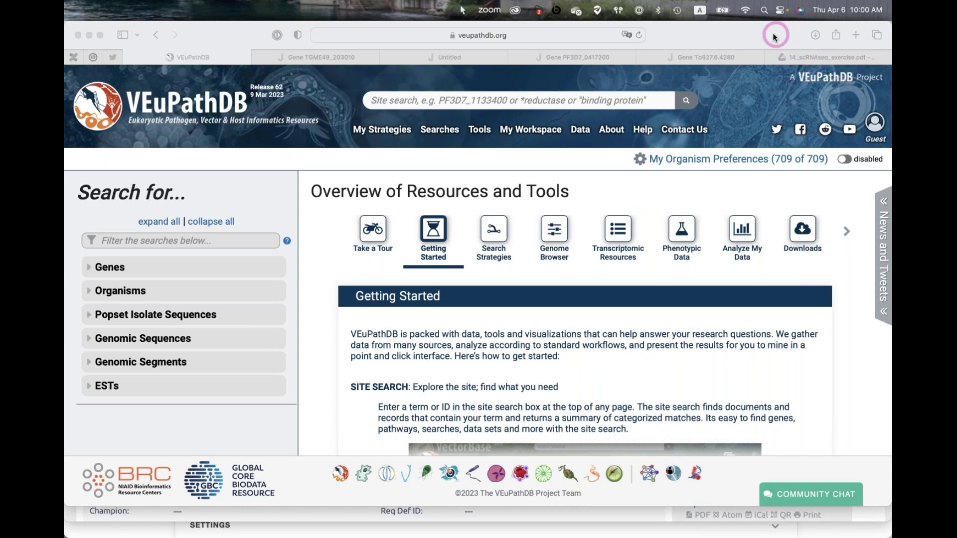
Step: Turn on the Do Not Disturb focus mode for the computer and close the system controls
{"action": "left_click", "coordinate": [796, 14]}
{"action": "left_click", "coordinate": [773, 135]}
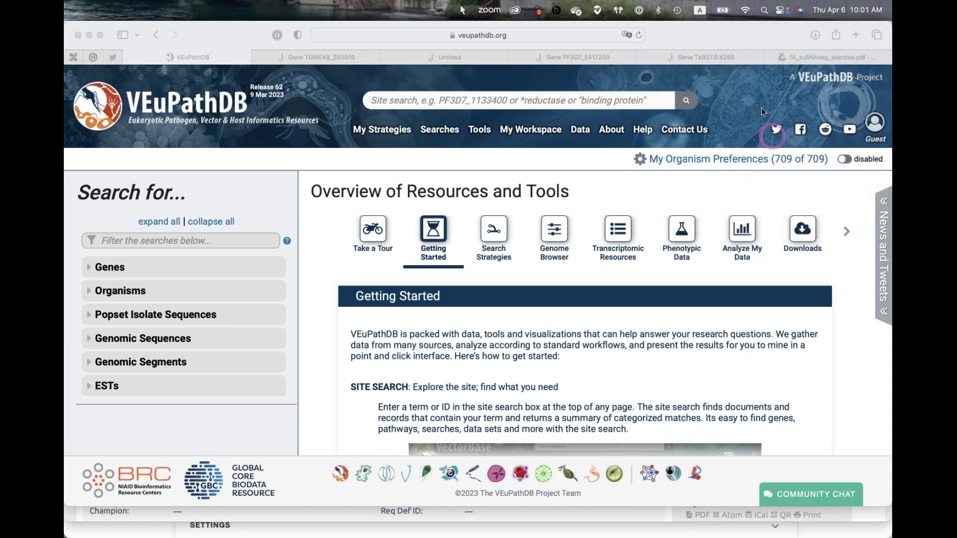
{"action": "left_click", "coordinate": [780, 10]}
{"action": "left_click", "coordinate": [777, 66]}
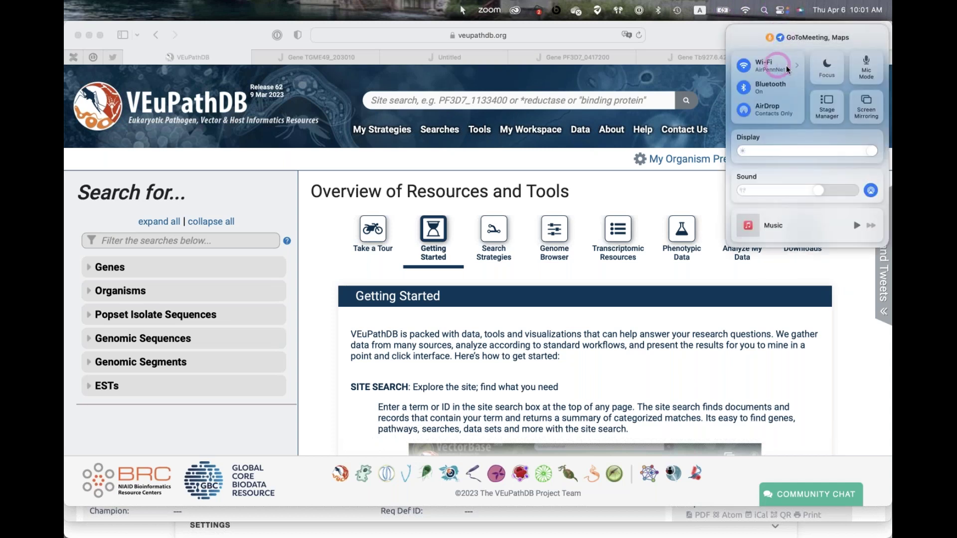
{"action": "left_click", "coordinate": [828, 67]}
{"action": "left_click", "coordinate": [781, 61]}
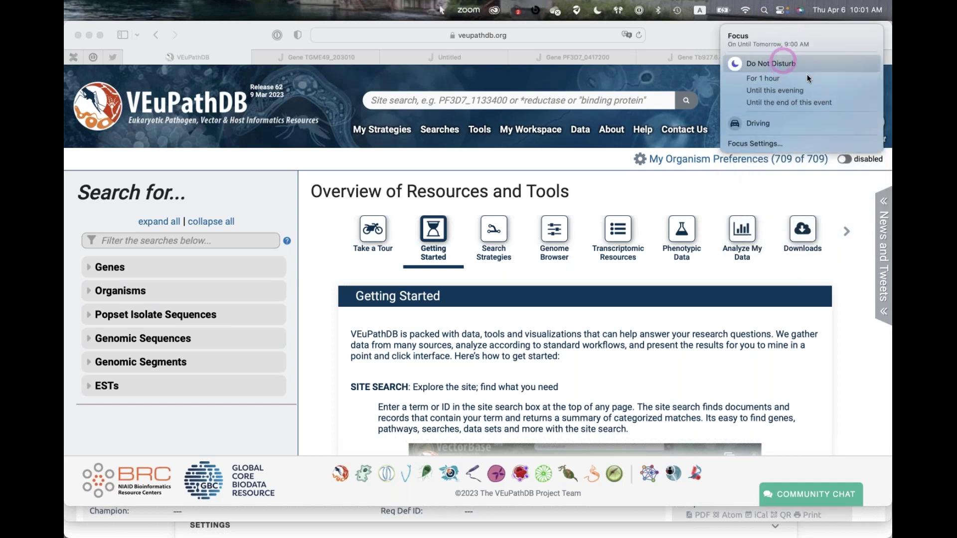
{"action": "left_click", "coordinate": [776, 35]}
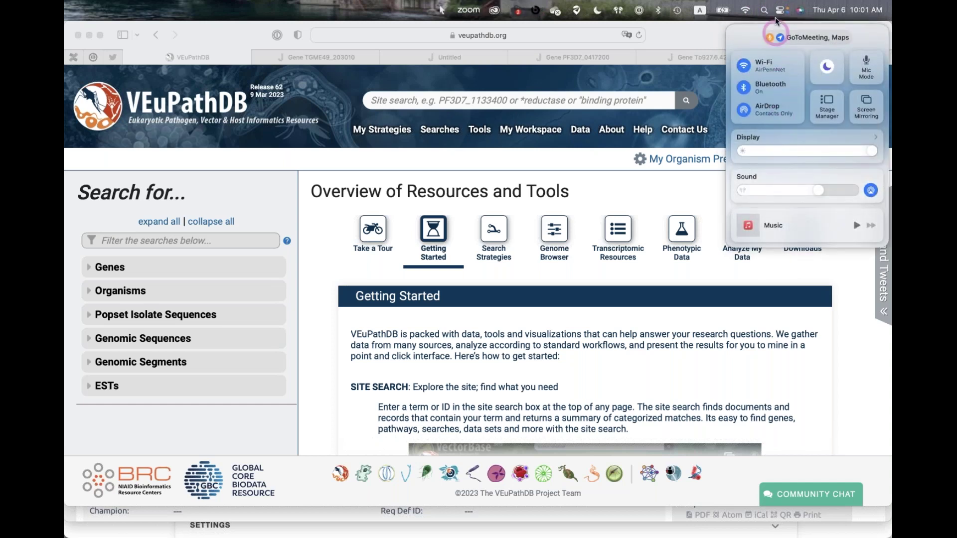
{"action": "left_click", "coordinate": [780, 10]}
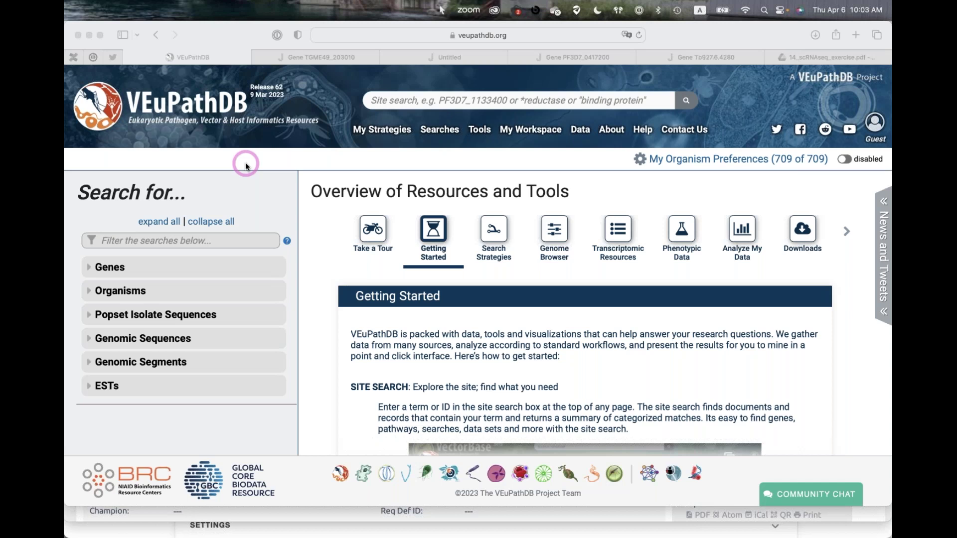
Step: Open the AmoebaDB site from the component-site links, and return from it to the VEuPathDB home page
{"action": "left_click", "coordinate": [364, 476]}
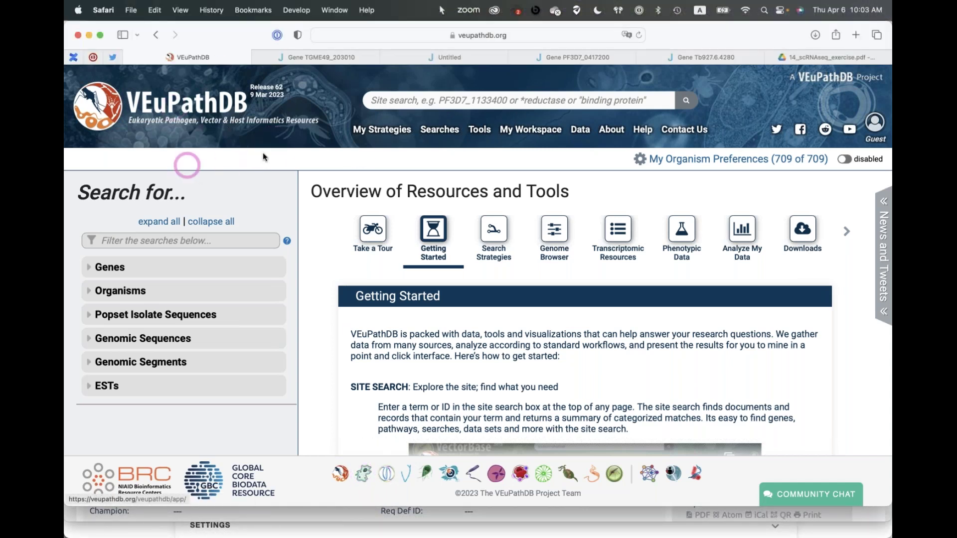
{"action": "left_click", "coordinate": [365, 473]}
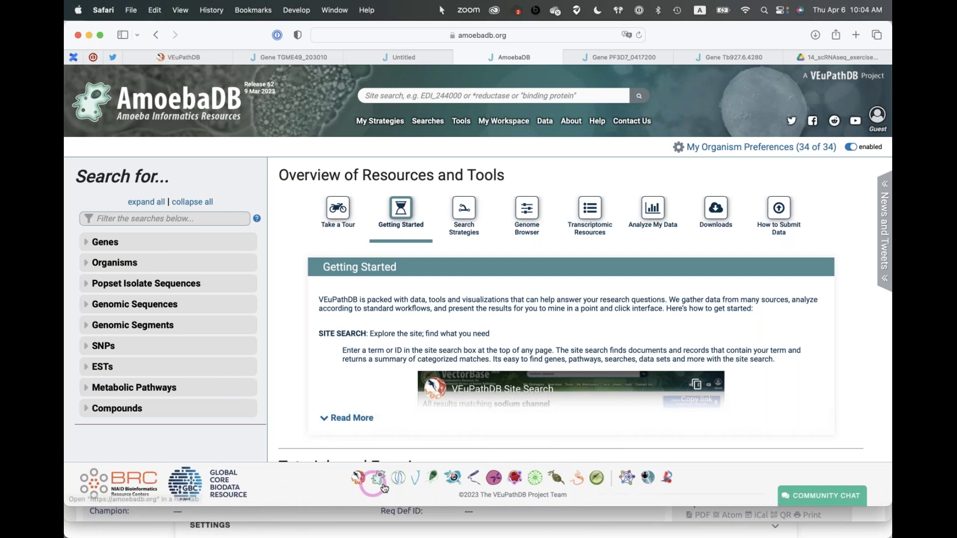
{"action": "left_click", "coordinate": [358, 478]}
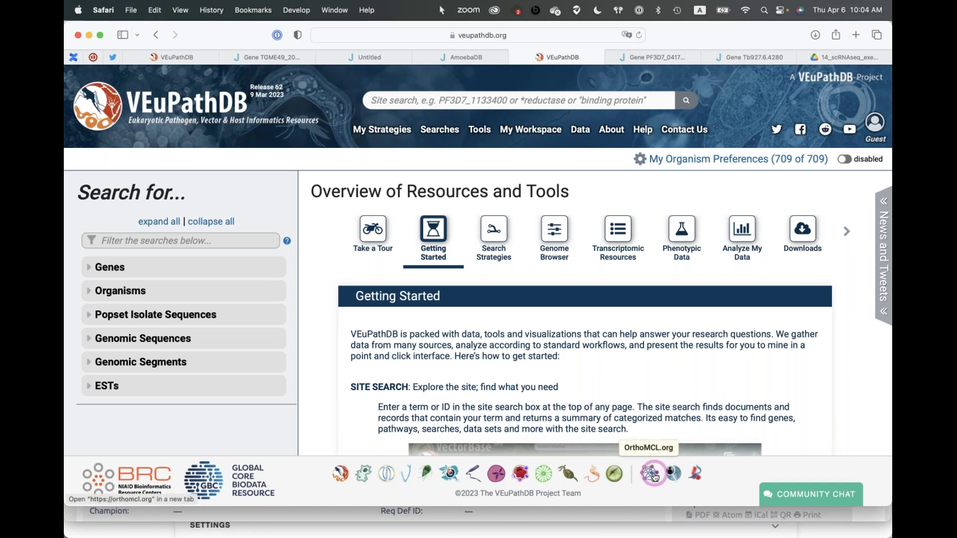
Step: Open the "Learn how to use VEuPathDB" page and go to its FAQs
{"action": "mouse_move", "coordinate": [488, 130]}
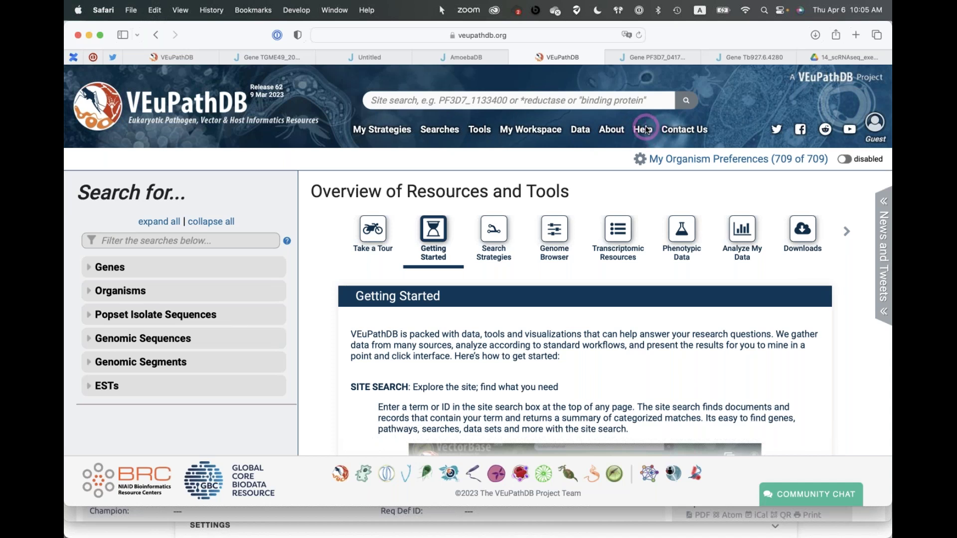
{"action": "mouse_move", "coordinate": [643, 135]}
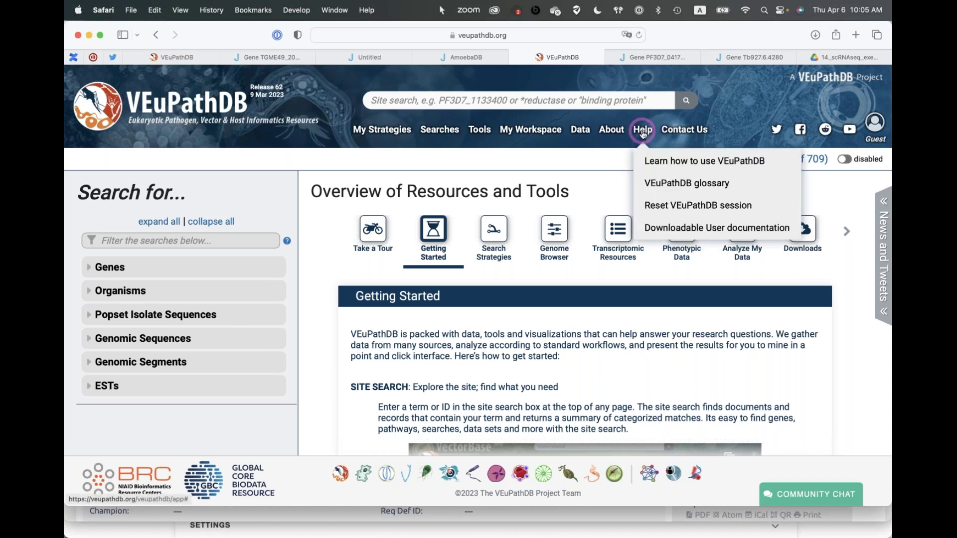
{"action": "left_click", "coordinate": [663, 165]}
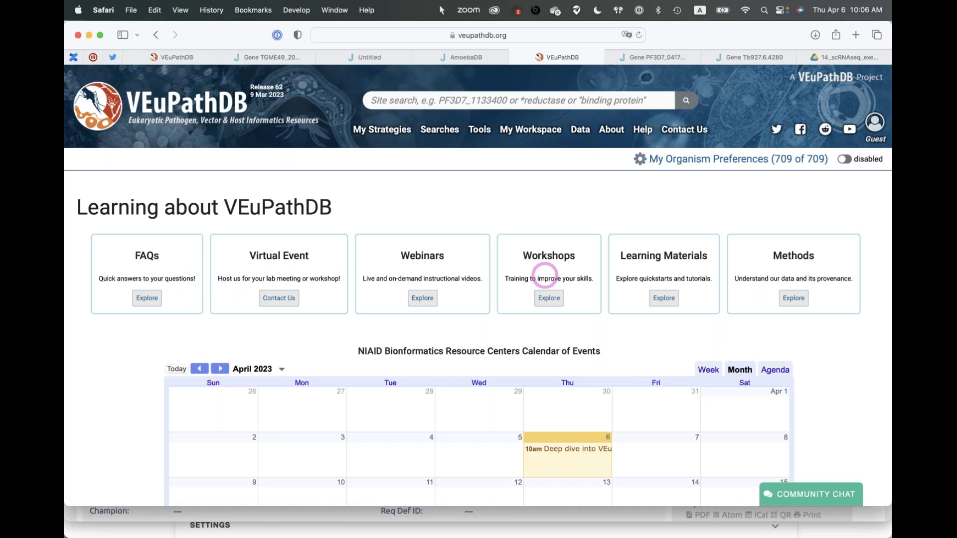
{"action": "left_click", "coordinate": [147, 298]}
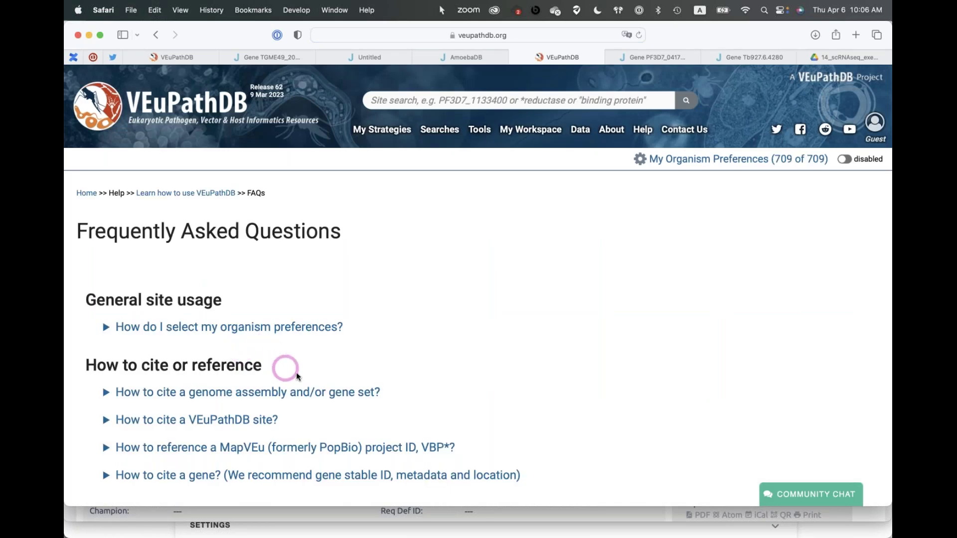
Step: Browse the FAQ sections and expand the answer on converting GFF downloads to GTF format
{"action": "scroll", "coordinate": [274, 367], "scroll_direction": "down", "scroll_amount": 8}
{"action": "scroll", "coordinate": [272, 373], "scroll_direction": "down", "scroll_amount": 12}
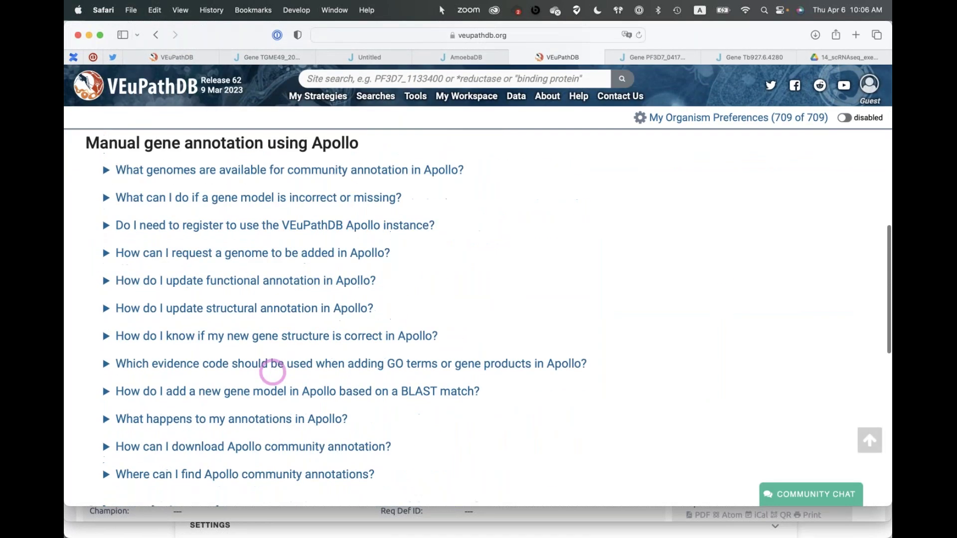
{"action": "scroll", "coordinate": [271, 374], "scroll_direction": "down", "scroll_amount": 3}
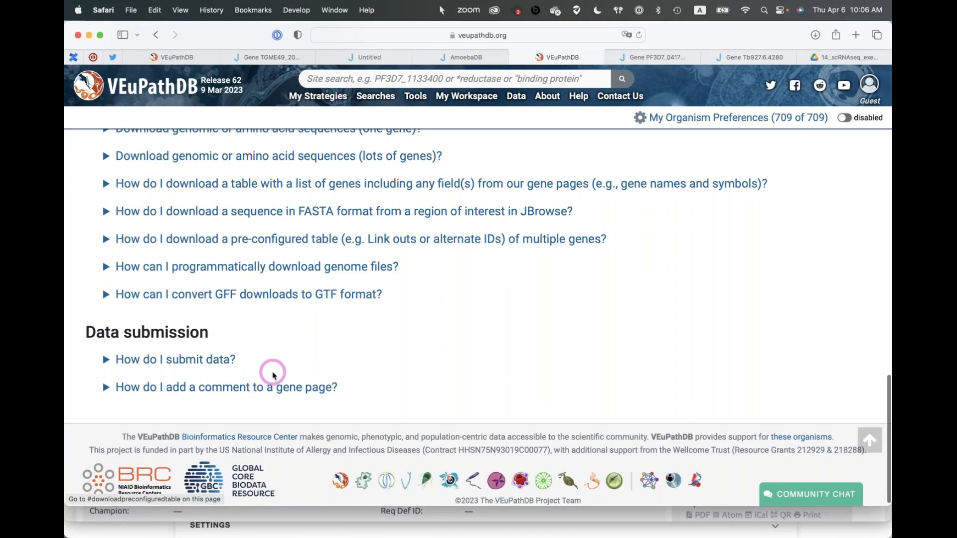
{"action": "left_click", "coordinate": [172, 284]}
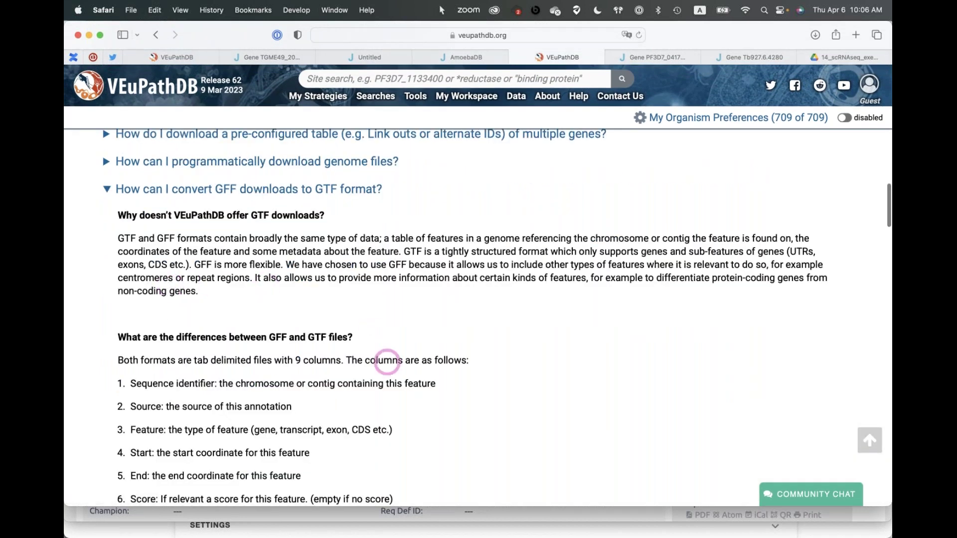
{"action": "scroll", "coordinate": [385, 359], "scroll_direction": "down", "scroll_amount": 6}
{"action": "scroll", "coordinate": [387, 362], "scroll_direction": "up", "scroll_amount": 7}
{"action": "scroll", "coordinate": [387, 363], "scroll_direction": "up", "scroll_amount": 3}
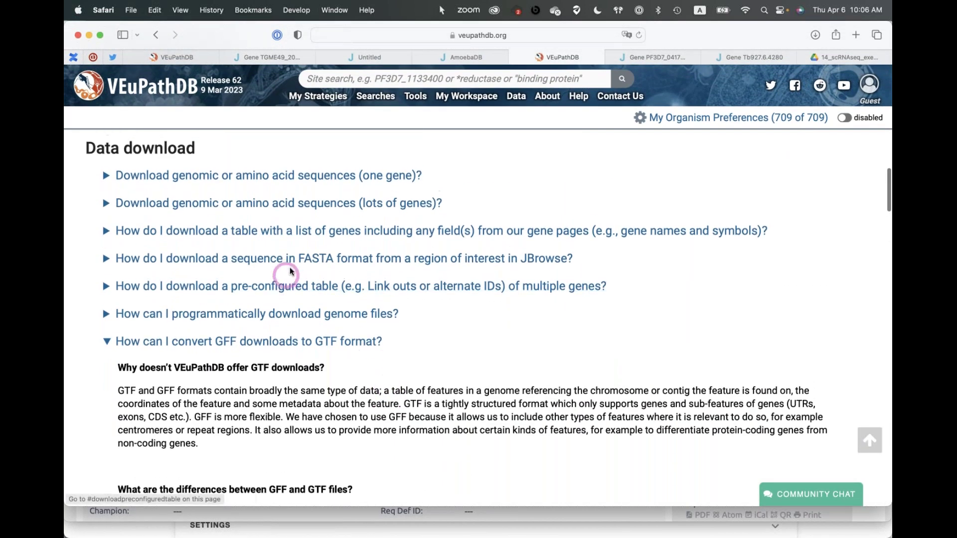
Step: Expand the FAQ on downloading a FASTA sequence from a region of interest in JBrowse and read its instructions
{"action": "right_click", "coordinate": [288, 258]}
{"action": "left_click", "coordinate": [251, 263]}
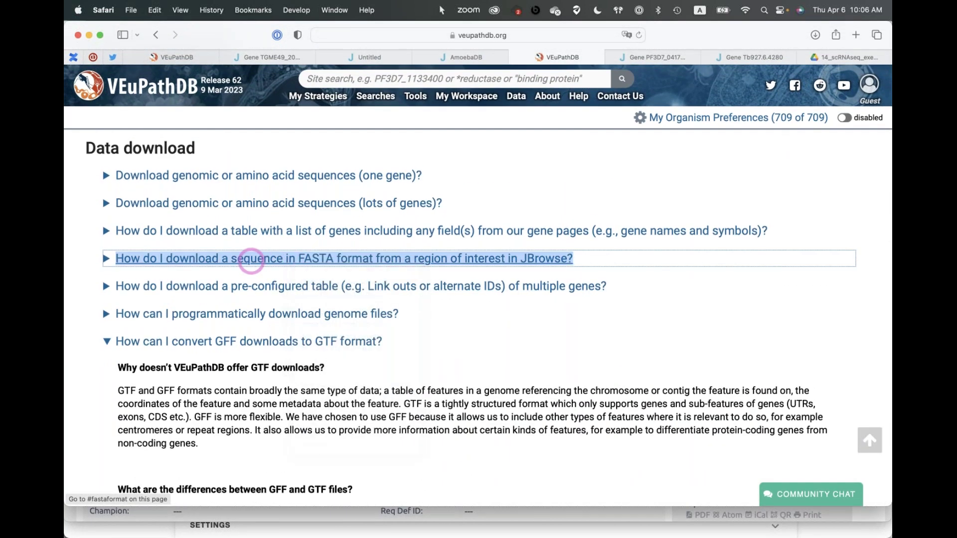
{"action": "left_click", "coordinate": [228, 258]}
{"action": "scroll", "coordinate": [483, 403], "scroll_direction": "down", "scroll_amount": 1}
{"action": "scroll", "coordinate": [483, 403], "scroll_direction": "down", "scroll_amount": 6}
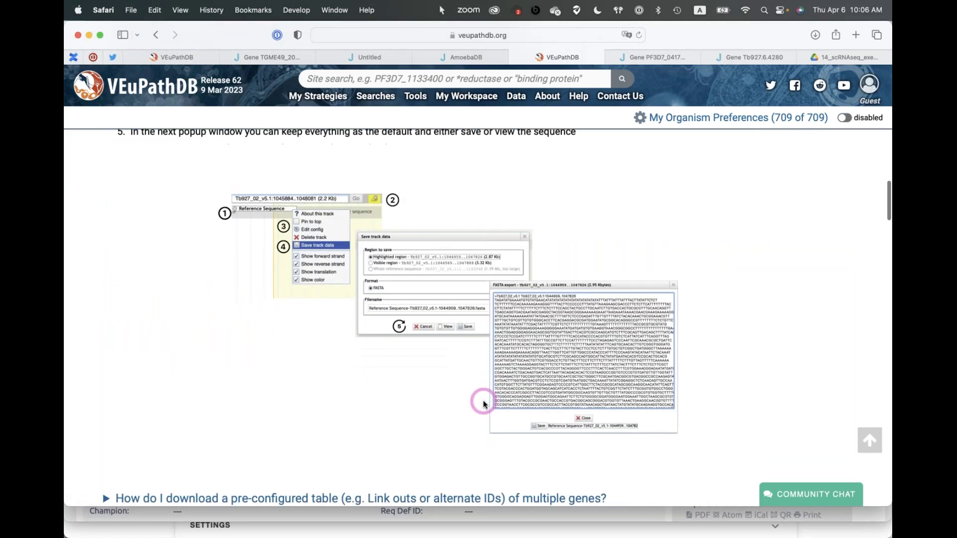
{"action": "scroll", "coordinate": [483, 401], "scroll_direction": "up", "scroll_amount": 5}
{"action": "scroll", "coordinate": [477, 282], "scroll_direction": "up", "scroll_amount": 10}
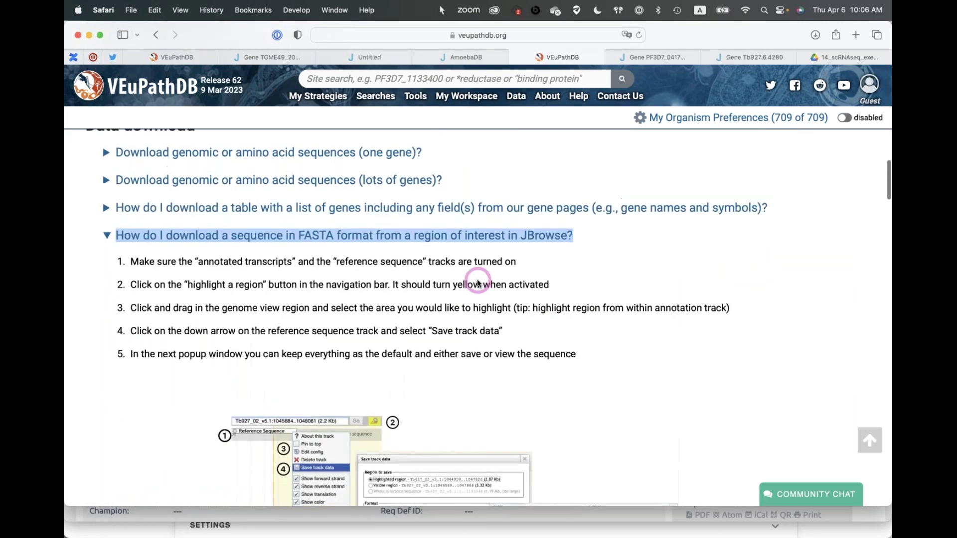
Step: Go back to the learning overview, open the Webinars page and look through the previous webinar recordings
{"action": "left_click", "coordinate": [157, 35]}
{"action": "left_click", "coordinate": [160, 37]}
{"action": "left_click", "coordinate": [160, 36]}
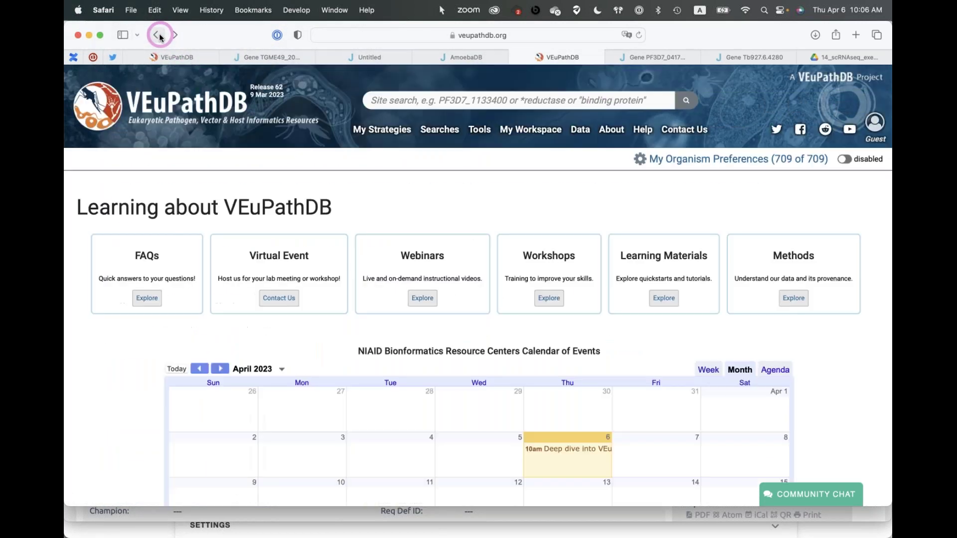
{"action": "left_click", "coordinate": [423, 299]}
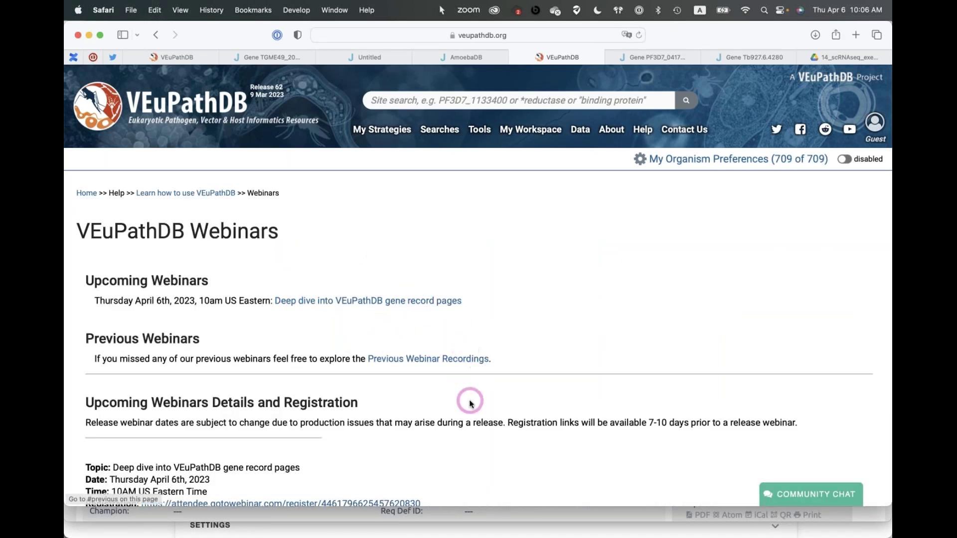
{"action": "scroll", "coordinate": [470, 403], "scroll_direction": "down", "scroll_amount": 8}
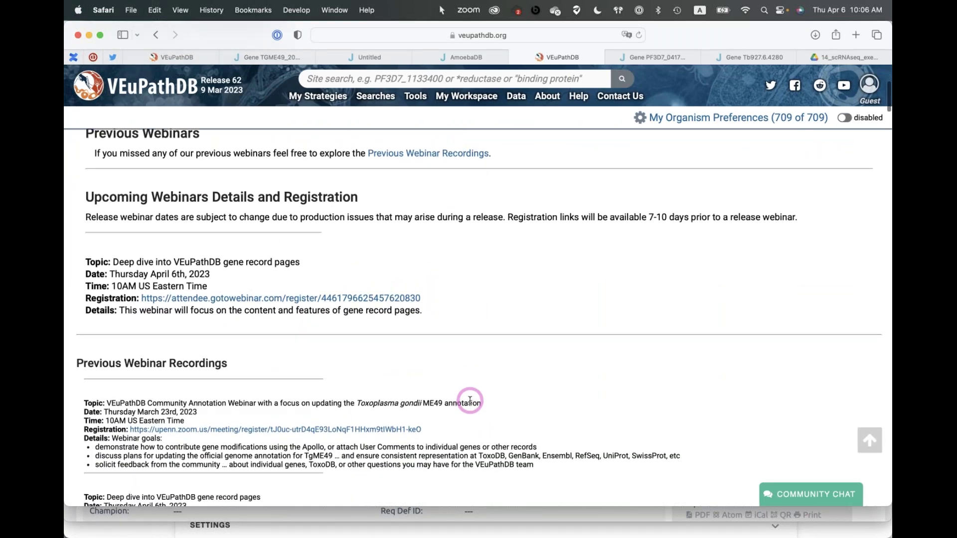
{"action": "scroll", "coordinate": [470, 403], "scroll_direction": "down", "scroll_amount": 10}
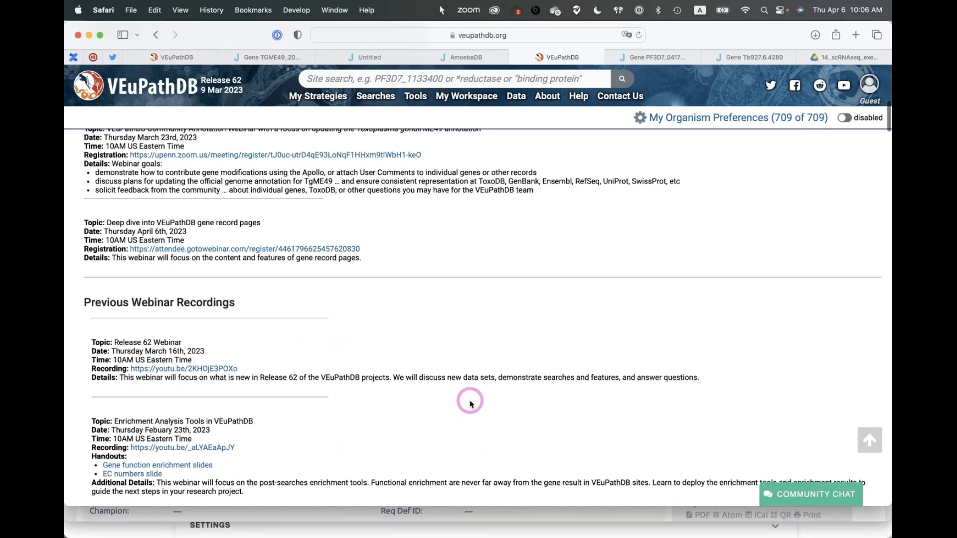
{"action": "scroll", "coordinate": [367, 382], "scroll_direction": "down", "scroll_amount": 10}
{"action": "scroll", "coordinate": [367, 382], "scroll_direction": "down", "scroll_amount": 10}
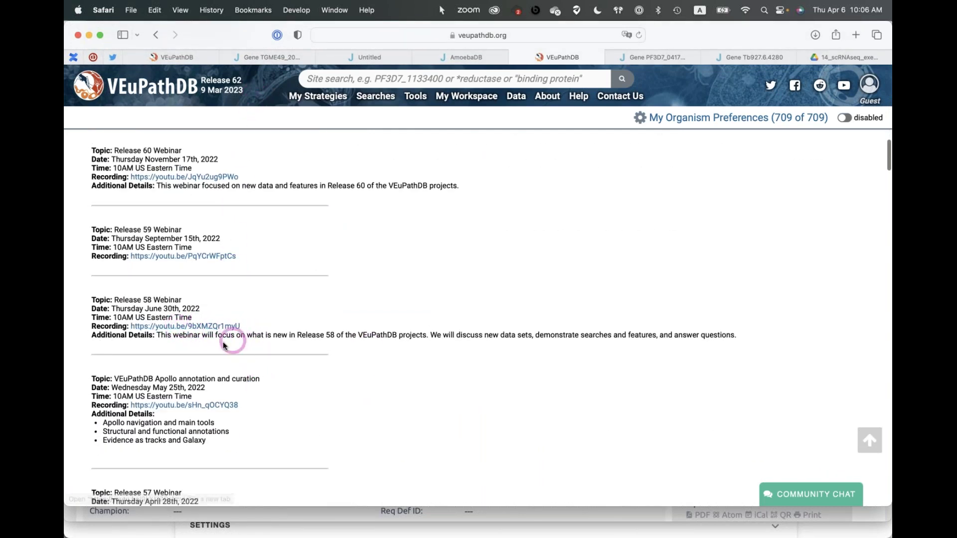
{"action": "scroll", "coordinate": [297, 358], "scroll_direction": "down", "scroll_amount": 7}
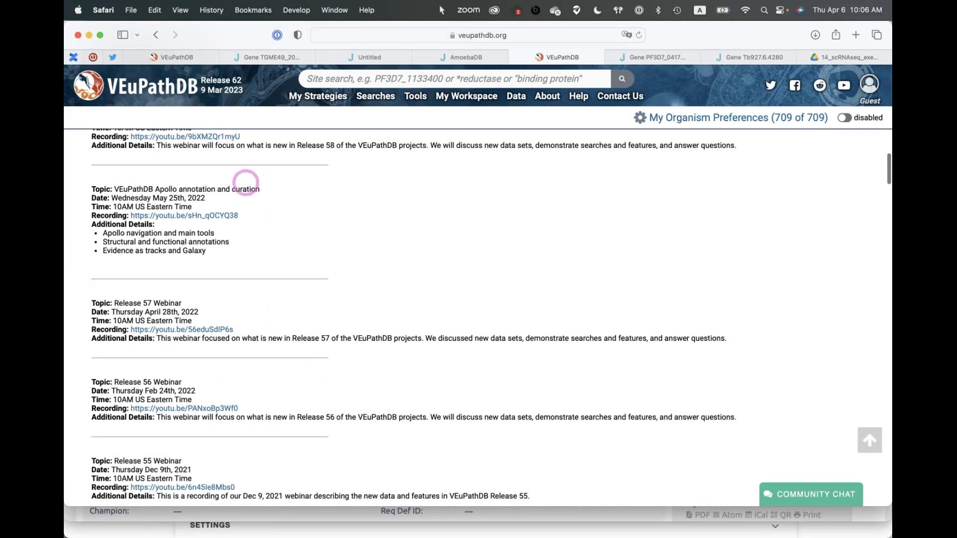
{"action": "scroll", "coordinate": [288, 391], "scroll_direction": "up", "scroll_amount": 5}
{"action": "scroll", "coordinate": [289, 392], "scroll_direction": "up", "scroll_amount": 20}
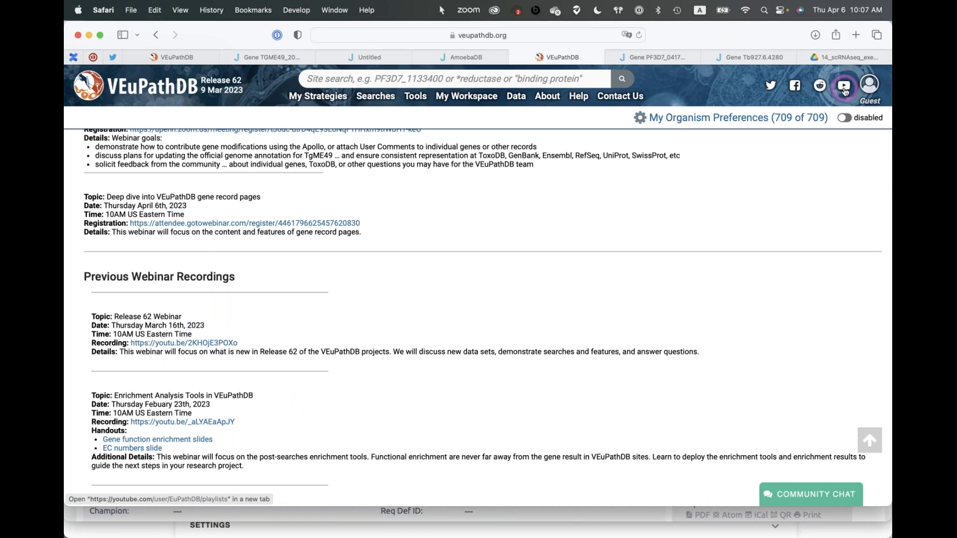
Step: Open the Workshops page from "Learn how to use VEuPathDB" and look through the upcoming and previous workshops
{"action": "mouse_move", "coordinate": [579, 96]}
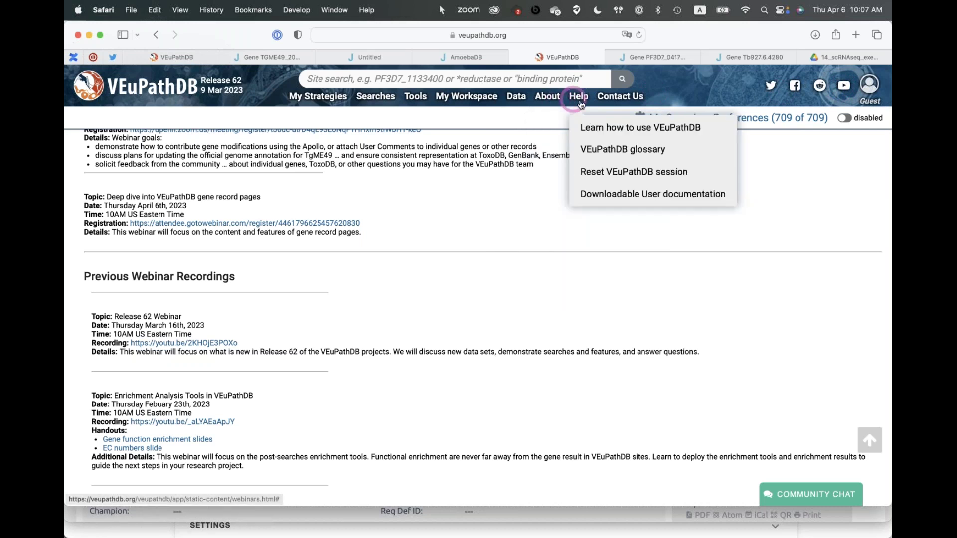
{"action": "left_click", "coordinate": [593, 129]}
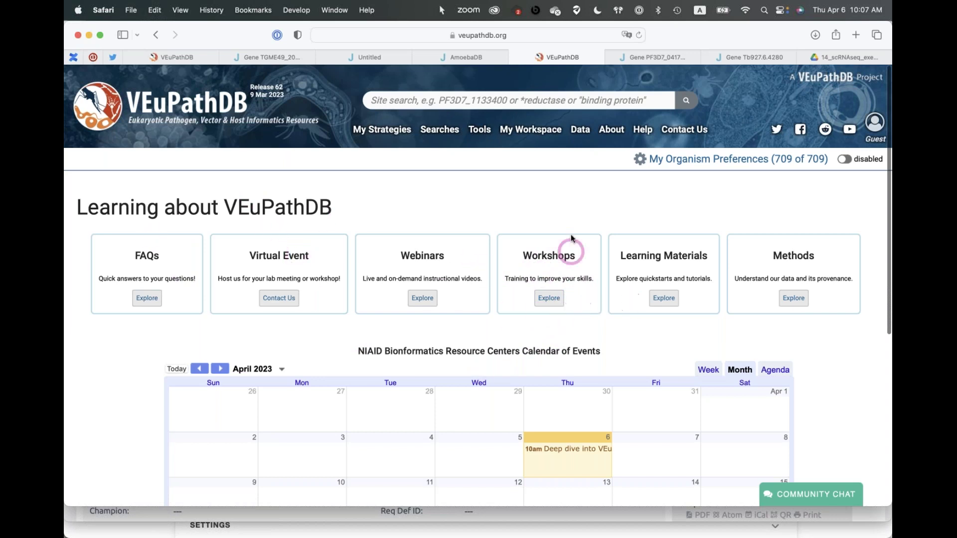
{"action": "left_click", "coordinate": [549, 299]}
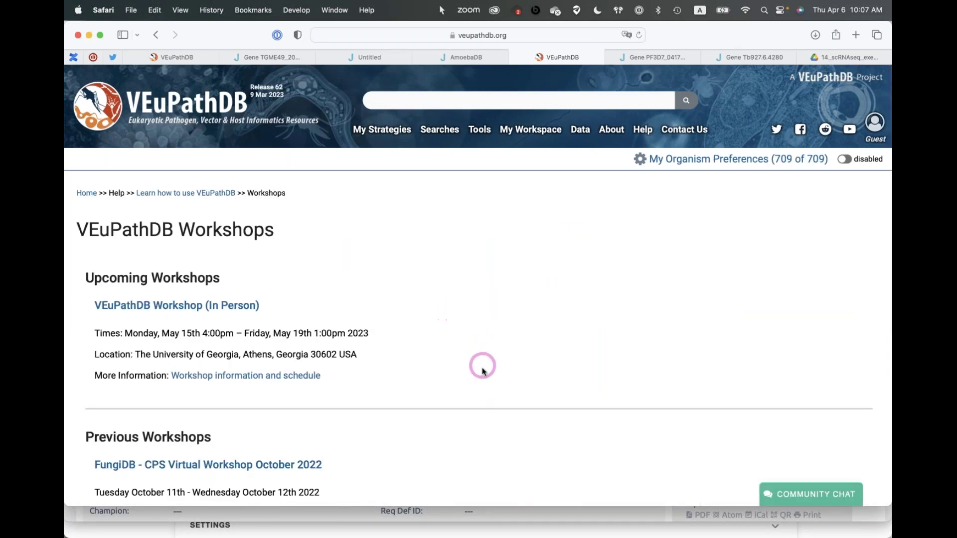
{"action": "scroll", "coordinate": [481, 369], "scroll_direction": "down", "scroll_amount": 3}
{"action": "scroll", "coordinate": [483, 370], "scroll_direction": "down", "scroll_amount": 2}
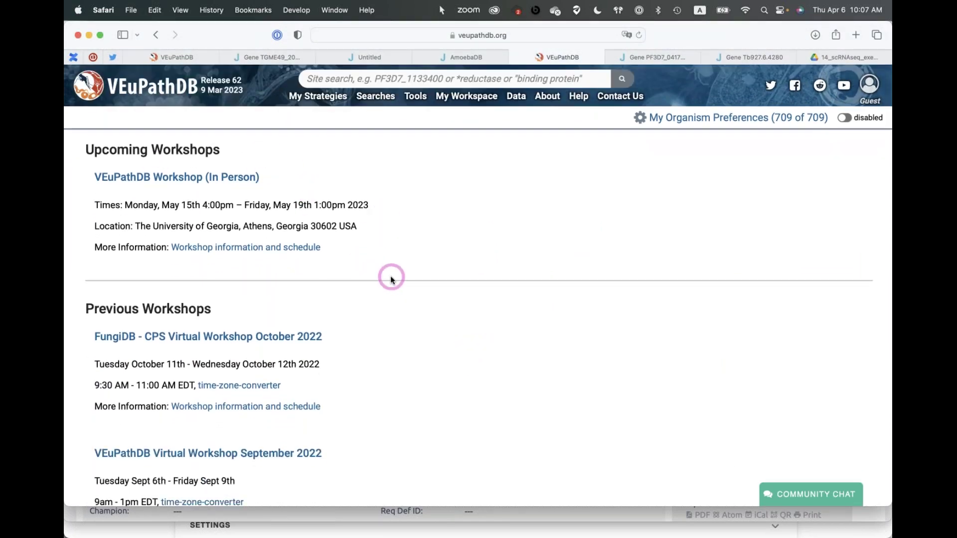
{"action": "scroll", "coordinate": [392, 279], "scroll_direction": "down", "scroll_amount": 4}
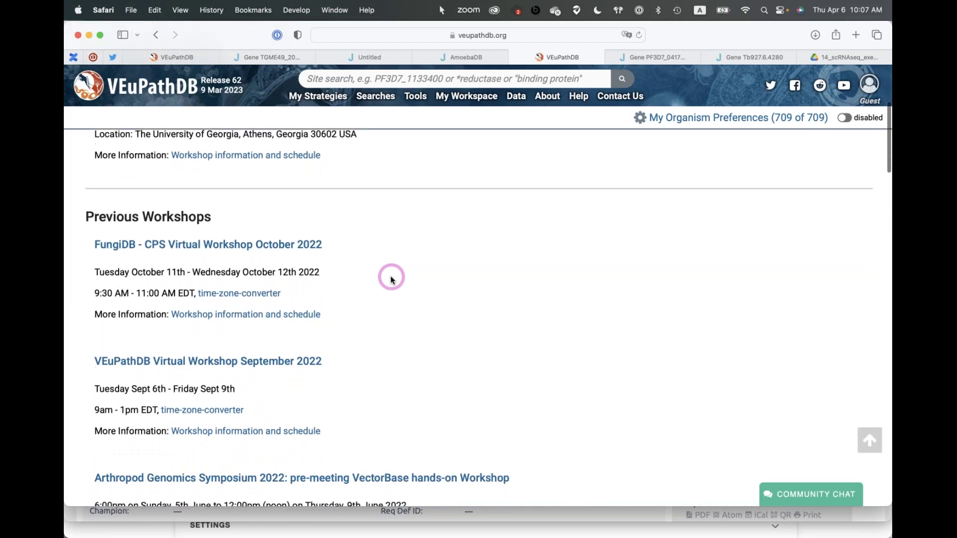
Step: Open the VEuPathDB Virtual Workshop September 2022 page and examine its daily schedule, exercise handouts and lecture recordings
{"action": "scroll", "coordinate": [391, 278], "scroll_direction": "down", "scroll_amount": 2}
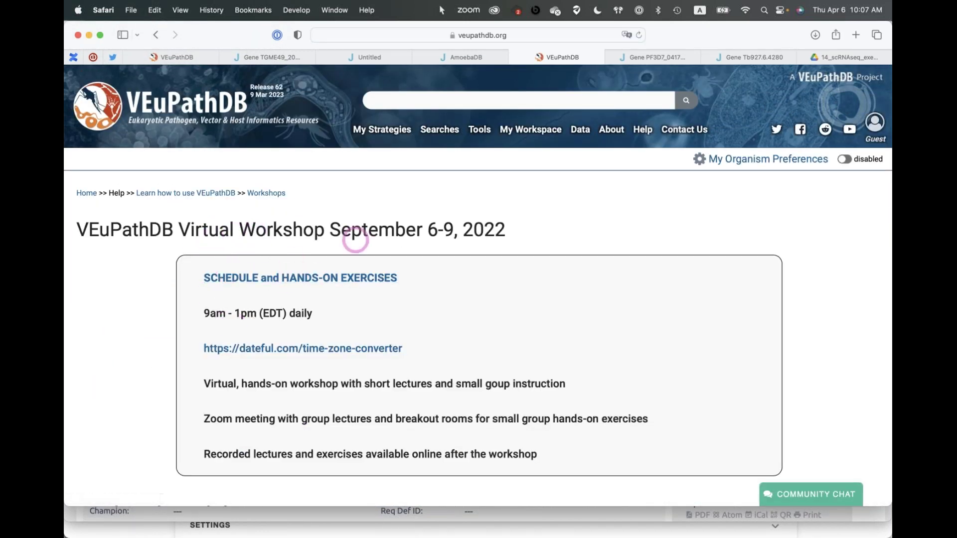
{"action": "scroll", "coordinate": [544, 281], "scroll_direction": "down", "scroll_amount": 10}
{"action": "scroll", "coordinate": [537, 285], "scroll_direction": "down", "scroll_amount": 20}
{"action": "scroll", "coordinate": [538, 285], "scroll_direction": "down", "scroll_amount": 20}
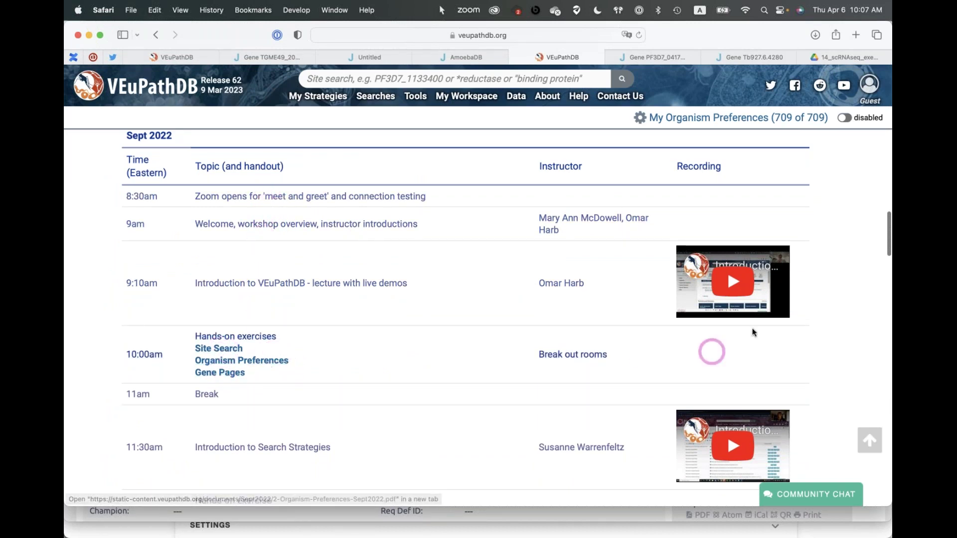
{"action": "scroll", "coordinate": [747, 369], "scroll_direction": "down", "scroll_amount": 2}
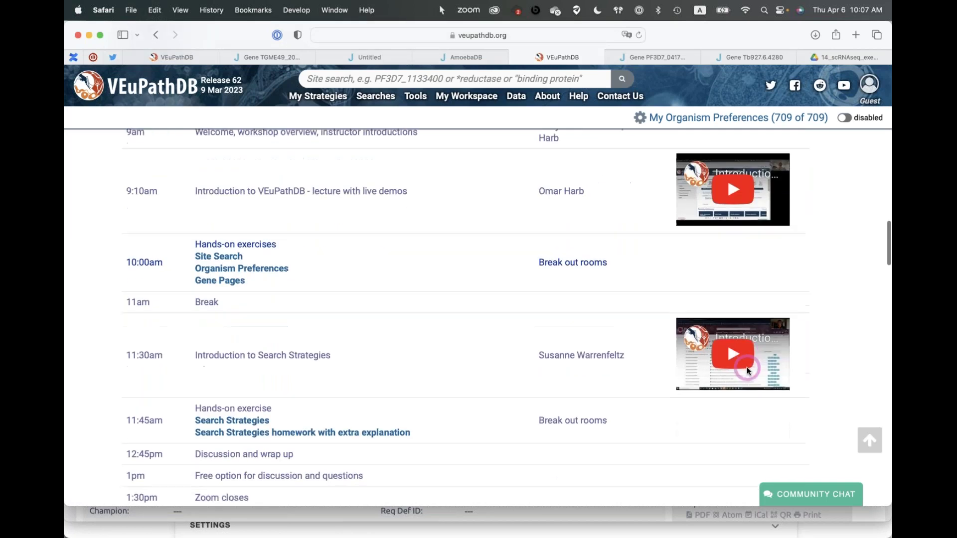
{"action": "scroll", "coordinate": [747, 370], "scroll_direction": "down", "scroll_amount": 2}
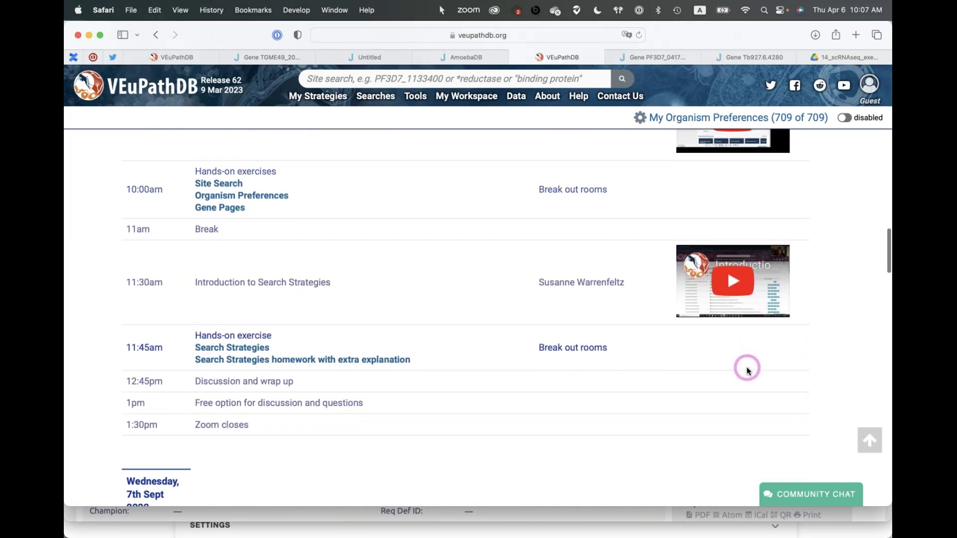
Step: Look through the workshop sessions of Tuesday 6th and Wednesday 7th September 2022 with their exercise handouts and recordings
{"action": "scroll", "coordinate": [407, 317], "scroll_direction": "up", "scroll_amount": 5}
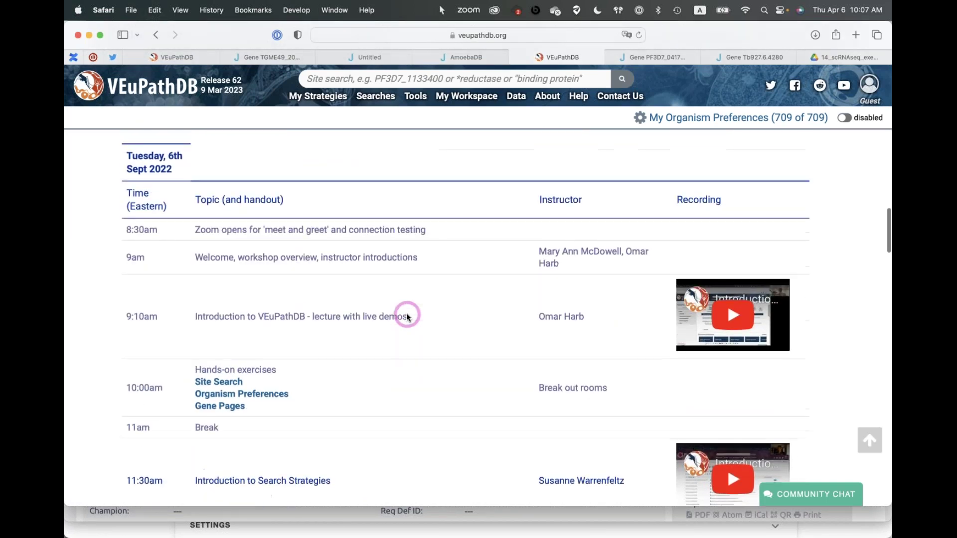
{"action": "scroll", "coordinate": [407, 317], "scroll_direction": "down", "scroll_amount": 1}
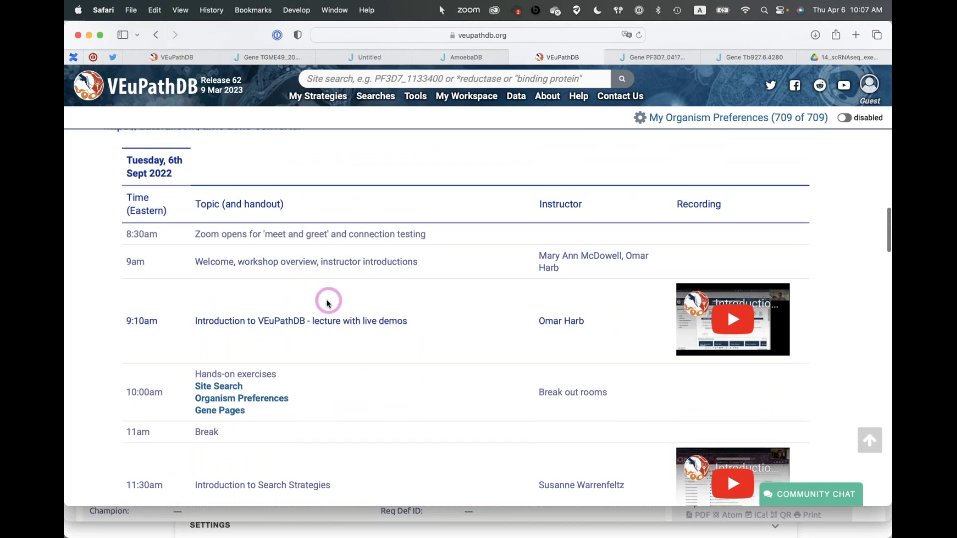
{"action": "scroll", "coordinate": [288, 348], "scroll_direction": "down", "scroll_amount": 3}
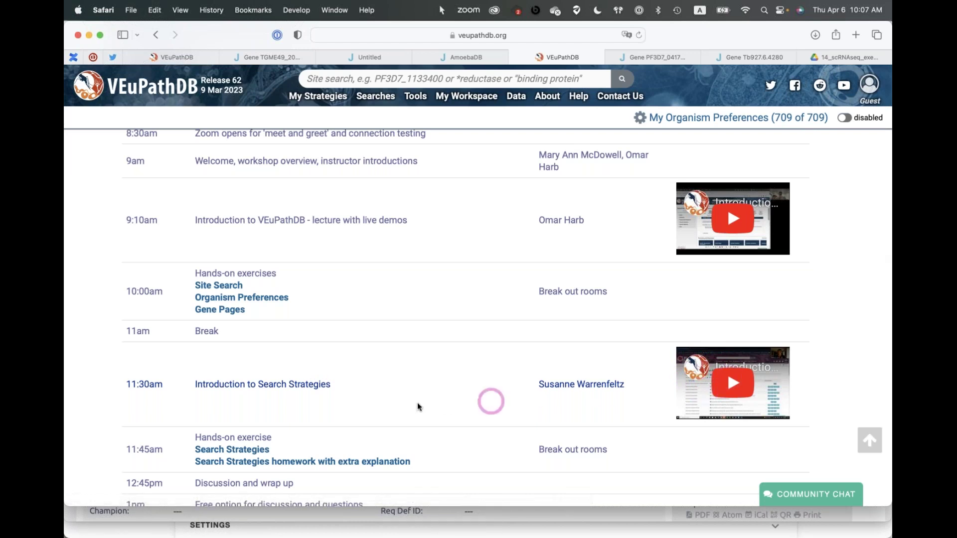
{"action": "scroll", "coordinate": [432, 405], "scroll_direction": "down", "scroll_amount": 10}
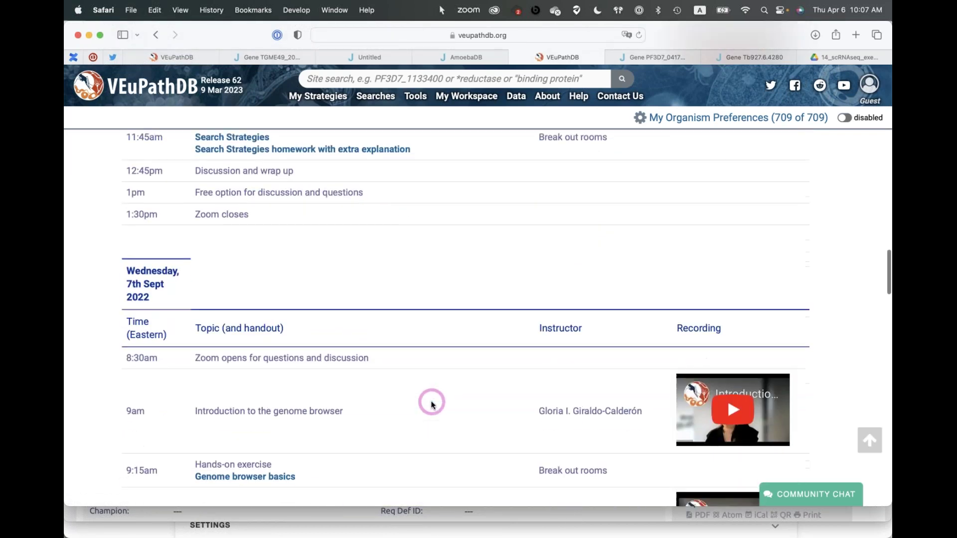
{"action": "scroll", "coordinate": [432, 405], "scroll_direction": "down", "scroll_amount": 4}
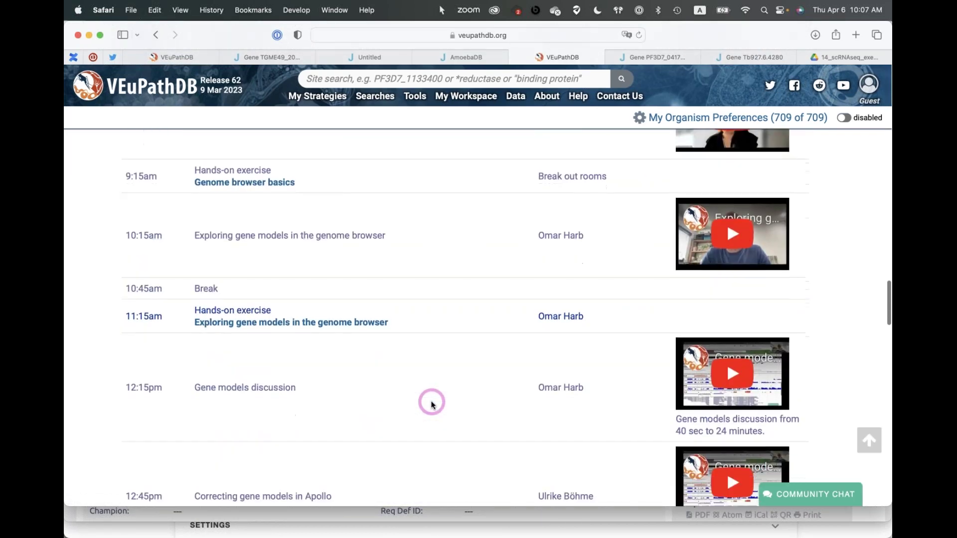
{"action": "scroll", "coordinate": [432, 405], "scroll_direction": "up", "scroll_amount": 7}
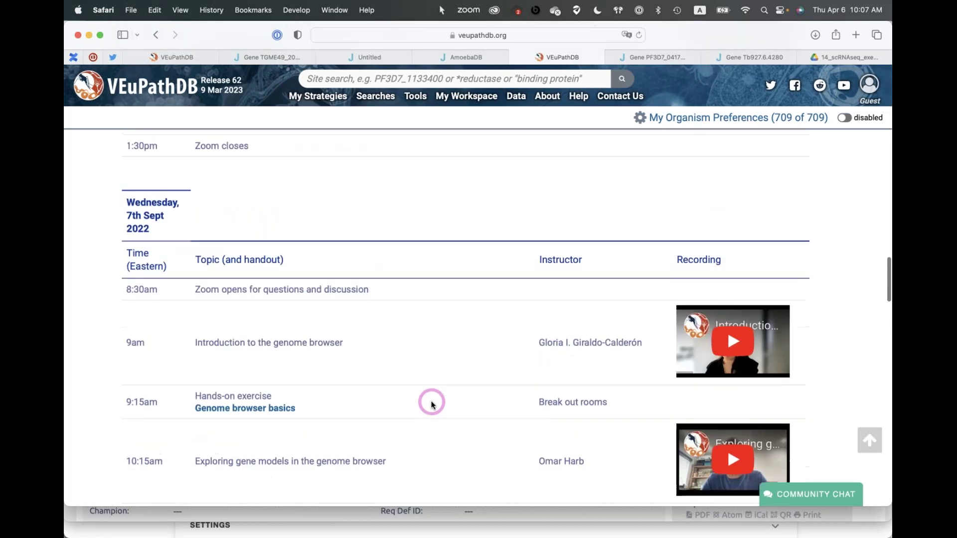
Step: Switch to the open ToxoDB gene page, go to the ToxoDB home page and run a site search for "aurora"
{"action": "left_click", "coordinate": [273, 58]}
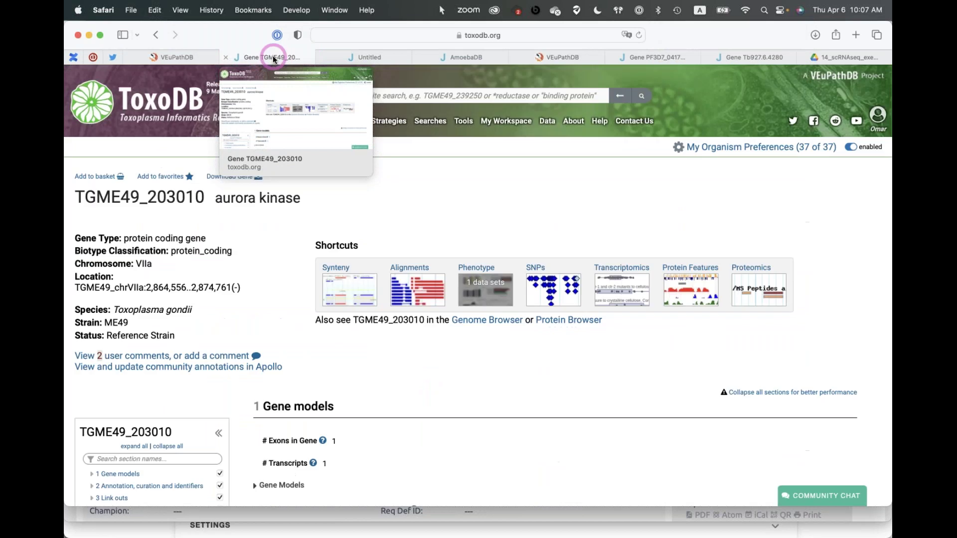
{"action": "left_click", "coordinate": [158, 96]}
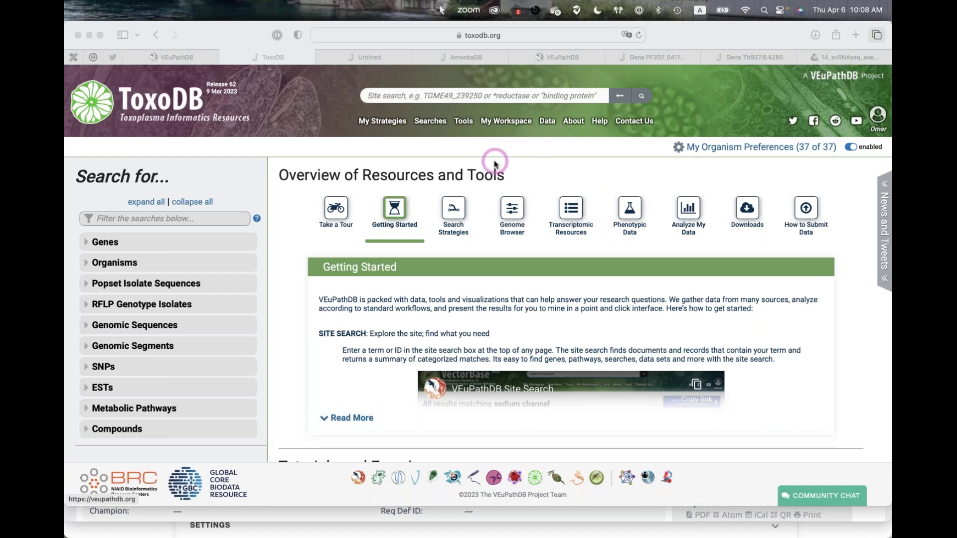
{"action": "left_click", "coordinate": [366, 97]}
{"action": "left_click", "coordinate": [366, 98]}
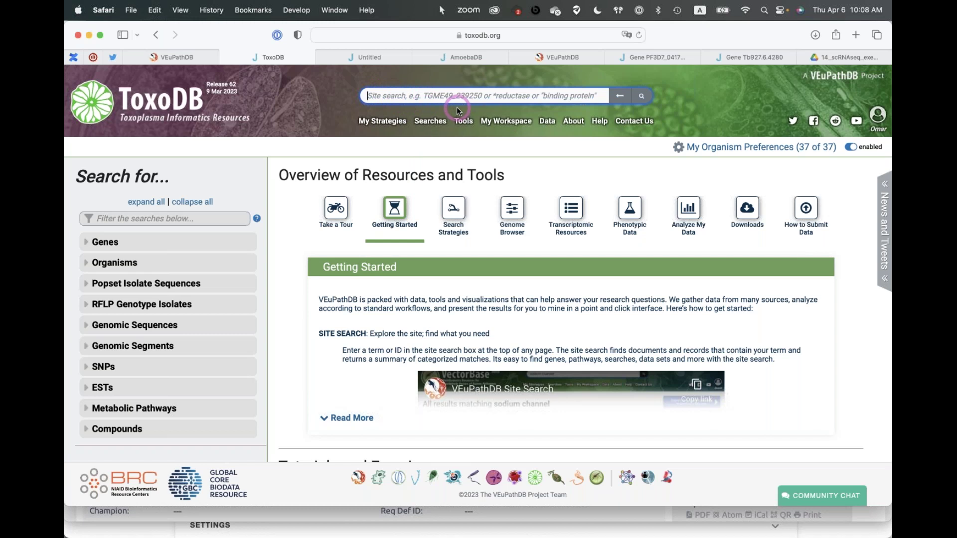
{"action": "type", "text": "aurora"}
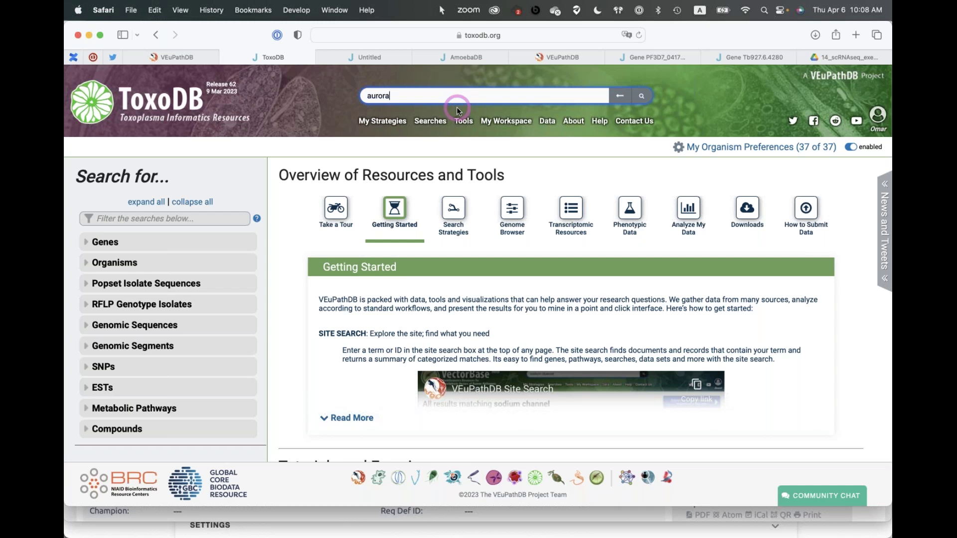
{"action": "key", "text": "Return"}
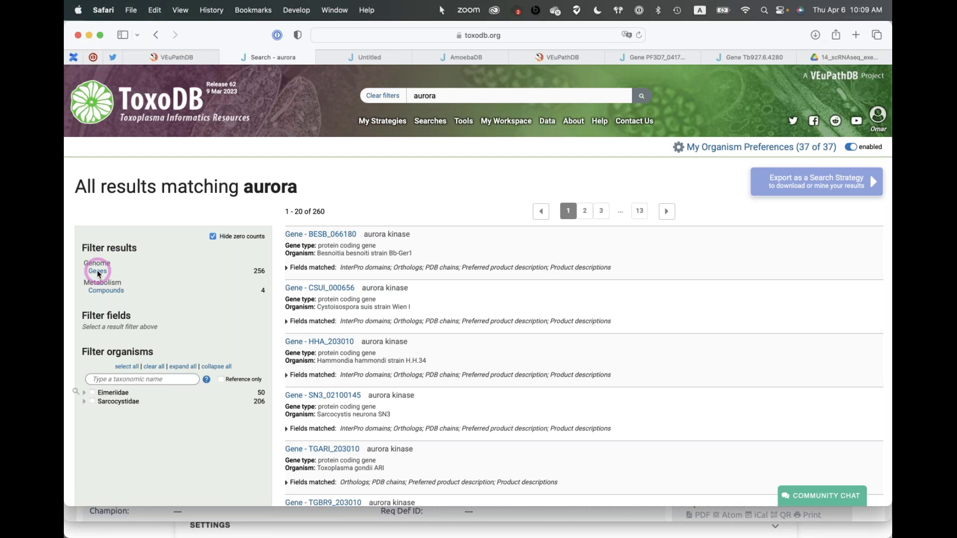
Step: Limit the aurora results to genes and look up "me49" in the organism filter
{"action": "left_click", "coordinate": [97, 271]}
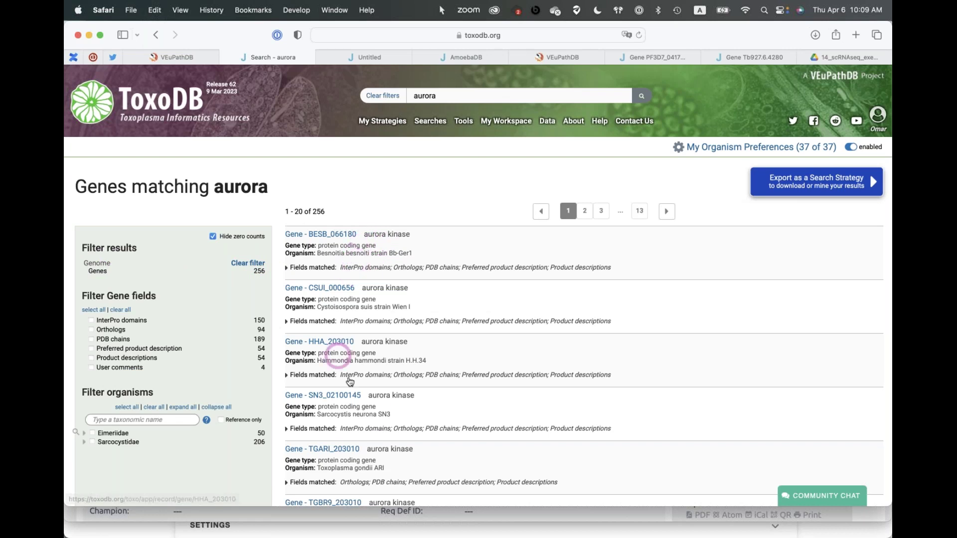
{"action": "left_click", "coordinate": [141, 420]}
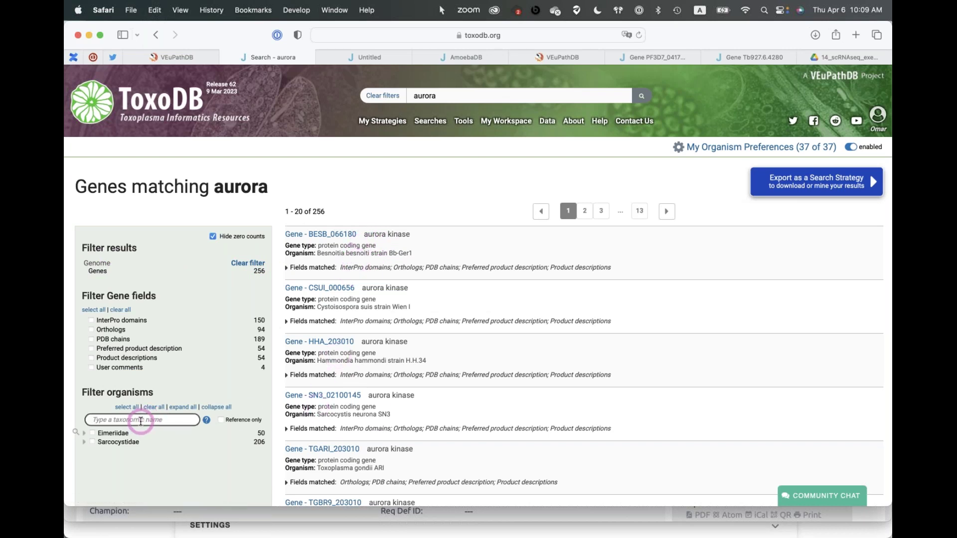
{"action": "type", "text": "me49"}
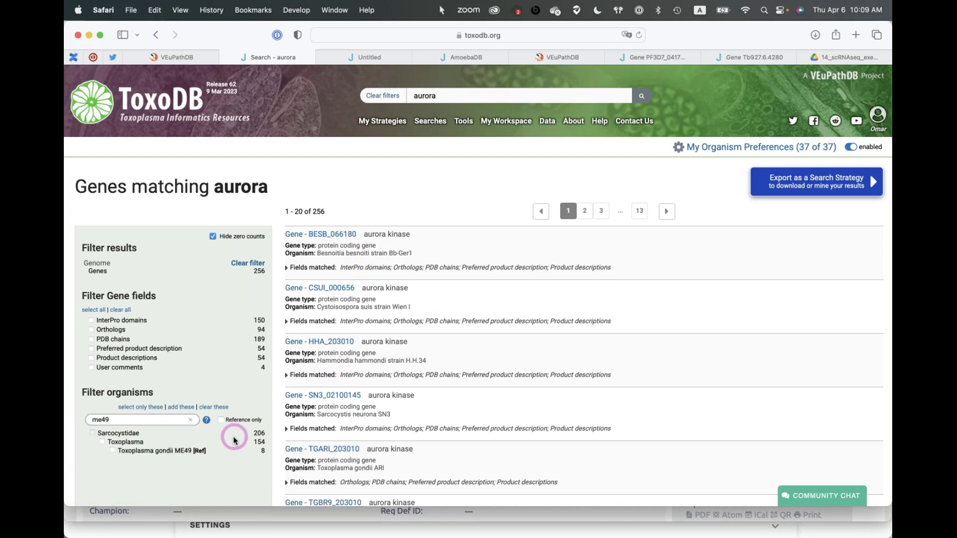
Step: Try to restrict the matching genes to Toxoplasma gondii ME49, and clear that organism filter
{"action": "left_click", "coordinate": [136, 455]}
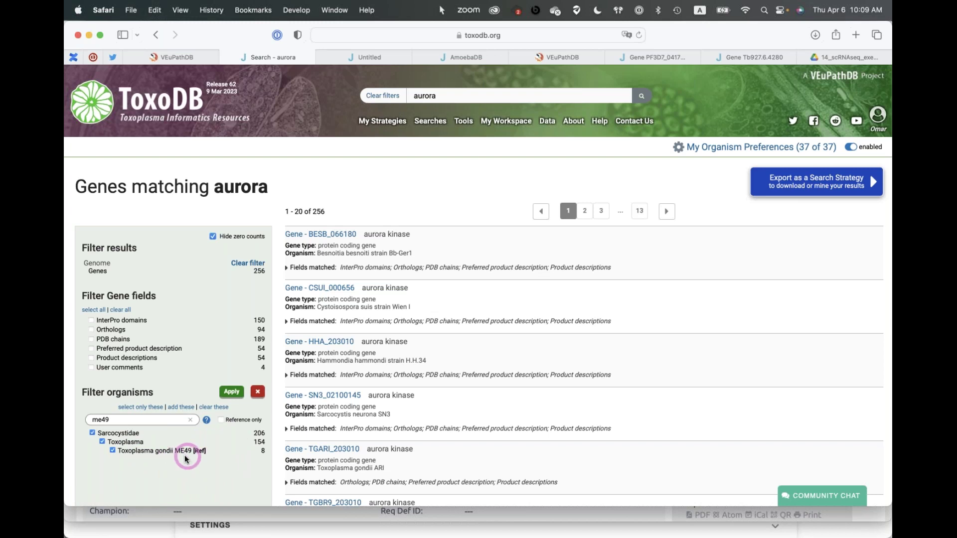
{"action": "left_click", "coordinate": [232, 394]}
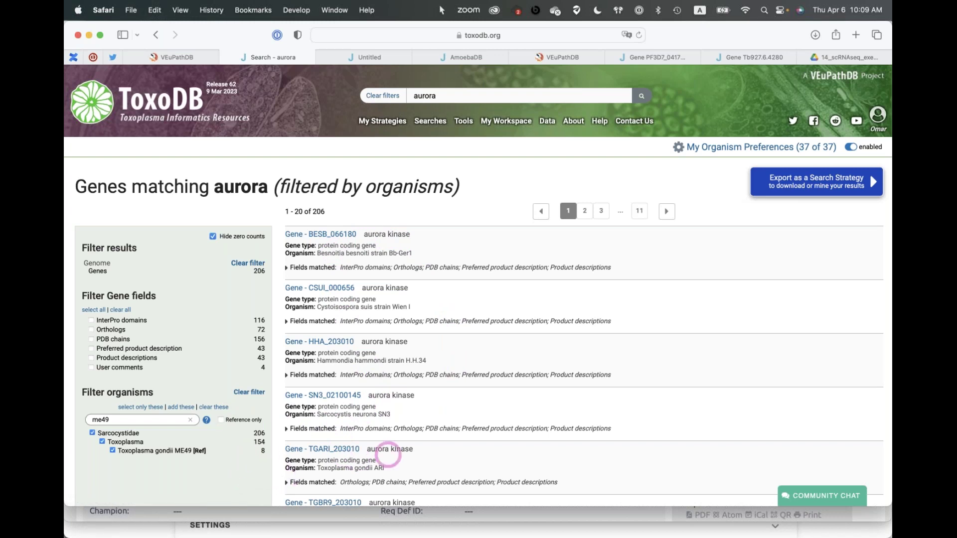
{"action": "scroll", "coordinate": [432, 391], "scroll_direction": "down", "scroll_amount": 1}
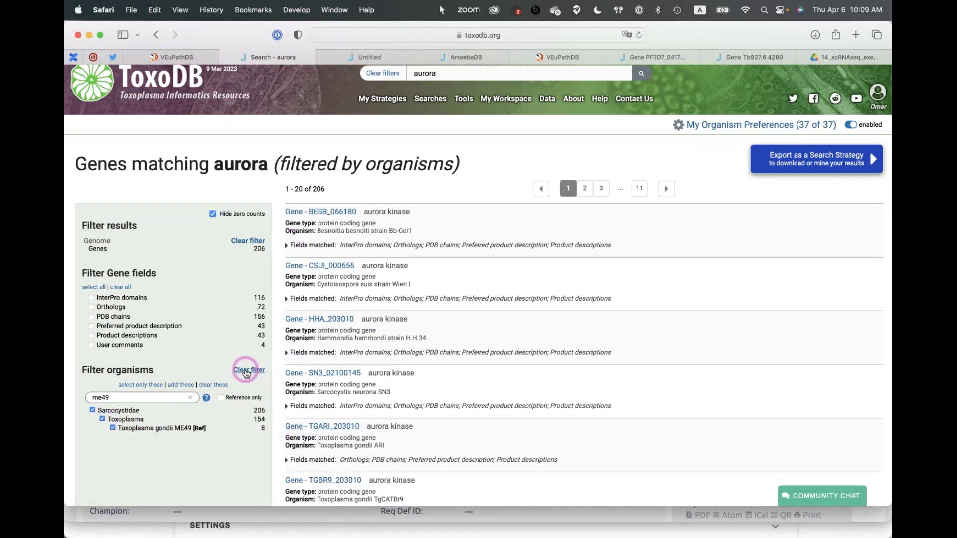
{"action": "left_click", "coordinate": [248, 369]}
Step: Filter the genes to Toxoplasma gondii ME49 only and open the record of the aurora kinase gene TGME49_203010
{"action": "left_click", "coordinate": [112, 451]}
{"action": "left_click", "coordinate": [228, 391]}
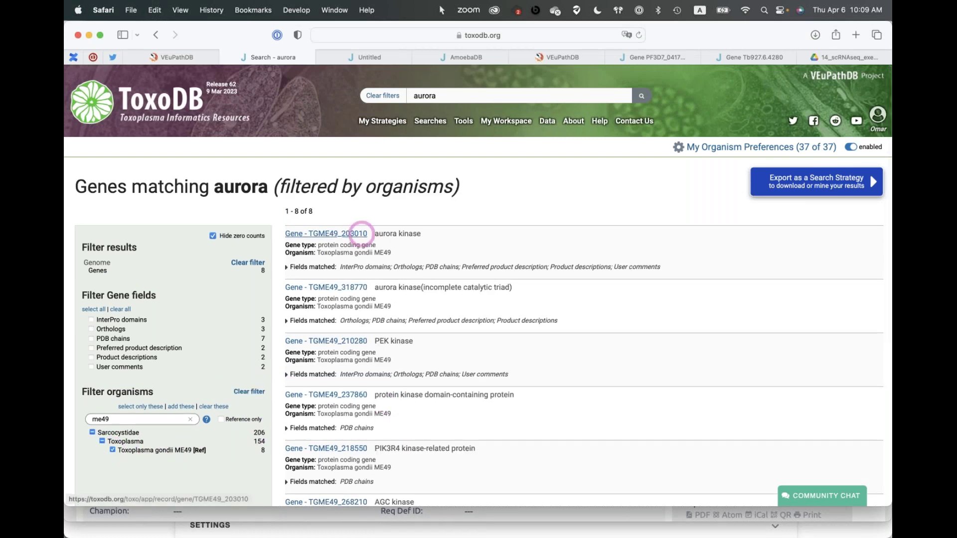
{"action": "left_click", "coordinate": [332, 234]}
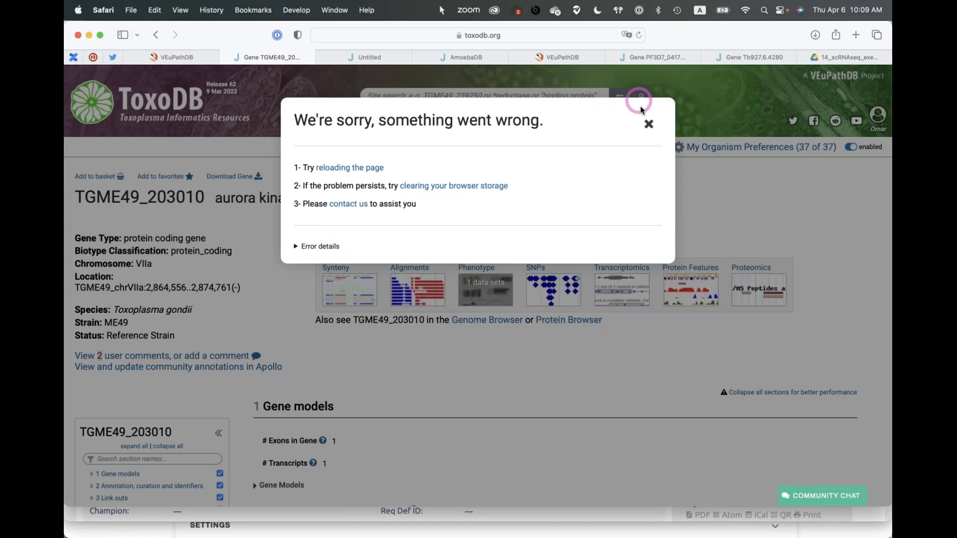
{"action": "left_click", "coordinate": [649, 124]}
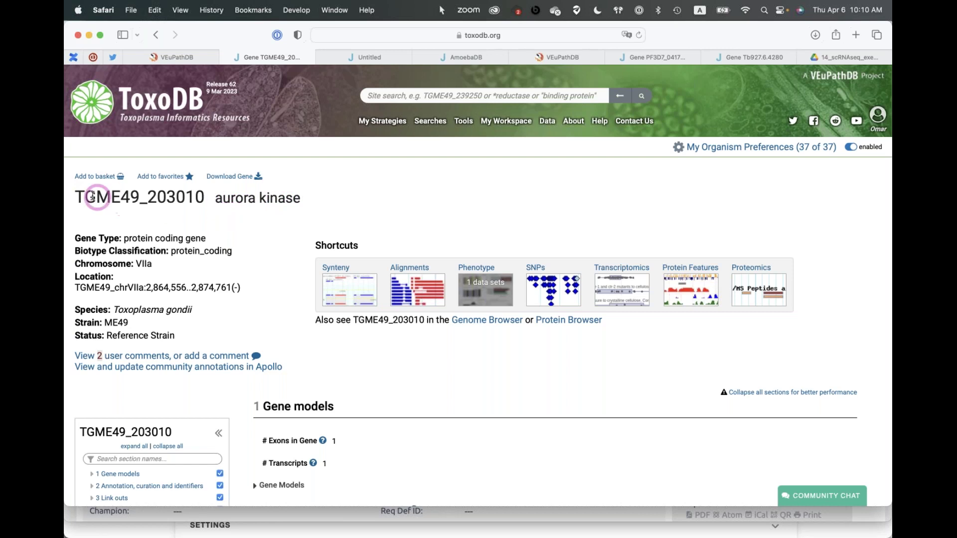
Step: Copy the gene ID TGME49_203010 from the record's heading and run a site search for it
{"action": "left_click_drag", "start_coordinate": [75, 196], "coordinate": [204, 196]}
{"action": "key", "text": "super+c"}
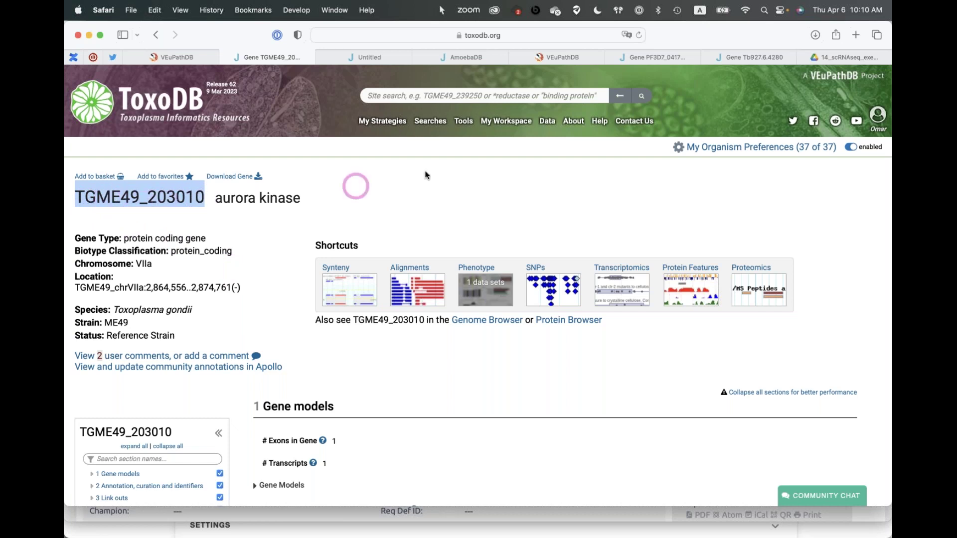
{"action": "left_click", "coordinate": [391, 95]}
{"action": "key", "text": "super+v"}
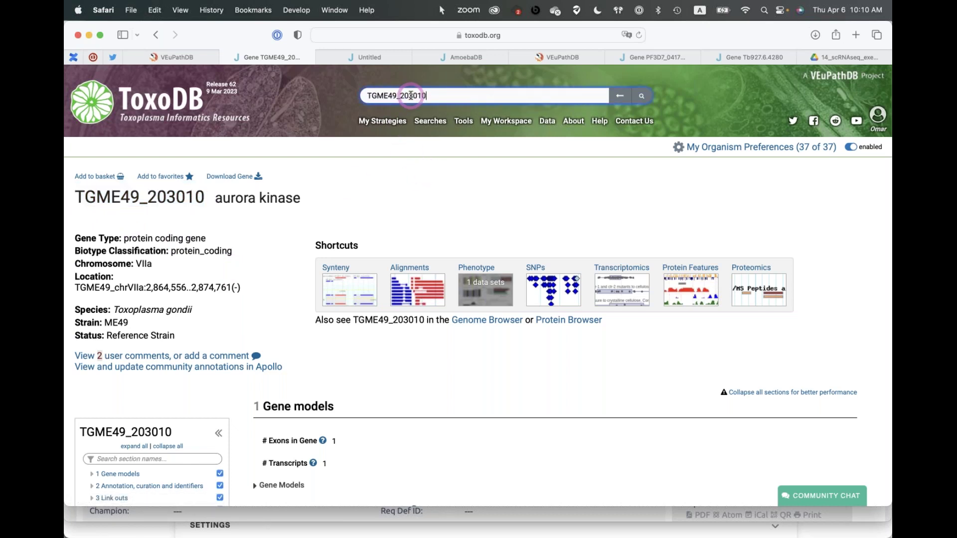
{"action": "left_click", "coordinate": [642, 95]}
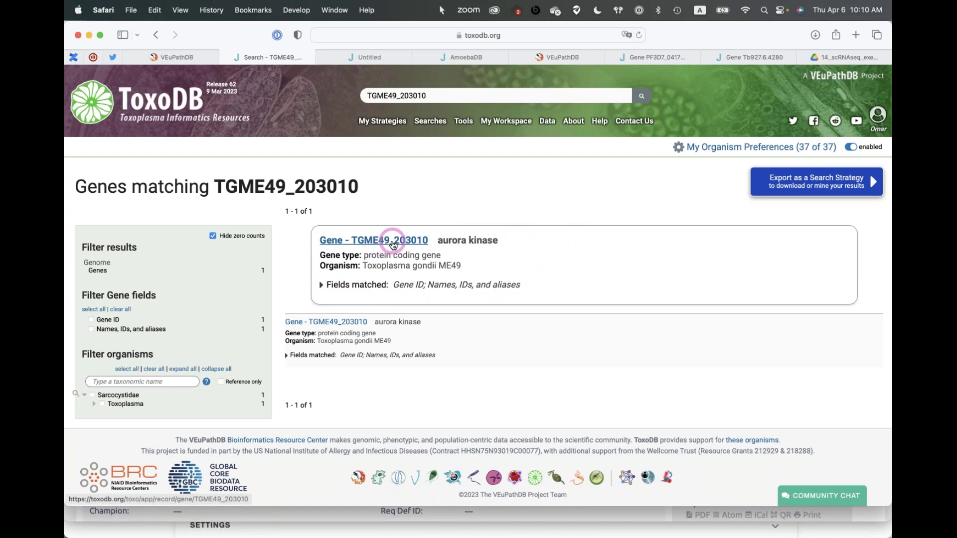
Step: Open the TGME49_203010 gene record from the highlighted exact match in the search results
{"action": "double_click", "coordinate": [404, 95]}
{"action": "left_click", "coordinate": [759, 269]}
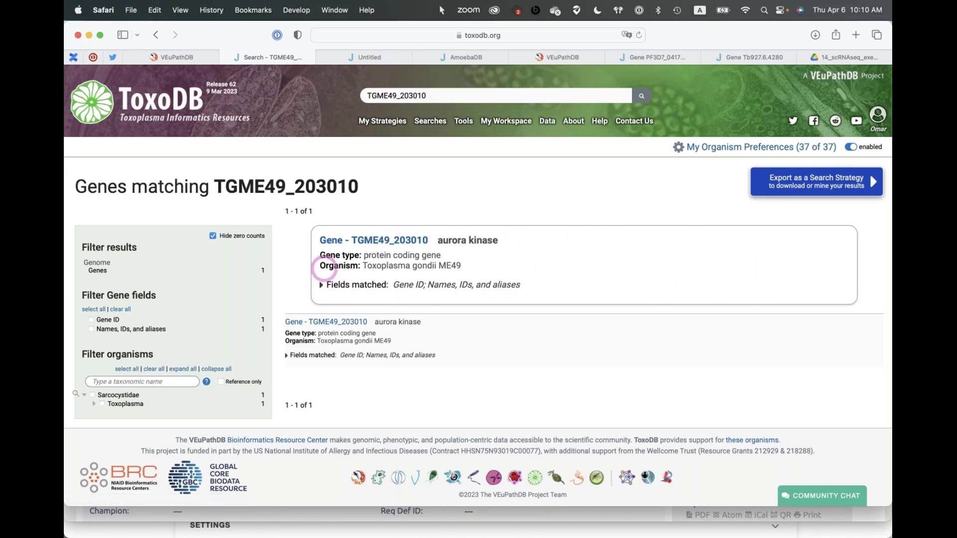
{"action": "left_click", "coordinate": [368, 242]}
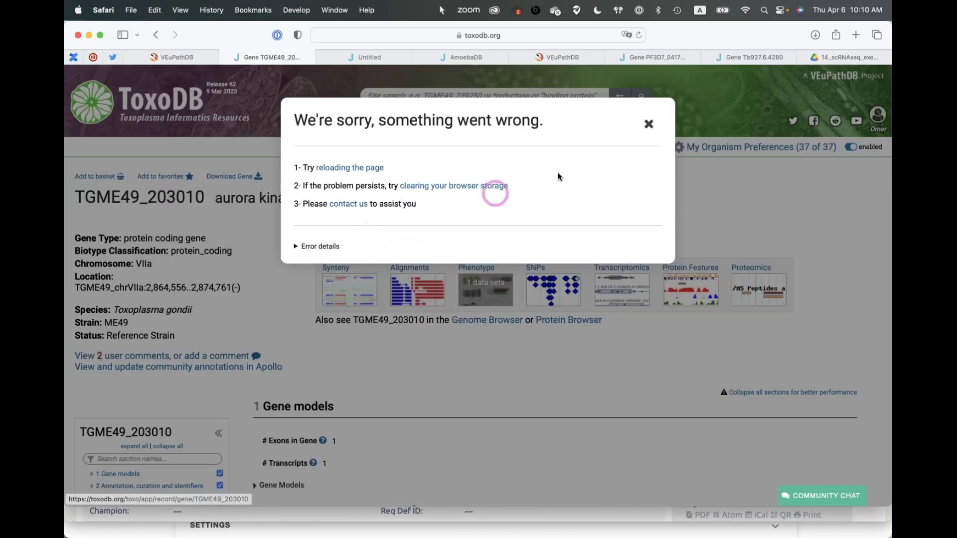
{"action": "left_click", "coordinate": [644, 125]}
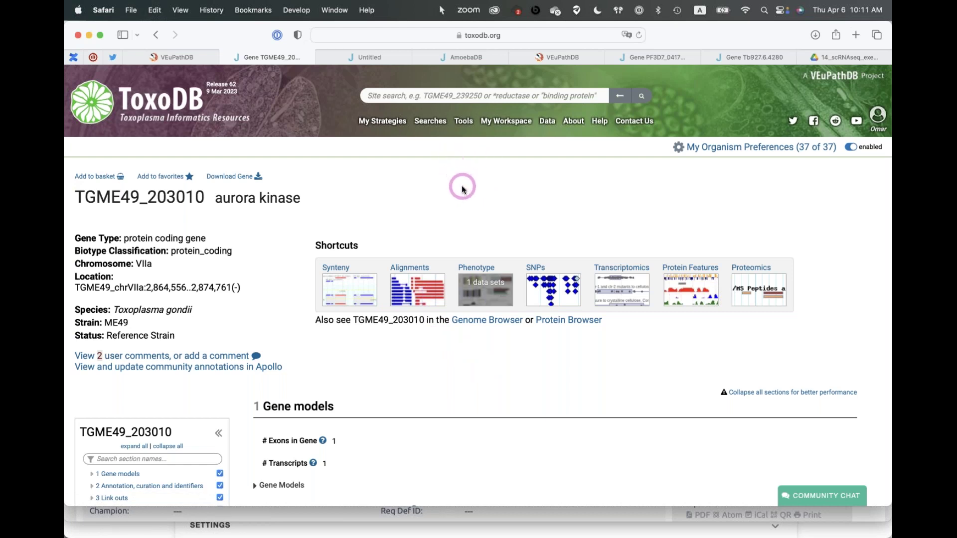
Step: Switch to Sublime Text and copy all the ToxoDB gene IDs in the list, from TGME49_201130 to TGME49_328200
{"action": "key", "text": "super+Tab"}
{"action": "key", "text": "super+Tab"}
{"action": "key", "text": "super+Tab"}
{"action": "key", "text": "super+Tab"}
{"action": "key", "text": "super+Tab"}
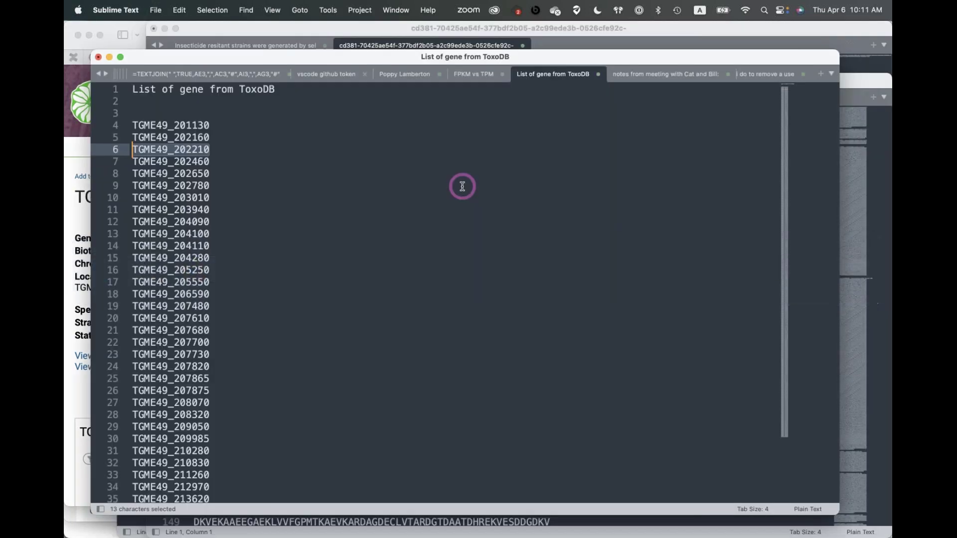
{"action": "left_click_drag", "start_coordinate": [133, 125], "coordinate": [191, 294]}
{"action": "scroll", "coordinate": [191, 294], "scroll_direction": "down", "scroll_amount": 20}
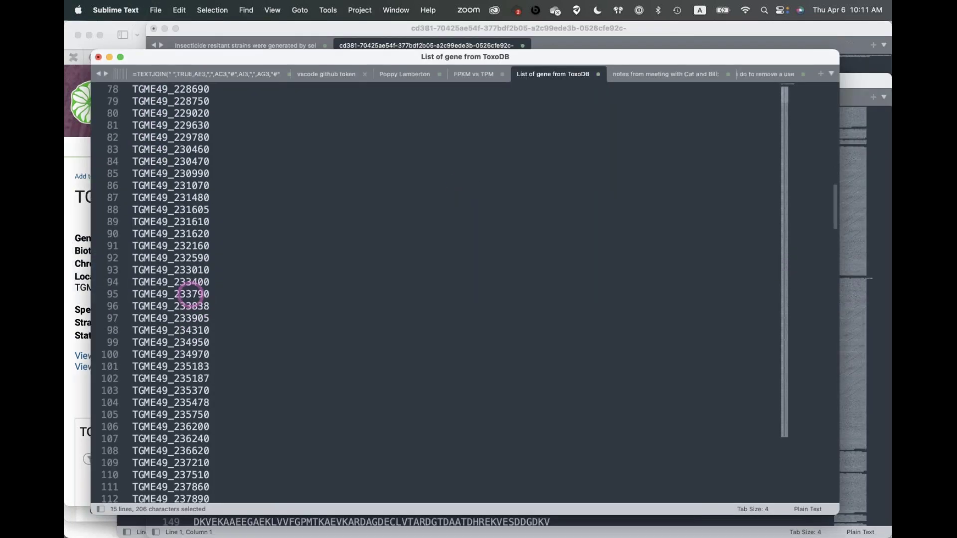
{"action": "left_click", "coordinate": [213, 486], "text": "shift"}
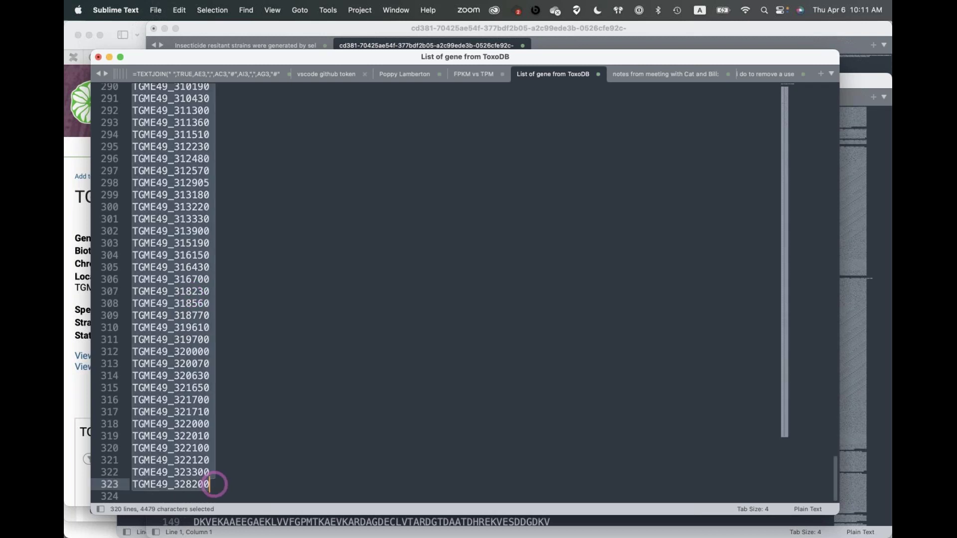
{"action": "key", "text": "super+c"}
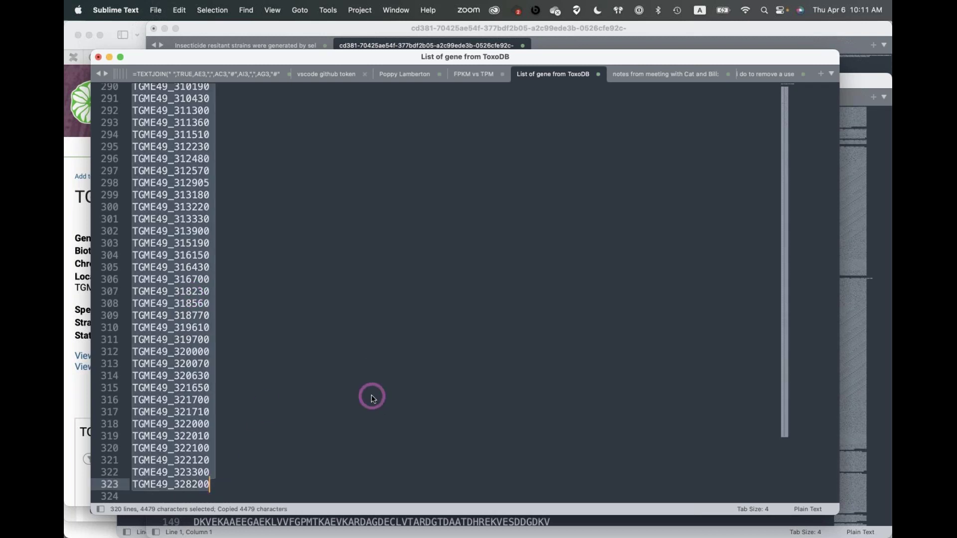
Step: Return to ToxoDB in Safari, filter the available searches by "id" and open the List of IDs gene search
{"action": "key", "text": "super+Tab"}
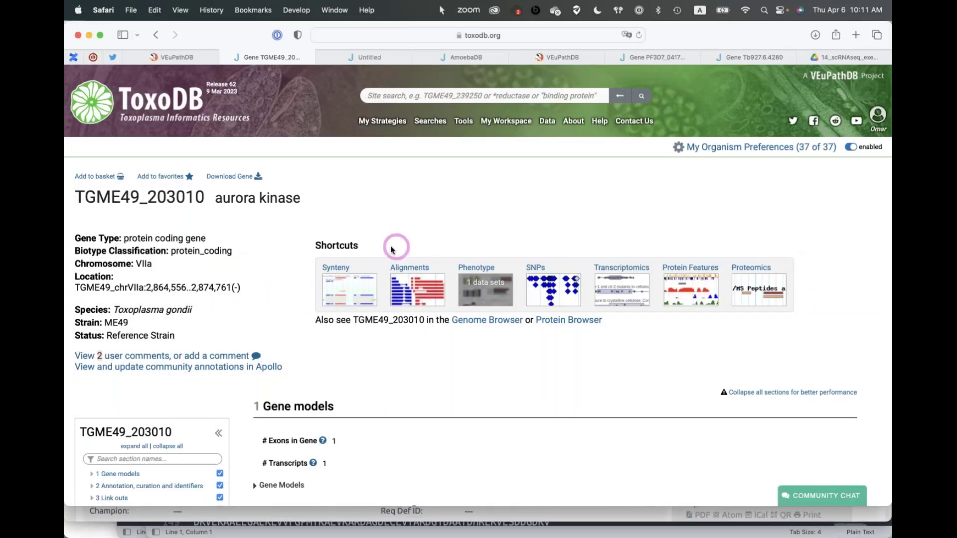
{"action": "mouse_move", "coordinate": [429, 122]}
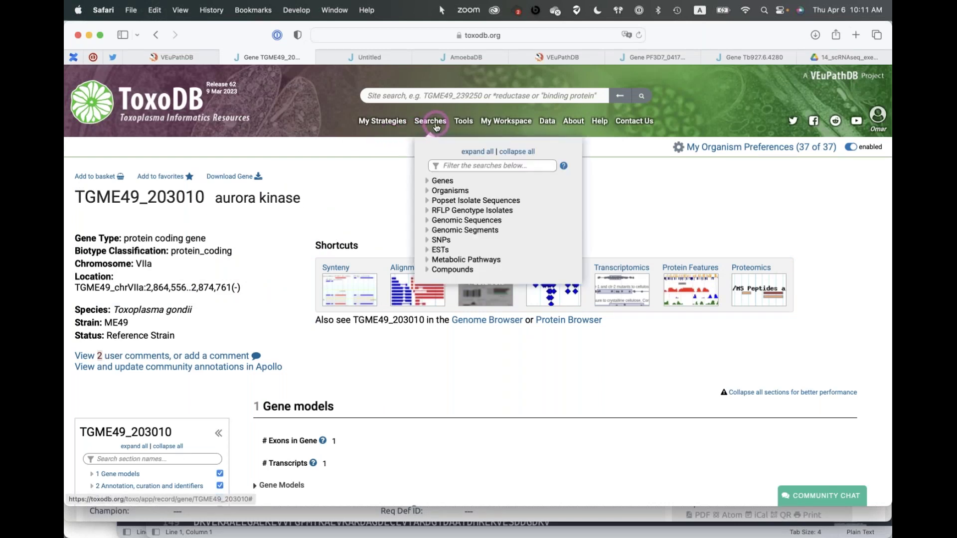
{"action": "left_click", "coordinate": [456, 165]}
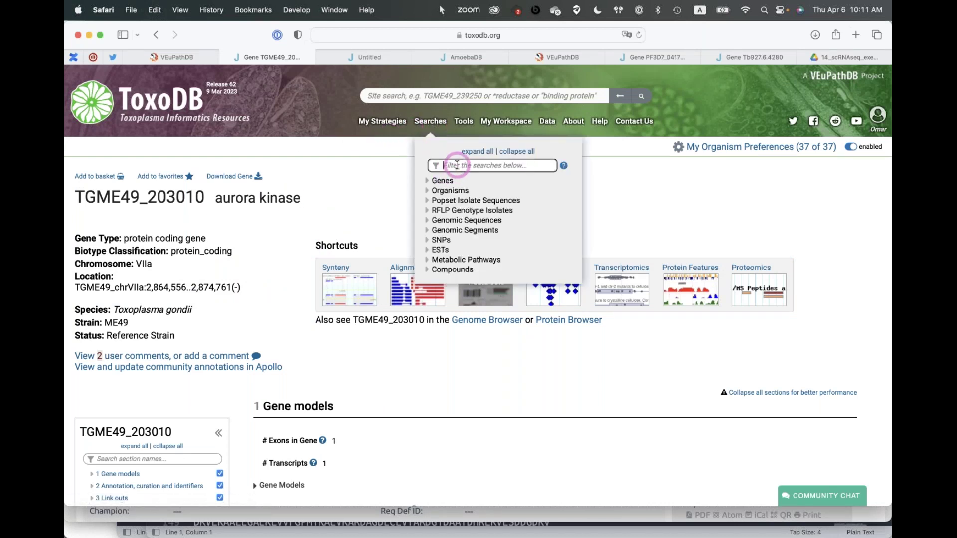
{"action": "type", "text": "id"}
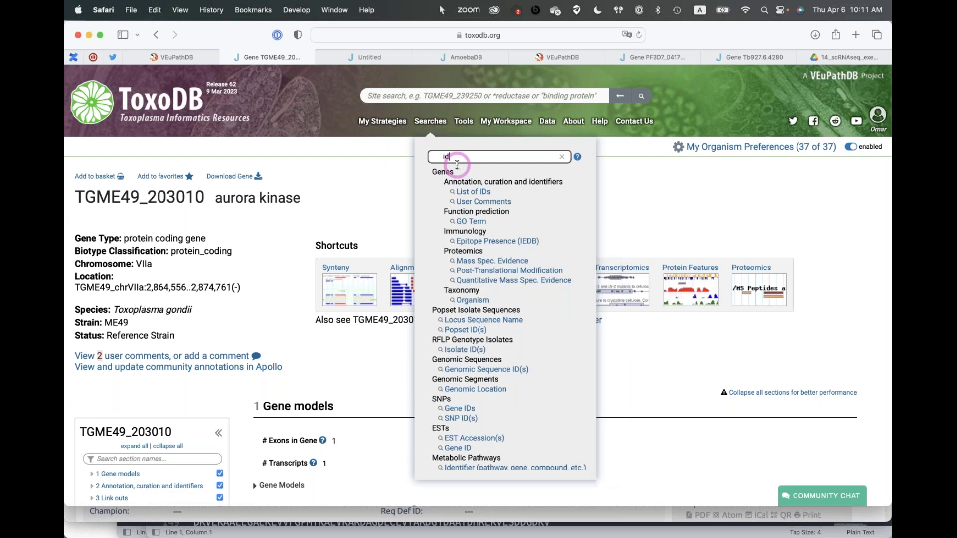
{"action": "left_click", "coordinate": [479, 194]}
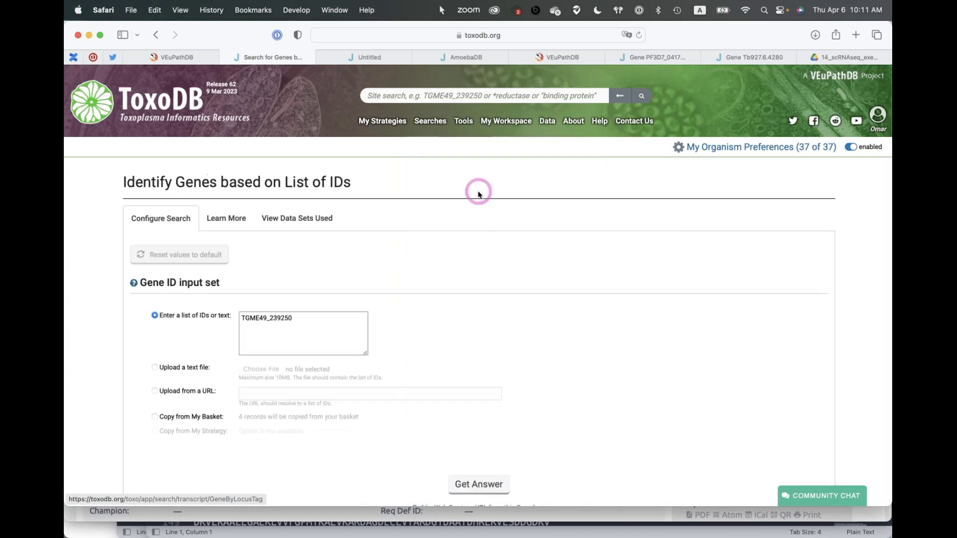
Step: Replace the default ID in the List of IDs search with the copied gene IDs and run the search
{"action": "left_click", "coordinate": [317, 328]}
{"action": "key", "text": "super+a"}
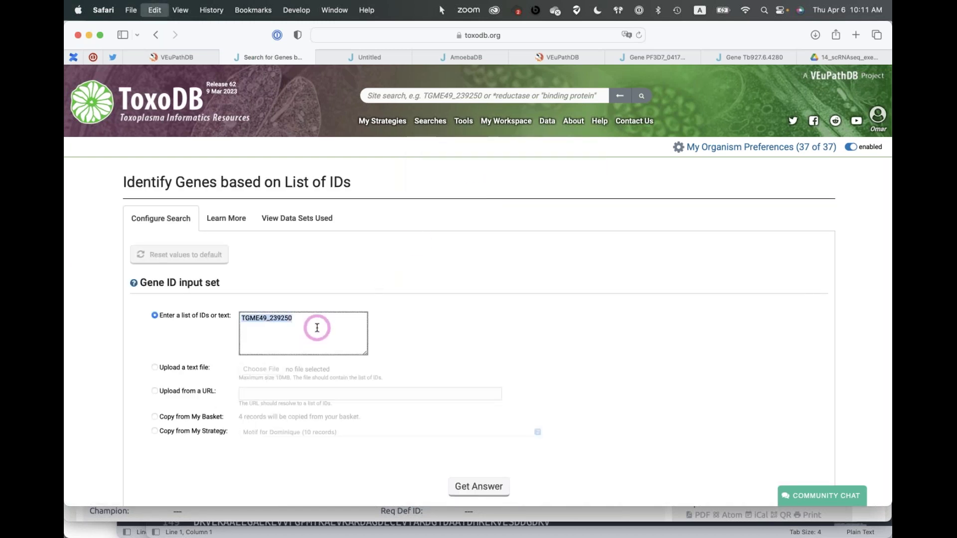
{"action": "key", "text": "super+v"}
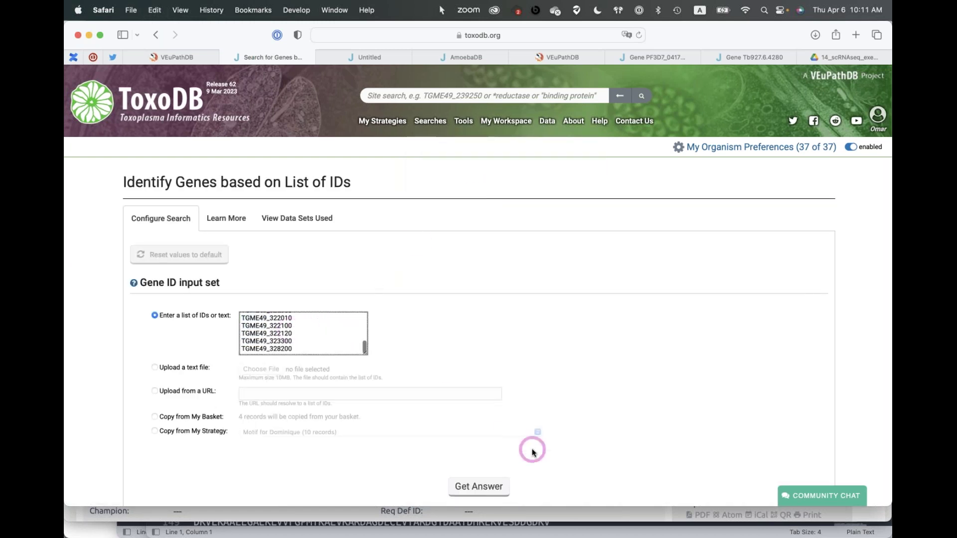
{"action": "left_click", "coordinate": [479, 486]}
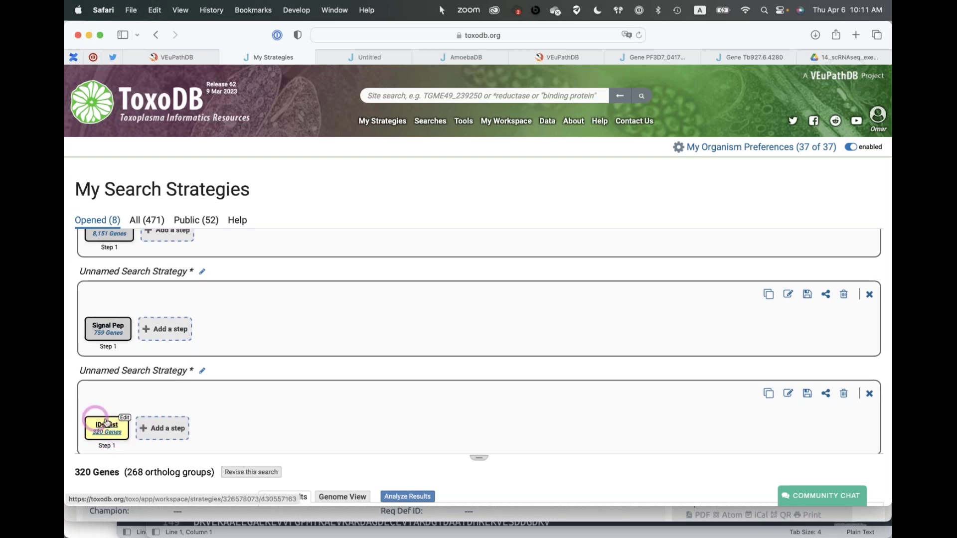
{"action": "scroll", "coordinate": [142, 419], "scroll_direction": "down", "scroll_amount": 1}
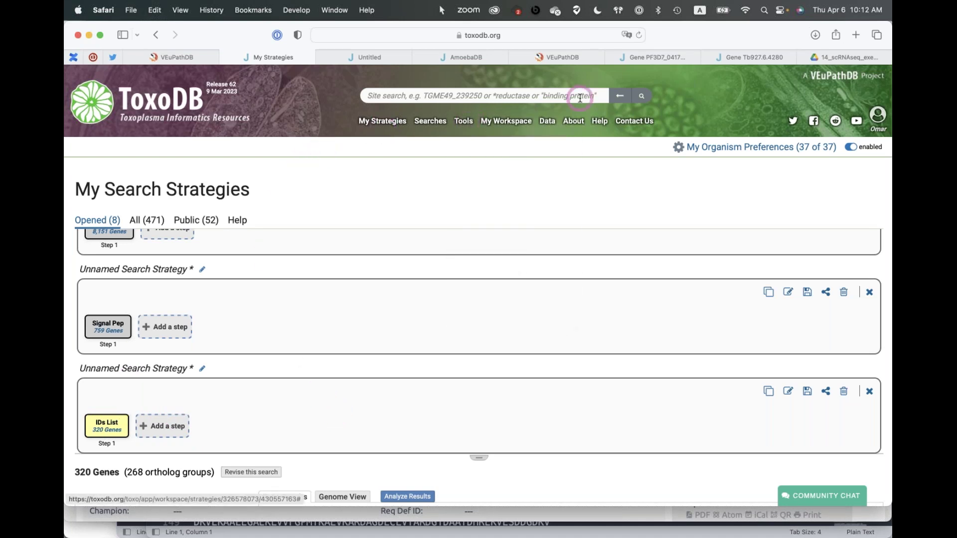
Step: Return to the site search results for TGME49_203010, open its aurora kinase gene record and dismiss the error message
{"action": "left_click", "coordinate": [622, 97]}
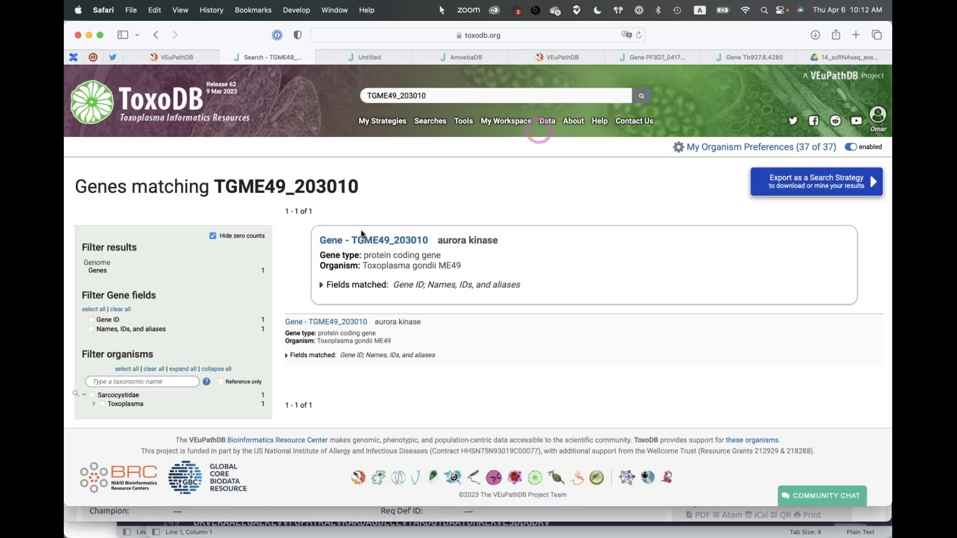
{"action": "left_click", "coordinate": [382, 240]}
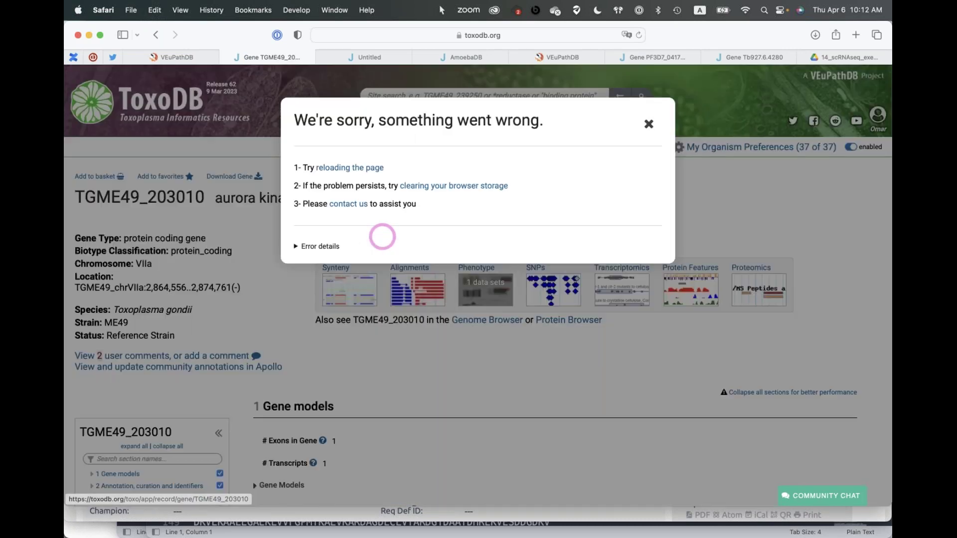
{"action": "left_click", "coordinate": [648, 124]}
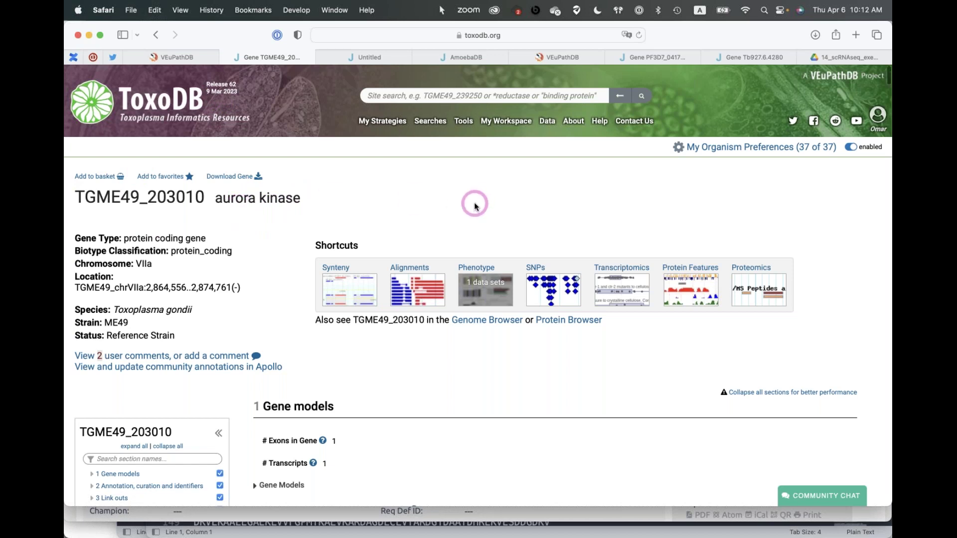
Step: Highlight the gene ID and the product name in the record's heading to examine them
{"action": "scroll", "coordinate": [475, 205], "scroll_direction": "down", "scroll_amount": 2}
{"action": "left_click_drag", "start_coordinate": [78, 147], "coordinate": [205, 148]}
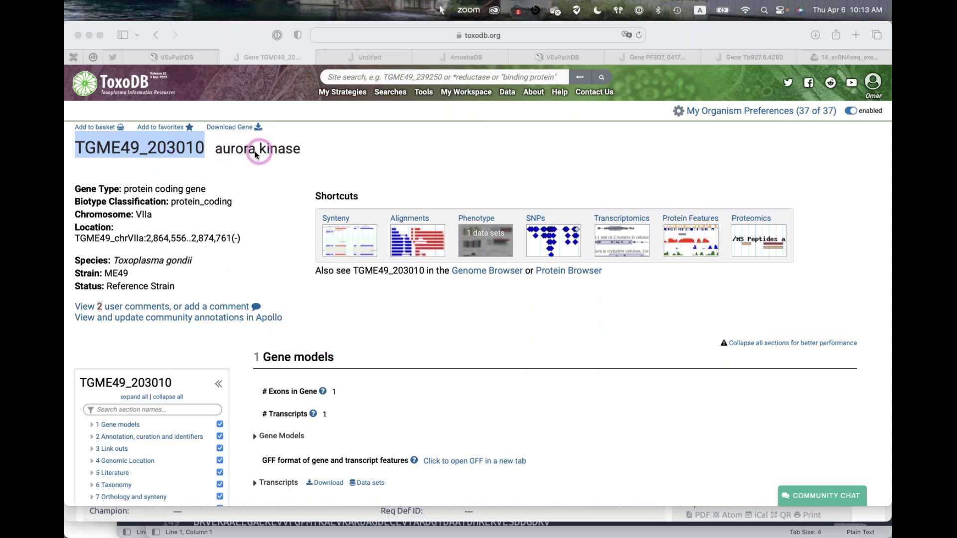
{"action": "left_click", "coordinate": [214, 150]}
{"action": "left_click_drag", "start_coordinate": [214, 150], "coordinate": [300, 148]}
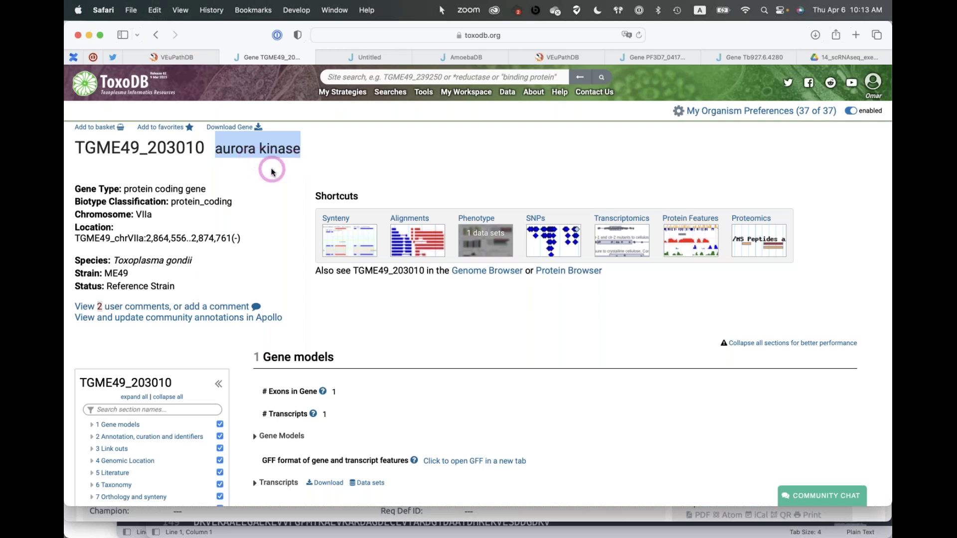
{"action": "left_click", "coordinate": [218, 149]}
{"action": "left_click_drag", "start_coordinate": [218, 149], "coordinate": [318, 148]}
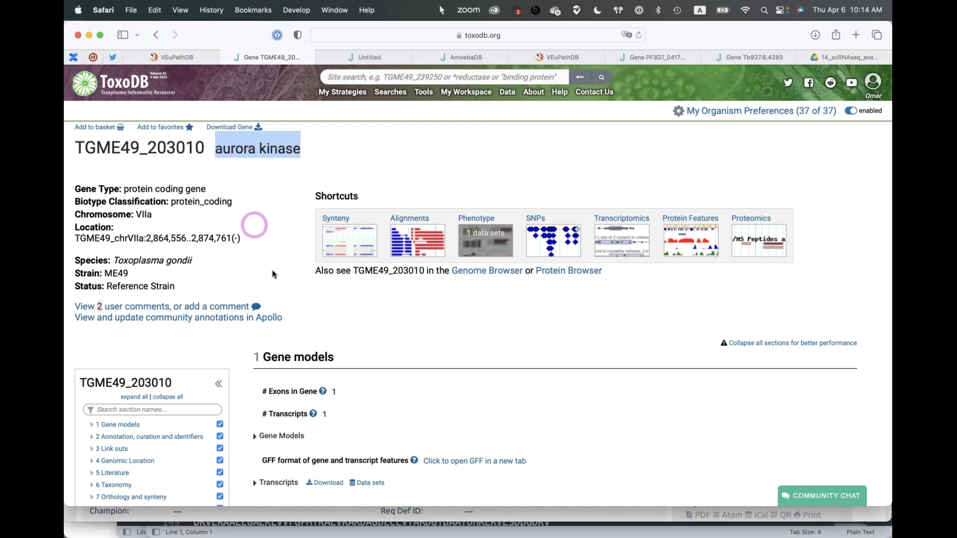
{"action": "left_click", "coordinate": [243, 172]}
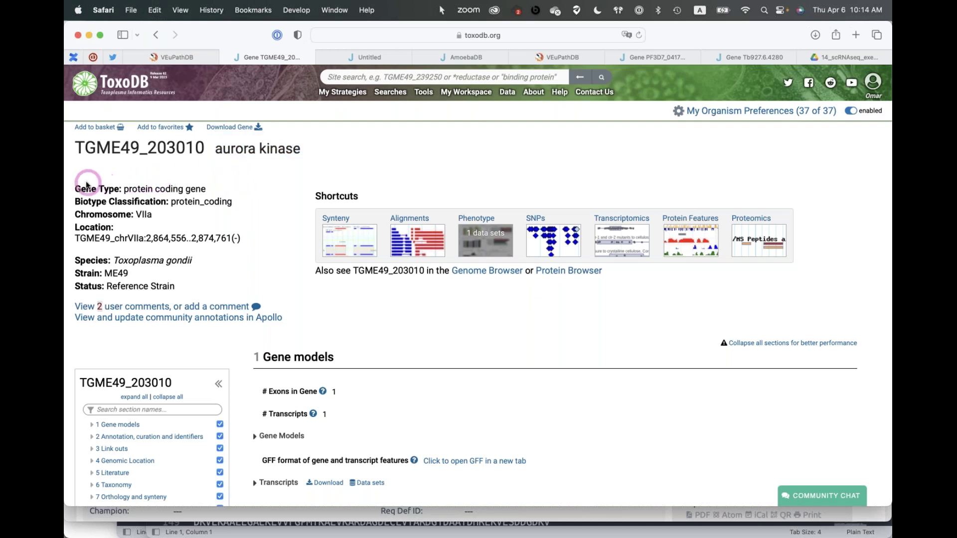
Step: Examine the gene type, chromosome, genomic location, species and reference strain status in the record's overview
{"action": "left_click_drag", "start_coordinate": [74, 188], "coordinate": [198, 283]}
{"action": "left_click", "coordinate": [261, 230]}
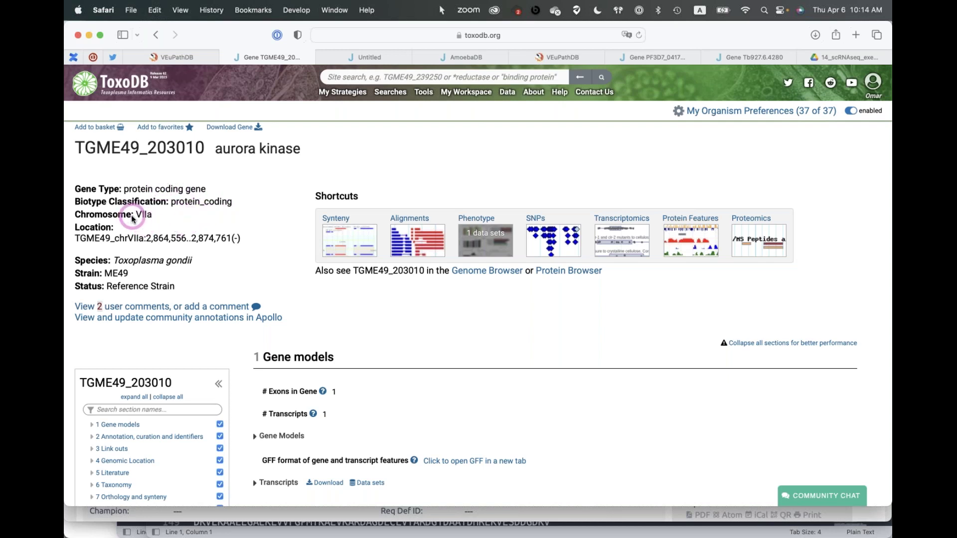
{"action": "mouse_move", "coordinate": [149, 214]}
{"action": "left_mouse_down"}
{"action": "mouse_move", "coordinate": [155, 244]}
{"action": "mouse_move", "coordinate": [147, 214]}
{"action": "left_mouse_up"}
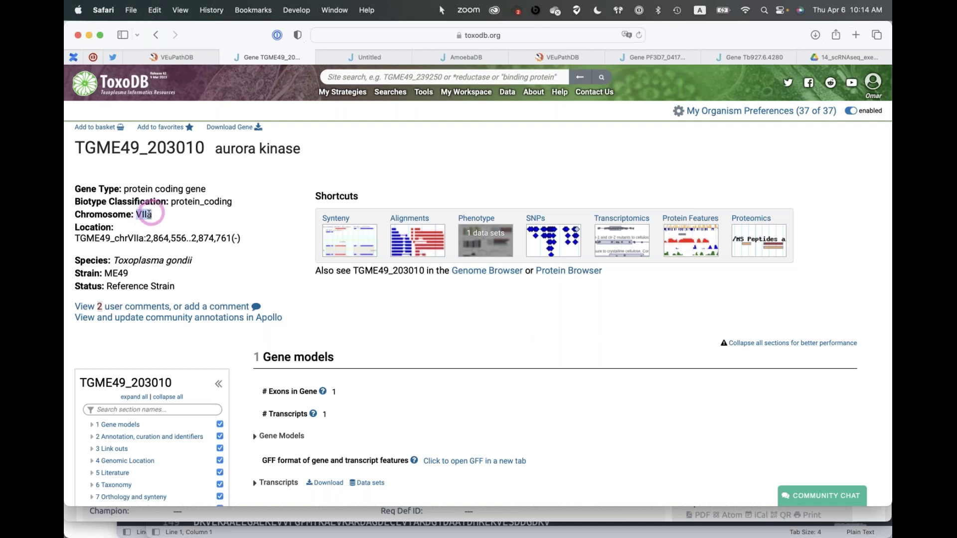
{"action": "left_click_drag", "start_coordinate": [75, 238], "coordinate": [232, 238]}
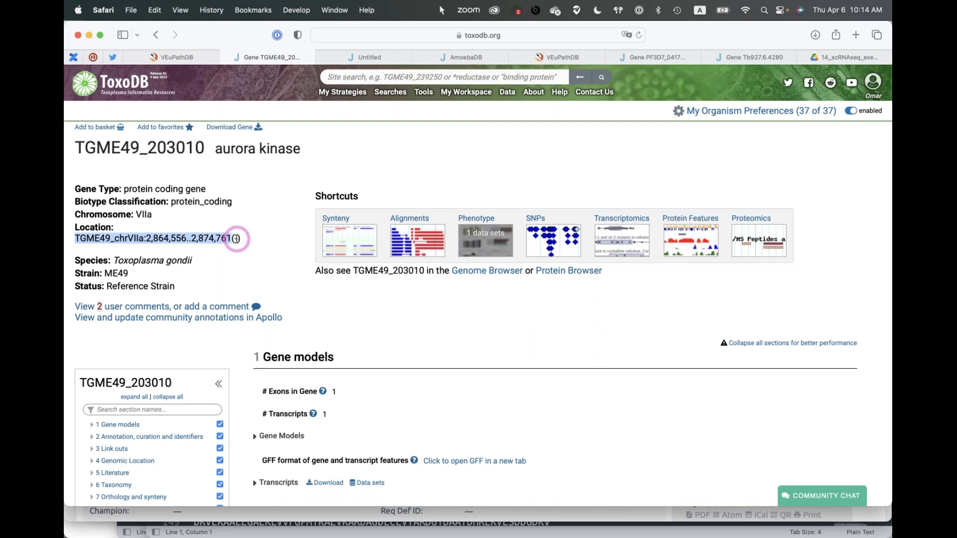
{"action": "left_click", "coordinate": [201, 260]}
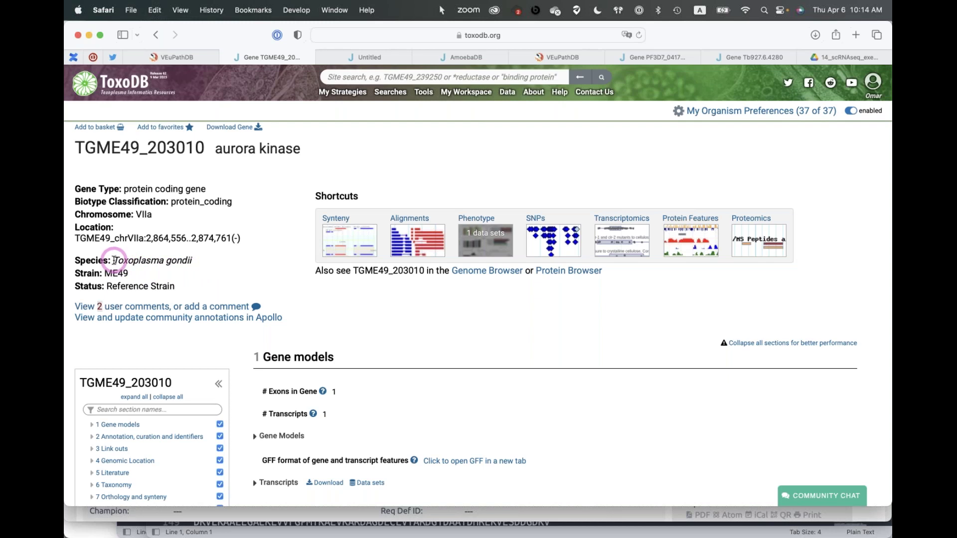
{"action": "scroll", "coordinate": [135, 275], "scroll_direction": "up", "scroll_amount": 2}
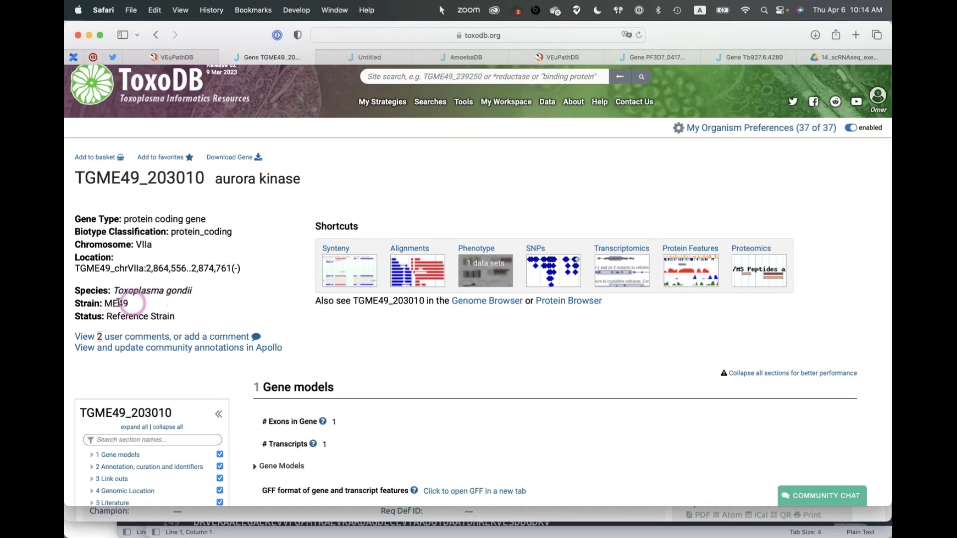
{"action": "left_click_drag", "start_coordinate": [108, 317], "coordinate": [176, 316]}
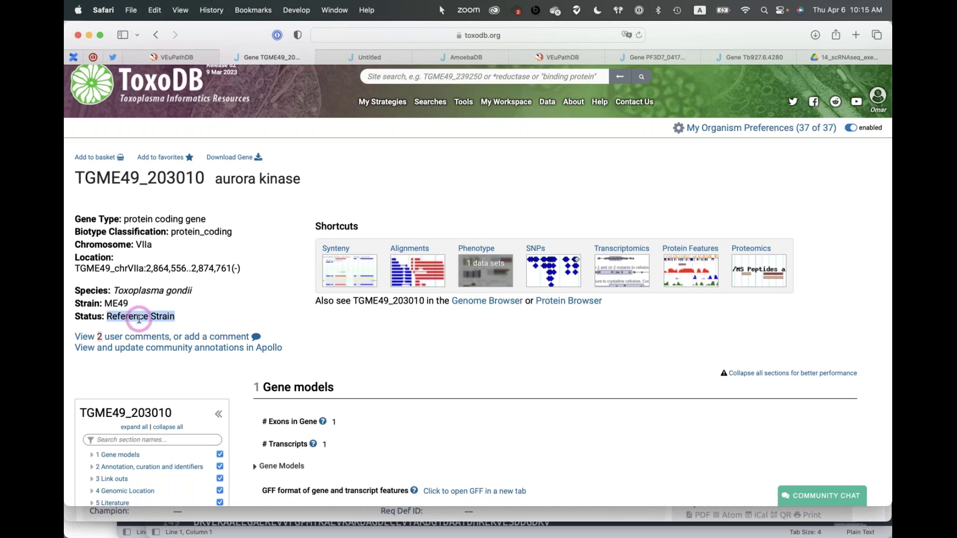
{"action": "left_click", "coordinate": [174, 313]}
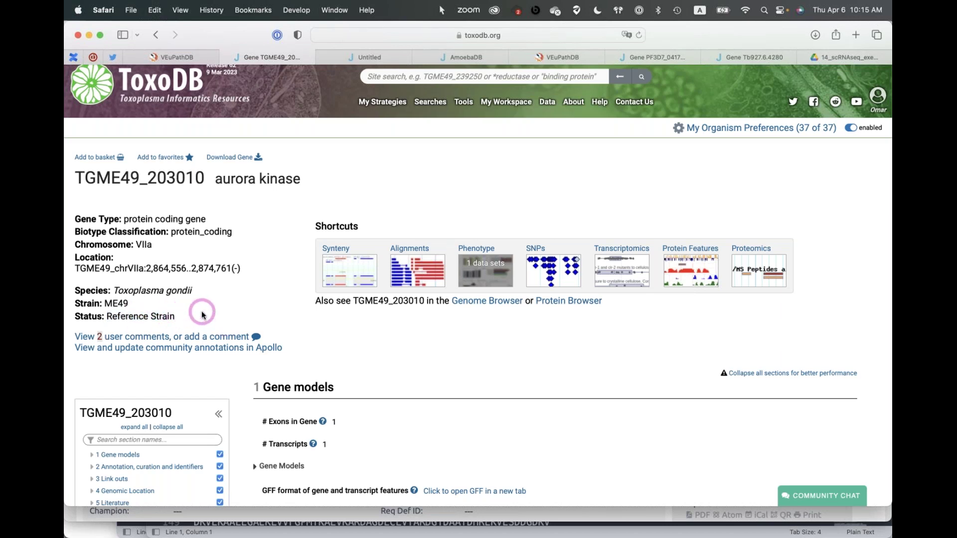
Step: Collapse the Transcriptomics entry in the gene record's contents list, then expand all of the list's sections
{"action": "scroll", "coordinate": [202, 310], "scroll_direction": "down", "scroll_amount": 1}
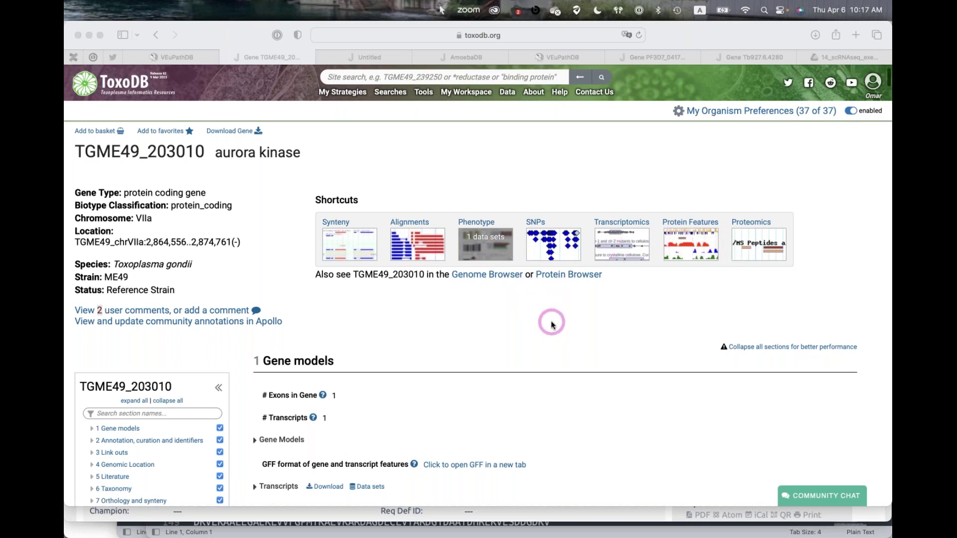
{"action": "scroll", "coordinate": [551, 323], "scroll_direction": "down", "scroll_amount": 5}
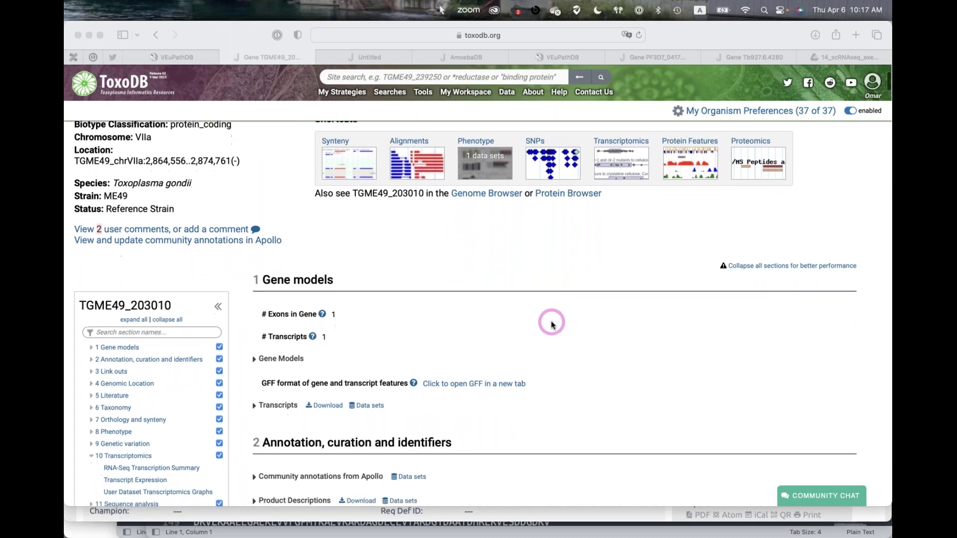
{"action": "scroll", "coordinate": [551, 323], "scroll_direction": "down", "scroll_amount": 3}
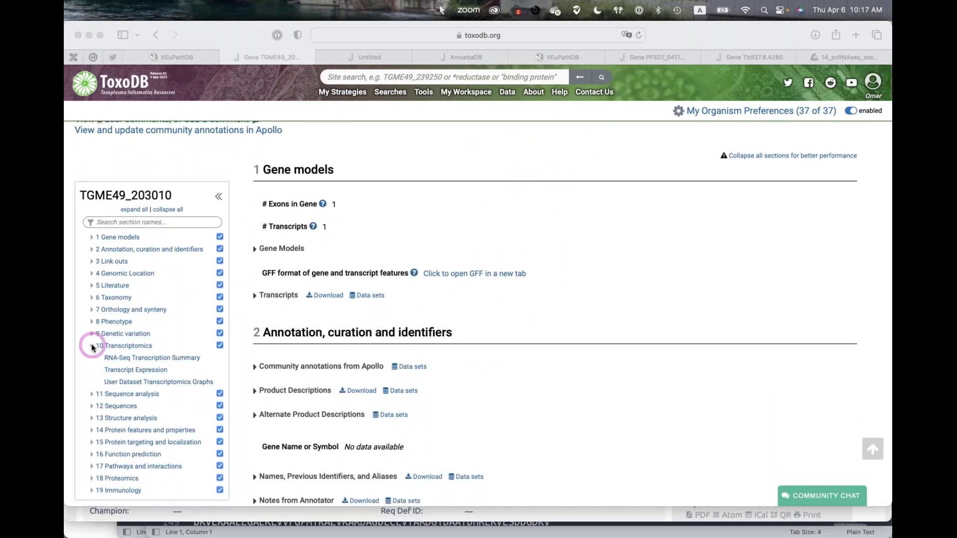
{"action": "left_click", "coordinate": [131, 348]}
{"action": "left_click", "coordinate": [94, 346]}
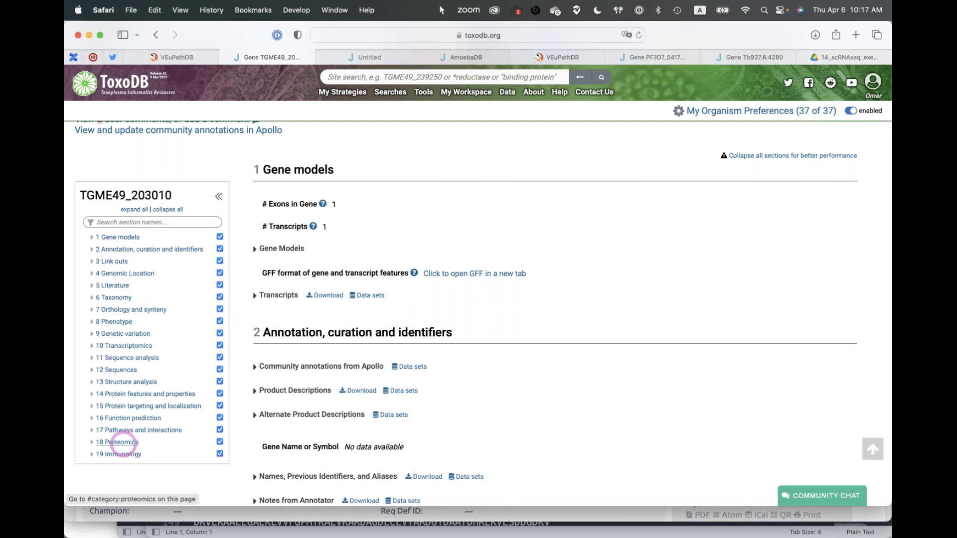
{"action": "left_click", "coordinate": [140, 211]}
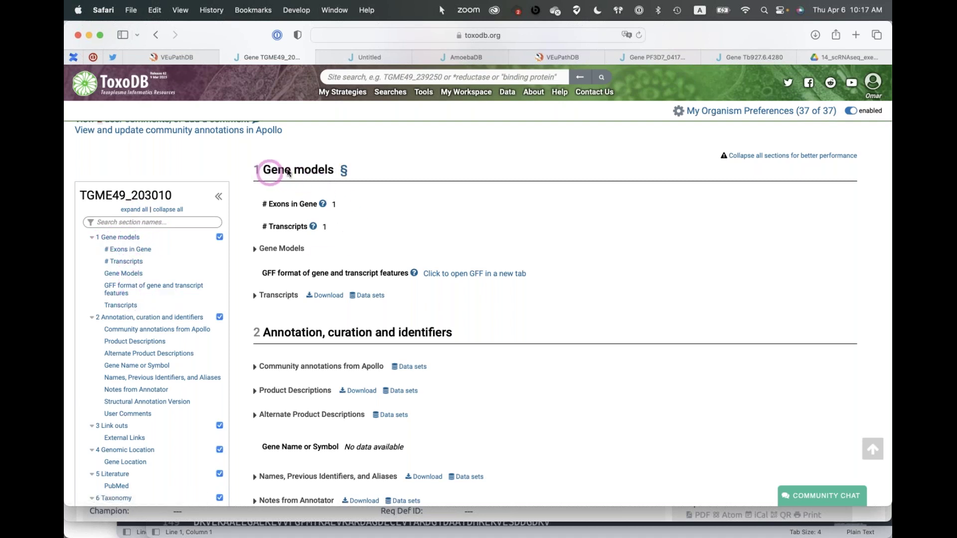
Step: Expand the Gene Models graphic and compare the position in the record with the contents list's section marker
{"action": "left_click", "coordinate": [255, 250]}
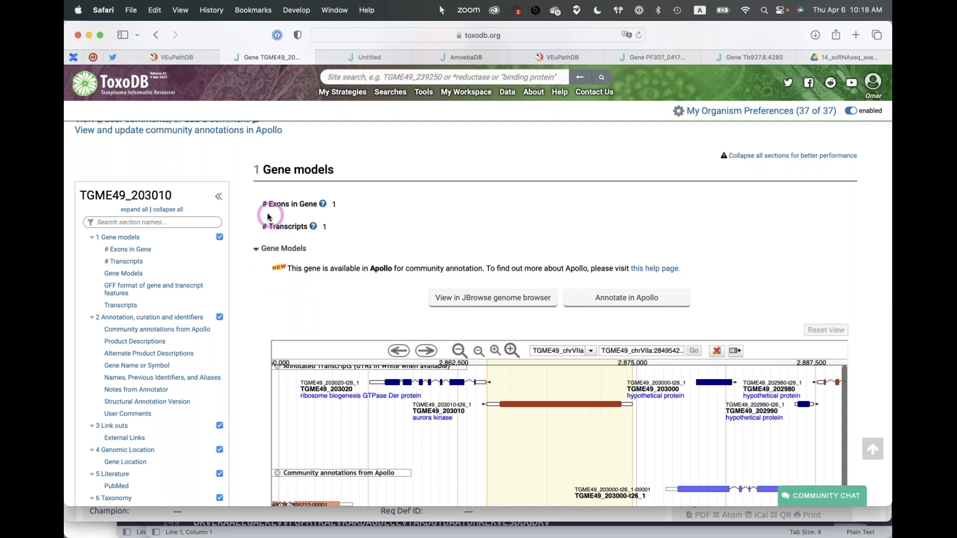
{"action": "scroll", "coordinate": [267, 274], "scroll_direction": "down", "scroll_amount": 3}
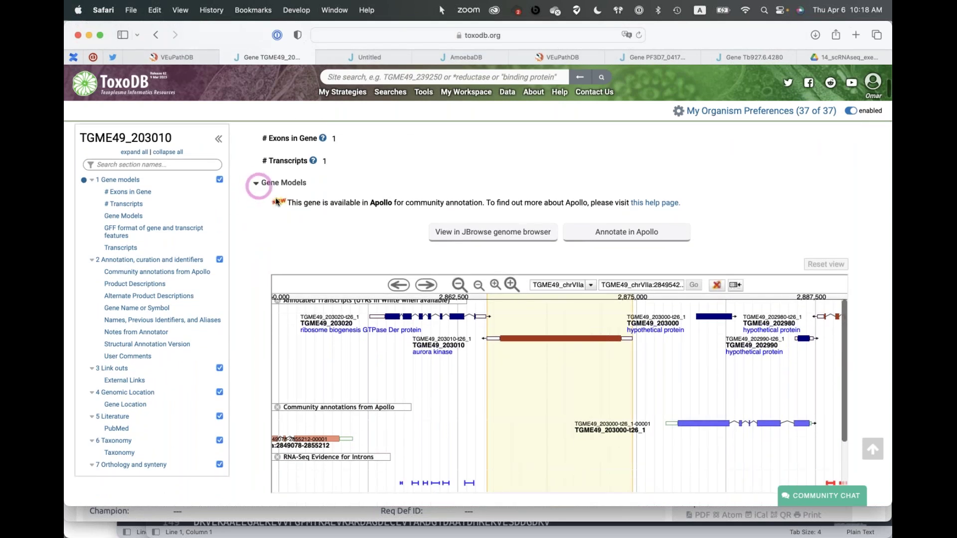
{"action": "scroll", "coordinate": [305, 224], "scroll_direction": "down", "scroll_amount": 2}
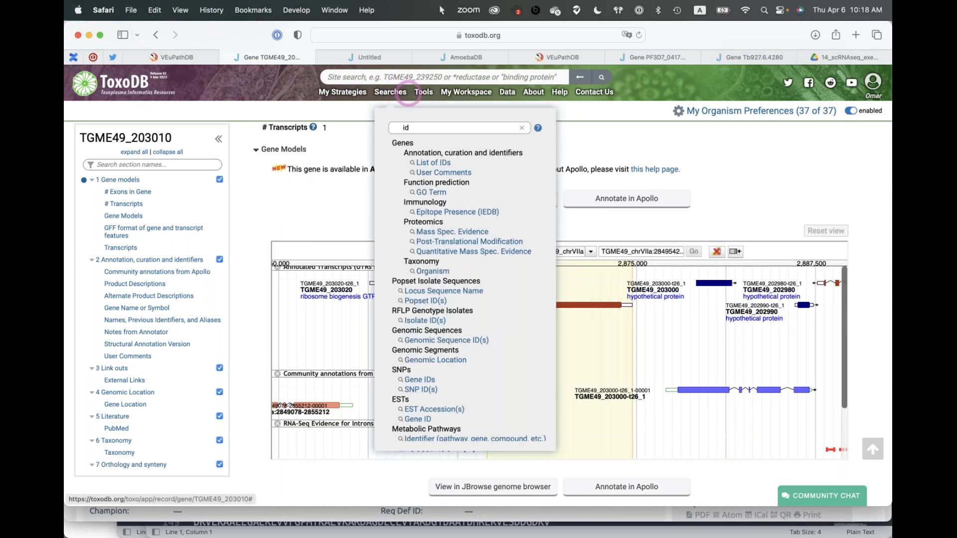
{"action": "mouse_move", "coordinate": [466, 92]}
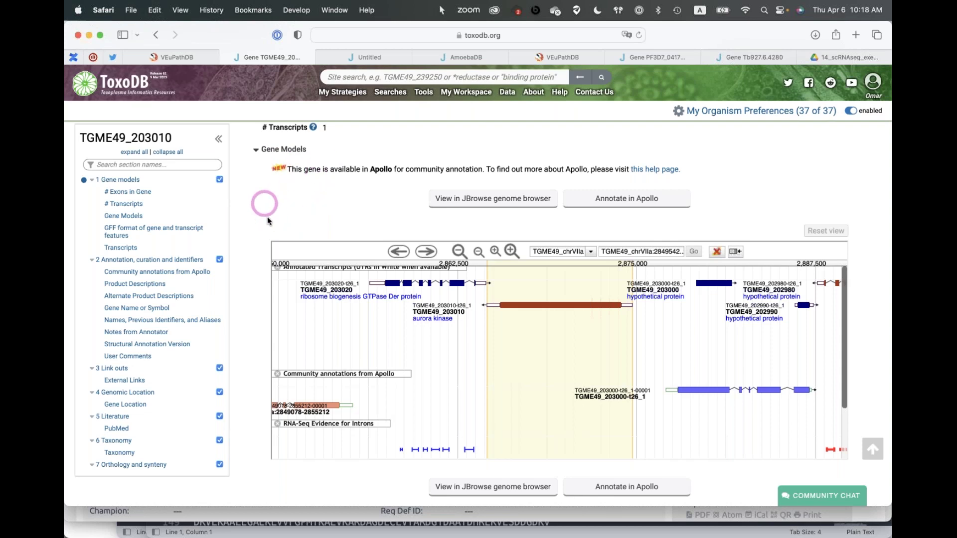
{"action": "scroll", "coordinate": [262, 230], "scroll_direction": "down", "scroll_amount": 7}
{"action": "scroll", "coordinate": [262, 230], "scroll_direction": "down", "scroll_amount": 5}
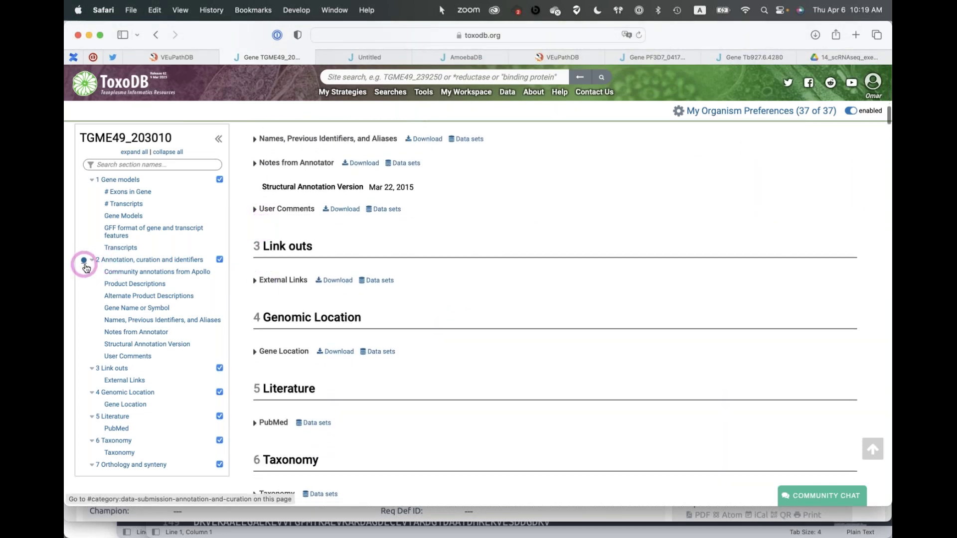
{"action": "scroll", "coordinate": [252, 206], "scroll_direction": "up", "scroll_amount": 10}
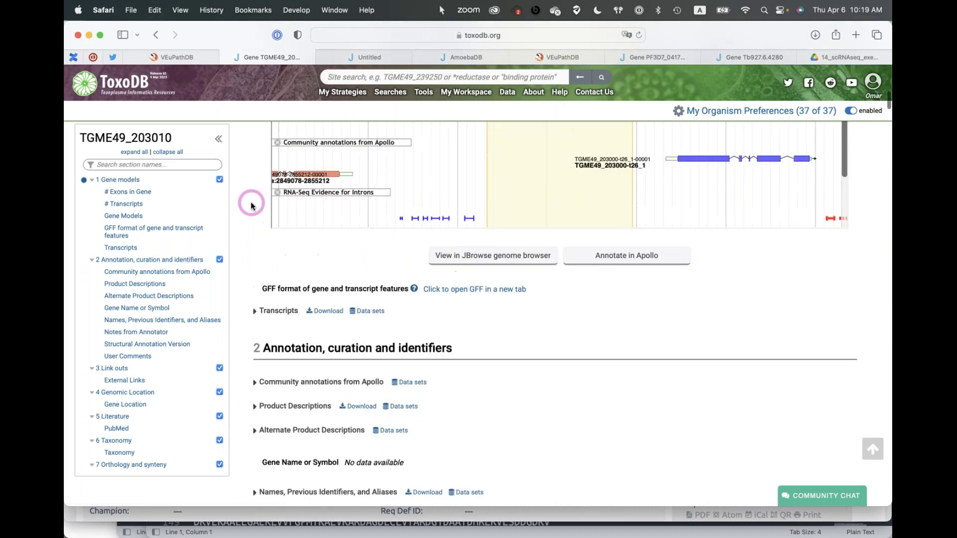
{"action": "scroll", "coordinate": [252, 206], "scroll_direction": "up", "scroll_amount": 2}
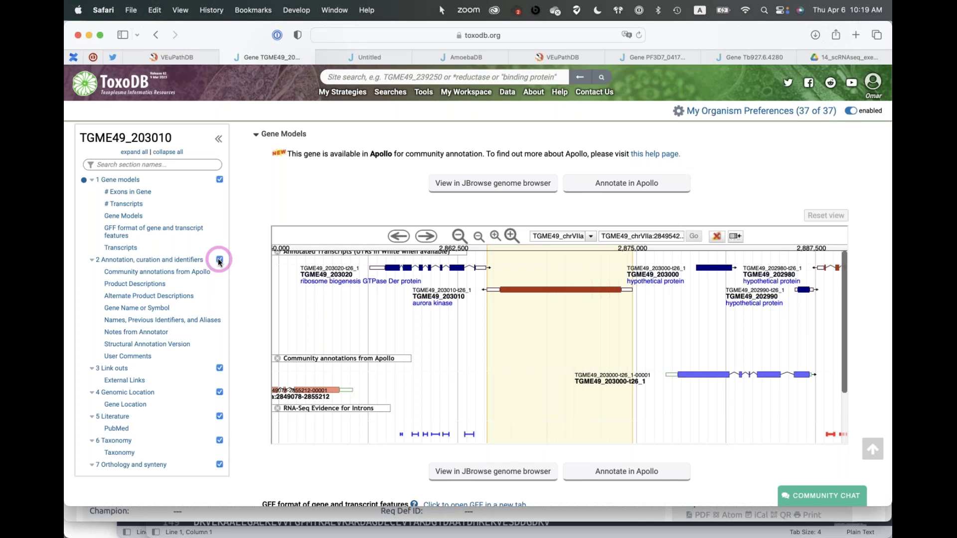
Step: Hide the Gene models, Annotation, curation and identifiers, and Taxonomy sections from the gene record page
{"action": "left_click", "coordinate": [220, 180]}
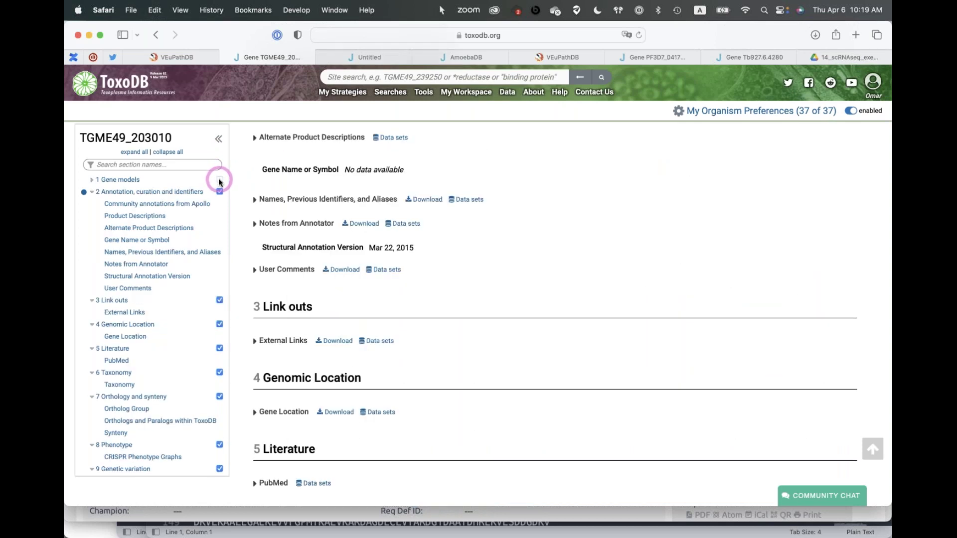
{"action": "scroll", "coordinate": [428, 250], "scroll_direction": "up", "scroll_amount": 5}
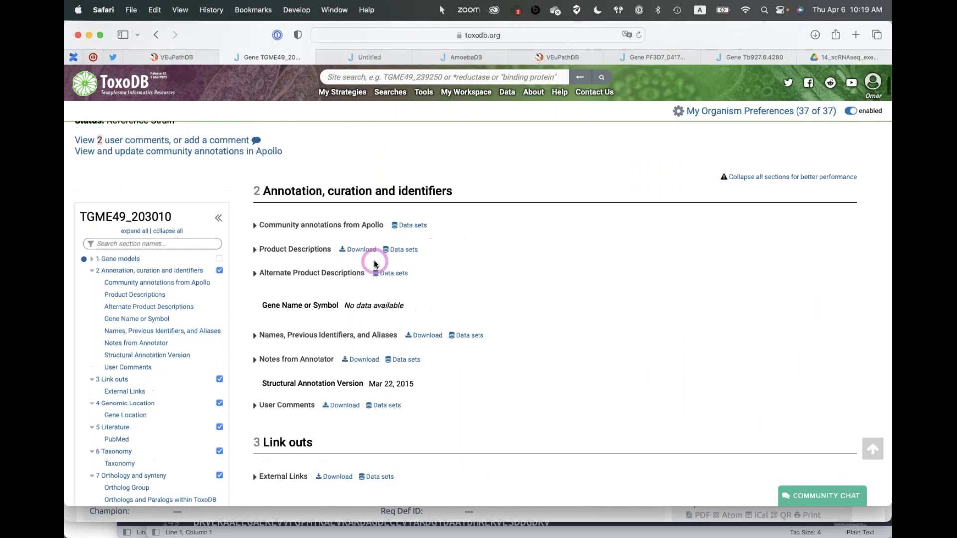
{"action": "scroll", "coordinate": [378, 258], "scroll_direction": "down", "scroll_amount": 3}
{"action": "scroll", "coordinate": [219, 207], "scroll_direction": "down", "scroll_amount": 1}
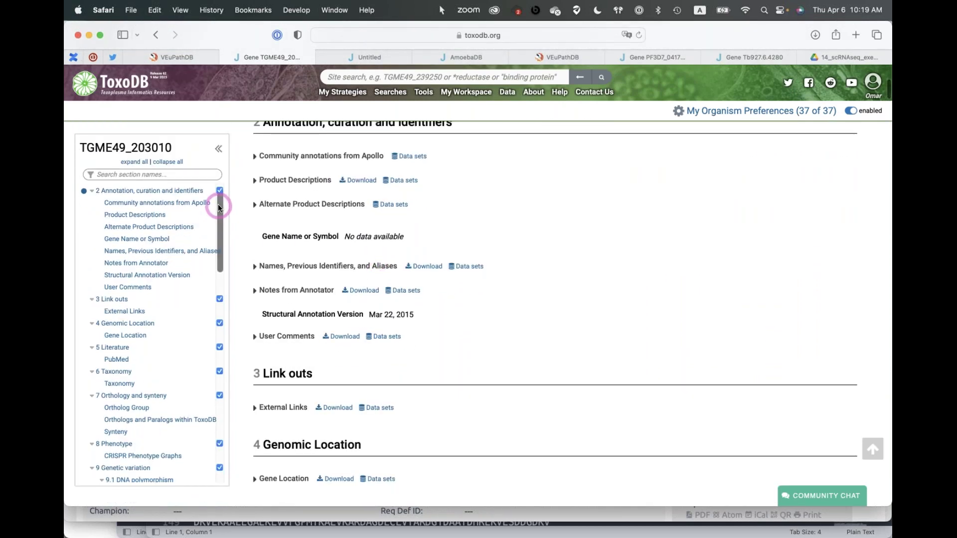
{"action": "left_click", "coordinate": [220, 190]}
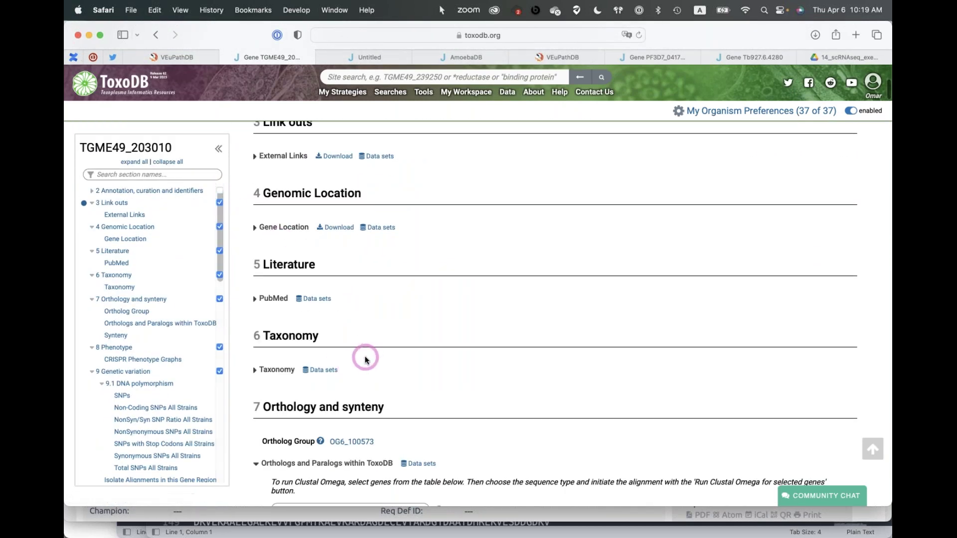
{"action": "left_click", "coordinate": [220, 276]}
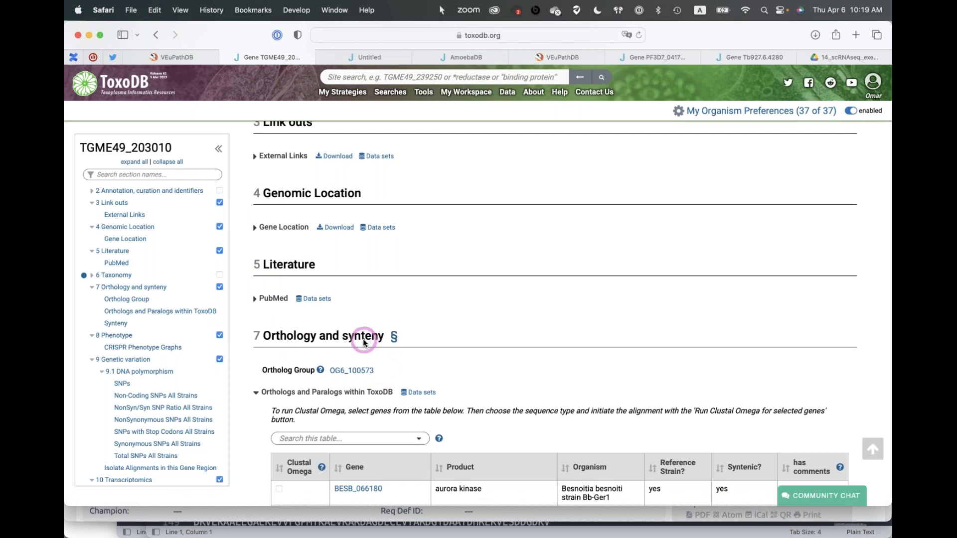
Step: Show the Taxonomy, Annotation, curation and identifiers, and Gene models sections on the gene record page again
{"action": "left_click", "coordinate": [219, 275]}
{"action": "left_click", "coordinate": [219, 190]}
{"action": "scroll", "coordinate": [201, 249], "scroll_direction": "up", "scroll_amount": 1}
{"action": "left_click", "coordinate": [217, 192]}
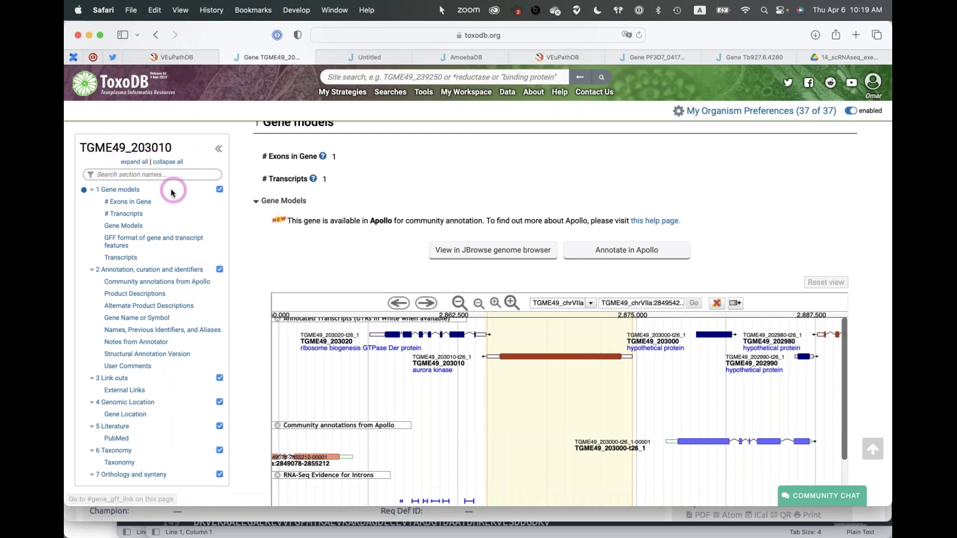
Step: Filter the contents list by "rnas", jump to the Transcript Expression table, and clear the filter
{"action": "left_click", "coordinate": [150, 174]}
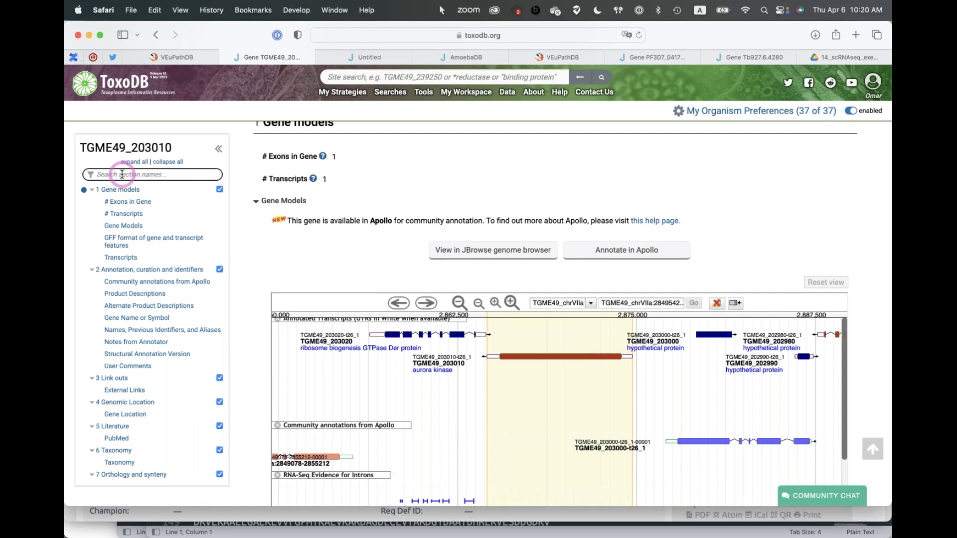
{"action": "type", "text": "rn"}
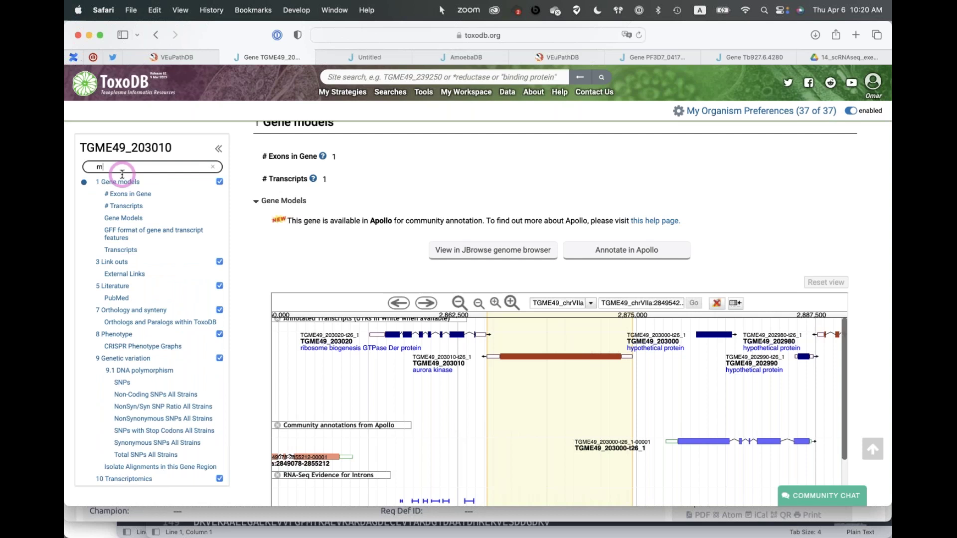
{"action": "type", "text": "as"}
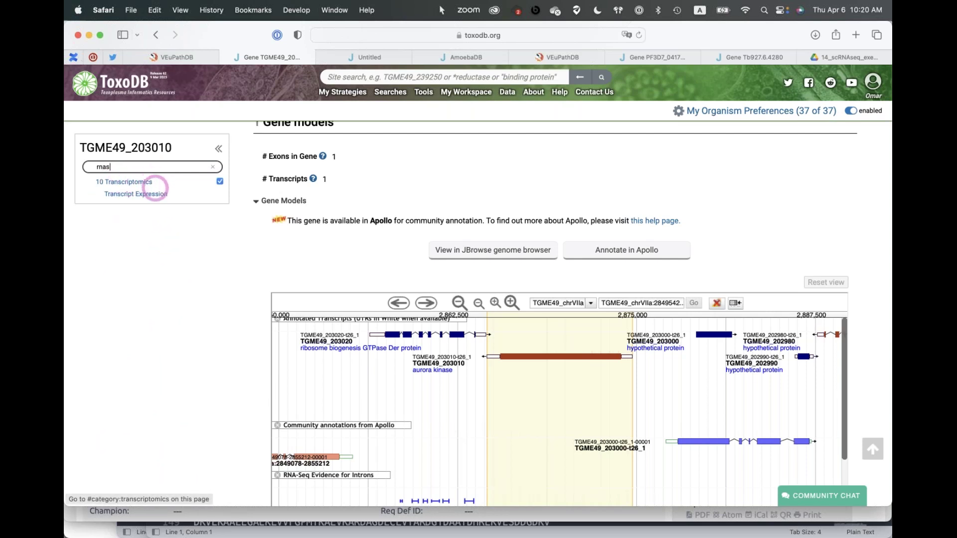
{"action": "left_click", "coordinate": [145, 196]}
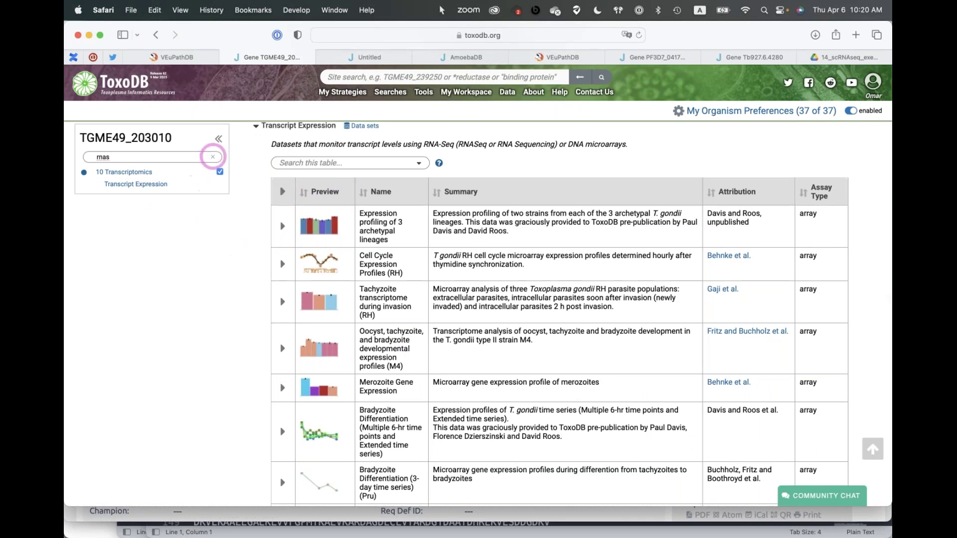
{"action": "left_click", "coordinate": [213, 157]}
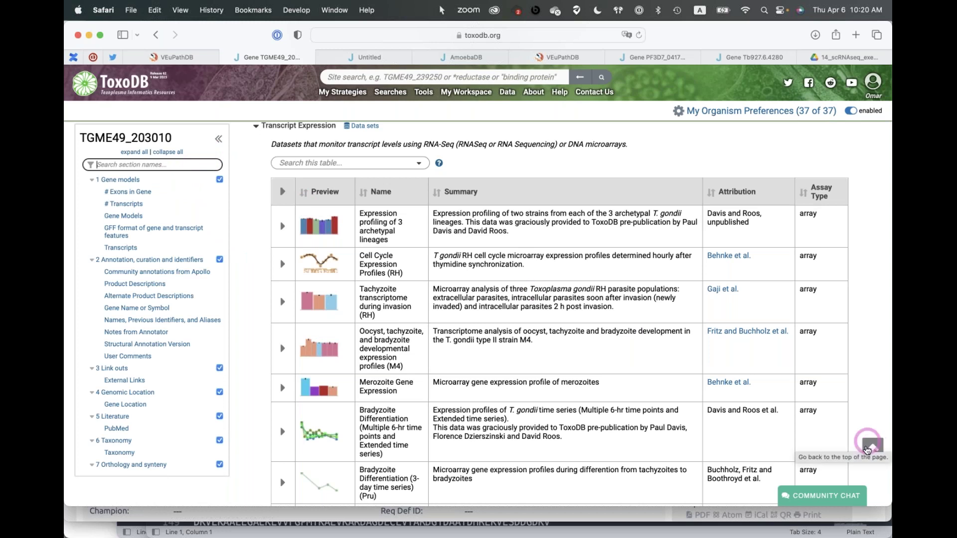
Step: Return to the top of the gene record, then locate the Gene Models graphic and its Annotate in Apollo link
{"action": "left_click", "coordinate": [873, 447]}
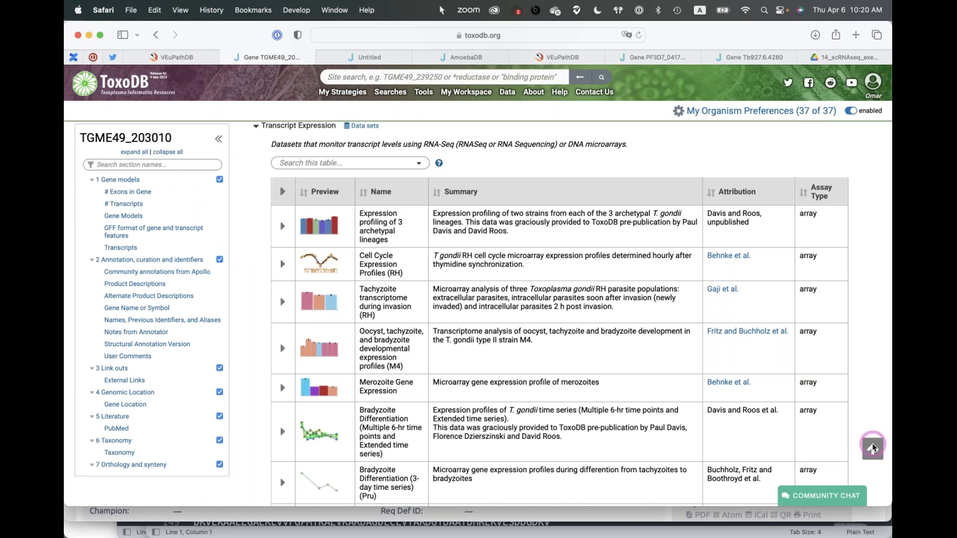
{"action": "scroll", "coordinate": [463, 414], "scroll_direction": "down", "scroll_amount": 6}
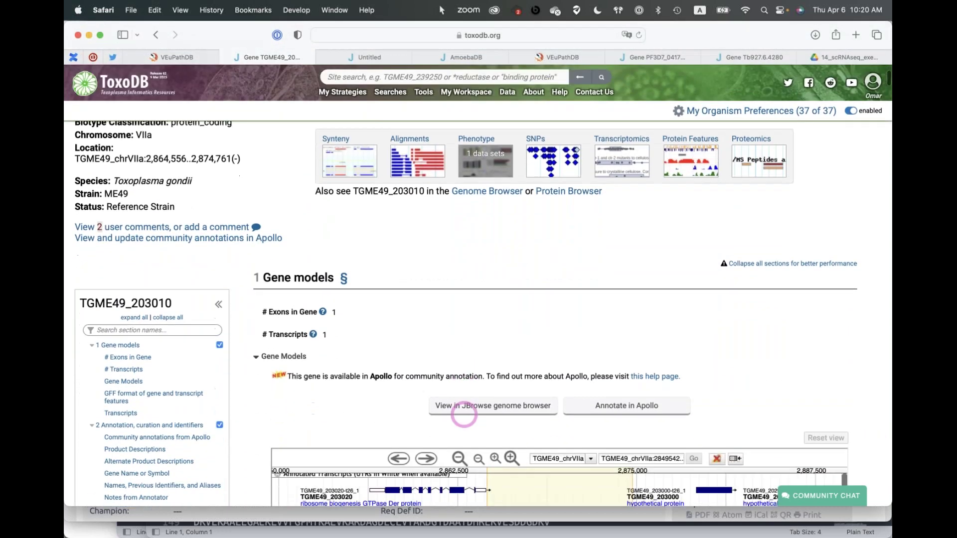
{"action": "scroll", "coordinate": [868, 205], "scroll_direction": "up", "scroll_amount": 1}
{"action": "scroll", "coordinate": [886, 261], "scroll_direction": "down", "scroll_amount": 2}
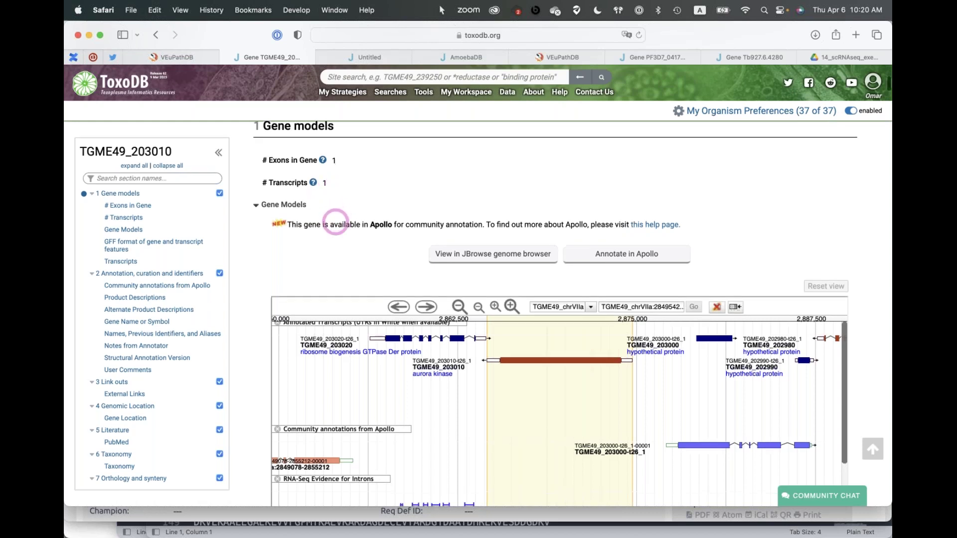
{"action": "scroll", "coordinate": [333, 221], "scroll_direction": "down", "scroll_amount": 2}
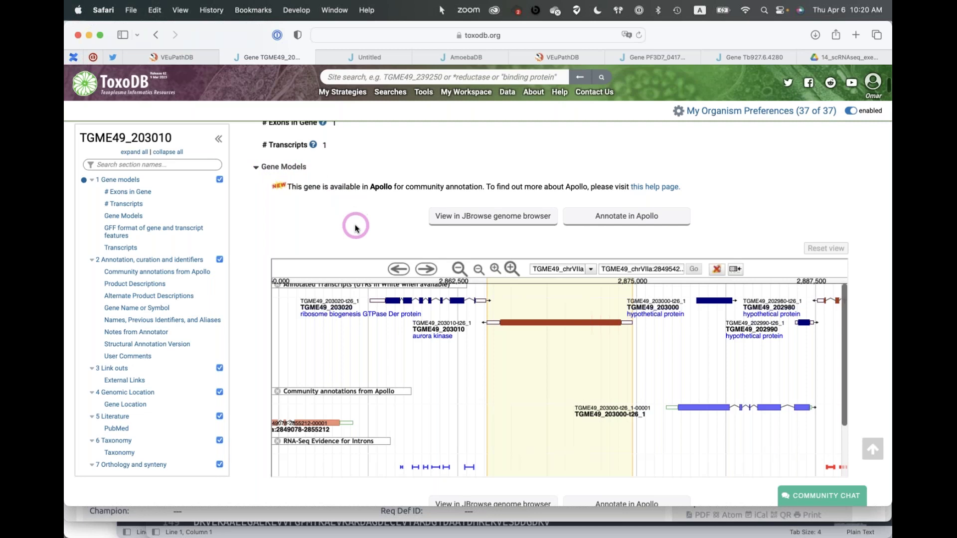
{"action": "scroll", "coordinate": [355, 227], "scroll_direction": "down", "scroll_amount": 1}
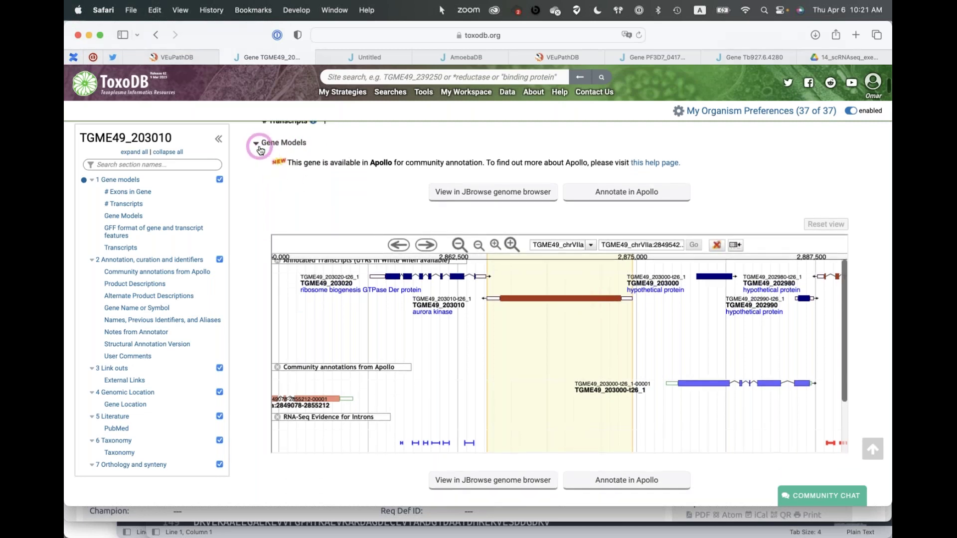
{"action": "scroll", "coordinate": [399, 194], "scroll_direction": "down", "scroll_amount": 2}
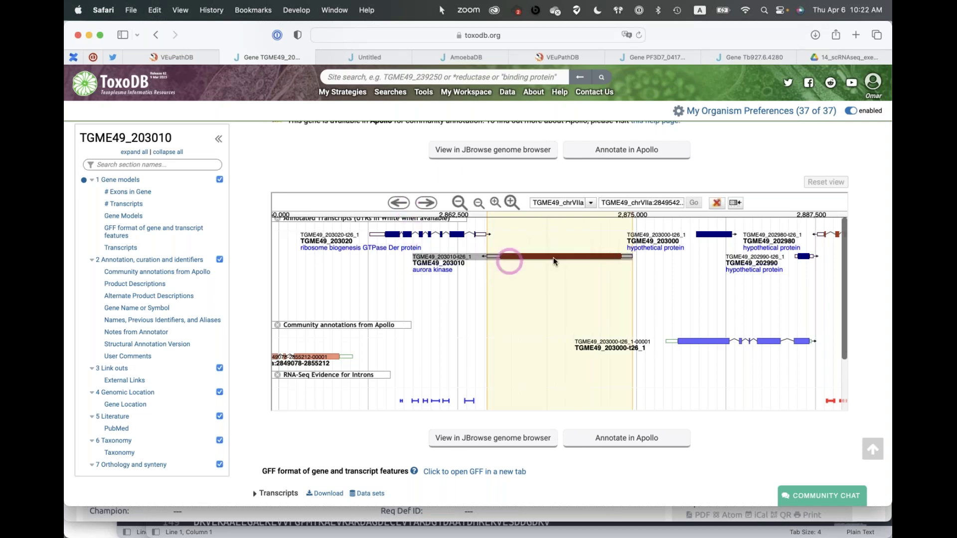
{"action": "left_click", "coordinate": [631, 148]}
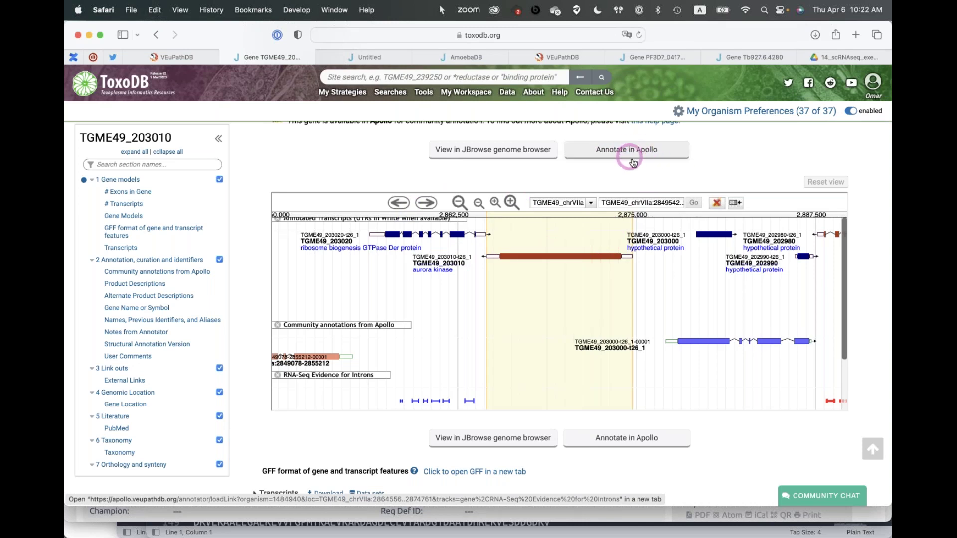
{"action": "left_click", "coordinate": [629, 153]}
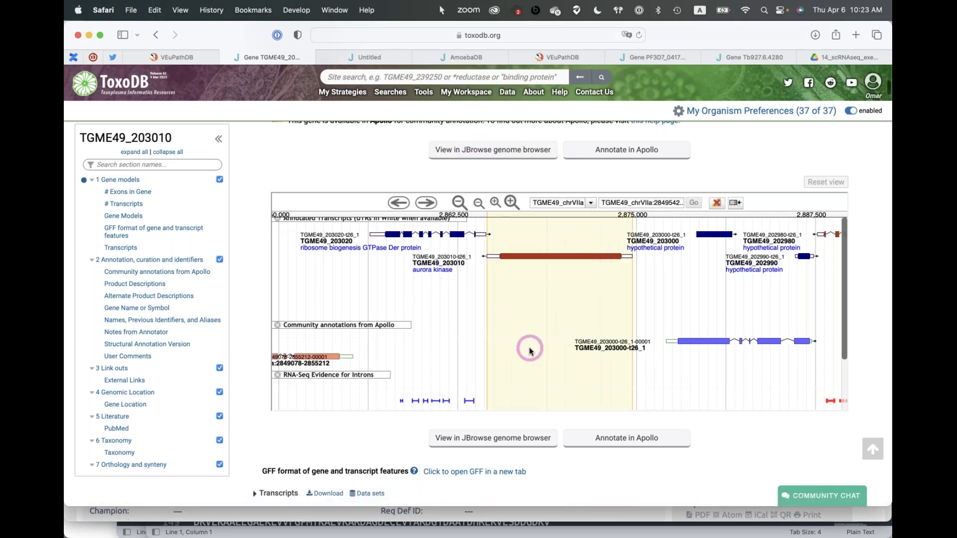
Step: Examine the annotated transcripts, Apollo community annotations, RNA-Seq intron evidence and combined RNAseq plot tracks in the Gene Models graphic
{"action": "scroll", "coordinate": [530, 349], "scroll_direction": "down", "scroll_amount": 2}
{"action": "scroll", "coordinate": [530, 344], "scroll_direction": "up", "scroll_amount": 3}
{"action": "scroll", "coordinate": [530, 344], "scroll_direction": "down", "scroll_amount": 4}
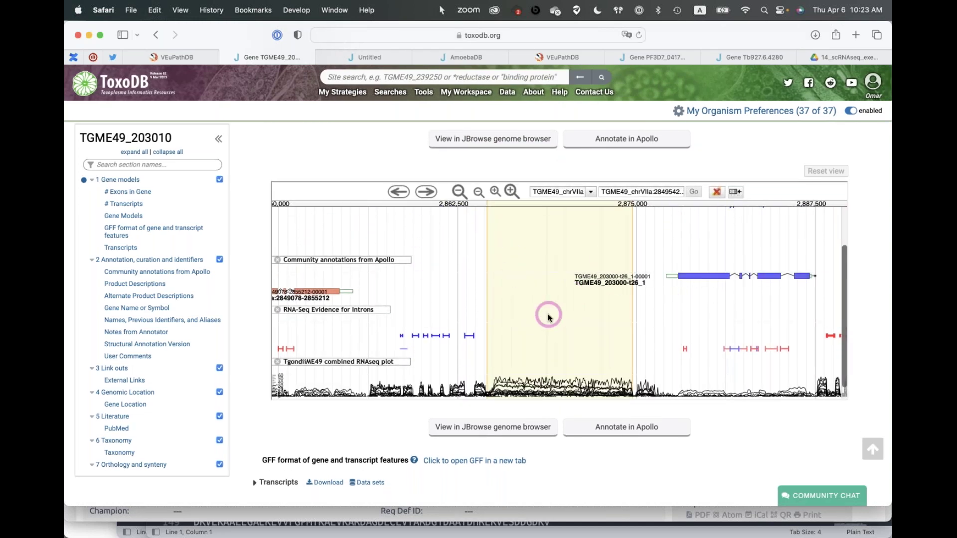
{"action": "scroll", "coordinate": [549, 317], "scroll_direction": "up", "scroll_amount": 1}
{"action": "scroll", "coordinate": [548, 318], "scroll_direction": "up", "scroll_amount": 1}
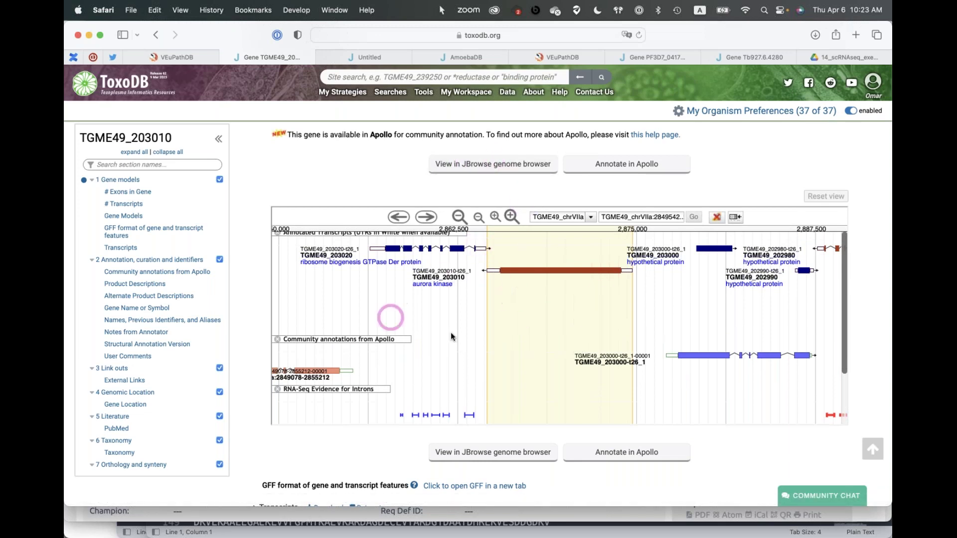
{"action": "scroll", "coordinate": [497, 299], "scroll_direction": "down", "scroll_amount": 1}
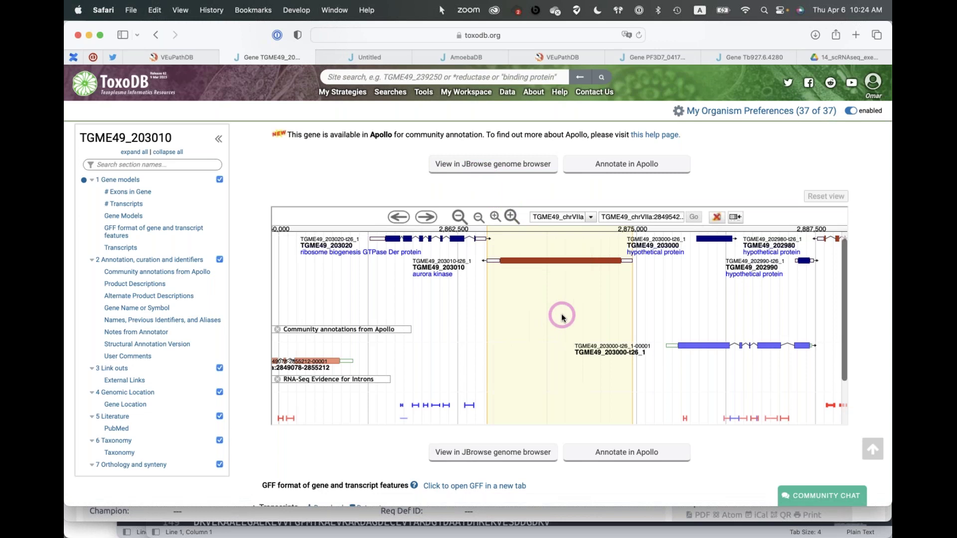
{"action": "scroll", "coordinate": [562, 317], "scroll_direction": "down", "scroll_amount": 2}
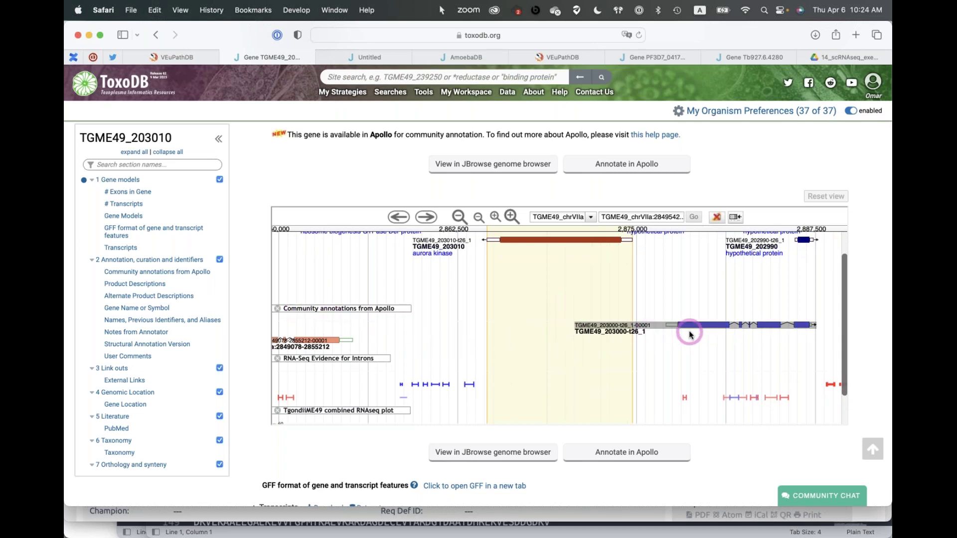
{"action": "scroll", "coordinate": [749, 333], "scroll_direction": "up", "scroll_amount": 3}
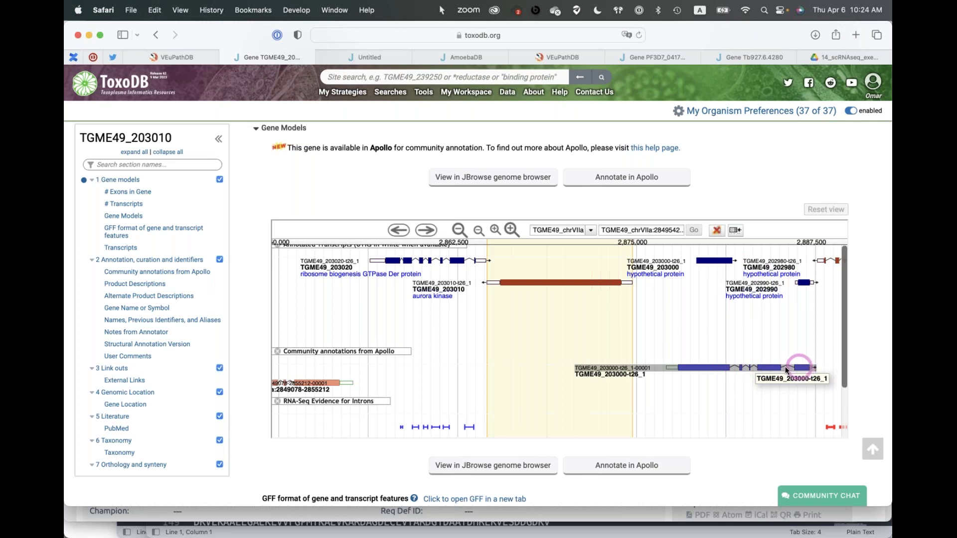
{"action": "scroll", "coordinate": [743, 371], "scroll_direction": "down", "scroll_amount": 3}
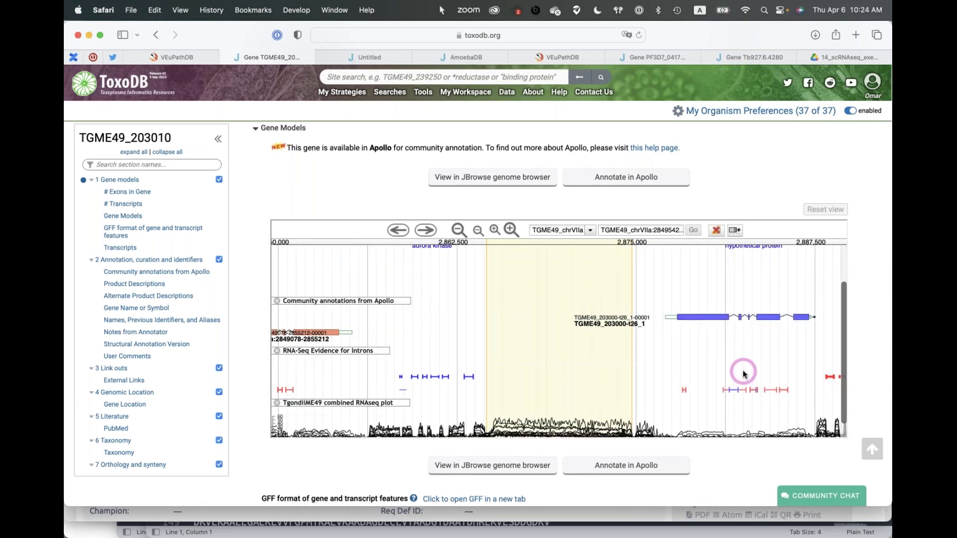
{"action": "scroll", "coordinate": [743, 372], "scroll_direction": "down", "scroll_amount": 1}
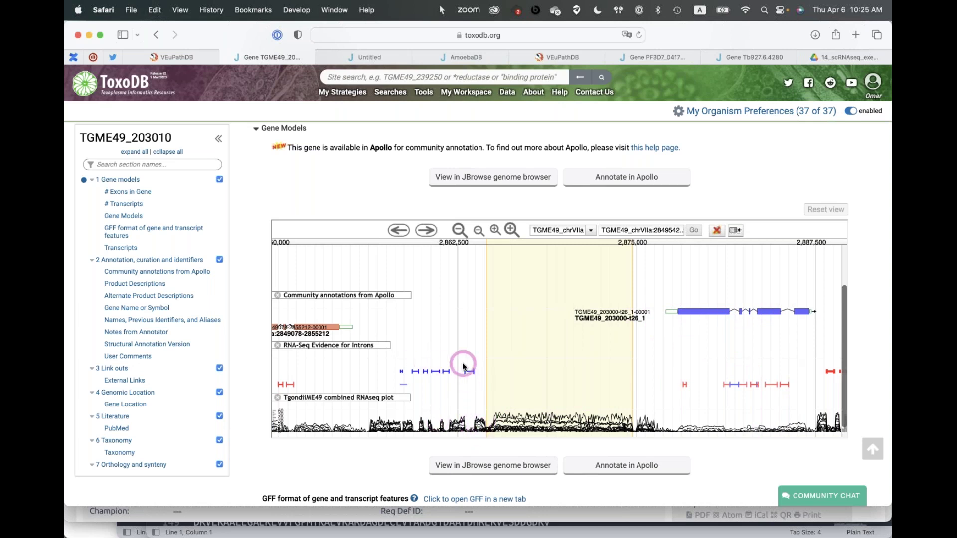
{"action": "scroll", "coordinate": [438, 378], "scroll_direction": "up", "scroll_amount": 5}
{"action": "scroll", "coordinate": [455, 395], "scroll_direction": "down", "scroll_amount": 6}
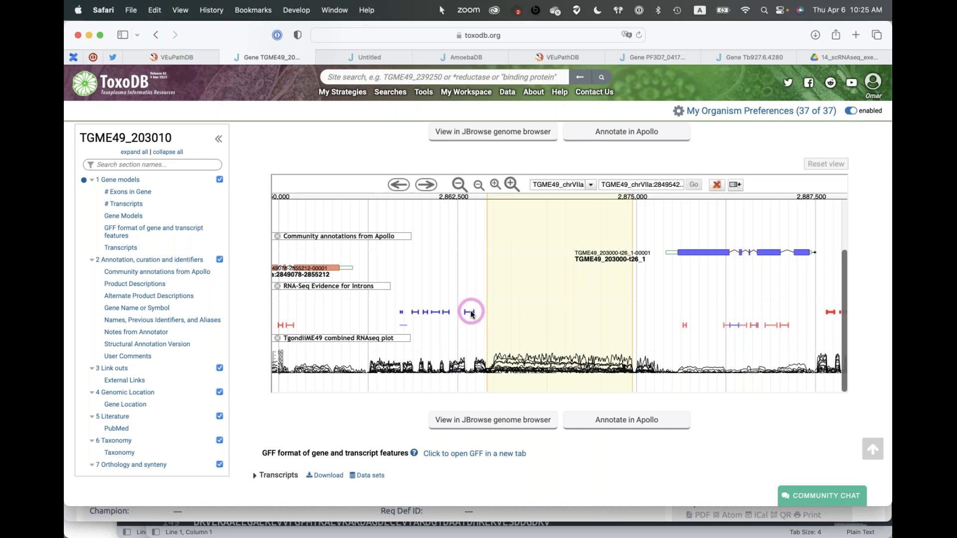
Step: View the junction details of the RNA-Seq intron just before the highlighted gene, highlight its Intron Spanning Reads value, and close the details
{"action": "left_click", "coordinate": [471, 313]}
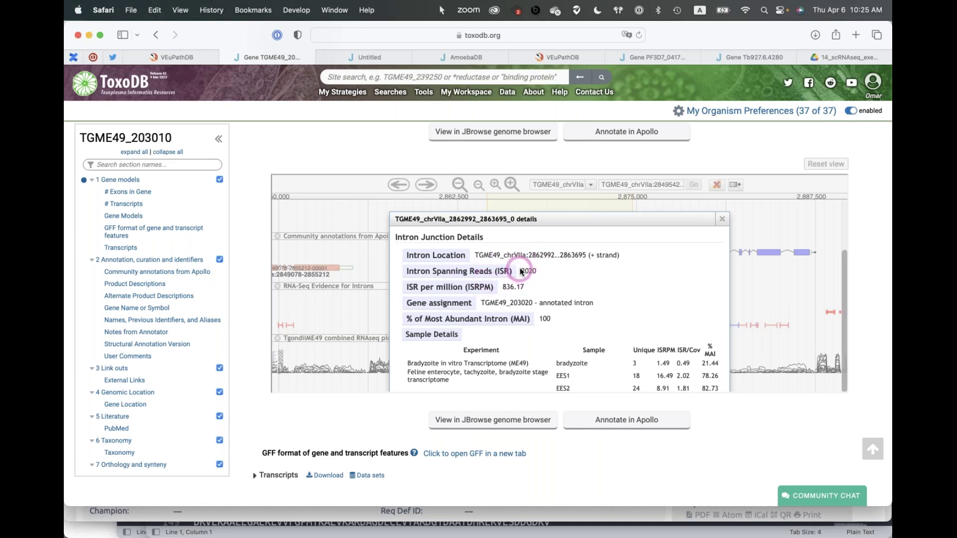
{"action": "double_click", "coordinate": [529, 271]}
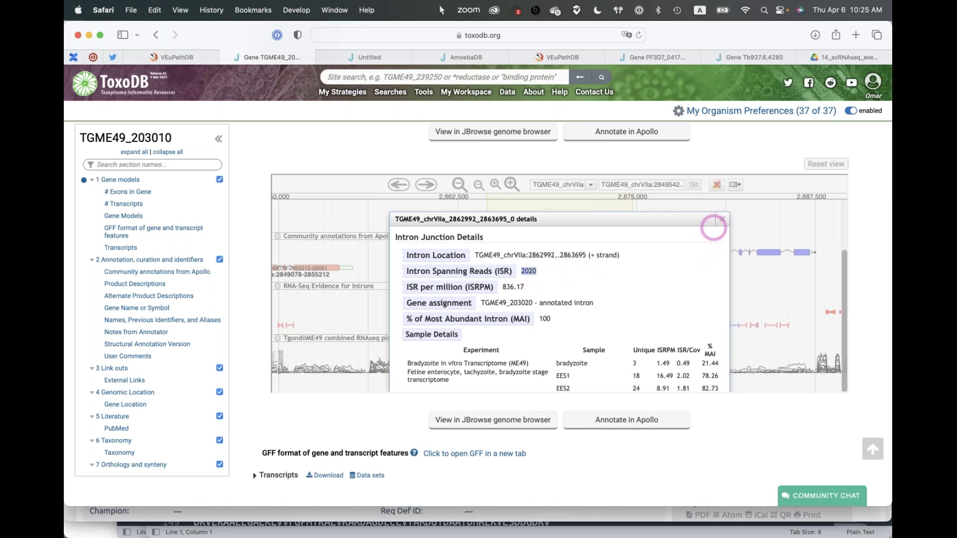
{"action": "left_click", "coordinate": [722, 221]}
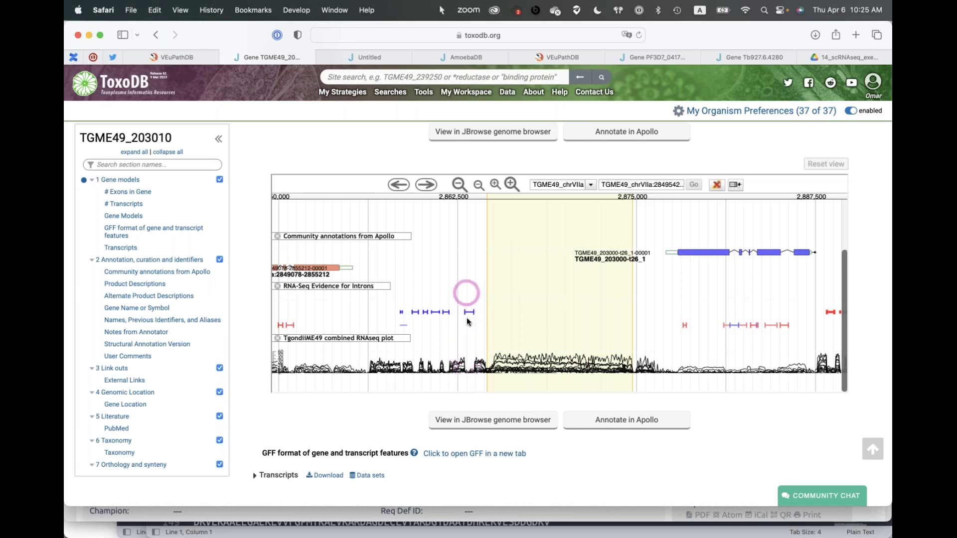
Step: Compare the RNA-Seq intron evidence and combined RNAseq plot with the annotated transcript of TGME49_203020
{"action": "scroll", "coordinate": [467, 296], "scroll_direction": "up", "scroll_amount": 5}
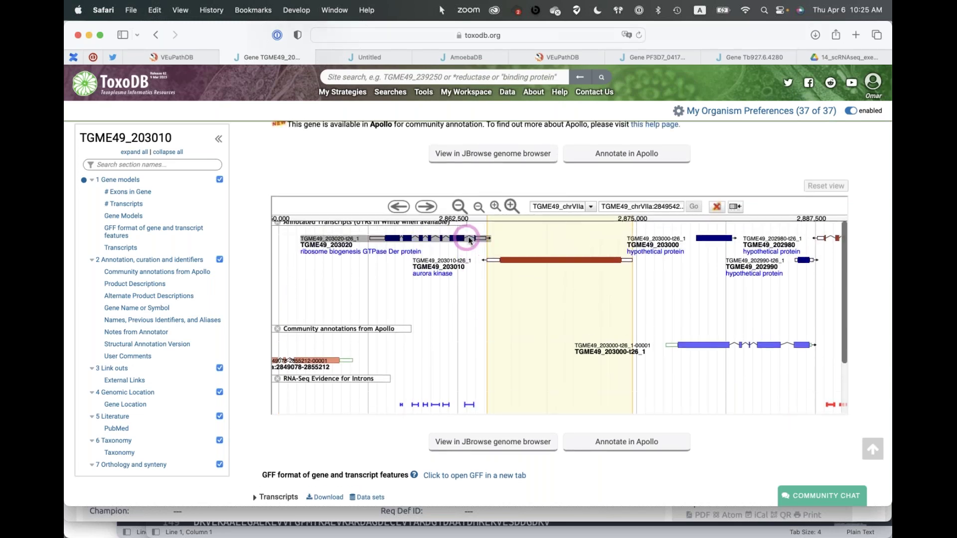
{"action": "scroll", "coordinate": [598, 406], "scroll_direction": "down", "scroll_amount": 5}
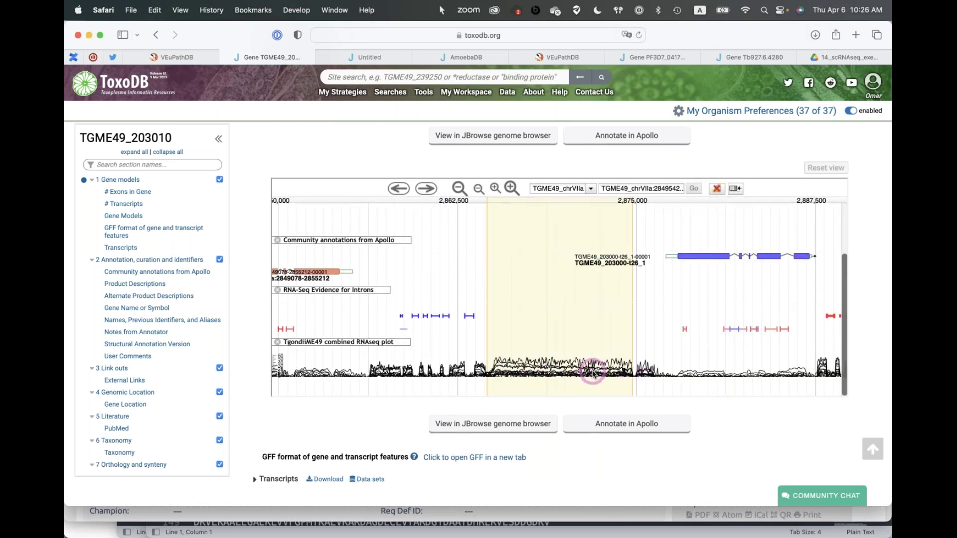
{"action": "scroll", "coordinate": [593, 373], "scroll_direction": "up", "scroll_amount": 3}
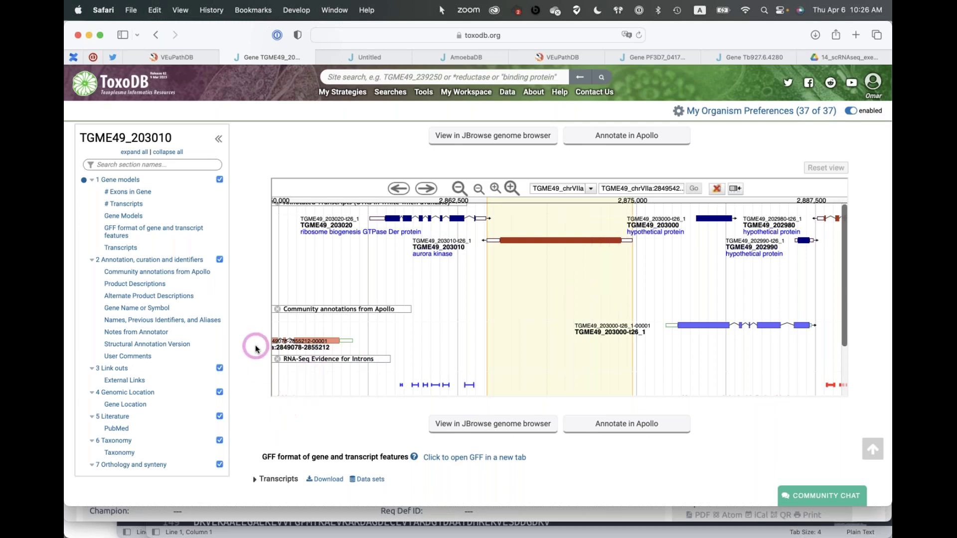
{"action": "scroll", "coordinate": [247, 372], "scroll_direction": "down", "scroll_amount": 2}
{"action": "scroll", "coordinate": [246, 374], "scroll_direction": "down", "scroll_amount": 2}
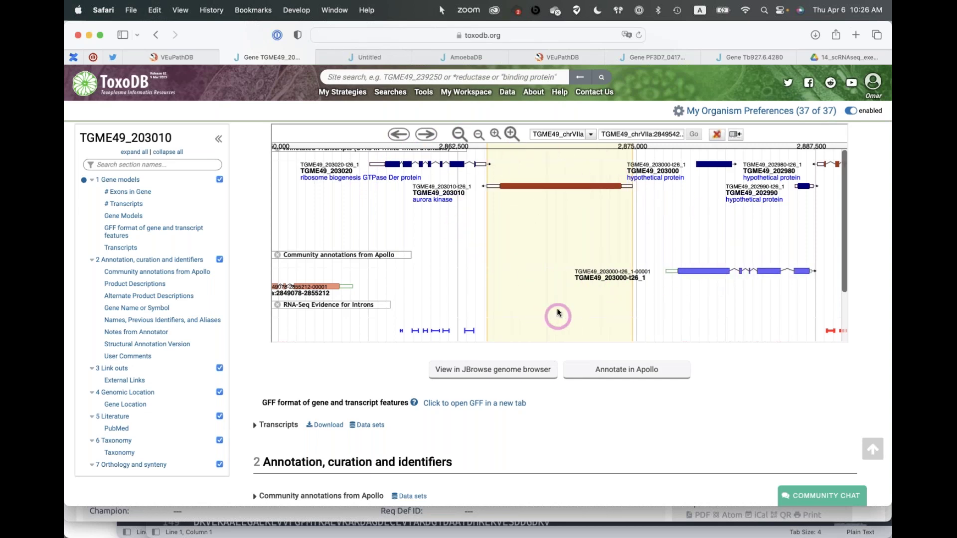
Step: Open the GFF of the gene and transcript features in a new tab, view it, and return to the gene record
{"action": "scroll", "coordinate": [347, 351], "scroll_direction": "down", "scroll_amount": 5}
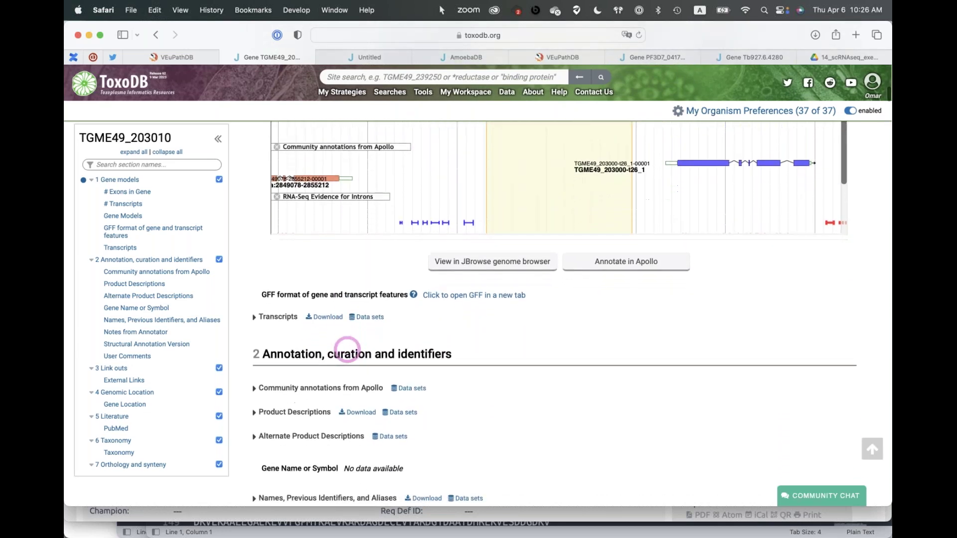
{"action": "scroll", "coordinate": [347, 351], "scroll_direction": "down", "scroll_amount": 1}
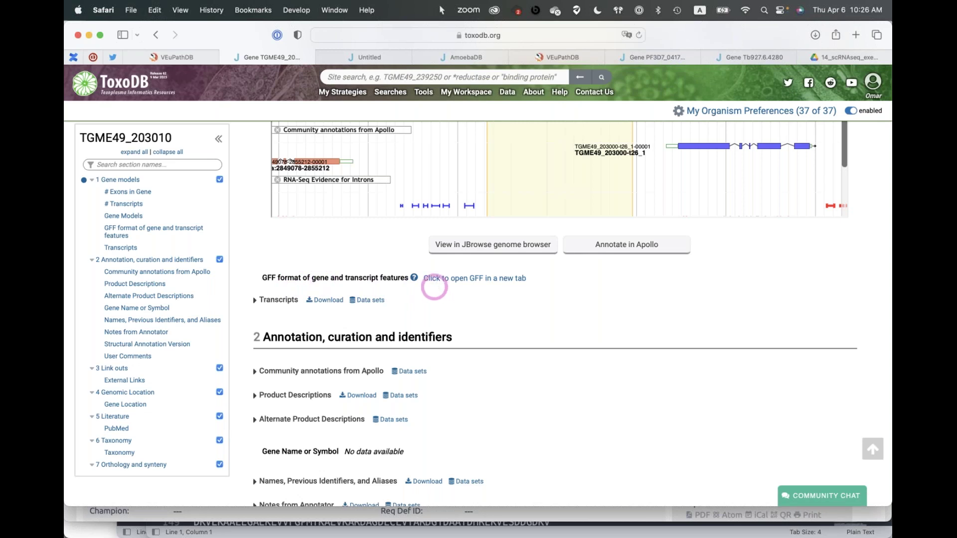
{"action": "left_click", "coordinate": [454, 281]}
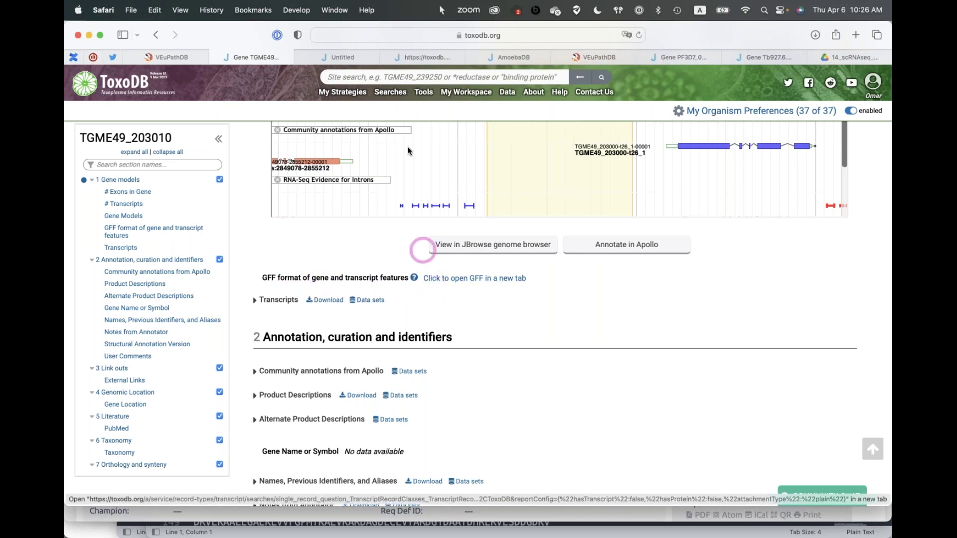
{"action": "left_click", "coordinate": [423, 58]}
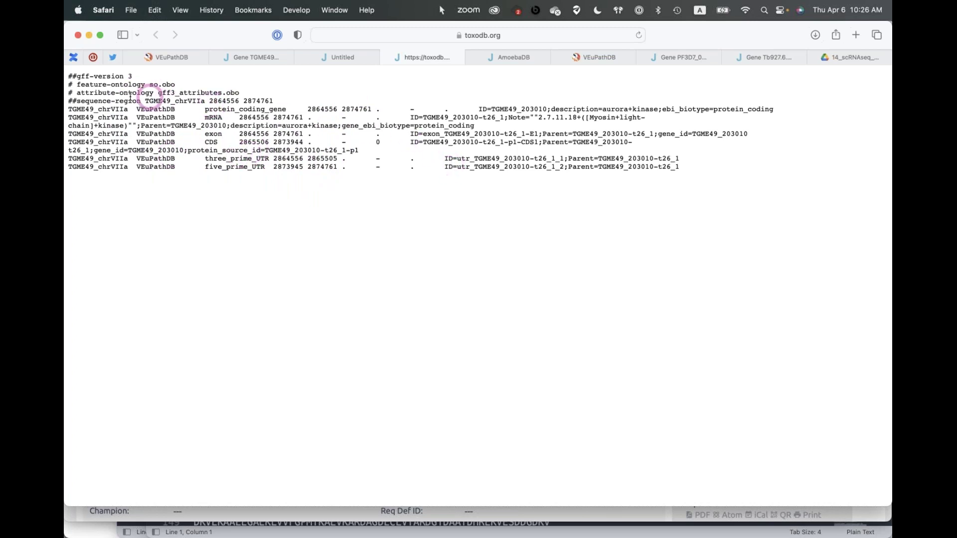
{"action": "left_click", "coordinate": [253, 56]}
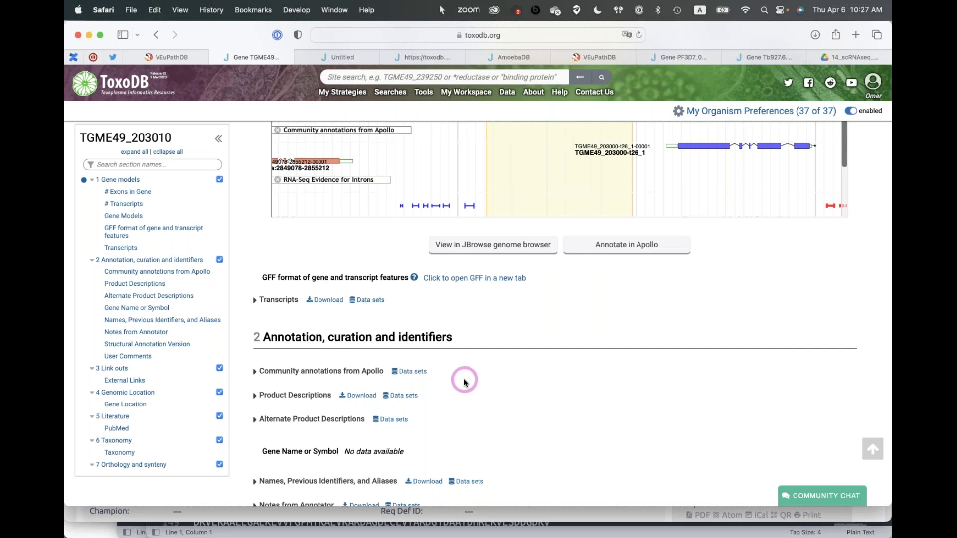
Step: Open the Contact Us form in a new tab, review its message and attachment fields, and return to the gene record
{"action": "left_click", "coordinate": [597, 96], "text": "super"}
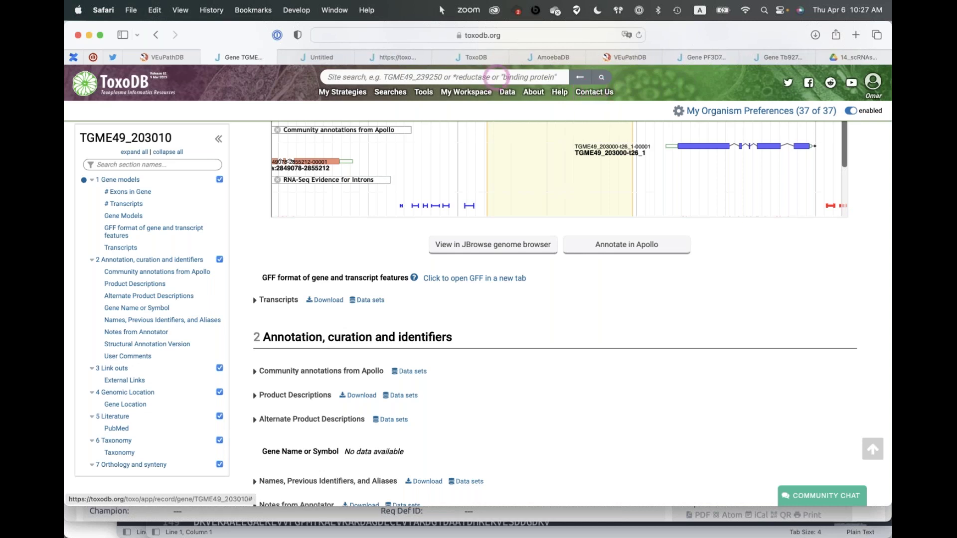
{"action": "left_click", "coordinate": [489, 57]}
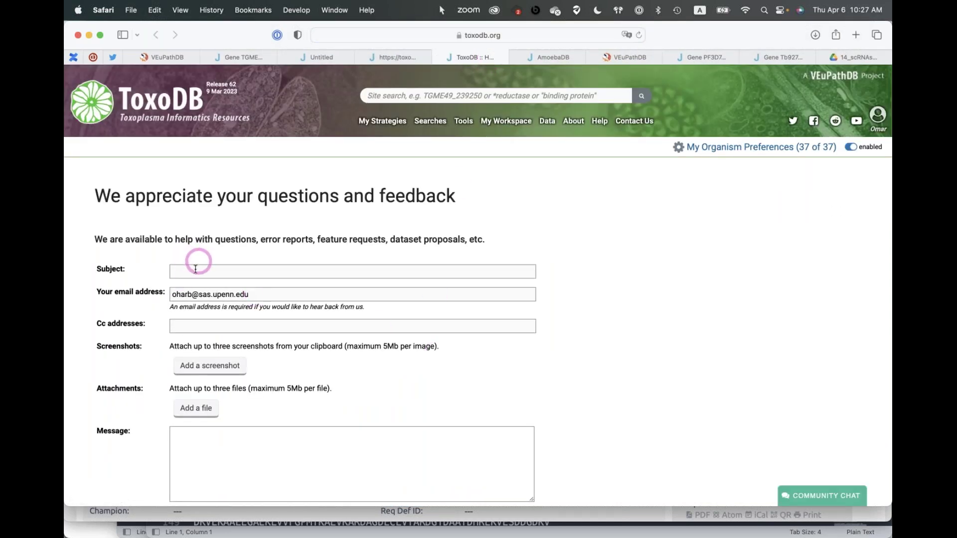
{"action": "scroll", "coordinate": [284, 443], "scroll_direction": "down", "scroll_amount": 5}
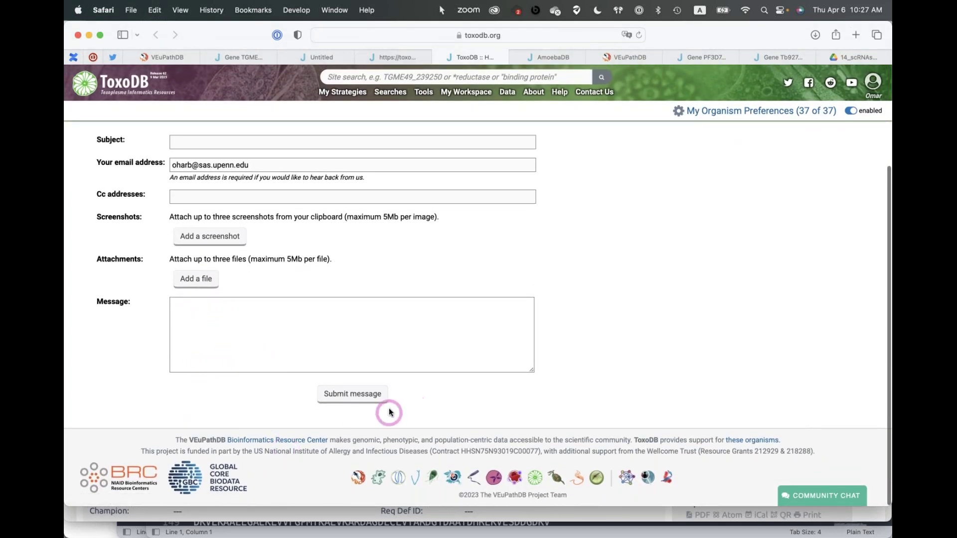
{"action": "left_click", "coordinate": [239, 58]}
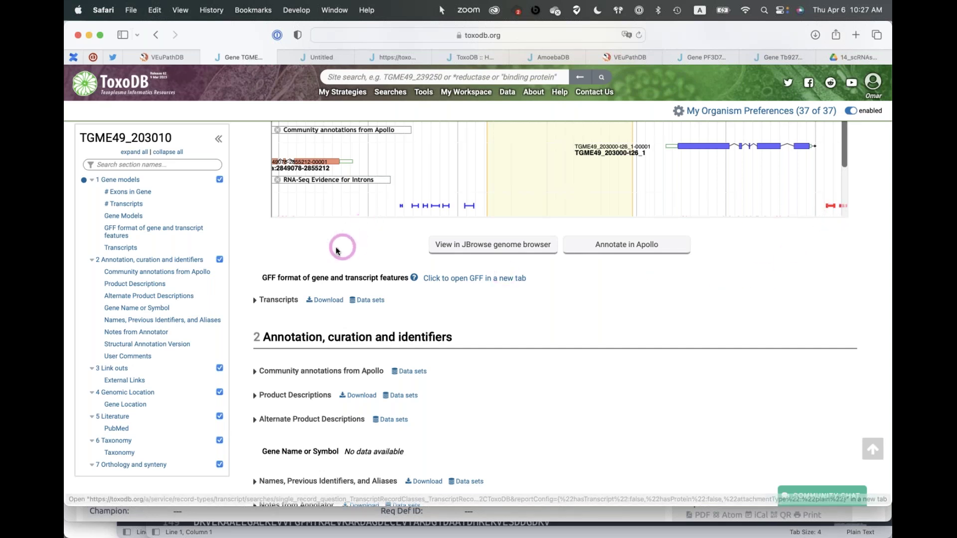
Step: Expand the Transcripts table under Gene models and review its exon count, lengths and transcript type columns
{"action": "scroll", "coordinate": [323, 257], "scroll_direction": "down", "scroll_amount": 3}
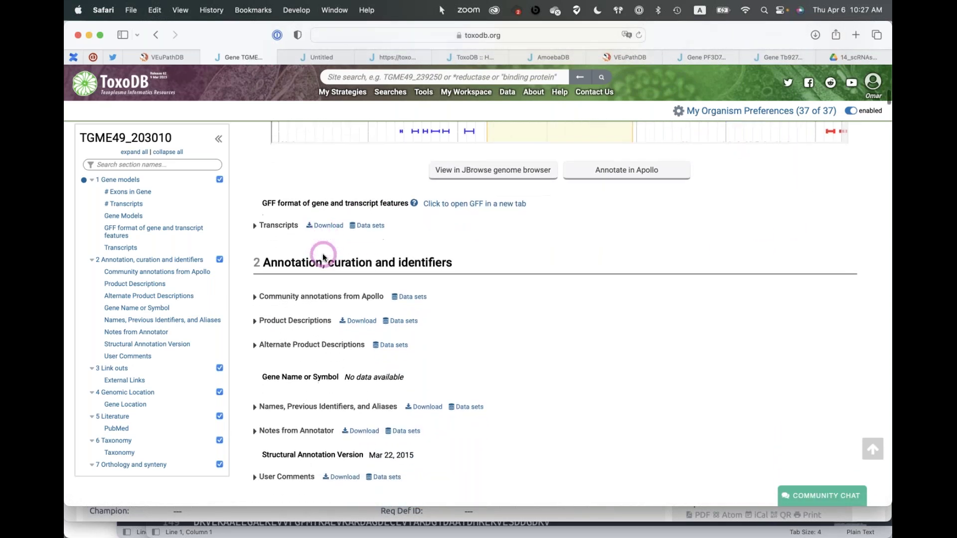
{"action": "left_click", "coordinate": [254, 226]}
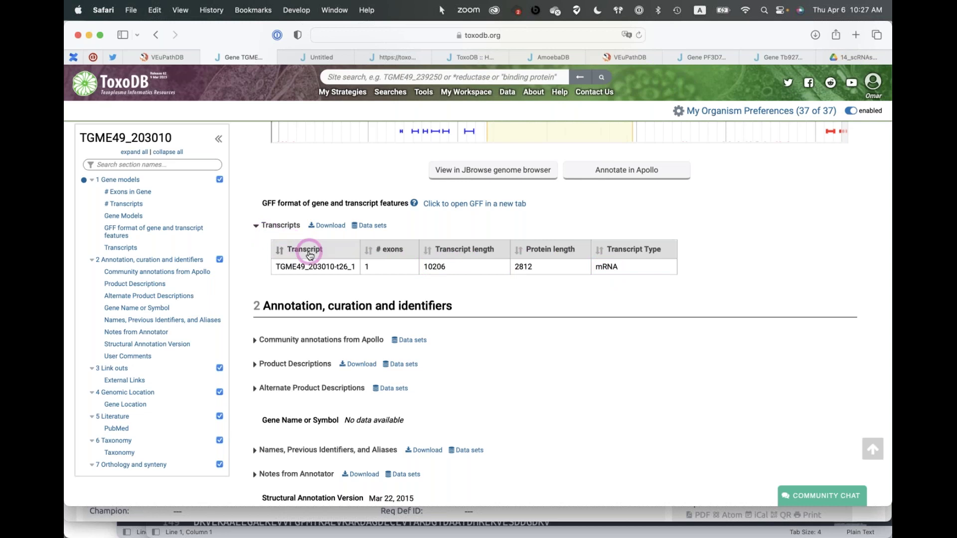
{"action": "scroll", "coordinate": [344, 267], "scroll_direction": "down", "scroll_amount": 2}
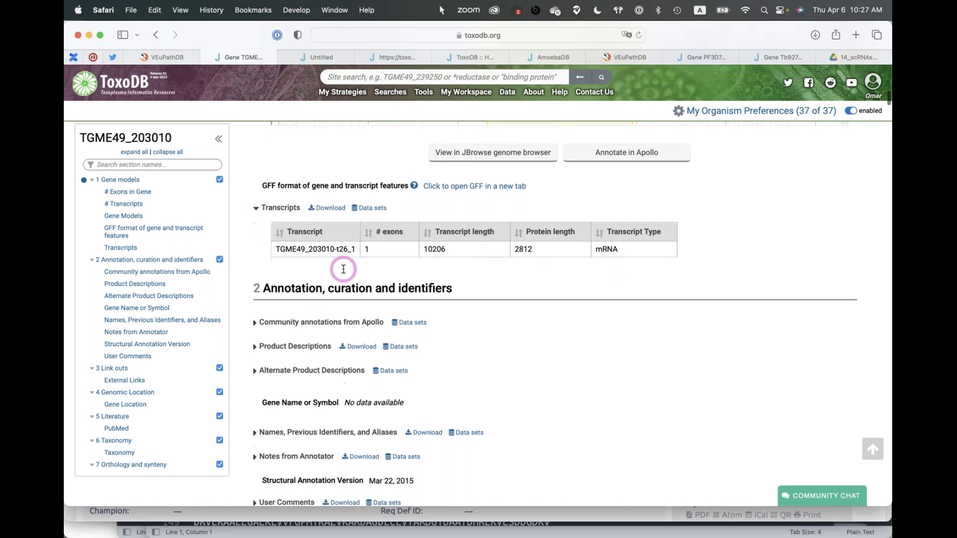
Step: Check the Community annotations from Apollo, collapse them, and expand Product Descriptions to read who assigned the product name
{"action": "scroll", "coordinate": [343, 270], "scroll_direction": "down", "scroll_amount": 8}
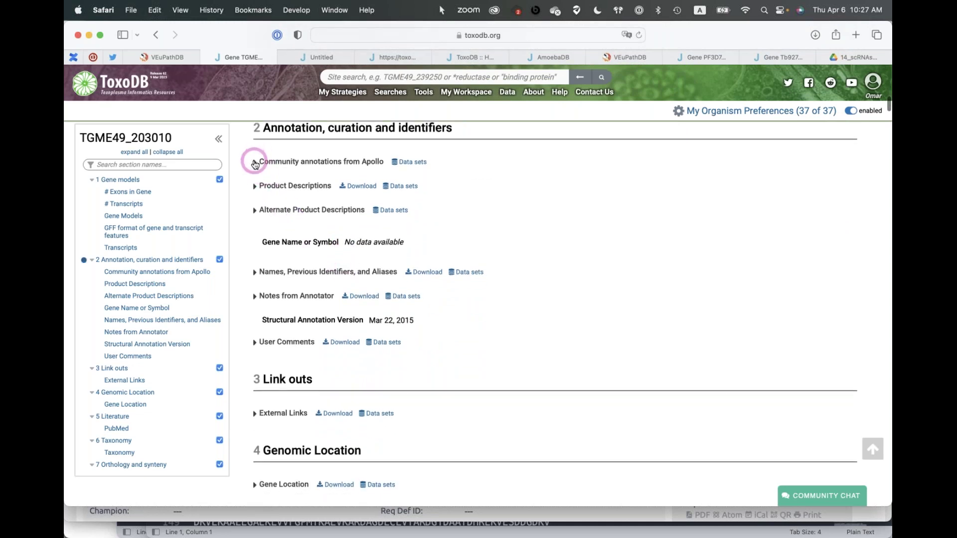
{"action": "left_click", "coordinate": [255, 165]}
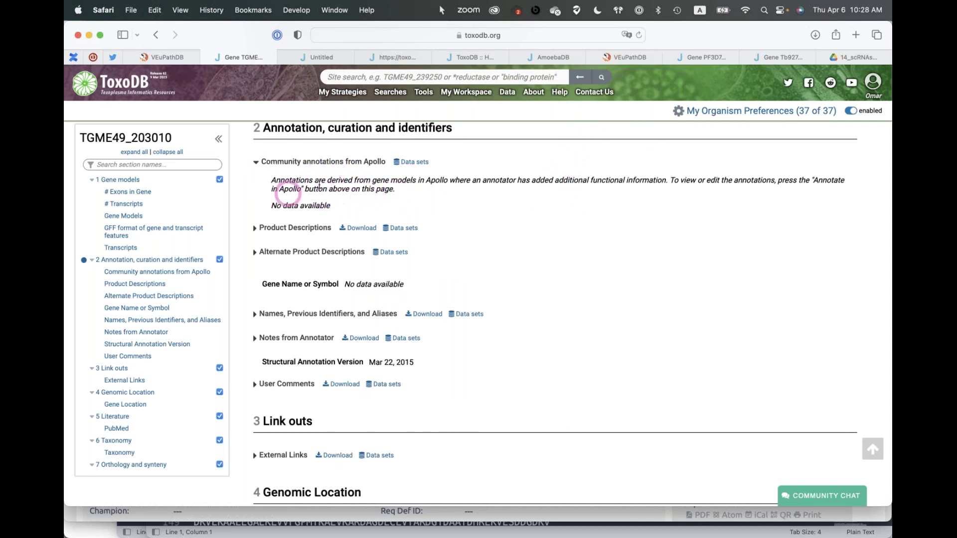
{"action": "left_click", "coordinate": [256, 164]}
{"action": "left_click", "coordinate": [256, 187]}
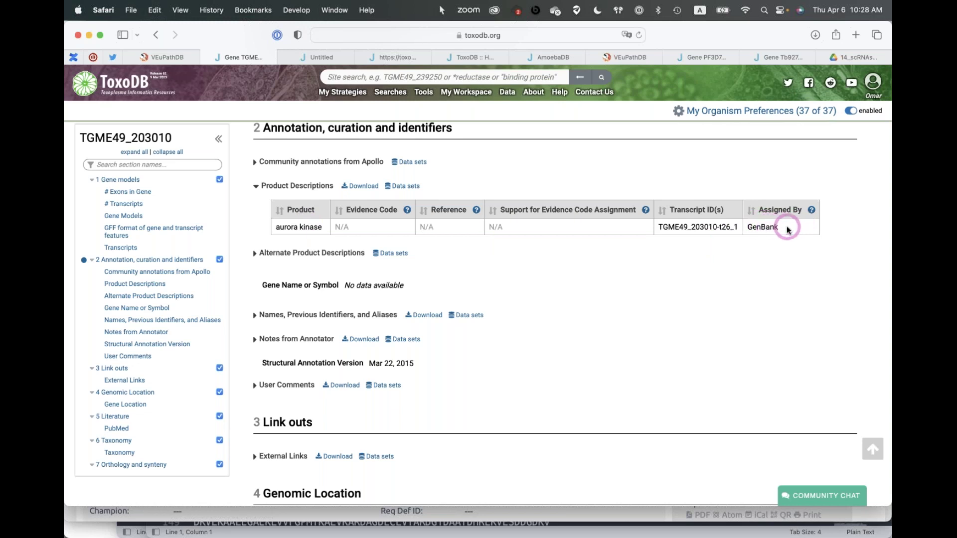
{"action": "left_click_drag", "start_coordinate": [781, 230], "coordinate": [756, 227]}
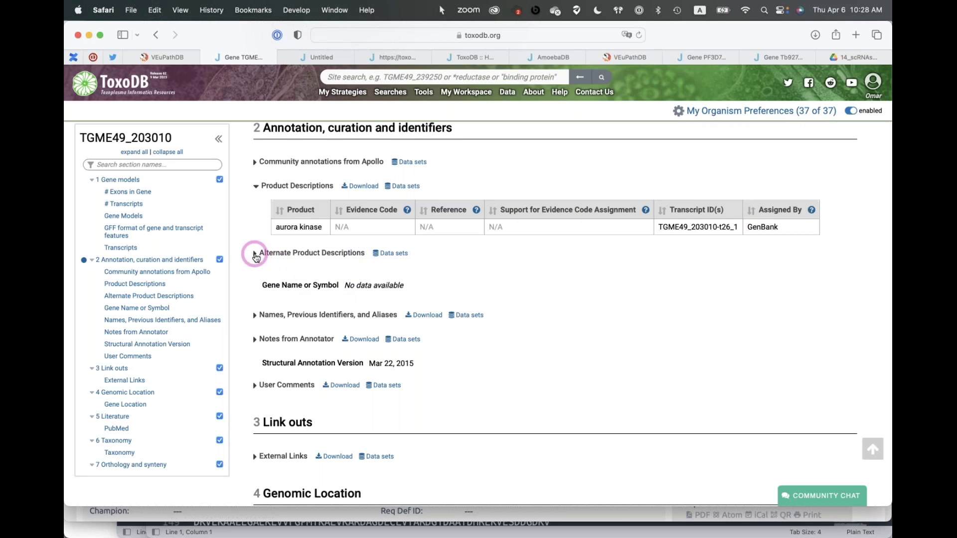
Step: Expand Alternate Product Descriptions and the Names, Previous Identifiers, and Aliases table to review the gene's alternative identifiers
{"action": "left_click", "coordinate": [255, 255]}
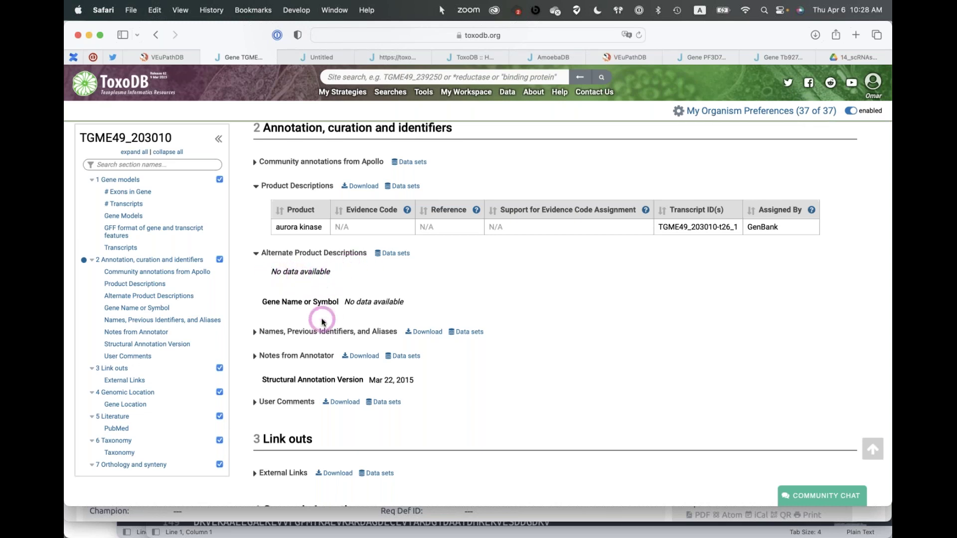
{"action": "scroll", "coordinate": [321, 311], "scroll_direction": "down", "scroll_amount": 3}
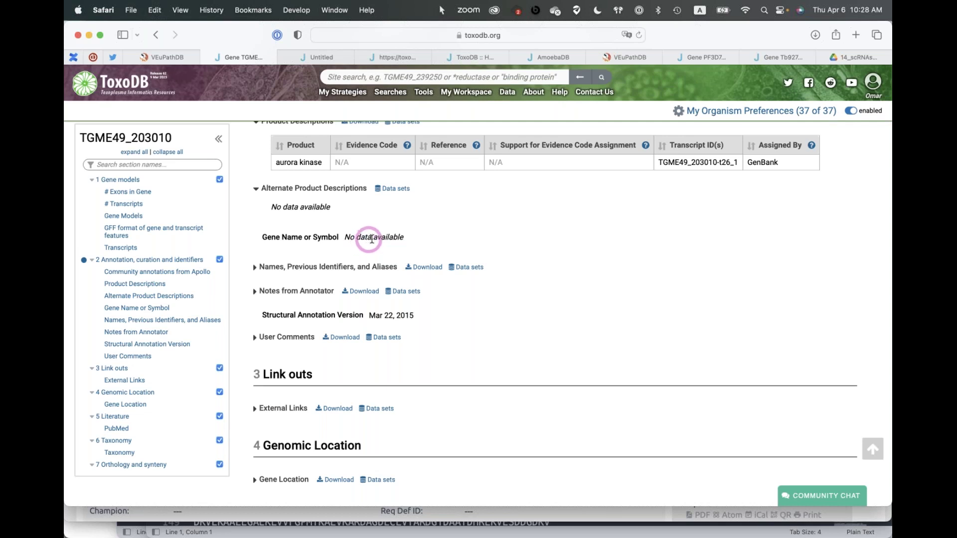
{"action": "scroll", "coordinate": [324, 252], "scroll_direction": "down", "scroll_amount": 3}
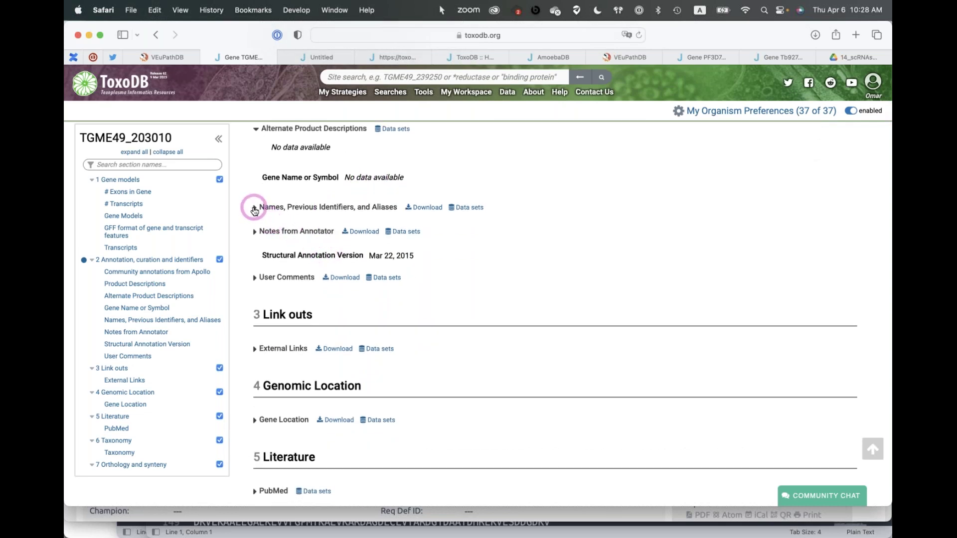
{"action": "left_click", "coordinate": [254, 208]}
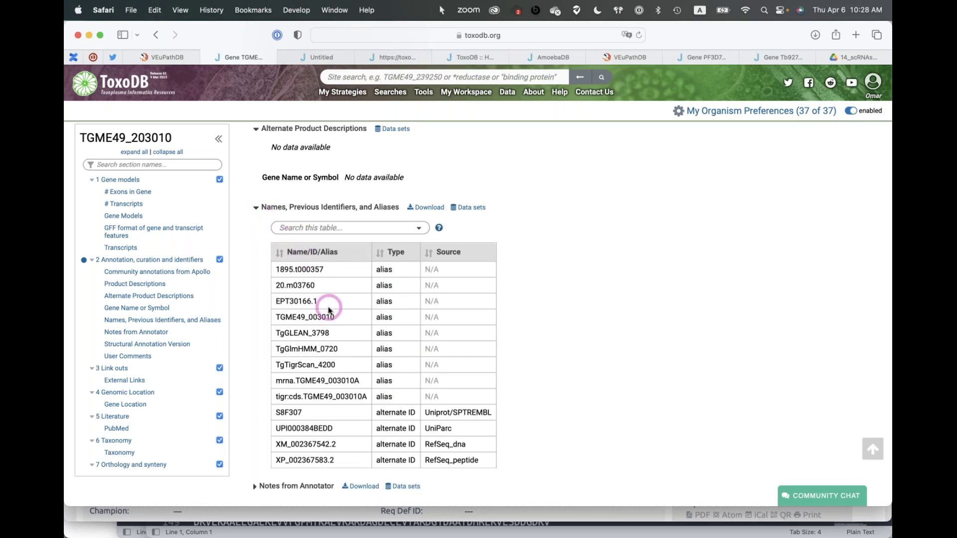
{"action": "scroll", "coordinate": [324, 306], "scroll_direction": "down", "scroll_amount": 1}
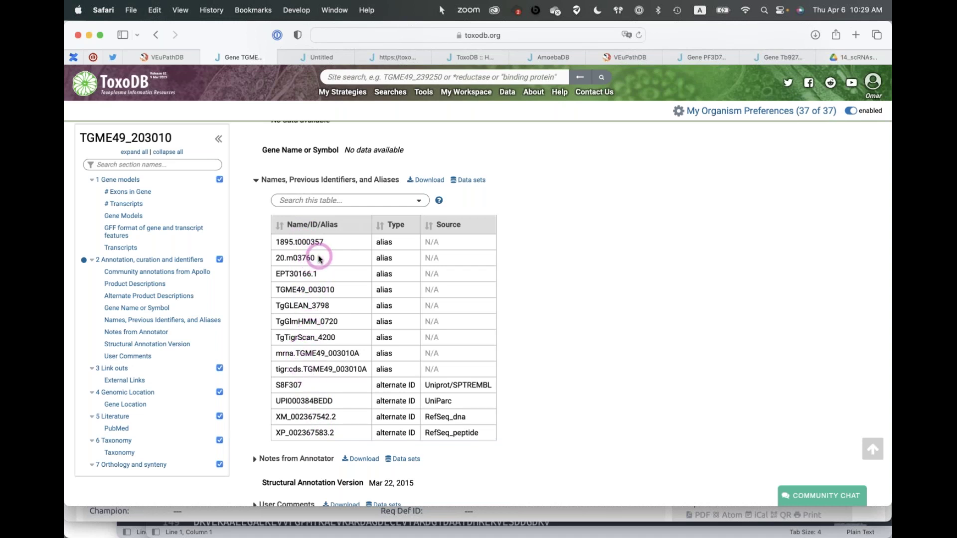
Step: Copy the alias 20.m03760 from the aliases table and run a site search for it
{"action": "left_click_drag", "start_coordinate": [319, 258], "coordinate": [277, 256]}
{"action": "key", "text": "super+c"}
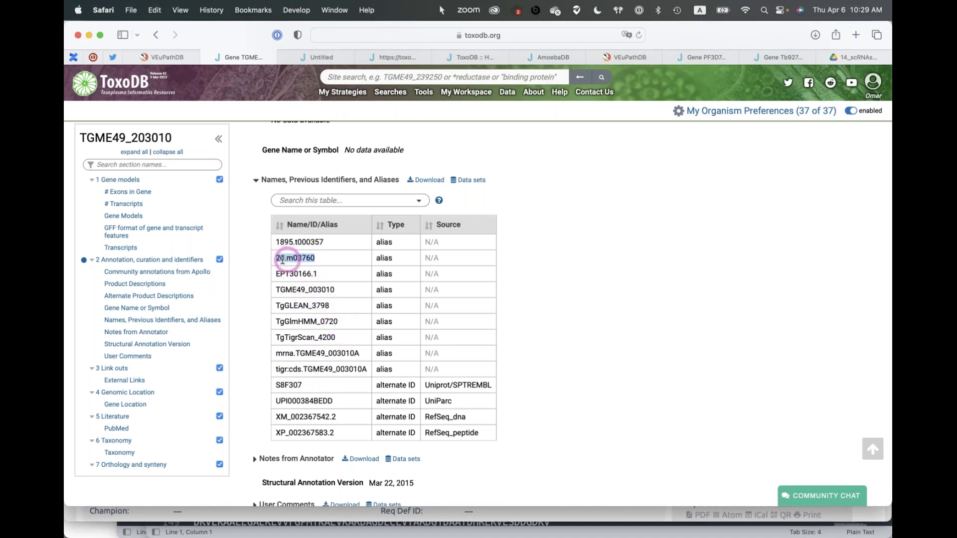
{"action": "left_click", "coordinate": [369, 77]}
{"action": "key", "text": "super+v"}
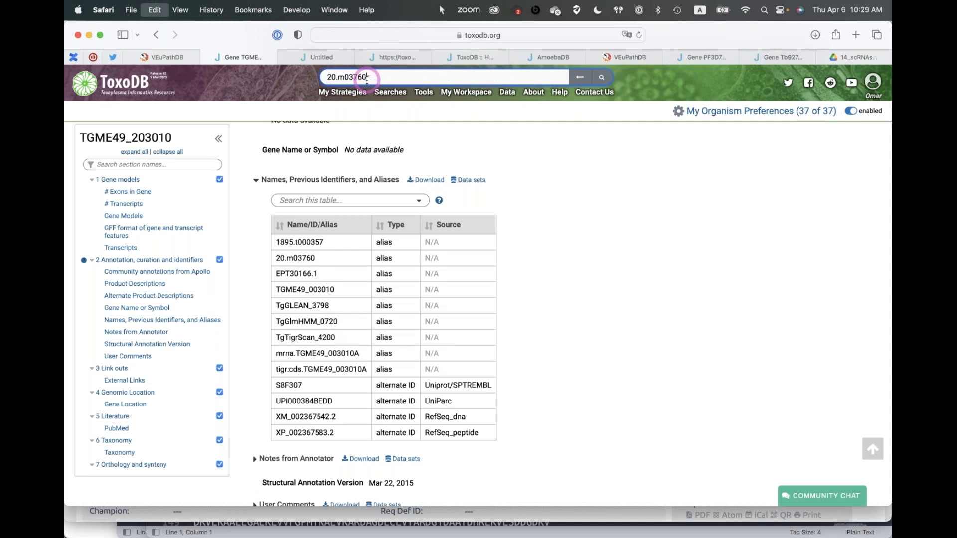
{"action": "left_click", "coordinate": [602, 78]}
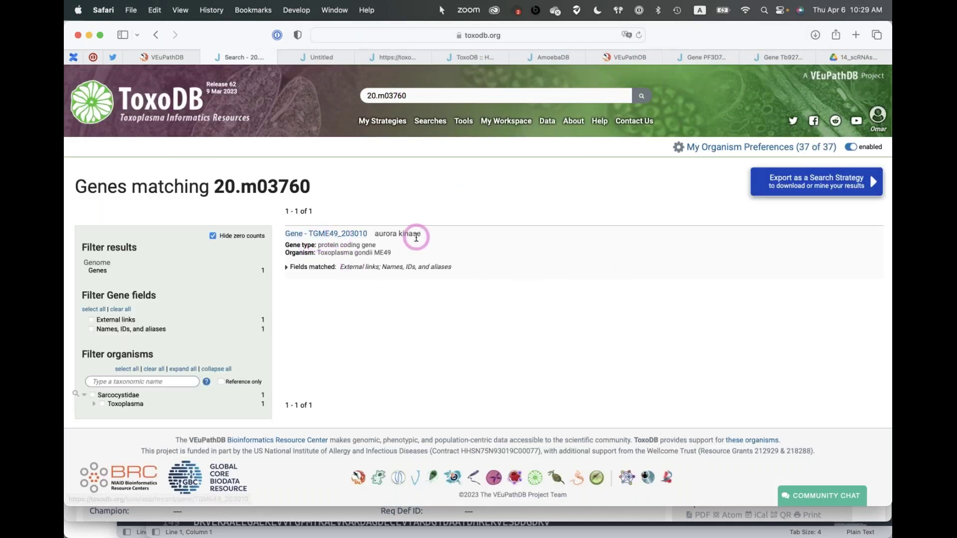
Step: Open the TGME49_203010 gene record from the search results, dismiss the error message, and return to the aliases table
{"action": "left_click", "coordinate": [343, 232]}
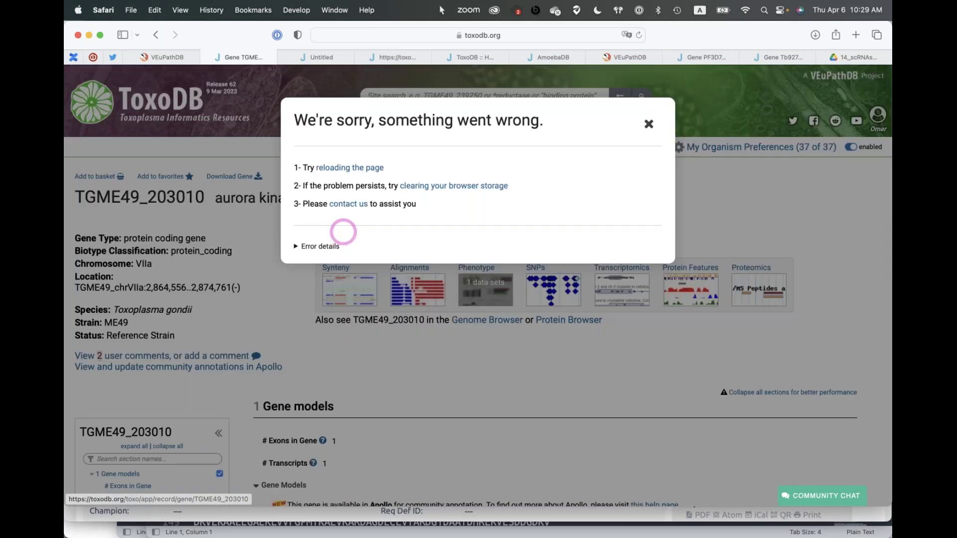
{"action": "left_click", "coordinate": [646, 121]}
{"action": "scroll", "coordinate": [406, 396], "scroll_direction": "down", "scroll_amount": 10}
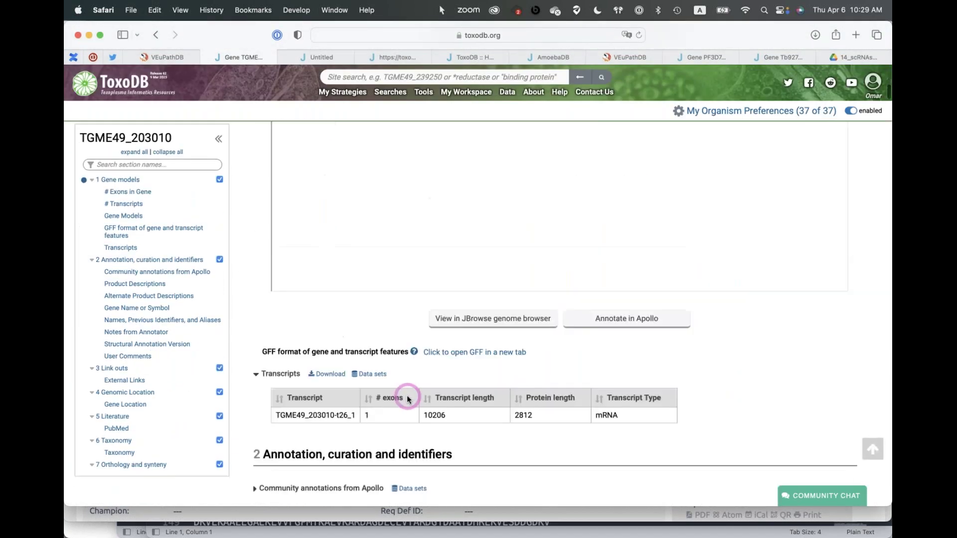
{"action": "scroll", "coordinate": [407, 397], "scroll_direction": "down", "scroll_amount": 6}
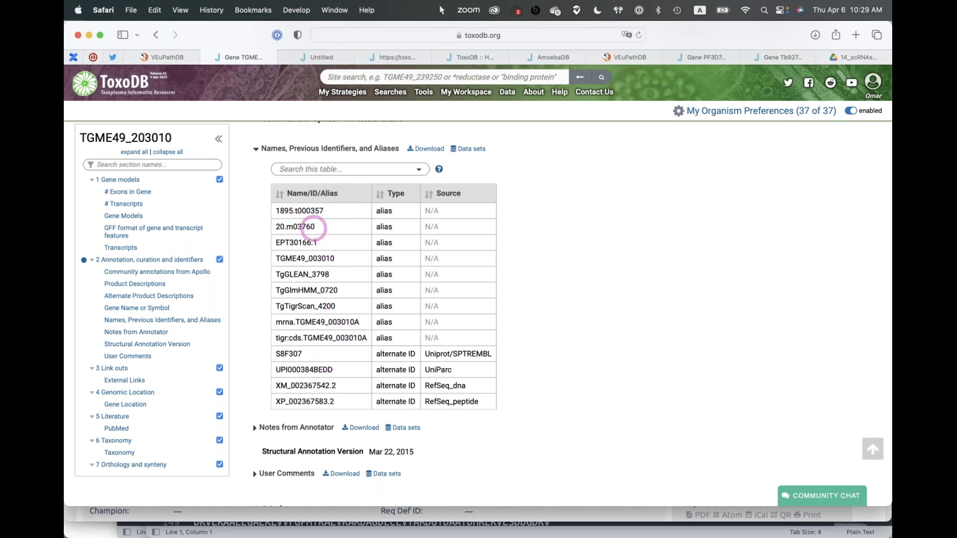
Step: Expand Notes from Annotator and read the functional annotation note for transcript TGME49_203010-t26_1
{"action": "scroll", "coordinate": [316, 331], "scroll_direction": "down", "scroll_amount": 3}
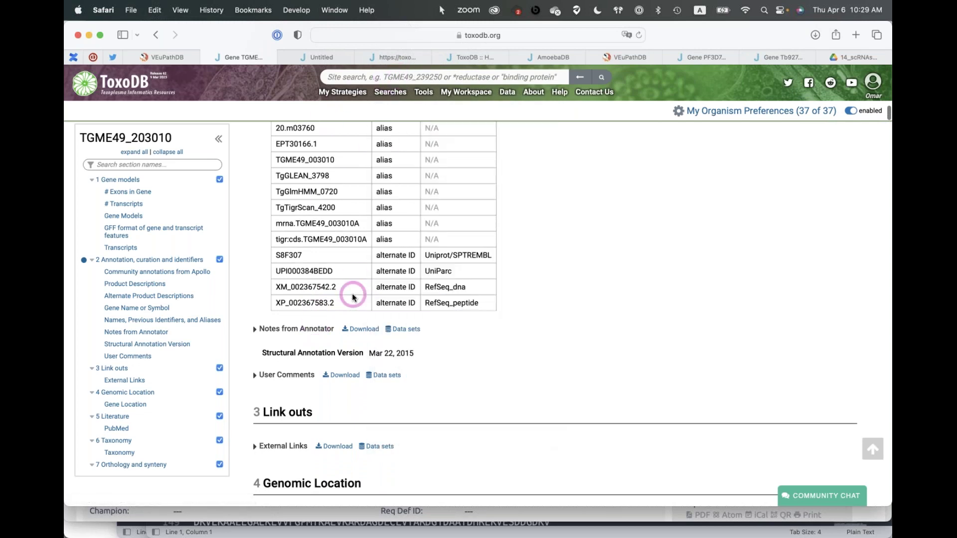
{"action": "scroll", "coordinate": [348, 294], "scroll_direction": "down", "scroll_amount": 2}
{"action": "left_click", "coordinate": [256, 269]}
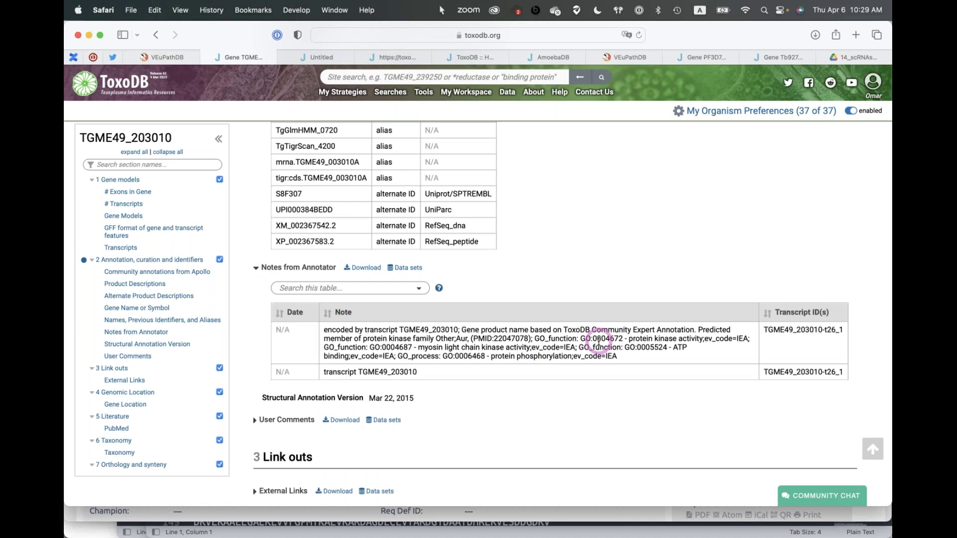
{"action": "left_click_drag", "start_coordinate": [325, 336], "coordinate": [401, 352]}
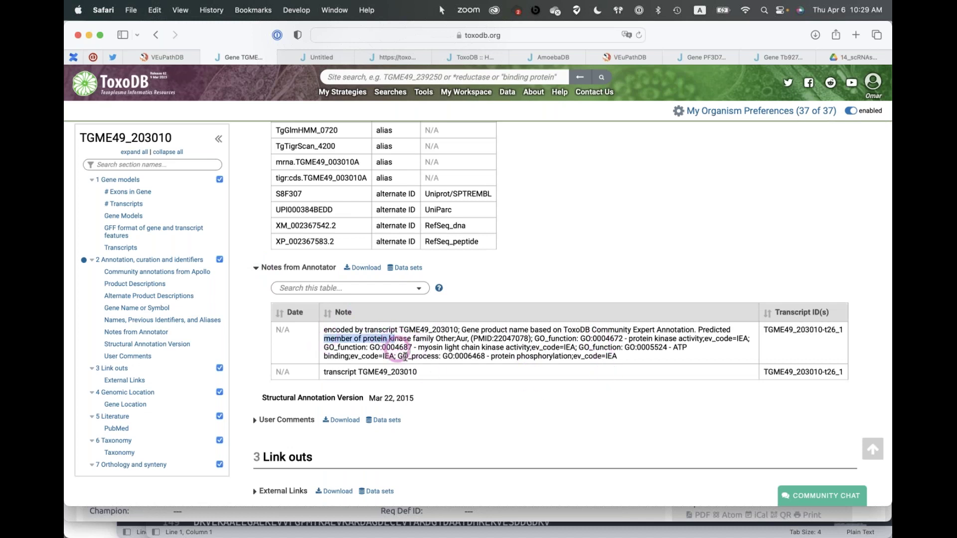
{"action": "left_click", "coordinate": [452, 332]}
Step: Expand the User Comments table, return to the record's header, and follow the user comments link back to the table
{"action": "scroll", "coordinate": [455, 386], "scroll_direction": "down", "scroll_amount": 5}
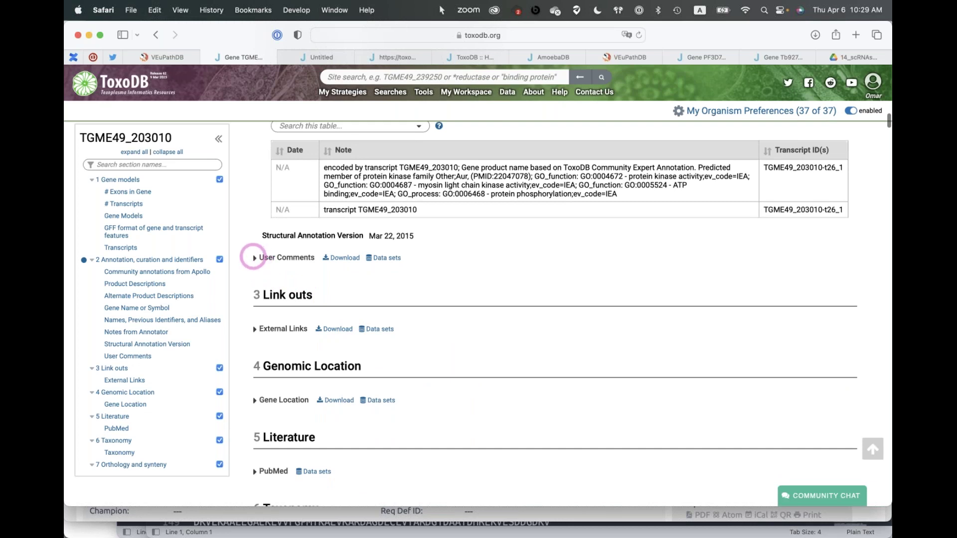
{"action": "left_click", "coordinate": [255, 259]}
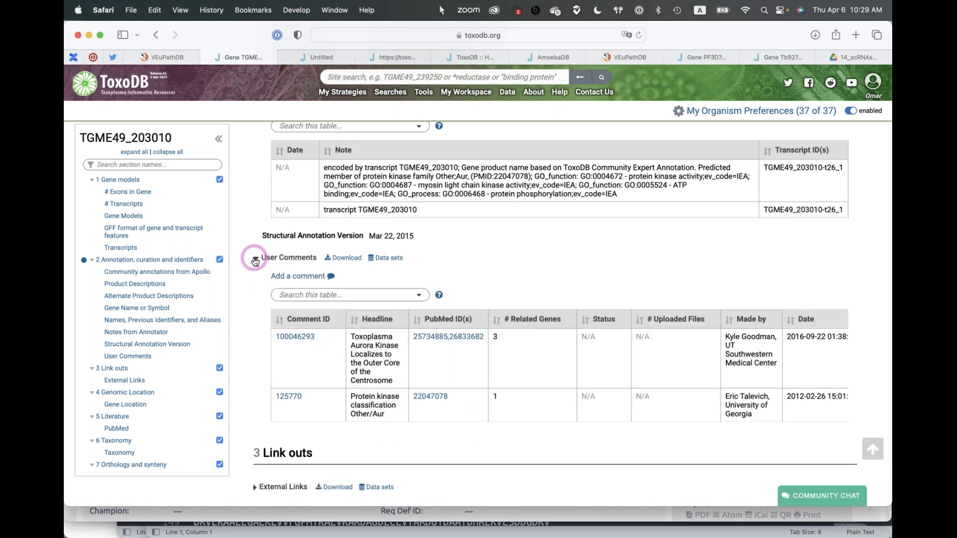
{"action": "left_click", "coordinate": [875, 451]}
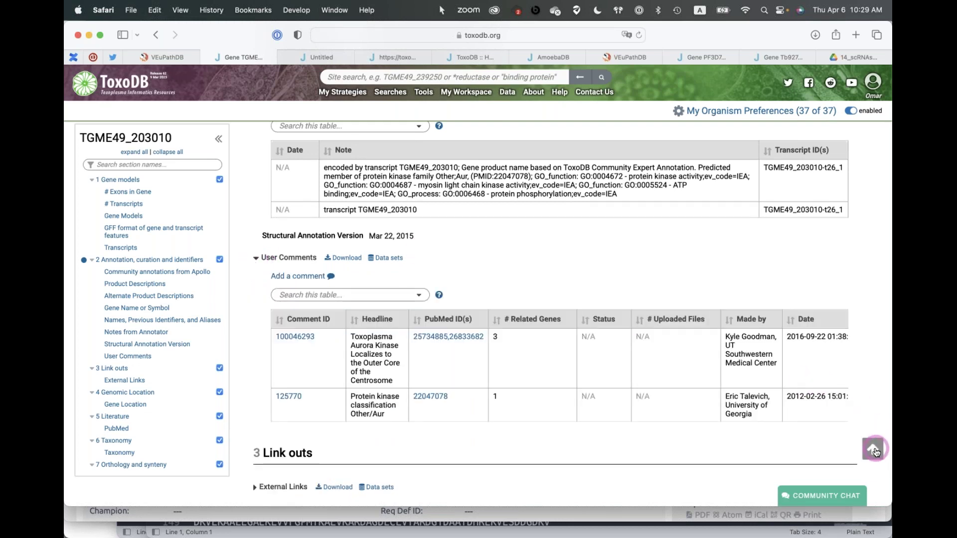
{"action": "left_click", "coordinate": [83, 356]}
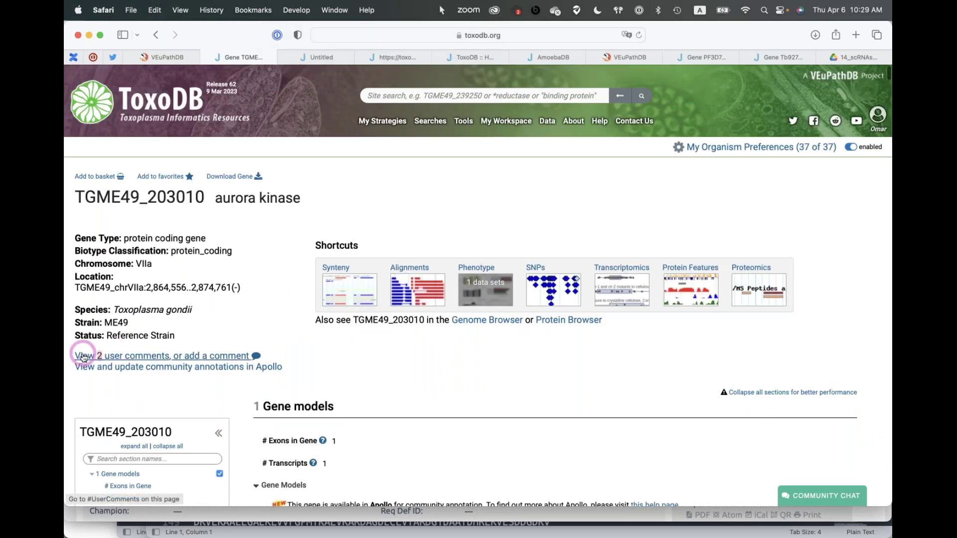
{"action": "left_click", "coordinate": [157, 357]}
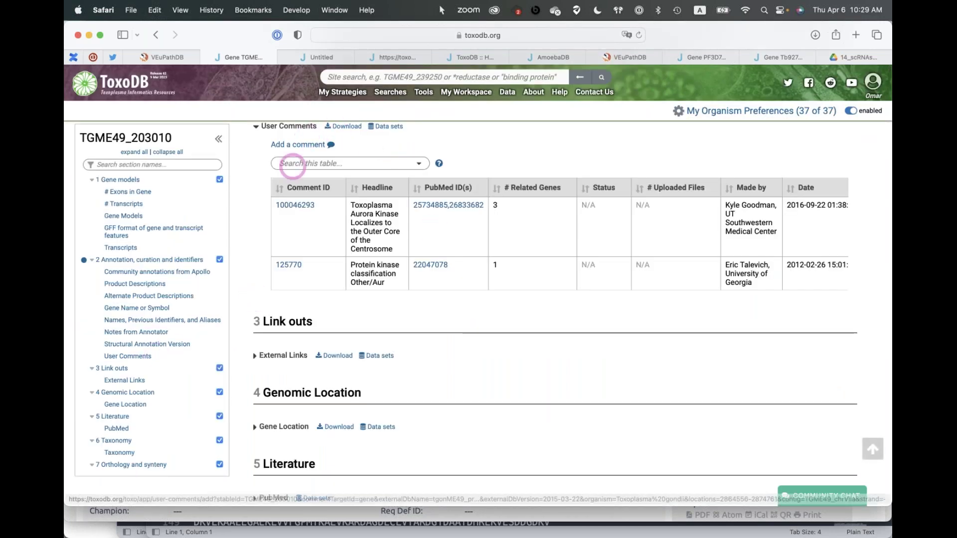
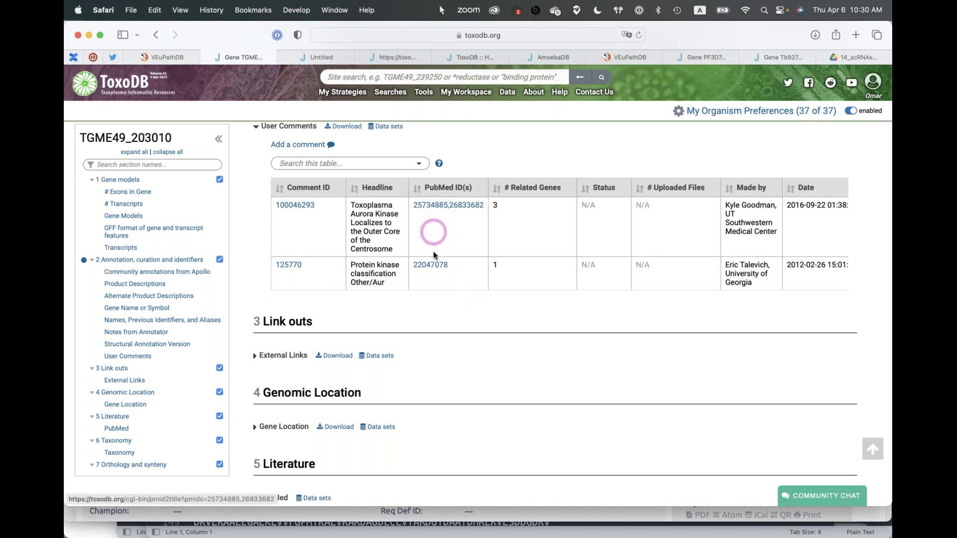
Step: Open the comment on Toxoplasma Aurora Kinase localization in a new tab, close the contact form, and read the comment's content
{"action": "left_click", "coordinate": [295, 206], "text": "super"}
{"action": "left_click", "coordinate": [508, 55]}
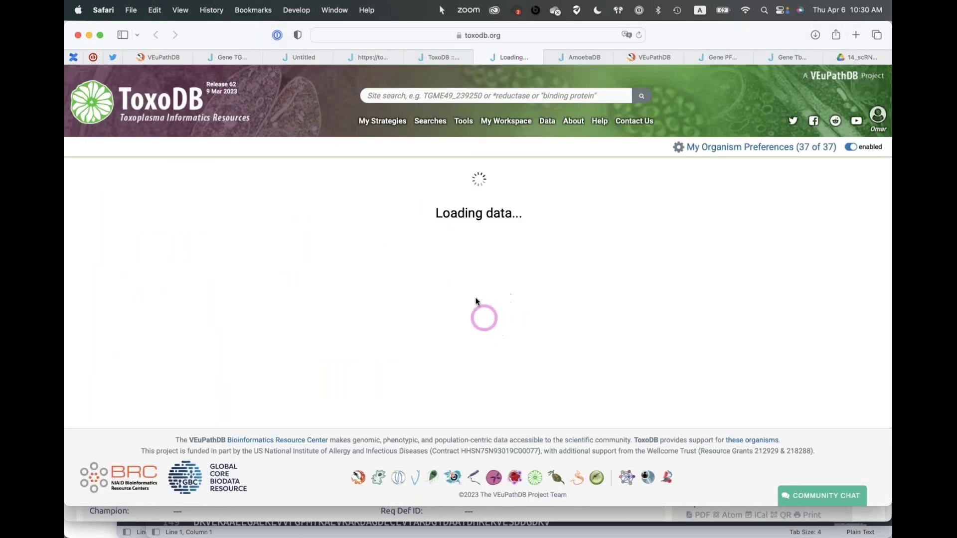
{"action": "left_click", "coordinate": [411, 56]}
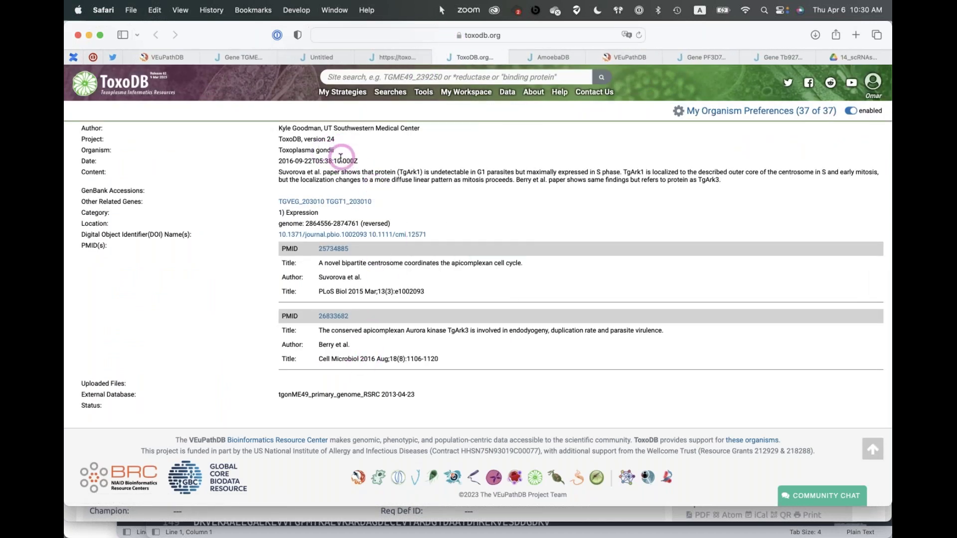
{"action": "left_click_drag", "start_coordinate": [279, 173], "coordinate": [736, 180]}
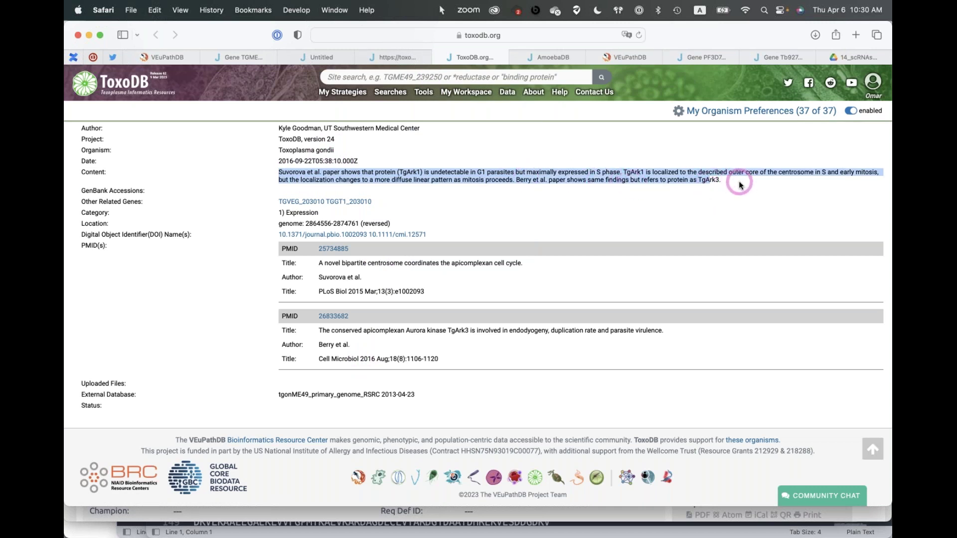
{"action": "left_click", "coordinate": [686, 192]}
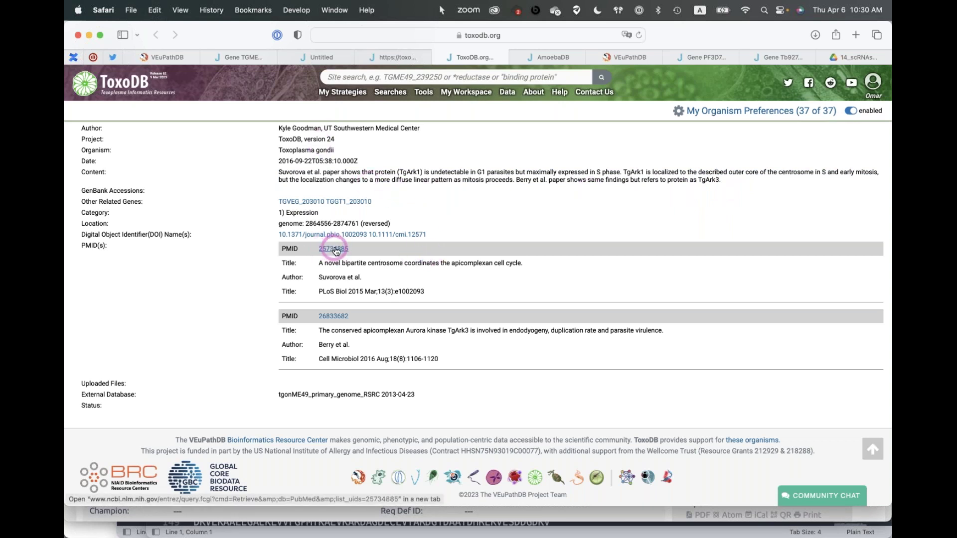
Step: Review both user comments on the TGME49_203010 comments page, including their content, related genes, locations and PubMed references
{"action": "scroll", "coordinate": [473, 266], "scroll_direction": "up", "scroll_amount": 5}
{"action": "scroll", "coordinate": [473, 266], "scroll_direction": "up", "scroll_amount": 5}
{"action": "scroll", "coordinate": [474, 265], "scroll_direction": "down", "scroll_amount": 5}
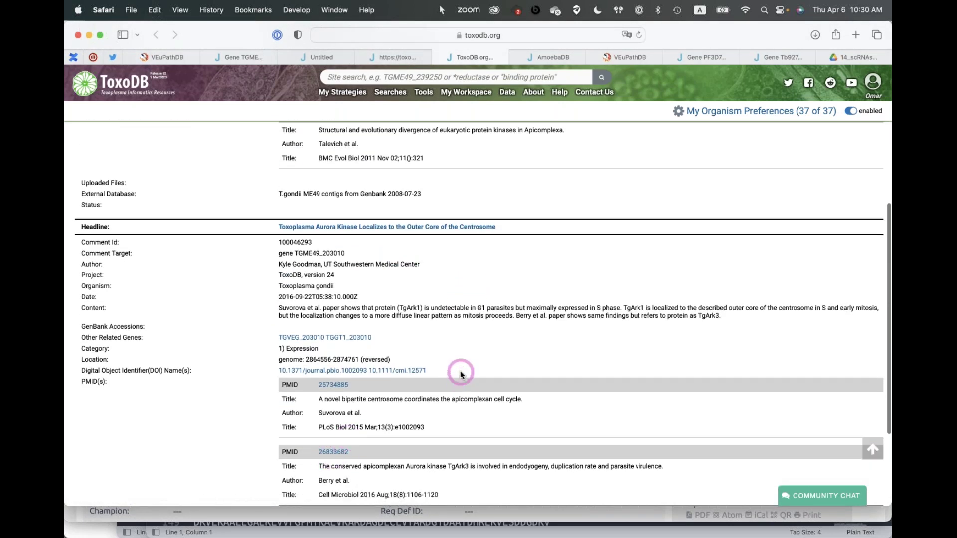
{"action": "scroll", "coordinate": [460, 374], "scroll_direction": "up", "scroll_amount": 4}
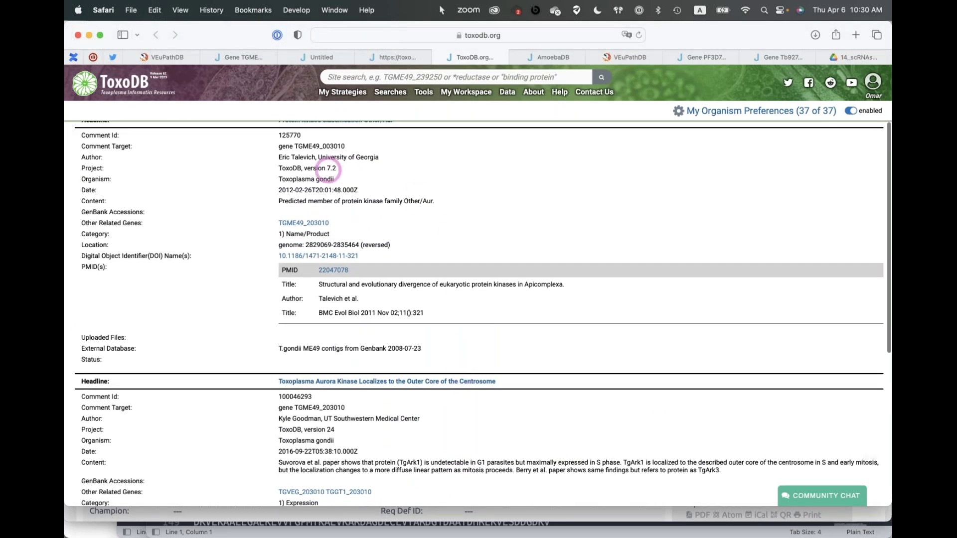
{"action": "scroll", "coordinate": [405, 291], "scroll_direction": "up", "scroll_amount": 1}
{"action": "scroll", "coordinate": [405, 292], "scroll_direction": "up", "scroll_amount": 1}
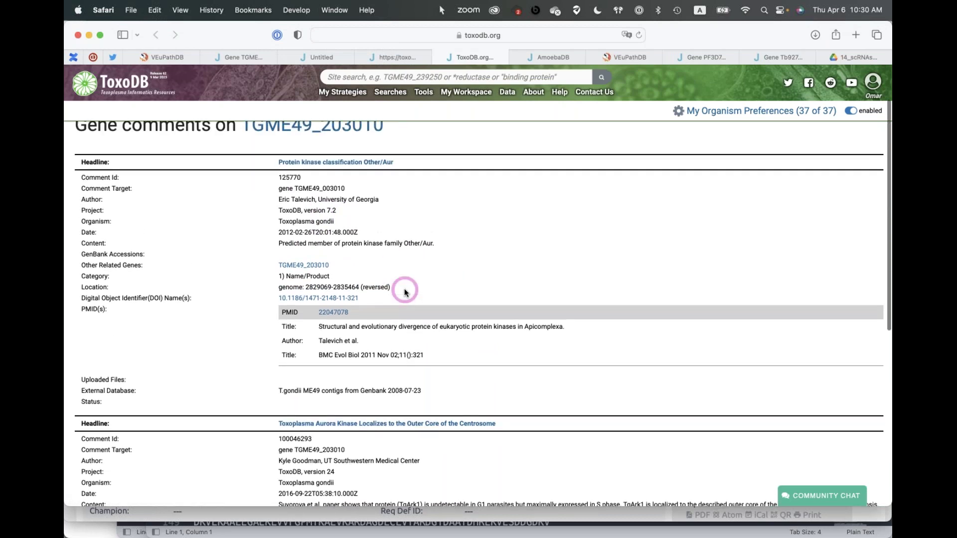
{"action": "scroll", "coordinate": [405, 291], "scroll_direction": "up", "scroll_amount": 1}
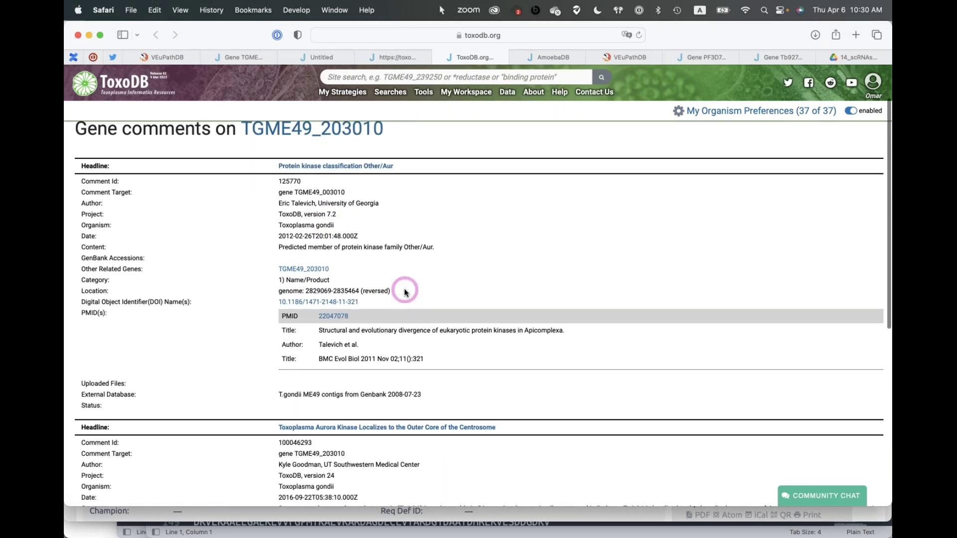
Step: Close the gene comments, GFF output and Untitled browser tabs to return to the TGME49_203010 gene record
{"action": "left_click", "coordinate": [441, 57]}
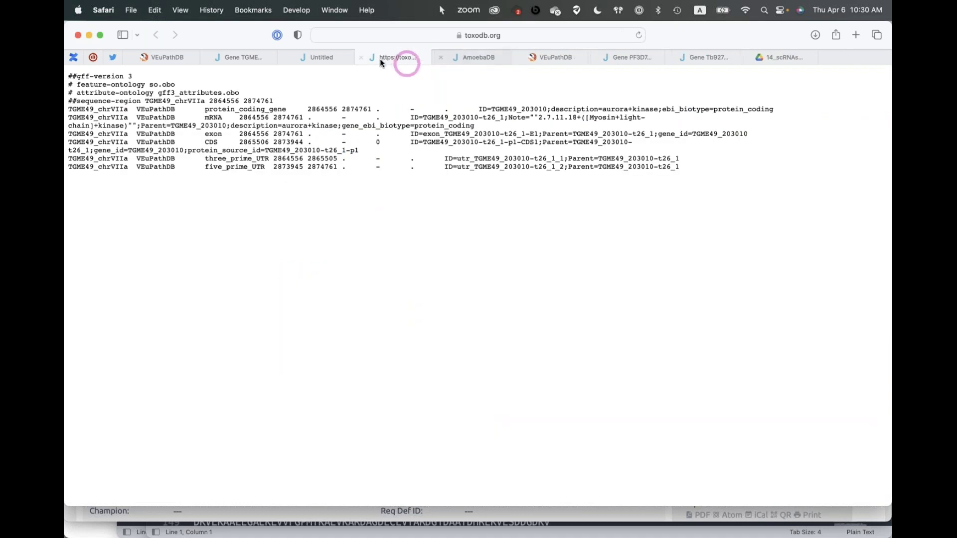
{"action": "left_click", "coordinate": [363, 56]}
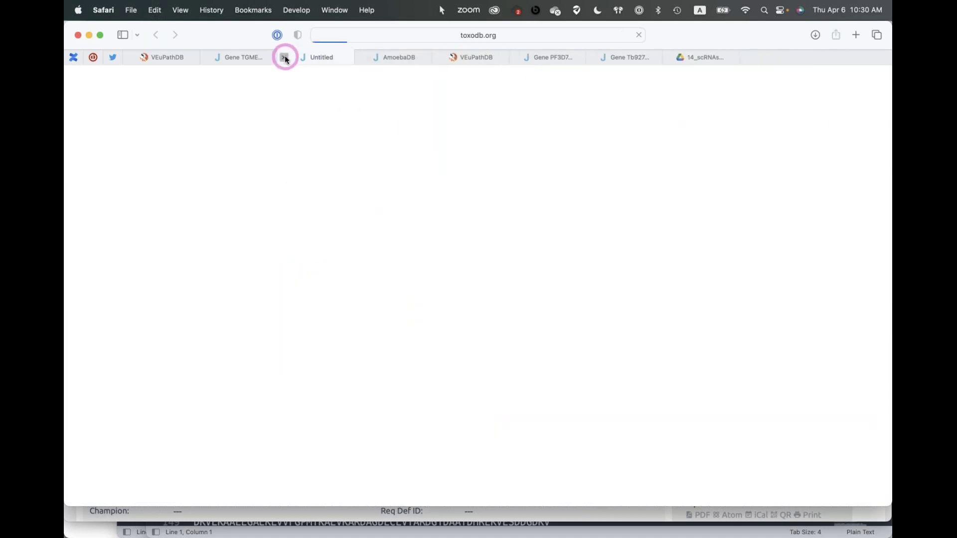
{"action": "left_click", "coordinate": [285, 57]}
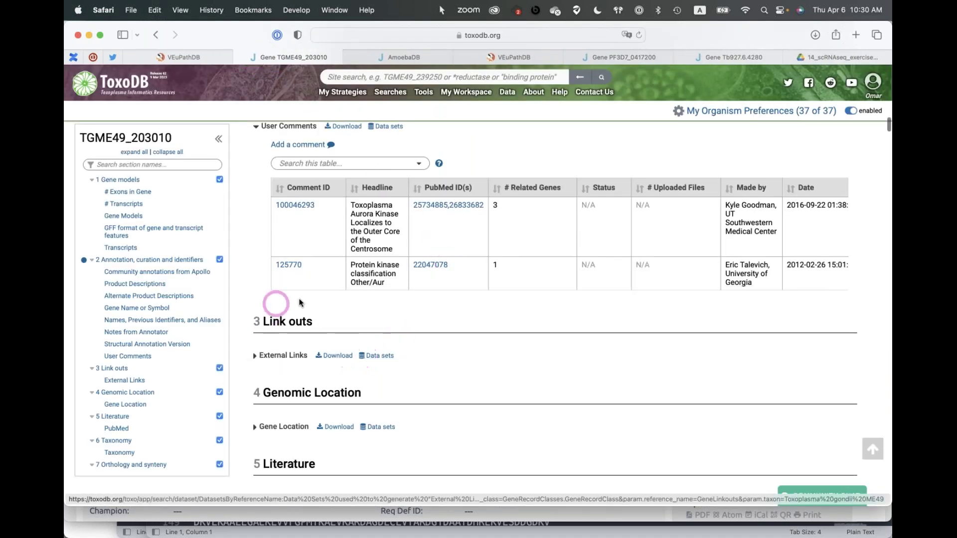
{"action": "left_click", "coordinate": [882, 47]}
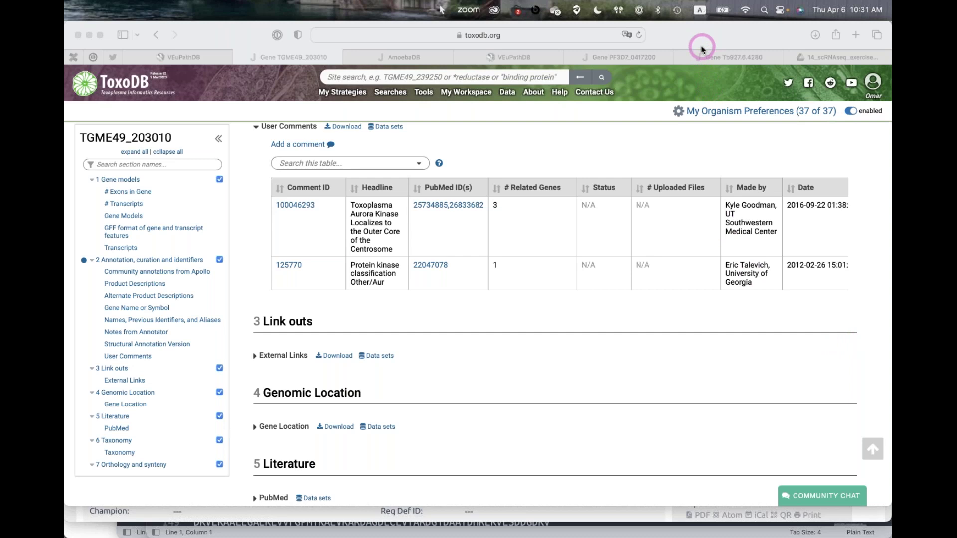
Step: Hide the gene record's contents sidebar and expand the External Links table under Link outs
{"action": "scroll", "coordinate": [442, 303], "scroll_direction": "down", "scroll_amount": 3}
{"action": "scroll", "coordinate": [442, 305], "scroll_direction": "down", "scroll_amount": 2}
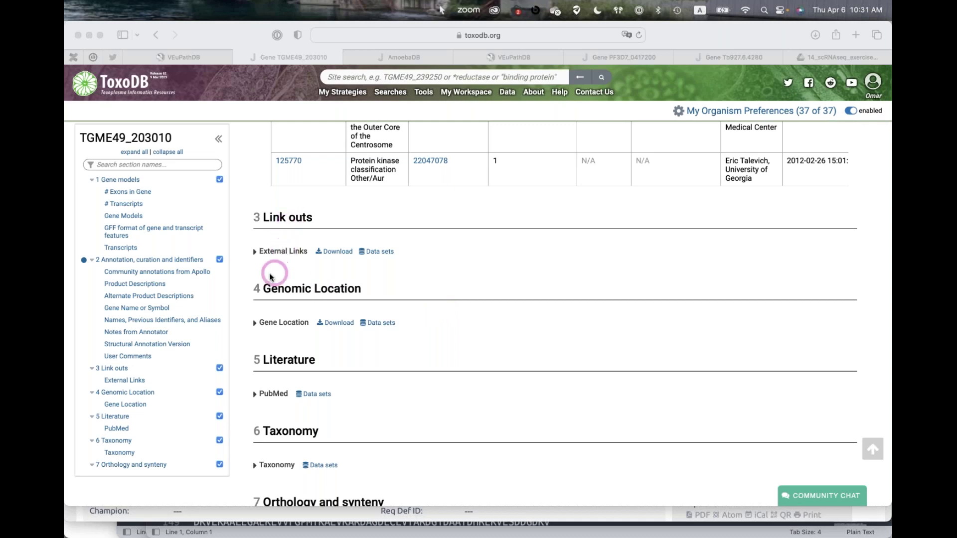
{"action": "left_click", "coordinate": [218, 141]}
{"action": "left_click", "coordinate": [221, 141]}
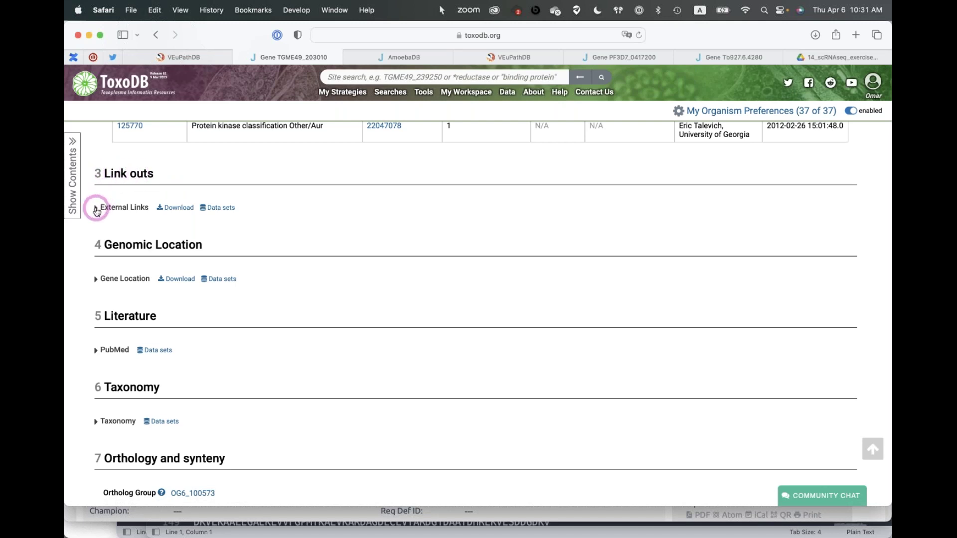
{"action": "left_click", "coordinate": [96, 209]}
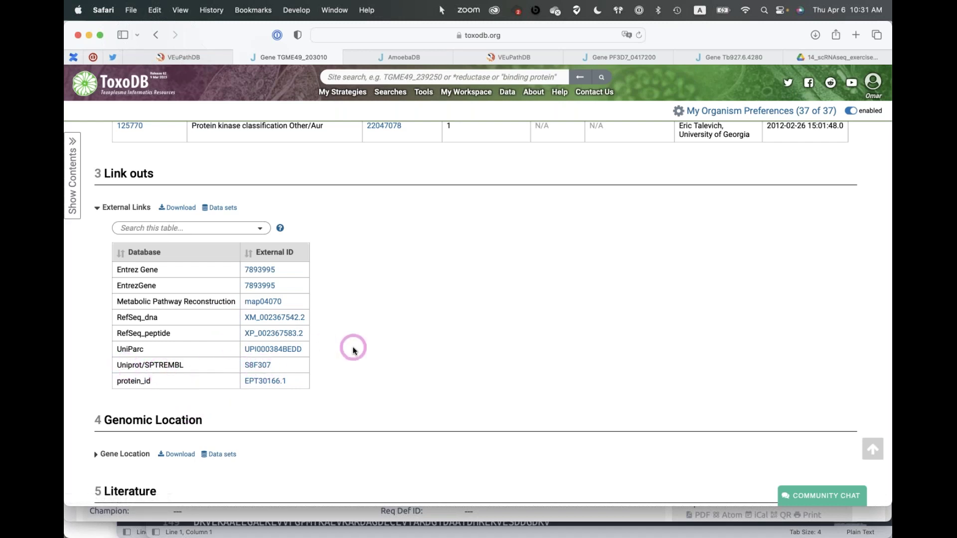
Step: Expand the Gene Location table under Genomic Location and the PubMed table under Literature
{"action": "scroll", "coordinate": [353, 347], "scroll_direction": "down", "scroll_amount": 5}
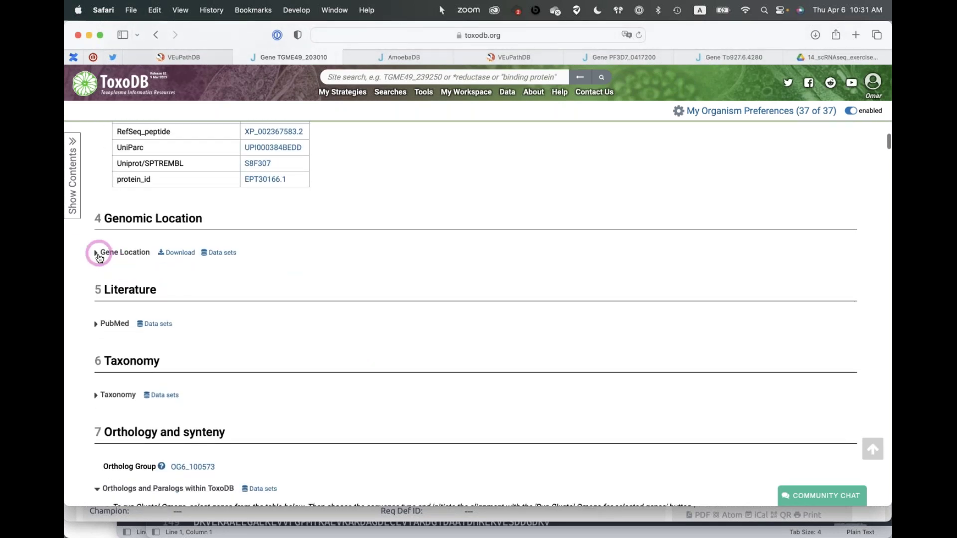
{"action": "left_click", "coordinate": [98, 252]}
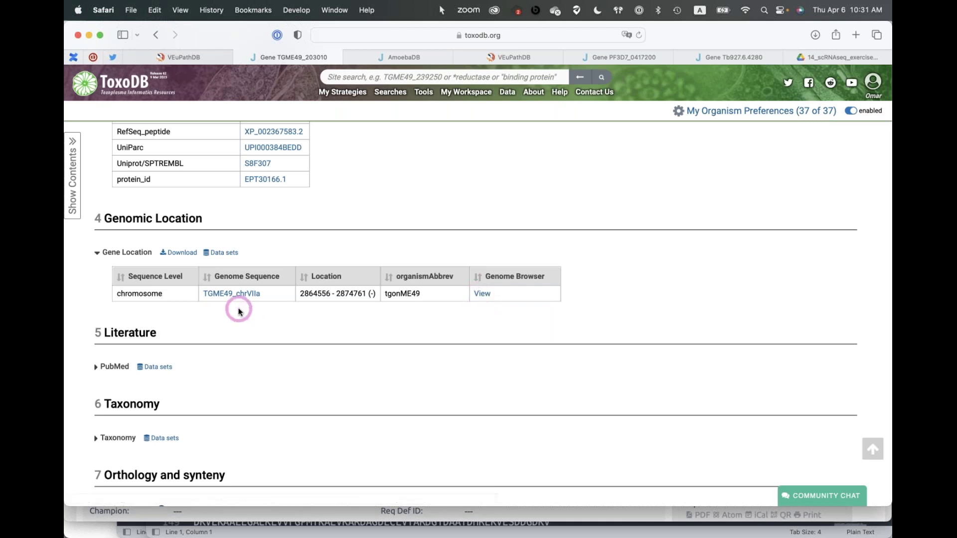
{"action": "scroll", "coordinate": [239, 309], "scroll_direction": "down", "scroll_amount": 3}
{"action": "left_click", "coordinate": [98, 221]}
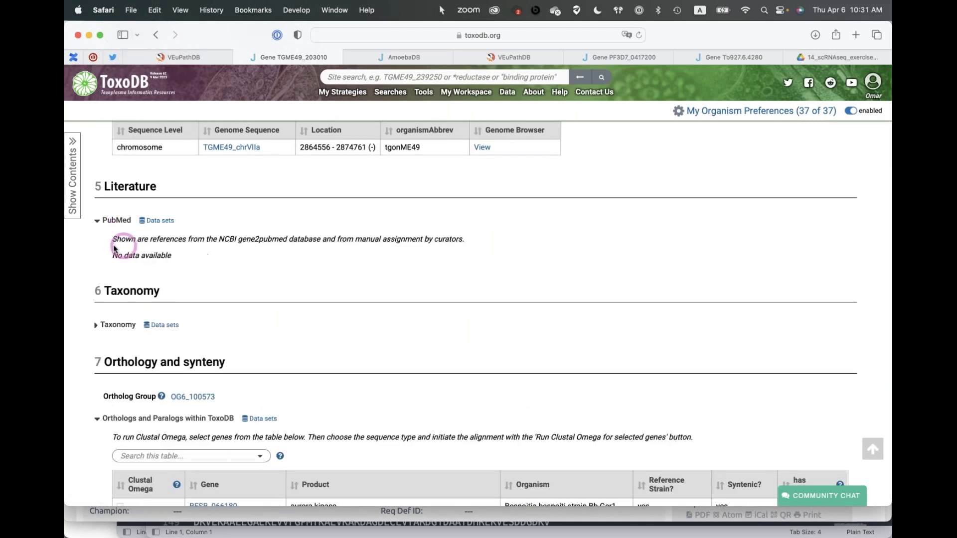
Step: Compare the PubMed IDs listed in the User Comments table with the record's Literature section
{"action": "scroll", "coordinate": [221, 250], "scroll_direction": "up", "scroll_amount": 10}
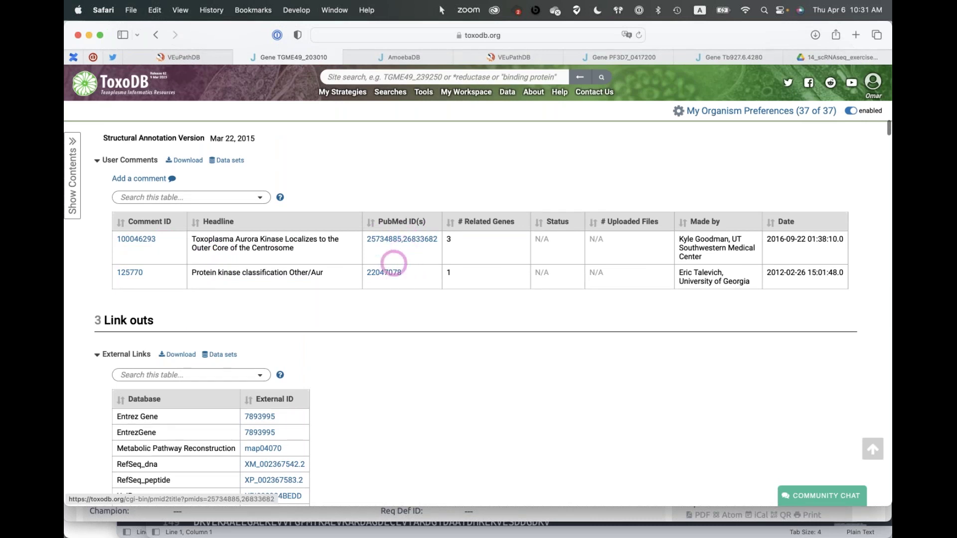
{"action": "scroll", "coordinate": [409, 344], "scroll_direction": "down", "scroll_amount": 7}
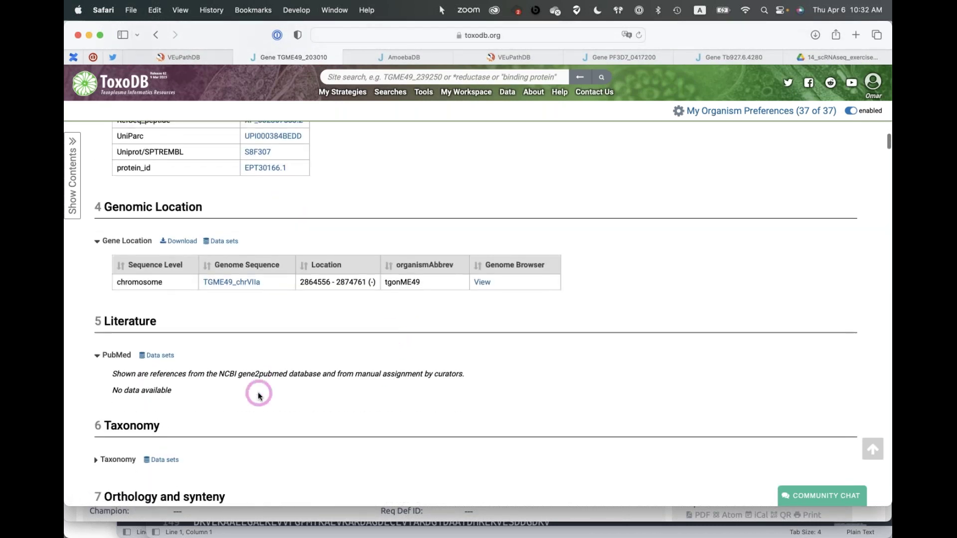
{"action": "scroll", "coordinate": [257, 391], "scroll_direction": "down", "scroll_amount": 1}
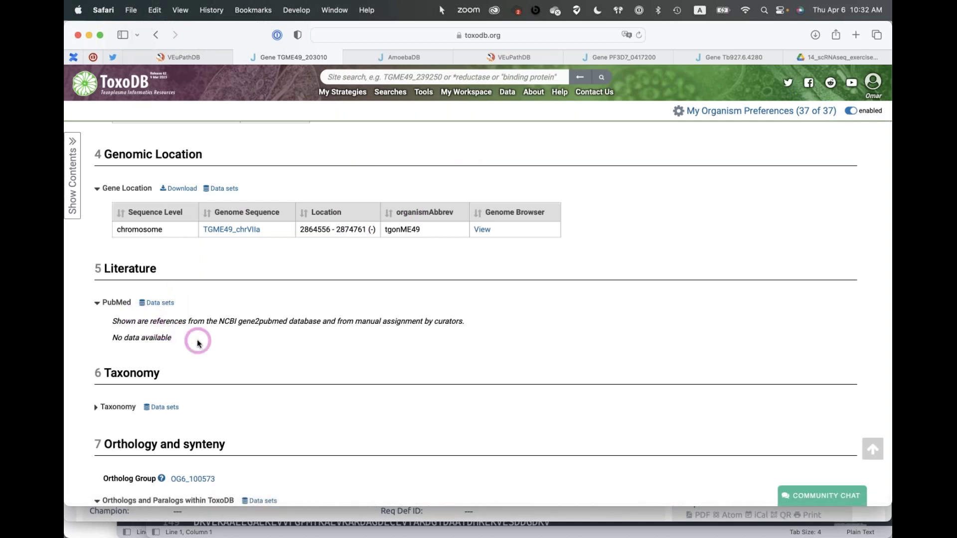
{"action": "scroll", "coordinate": [197, 343], "scroll_direction": "down", "scroll_amount": 2}
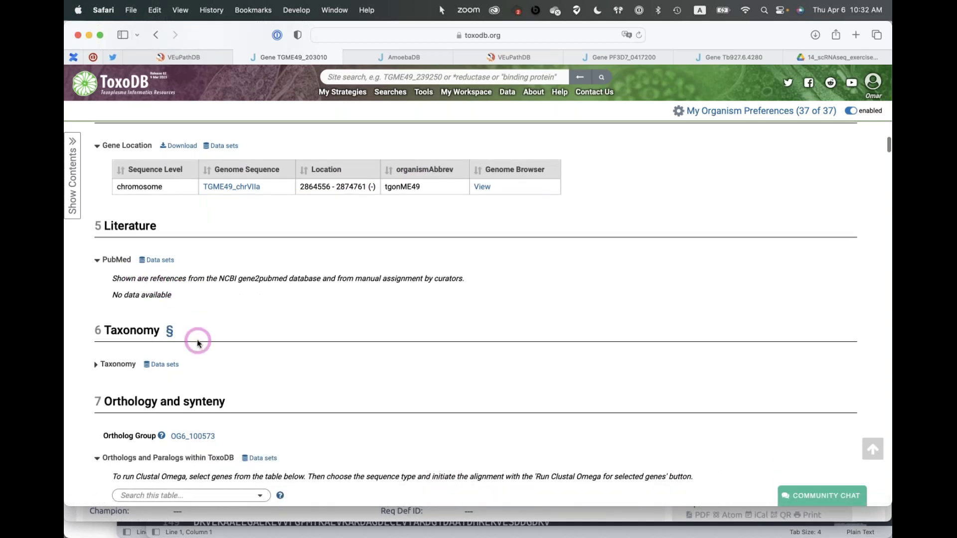
Step: Open the form for adding a comment to gene TGME49_203010 and review its comment, evidence and other genes parts
{"action": "scroll", "coordinate": [198, 342], "scroll_direction": "up", "scroll_amount": 2}
{"action": "scroll", "coordinate": [419, 269], "scroll_direction": "up", "scroll_amount": 10}
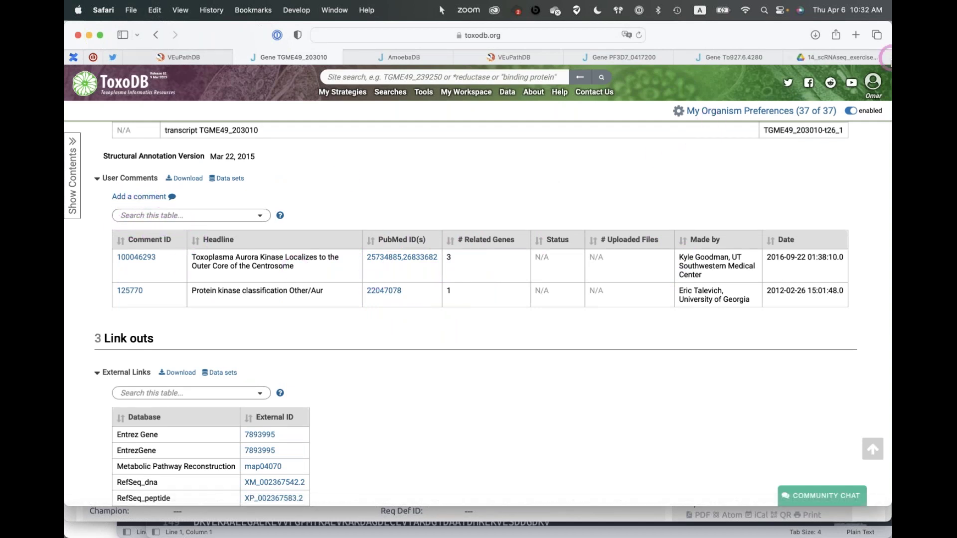
{"action": "left_click", "coordinate": [139, 197]}
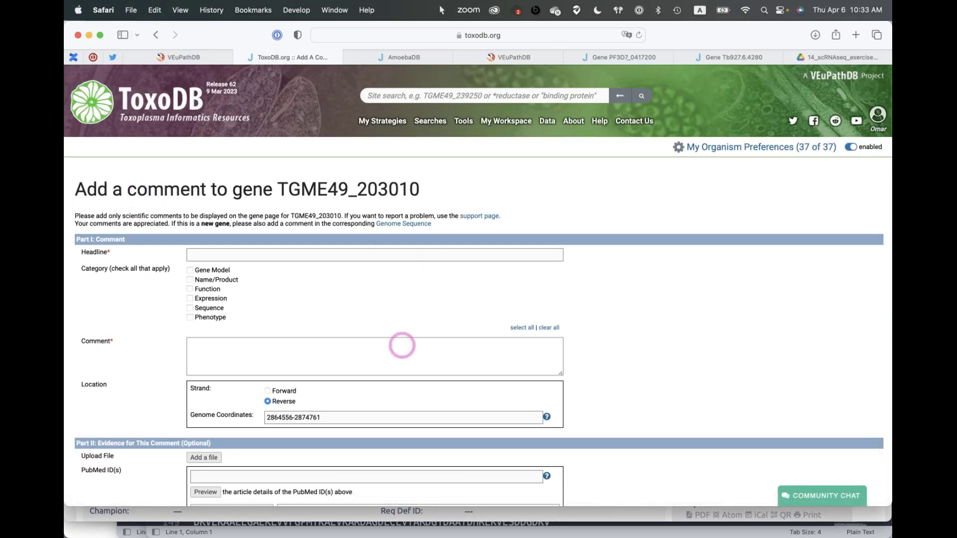
{"action": "scroll", "coordinate": [230, 182], "scroll_direction": "down", "scroll_amount": 3}
{"action": "scroll", "coordinate": [278, 274], "scroll_direction": "down", "scroll_amount": 3}
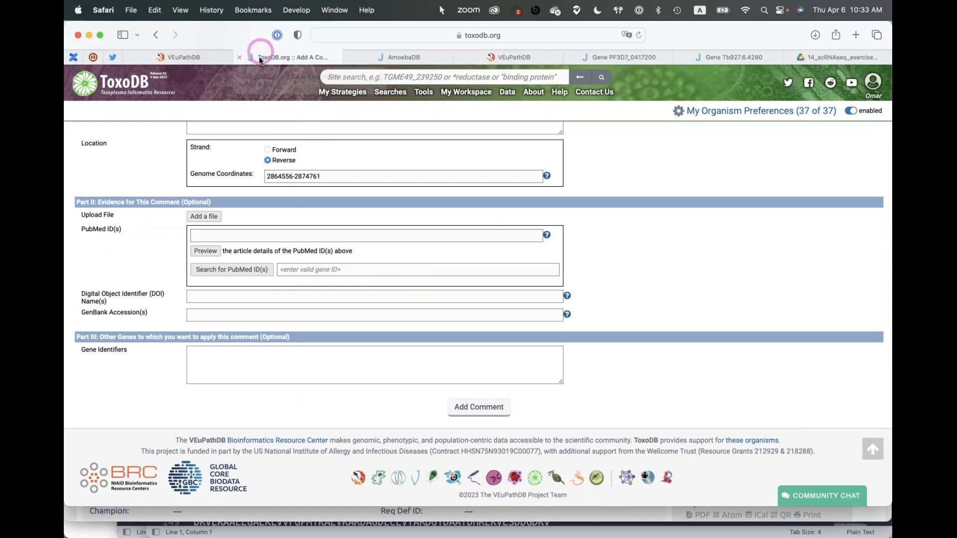
Step: Go back to the TGME49_203010 gene record and expand its User Comments table again
{"action": "left_click", "coordinate": [156, 34]}
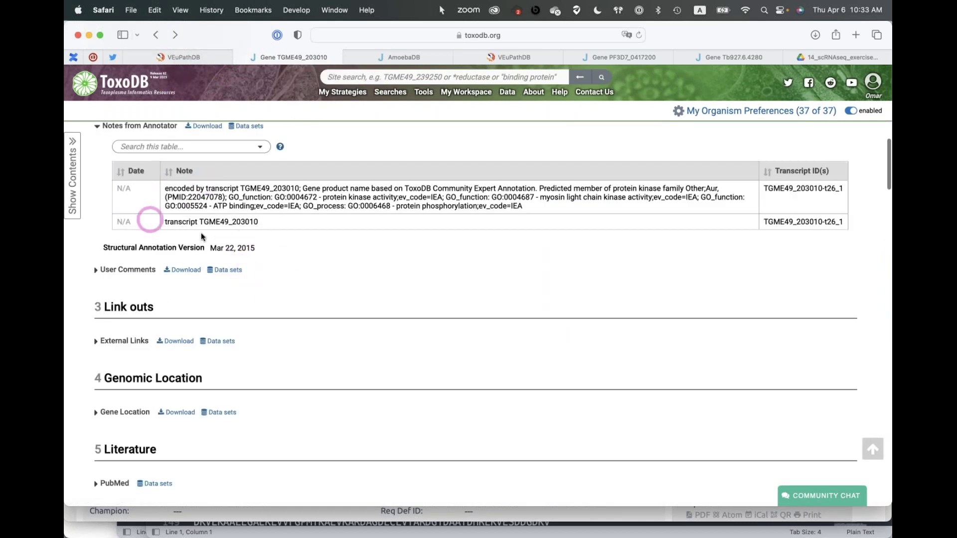
{"action": "scroll", "coordinate": [283, 309], "scroll_direction": "down", "scroll_amount": 4}
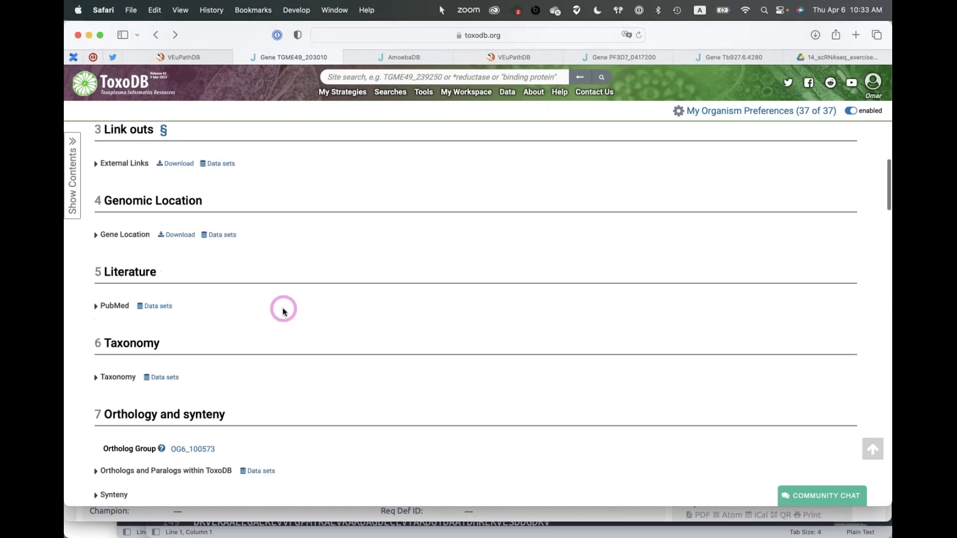
{"action": "scroll", "coordinate": [283, 309], "scroll_direction": "up", "scroll_amount": 3}
{"action": "scroll", "coordinate": [283, 309], "scroll_direction": "up", "scroll_amount": 5}
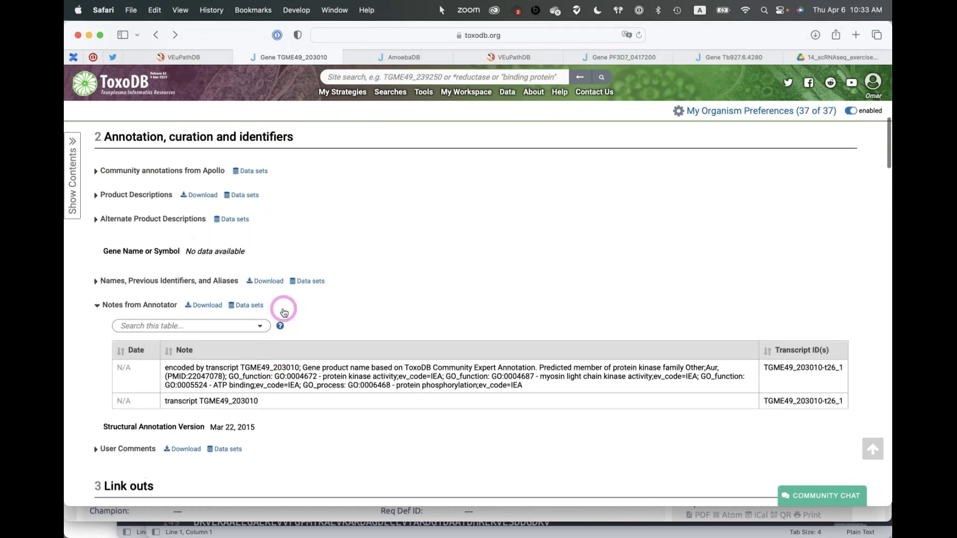
{"action": "scroll", "coordinate": [284, 312], "scroll_direction": "down", "scroll_amount": 2}
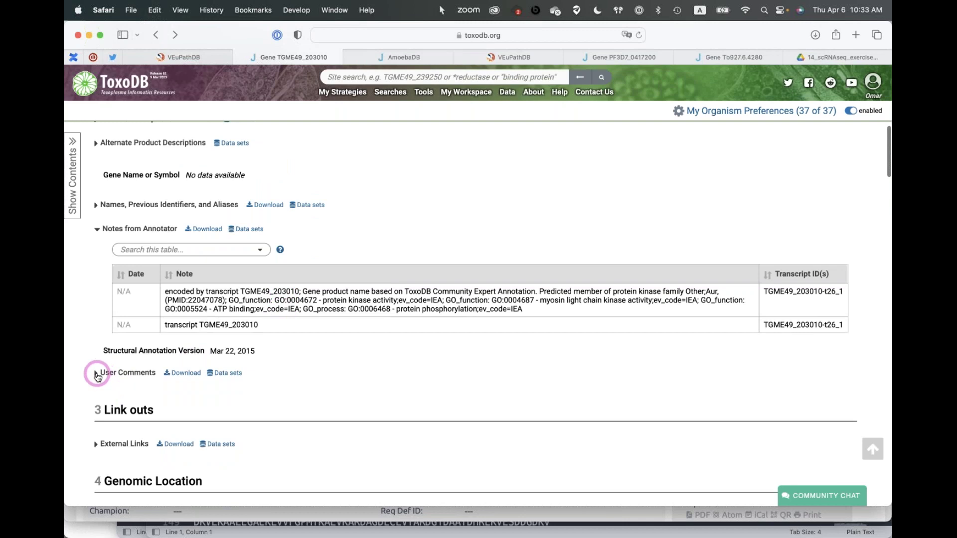
{"action": "left_click", "coordinate": [97, 373]}
{"action": "scroll", "coordinate": [347, 410], "scroll_direction": "down", "scroll_amount": 3}
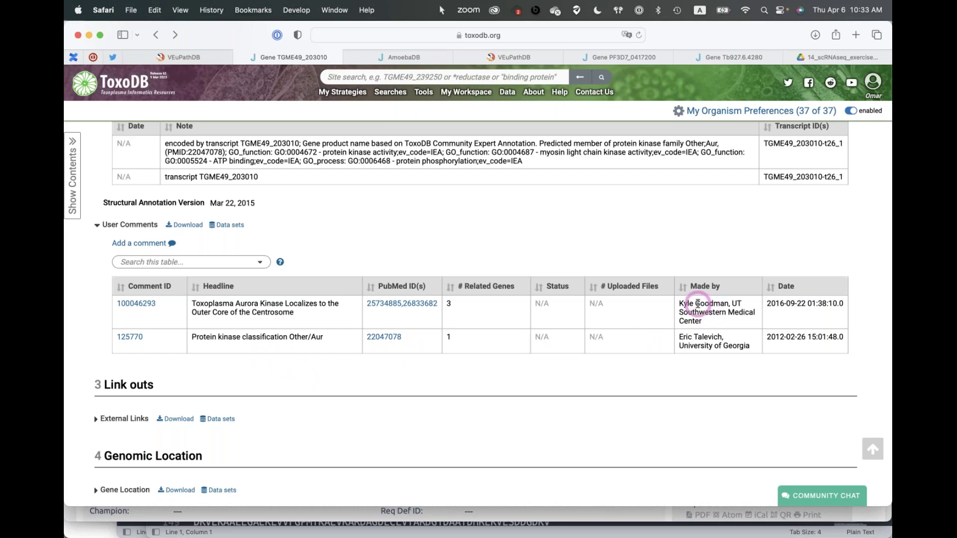
Step: Copy the surname of the Aurora Kinase comment's author and run a site search for it
{"action": "double_click", "coordinate": [704, 302]}
{"action": "key", "text": "super+c"}
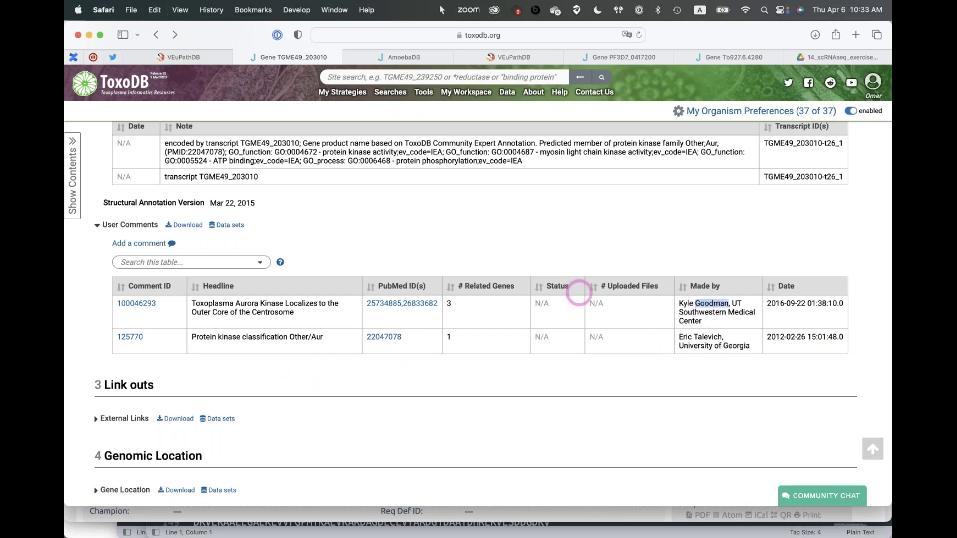
{"action": "left_click", "coordinate": [390, 80]}
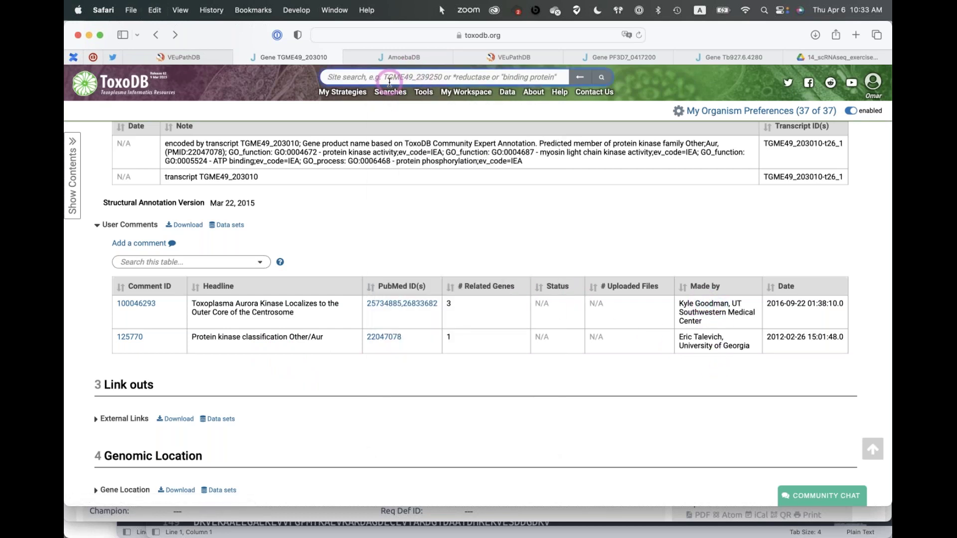
{"action": "key", "text": "super+v"}
{"action": "left_click", "coordinate": [601, 76]}
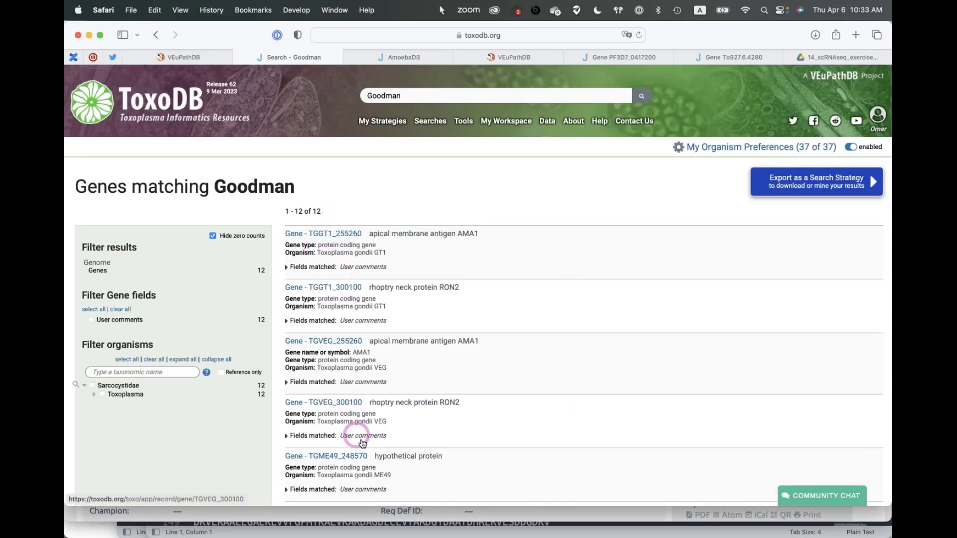
Step: Expand the matched fields of the first three gene results and look through the rest of the results list
{"action": "scroll", "coordinate": [351, 436], "scroll_direction": "down", "scroll_amount": 2}
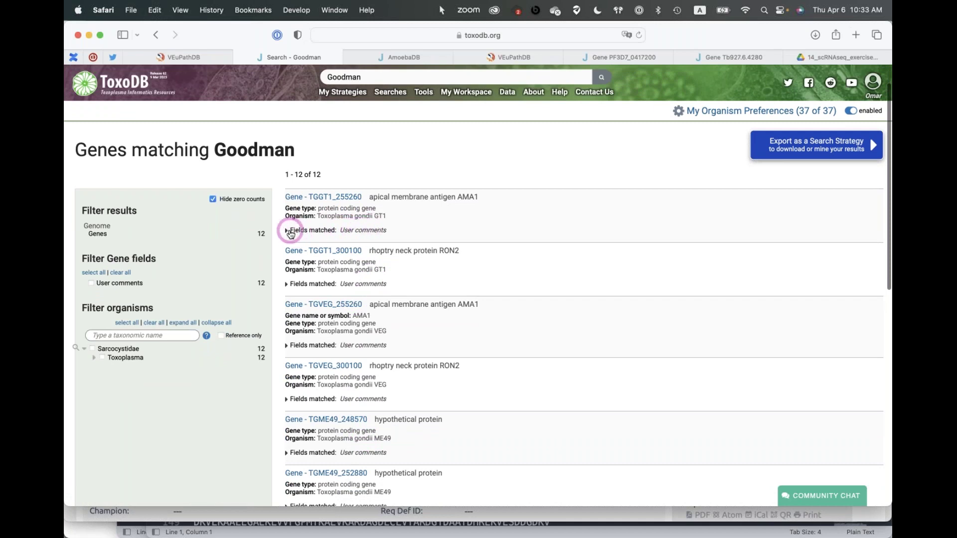
{"action": "left_click", "coordinate": [289, 231]}
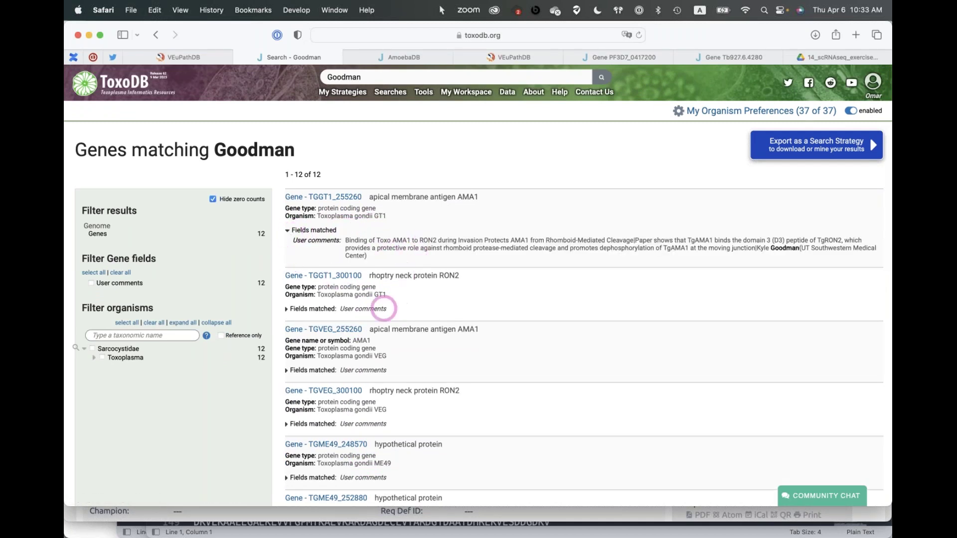
{"action": "left_click", "coordinate": [287, 310]}
{"action": "scroll", "coordinate": [319, 359], "scroll_direction": "down", "scroll_amount": 2}
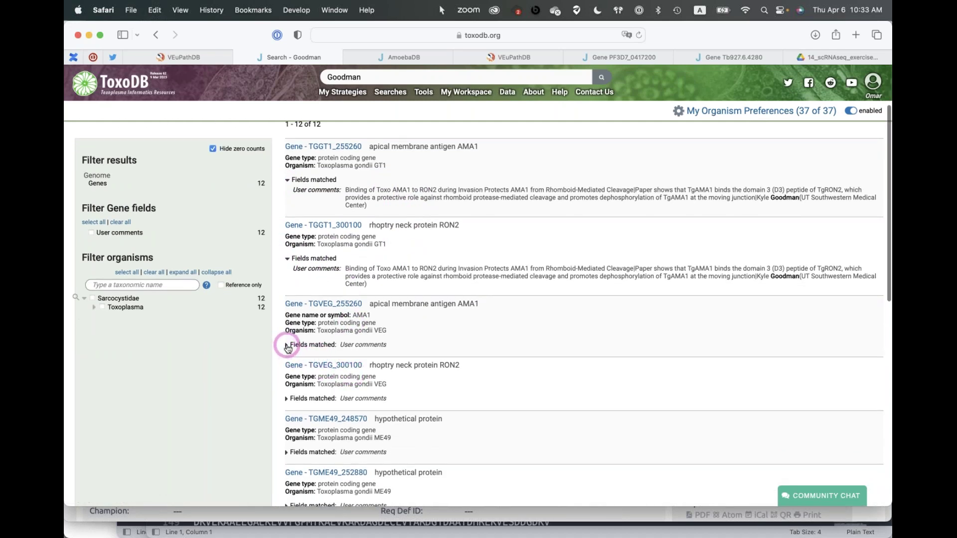
{"action": "left_click", "coordinate": [287, 346]}
{"action": "scroll", "coordinate": [342, 376], "scroll_direction": "down", "scroll_amount": 10}
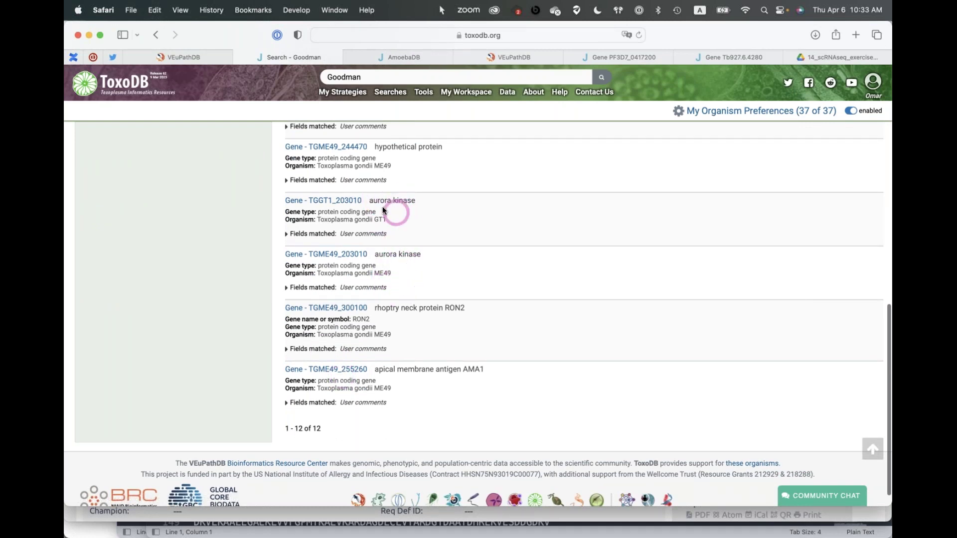
Step: Go back to the TGME49_203010 gene record, expand its Taxonomy table to review the lineage, and collapse it again
{"action": "left_click", "coordinate": [156, 35]}
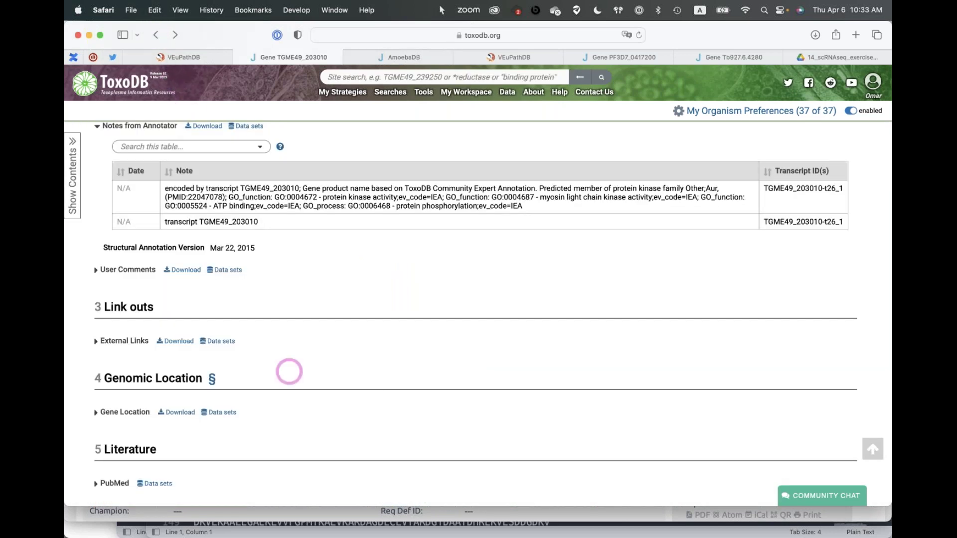
{"action": "scroll", "coordinate": [246, 298], "scroll_direction": "down", "scroll_amount": 3}
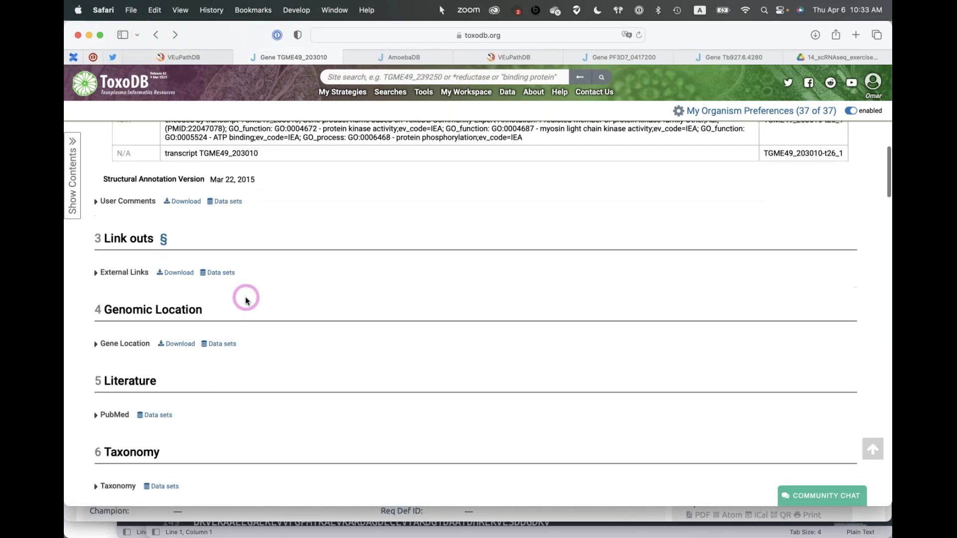
{"action": "scroll", "coordinate": [245, 298], "scroll_direction": "down", "scroll_amount": 3}
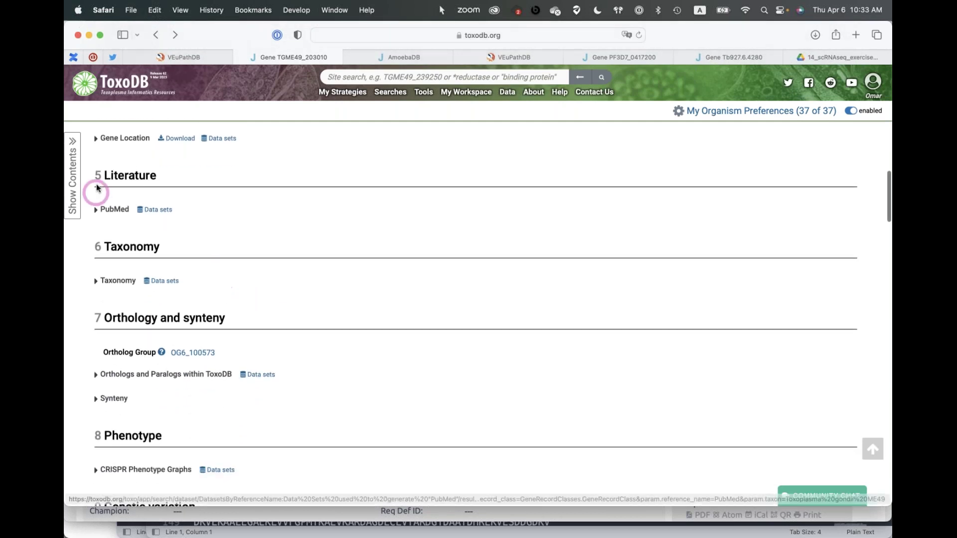
{"action": "scroll", "coordinate": [230, 288], "scroll_direction": "down", "scroll_amount": 1}
{"action": "left_click", "coordinate": [97, 221]}
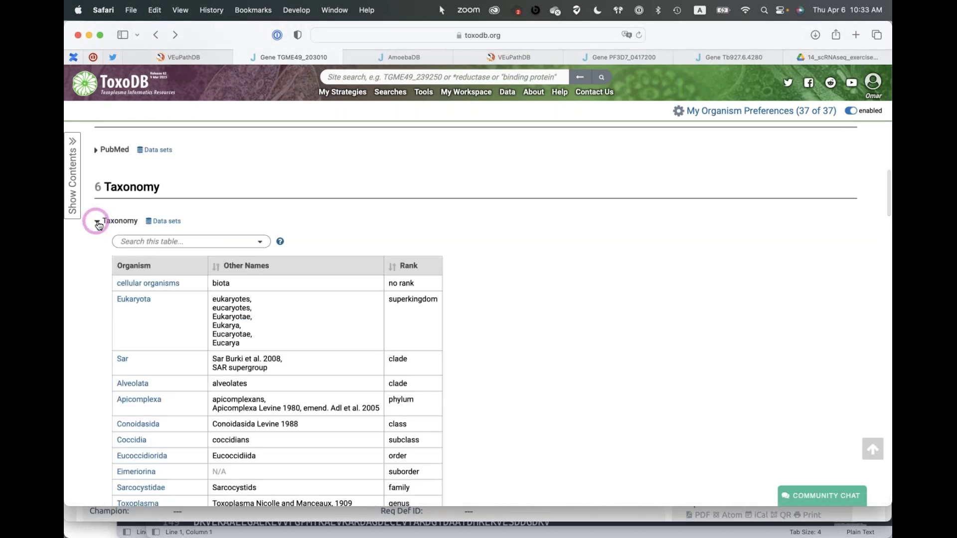
{"action": "scroll", "coordinate": [375, 332], "scroll_direction": "down", "scroll_amount": 2}
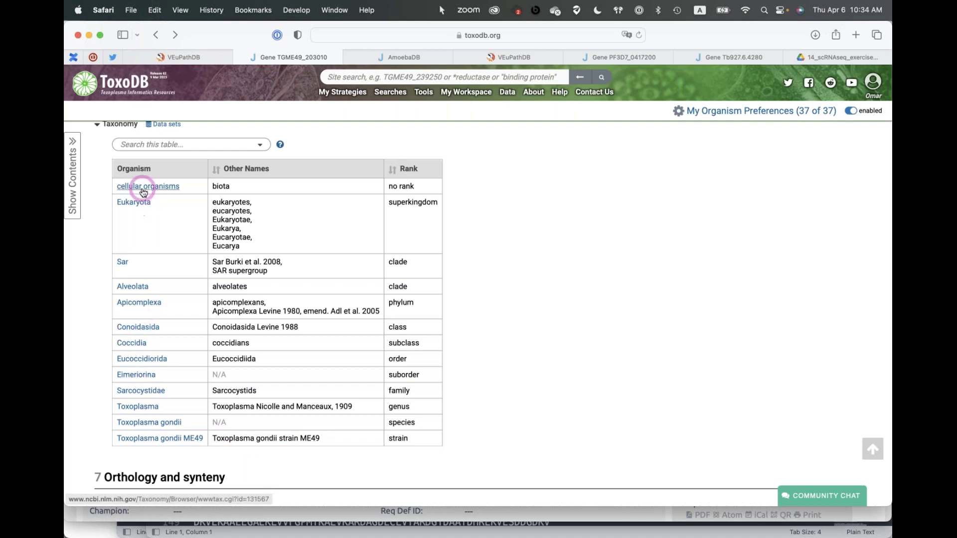
{"action": "scroll", "coordinate": [107, 189], "scroll_direction": "up", "scroll_amount": 2}
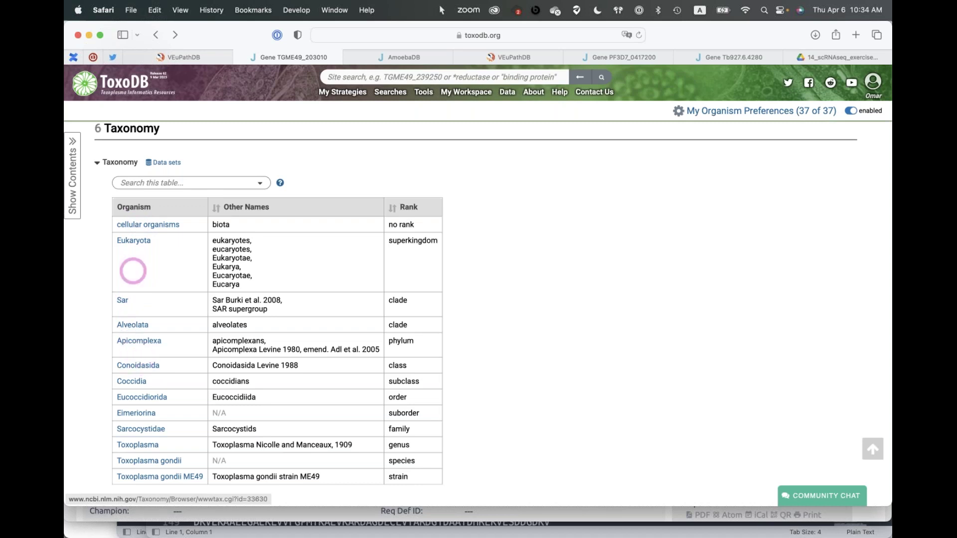
{"action": "left_click", "coordinate": [97, 162]}
Step: Open ortholog group OG6_100573 from the Orthology and synteny section in a separate tab
{"action": "scroll", "coordinate": [201, 279], "scroll_direction": "down", "scroll_amount": 3}
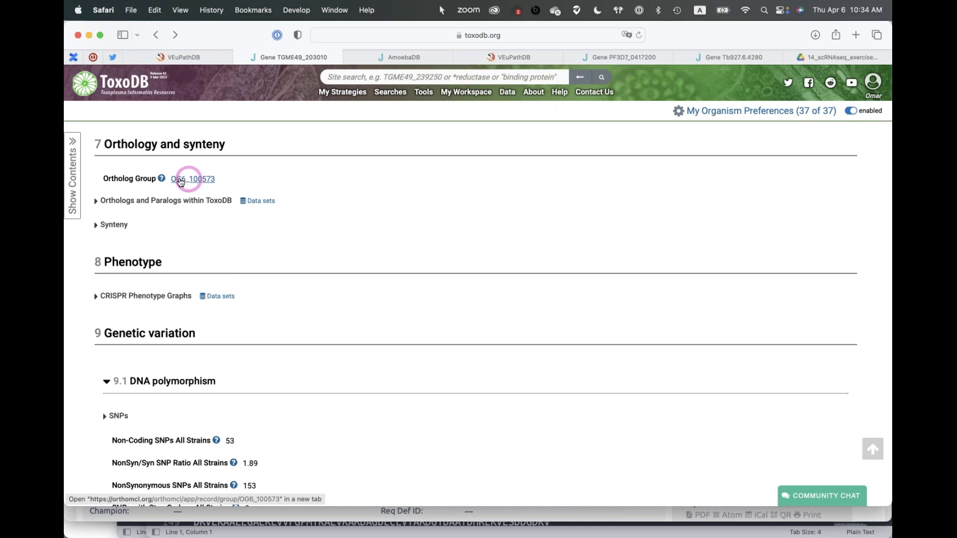
{"action": "left_click", "coordinate": [195, 181], "text": "super"}
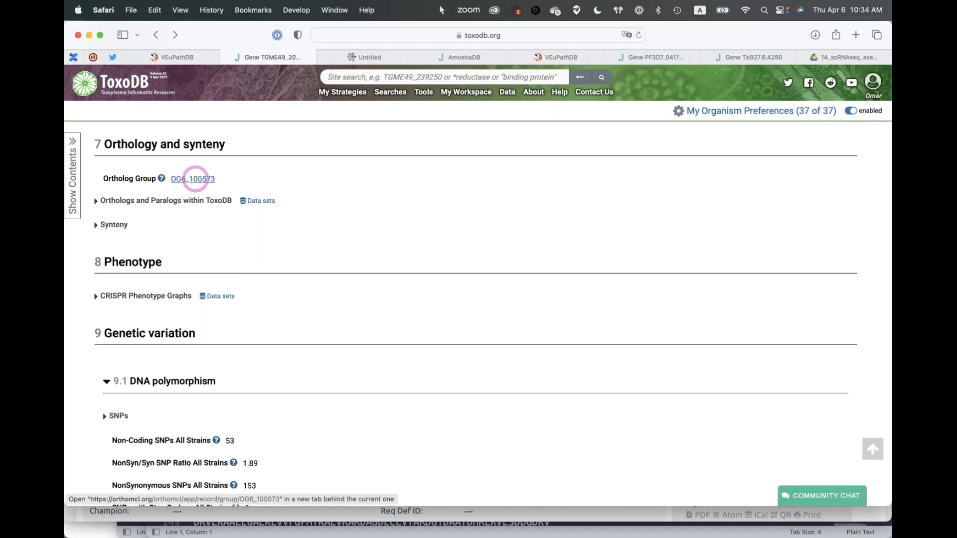
{"action": "left_click", "coordinate": [366, 58]}
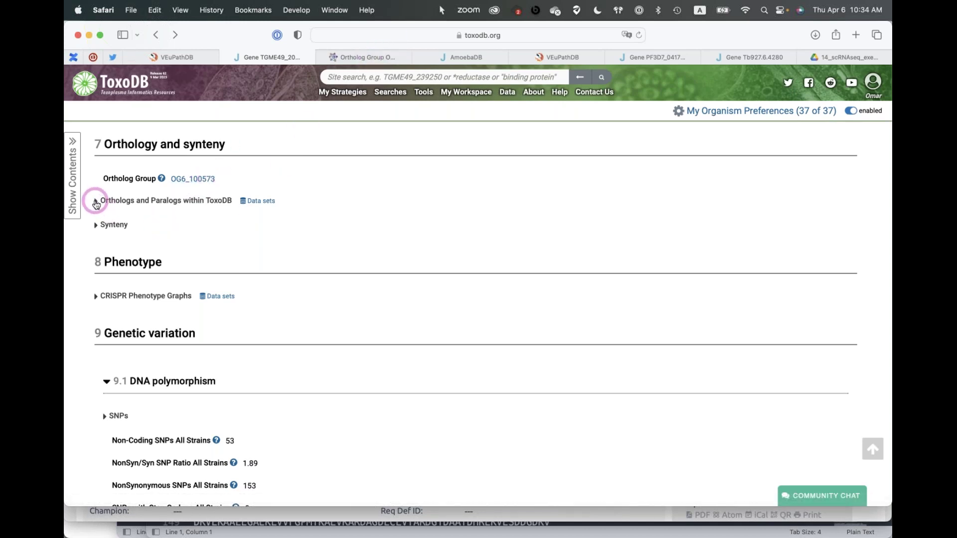
Step: Expand the Orthologs and Paralogs within ToxoDB table and look through its genes, products and organisms
{"action": "left_click", "coordinate": [96, 201]}
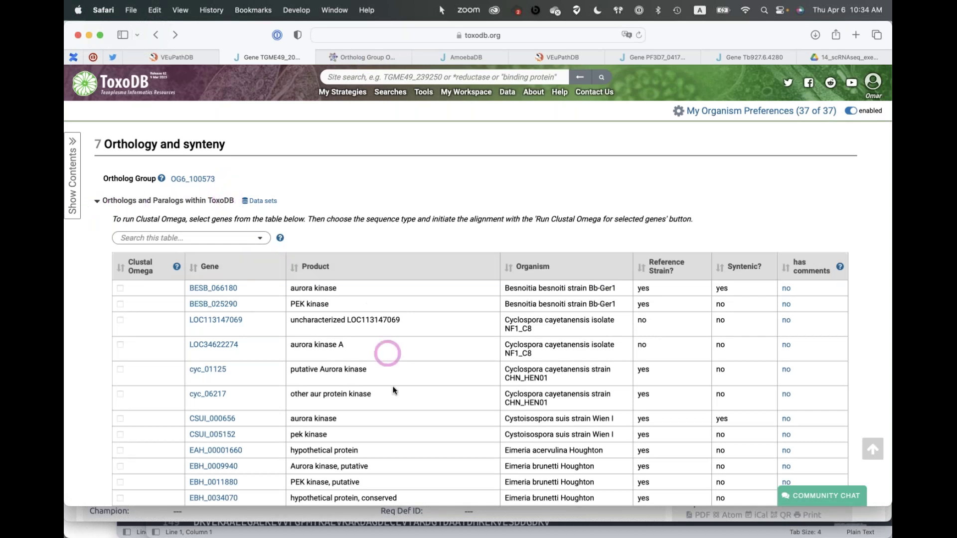
{"action": "scroll", "coordinate": [391, 387], "scroll_direction": "down", "scroll_amount": 5}
{"action": "scroll", "coordinate": [393, 389], "scroll_direction": "down", "scroll_amount": 5}
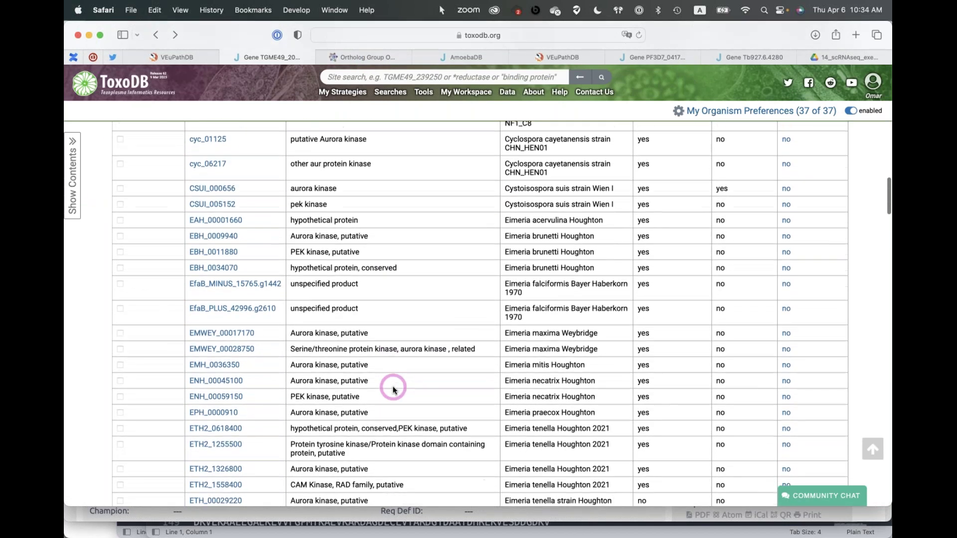
{"action": "scroll", "coordinate": [393, 387], "scroll_direction": "down", "scroll_amount": 7}
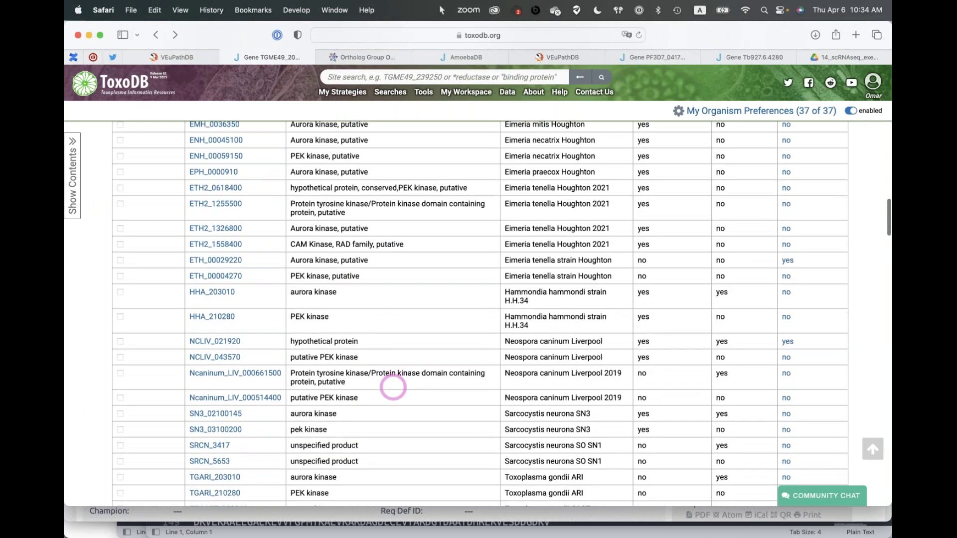
{"action": "scroll", "coordinate": [393, 387], "scroll_direction": "up", "scroll_amount": 10}
{"action": "scroll", "coordinate": [392, 388], "scroll_direction": "up", "scroll_amount": 3}
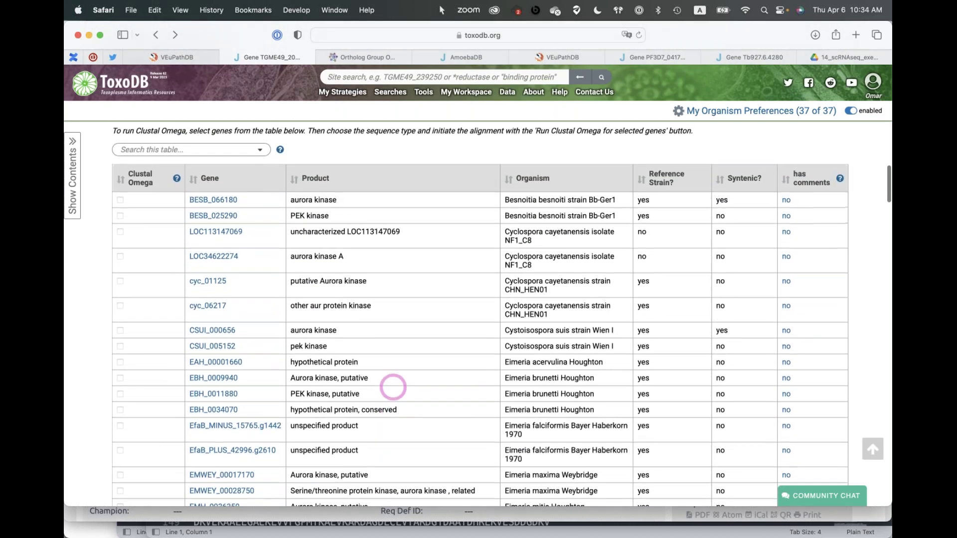
{"action": "scroll", "coordinate": [550, 331], "scroll_direction": "down", "scroll_amount": 20}
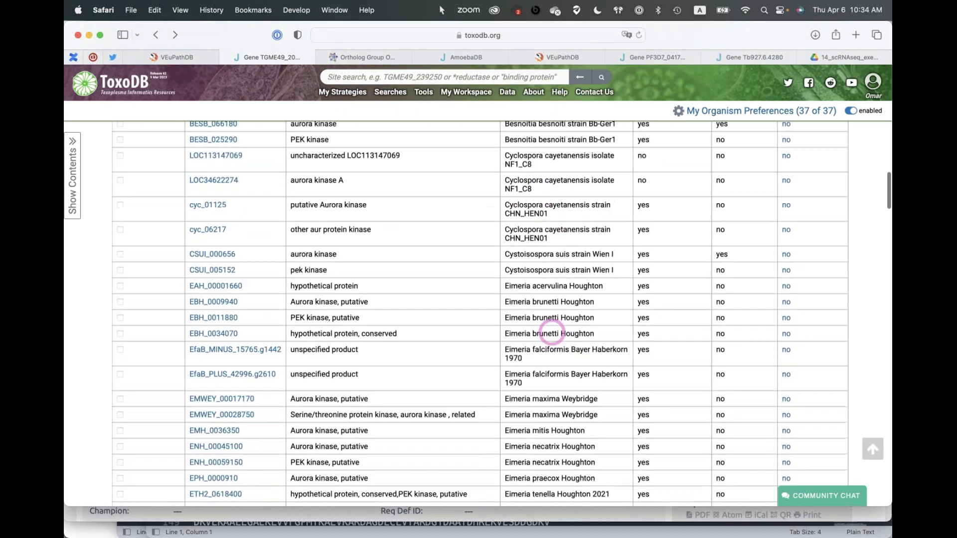
{"action": "scroll", "coordinate": [547, 382], "scroll_direction": "down", "scroll_amount": 15}
{"action": "scroll", "coordinate": [547, 383], "scroll_direction": "up", "scroll_amount": 4}
{"action": "scroll", "coordinate": [547, 383], "scroll_direction": "up", "scroll_amount": 13}
{"action": "scroll", "coordinate": [547, 383], "scroll_direction": "up", "scroll_amount": 10}
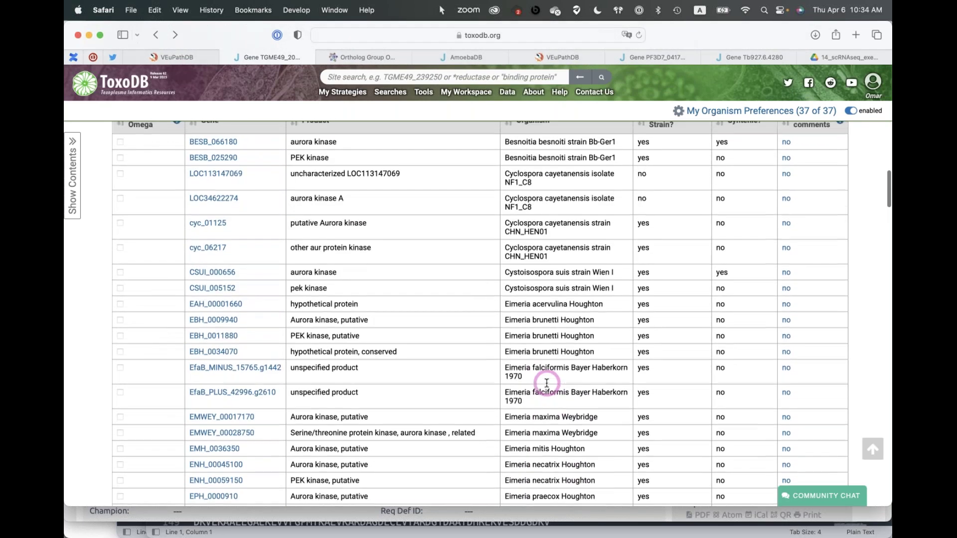
{"action": "scroll", "coordinate": [547, 382], "scroll_direction": "up", "scroll_amount": 3}
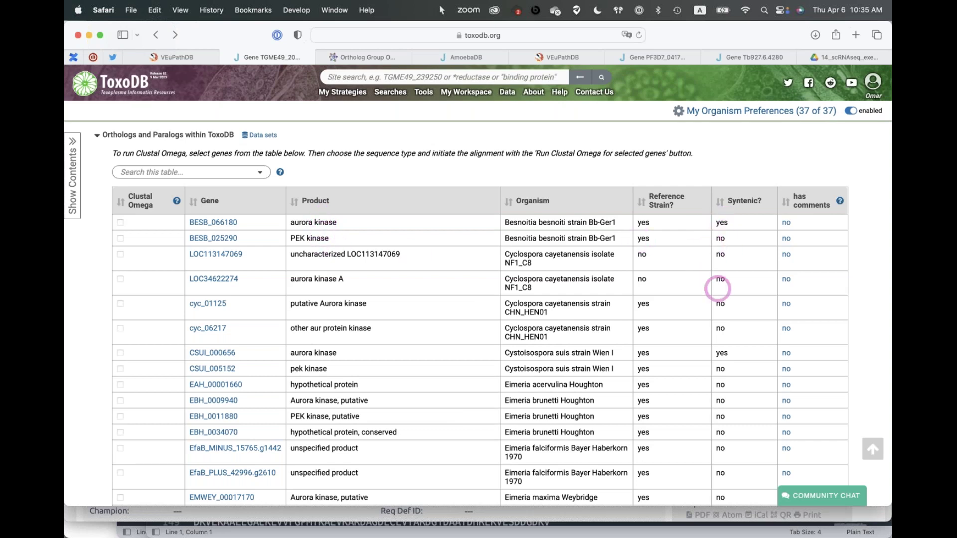
Step: Examine the orthologs table's synteny and comments columns, gene links and the Clustal Omega alignment options below the table
{"action": "scroll", "coordinate": [724, 391], "scroll_direction": "down", "scroll_amount": 5}
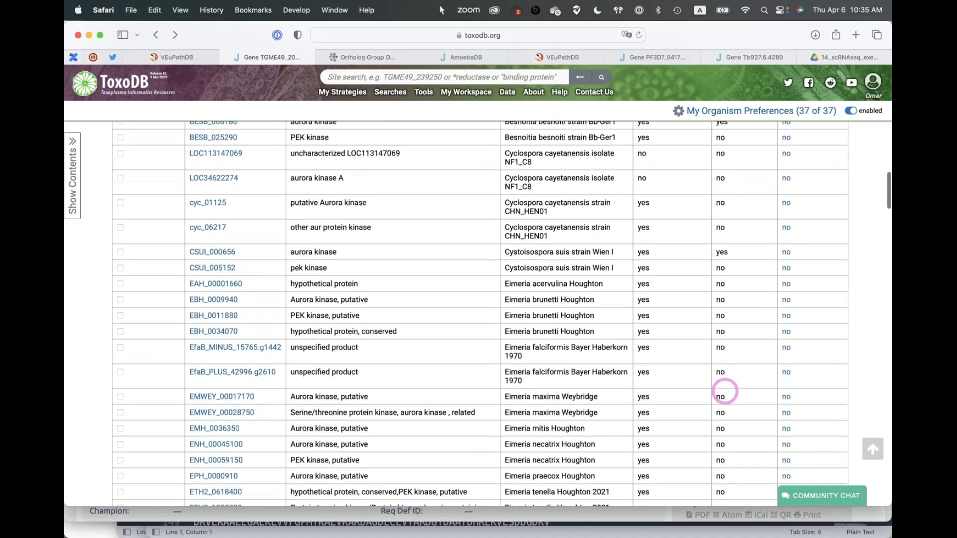
{"action": "scroll", "coordinate": [724, 391], "scroll_direction": "down", "scroll_amount": 5}
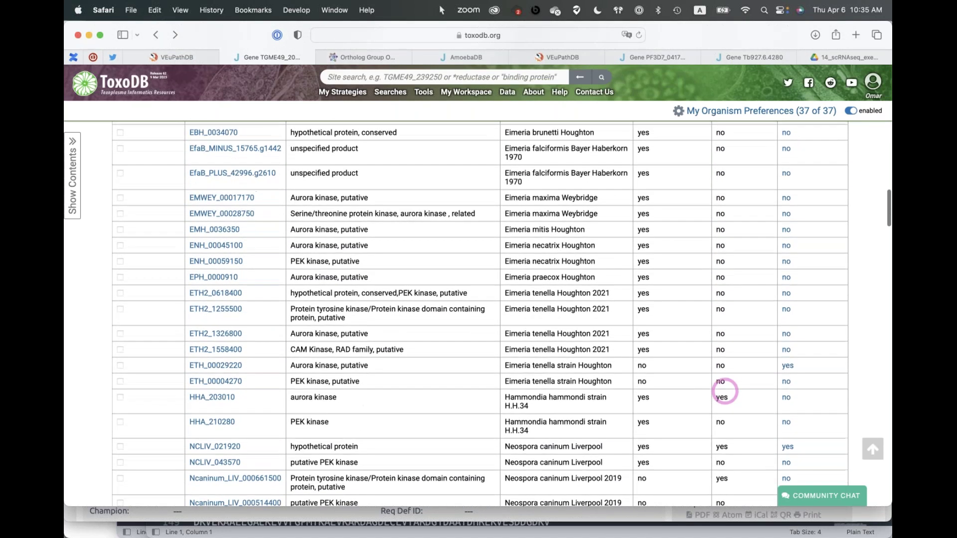
{"action": "scroll", "coordinate": [724, 391], "scroll_direction": "up", "scroll_amount": 5}
{"action": "scroll", "coordinate": [724, 391], "scroll_direction": "up", "scroll_amount": 5}
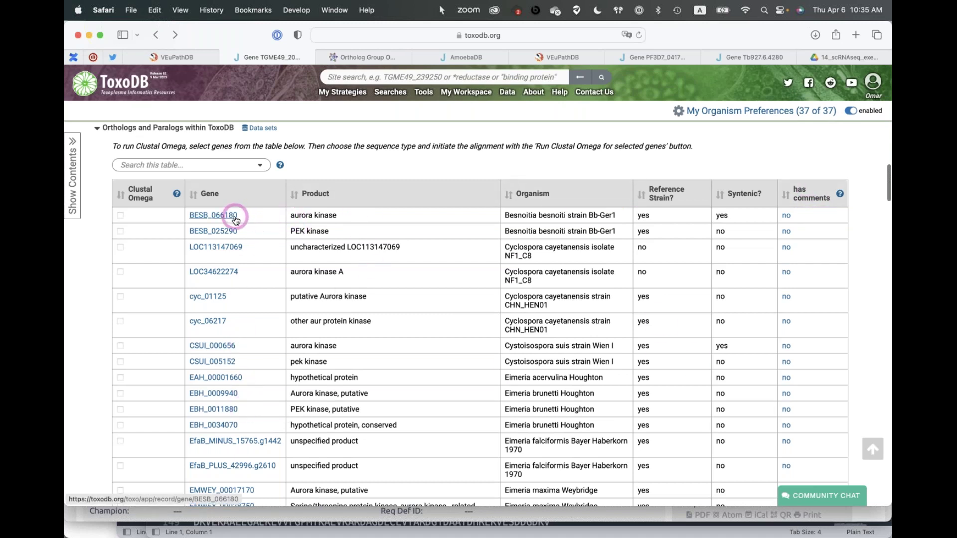
{"action": "scroll", "coordinate": [792, 229], "scroll_direction": "down", "scroll_amount": 10}
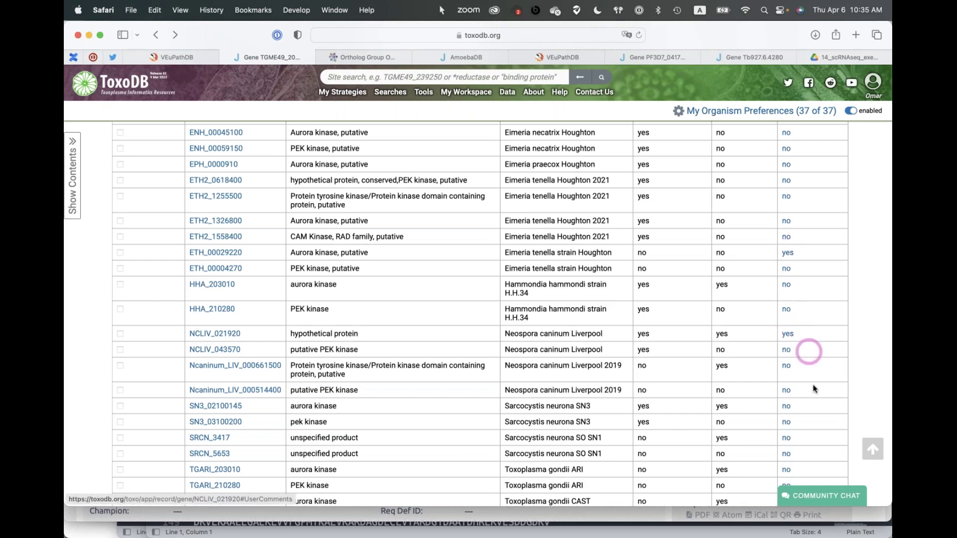
{"action": "scroll", "coordinate": [813, 389], "scroll_direction": "down", "scroll_amount": 12}
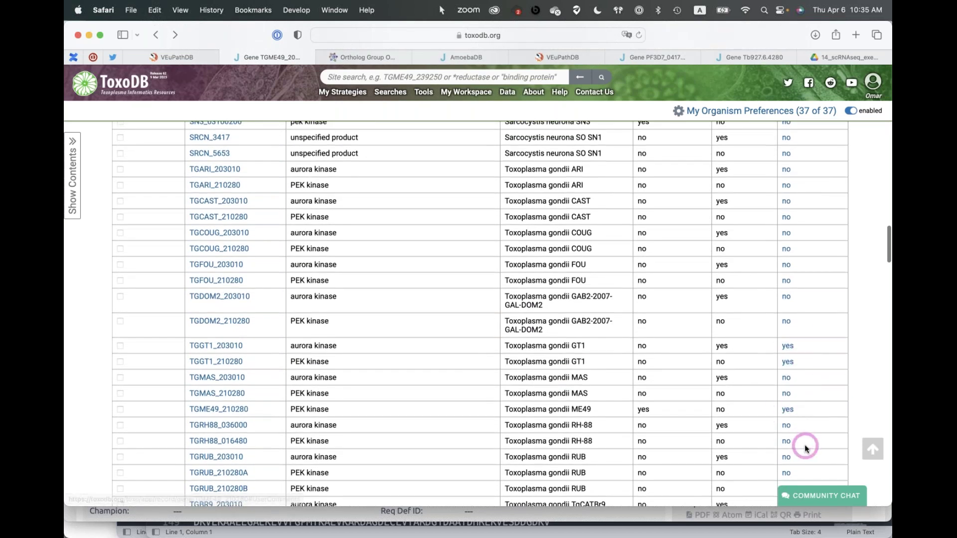
{"action": "scroll", "coordinate": [805, 447], "scroll_direction": "down", "scroll_amount": 12}
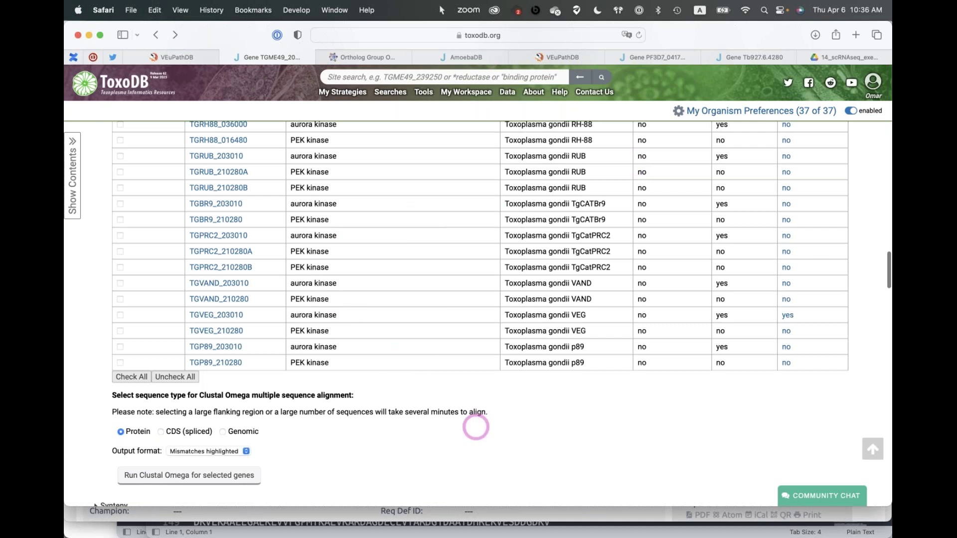
{"action": "scroll", "coordinate": [476, 428], "scroll_direction": "down", "scroll_amount": 1}
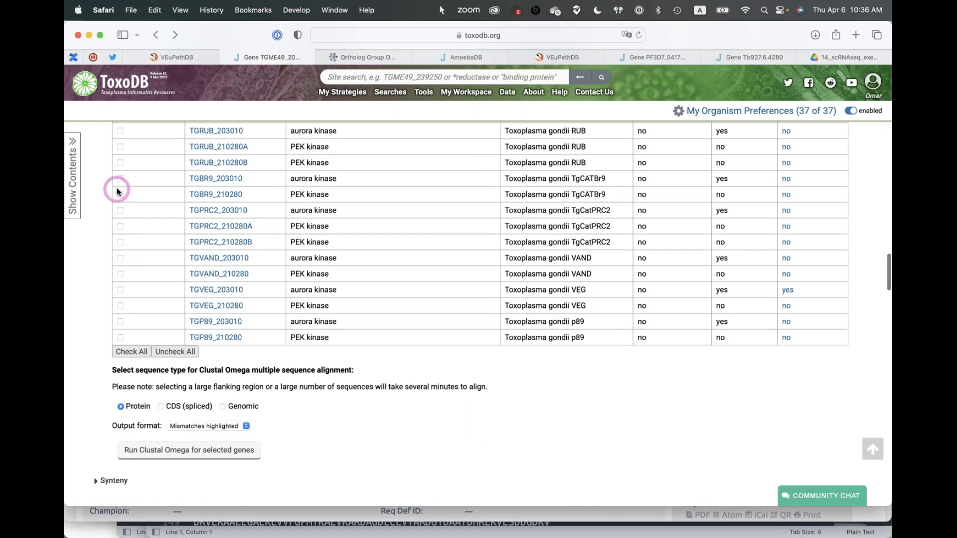
{"action": "left_click", "coordinate": [165, 450]}
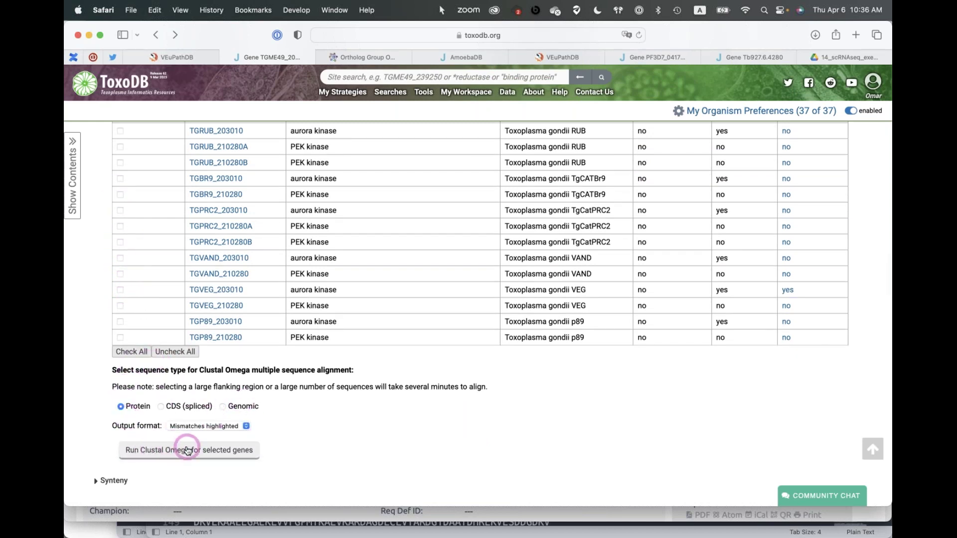
Step: Select the genes BESB_066180, BESB_025290, LOC113147069 and LOC34622274 for the Clustal Omega alignment
{"action": "scroll", "coordinate": [267, 388], "scroll_direction": "up", "scroll_amount": 10}
{"action": "scroll", "coordinate": [267, 389], "scroll_direction": "up", "scroll_amount": 10}
{"action": "scroll", "coordinate": [267, 389], "scroll_direction": "down", "scroll_amount": 4}
{"action": "left_click", "coordinate": [120, 177]}
{"action": "left_click", "coordinate": [120, 194]}
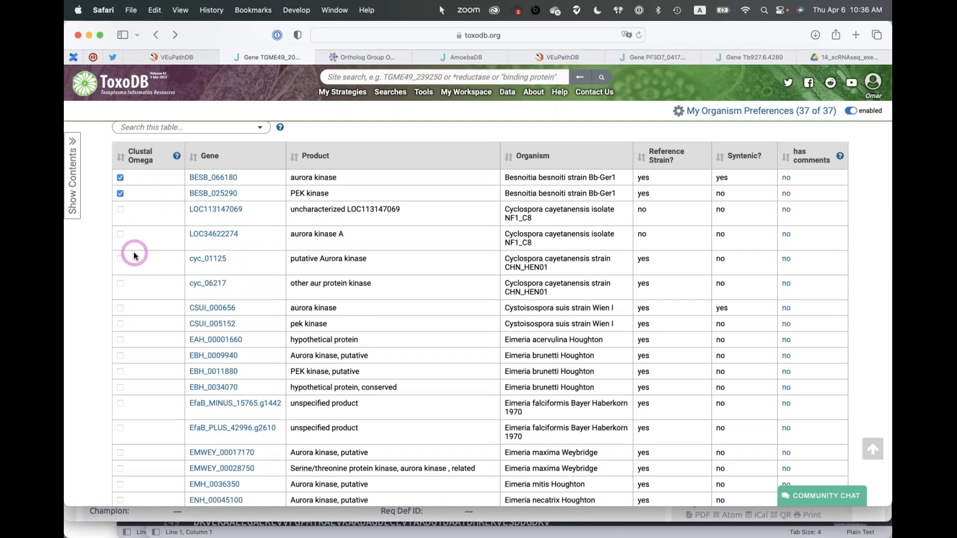
{"action": "left_click", "coordinate": [120, 235]}
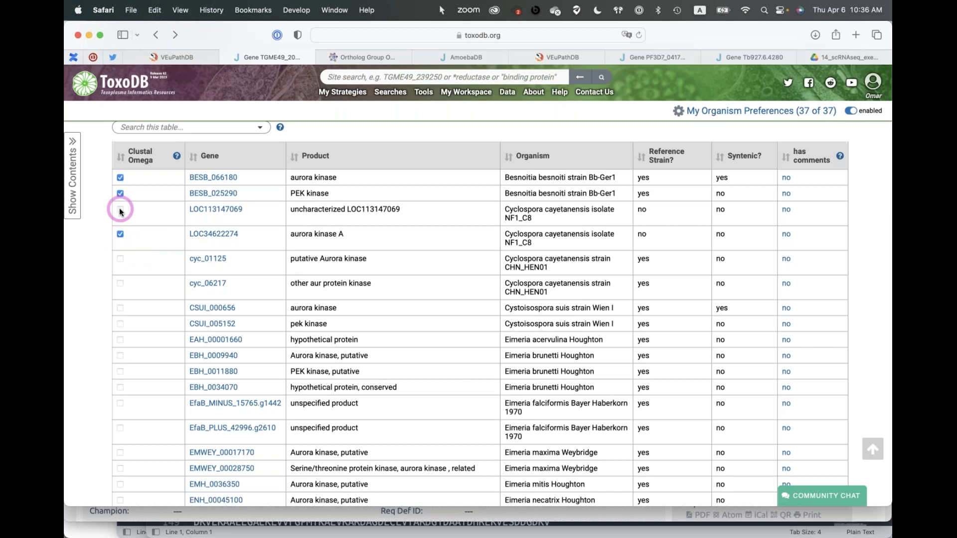
Step: Add CSUI_000656, CSUI_005152, EBH_0009940 and EBH_0011880 to the genes selected for the Clustal Omega alignment
{"action": "scroll", "coordinate": [152, 292], "scroll_direction": "down", "scroll_amount": 5}
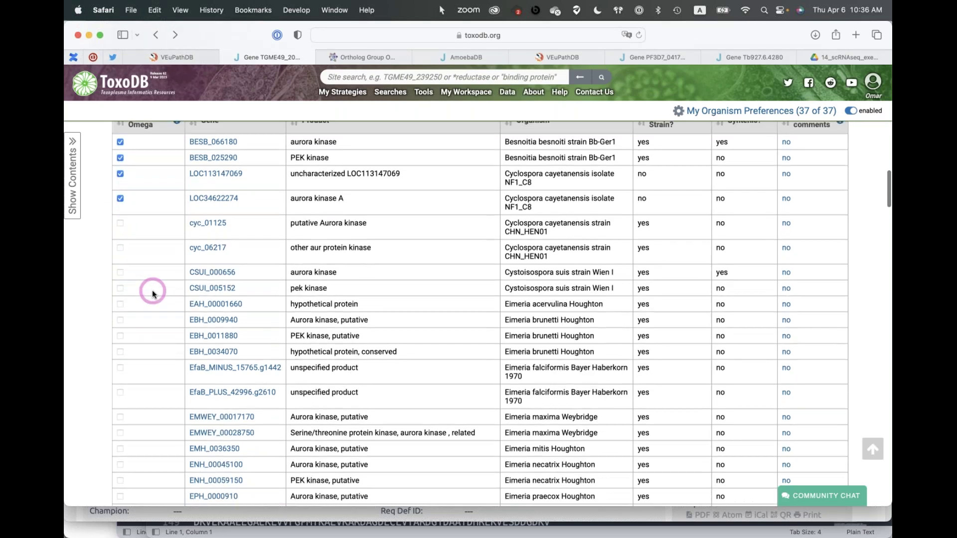
{"action": "left_click", "coordinate": [120, 197]}
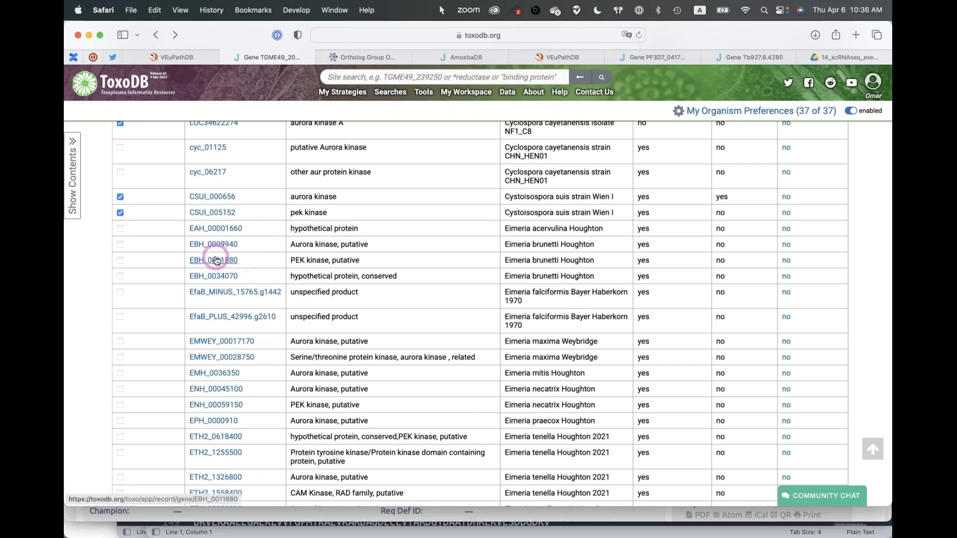
{"action": "left_click", "coordinate": [120, 244]}
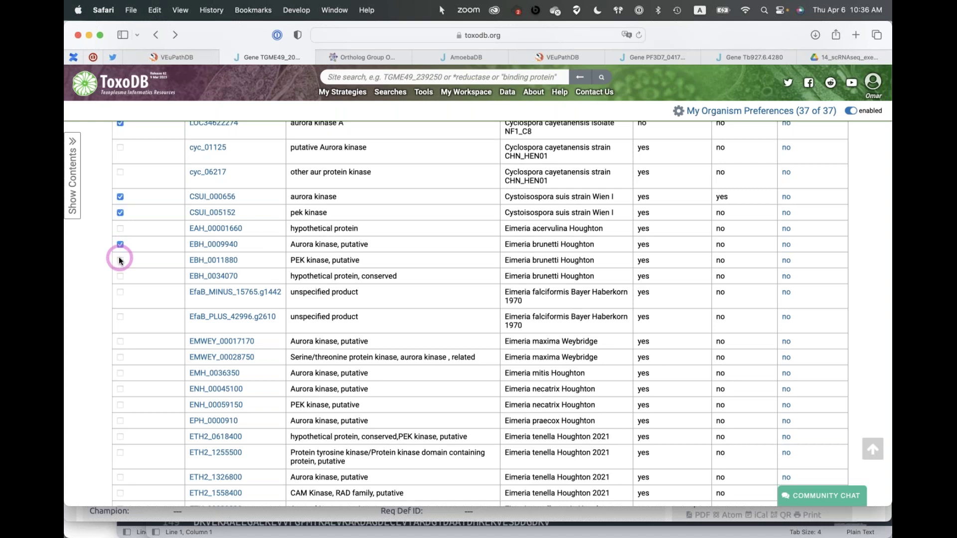
{"action": "left_click", "coordinate": [120, 260]}
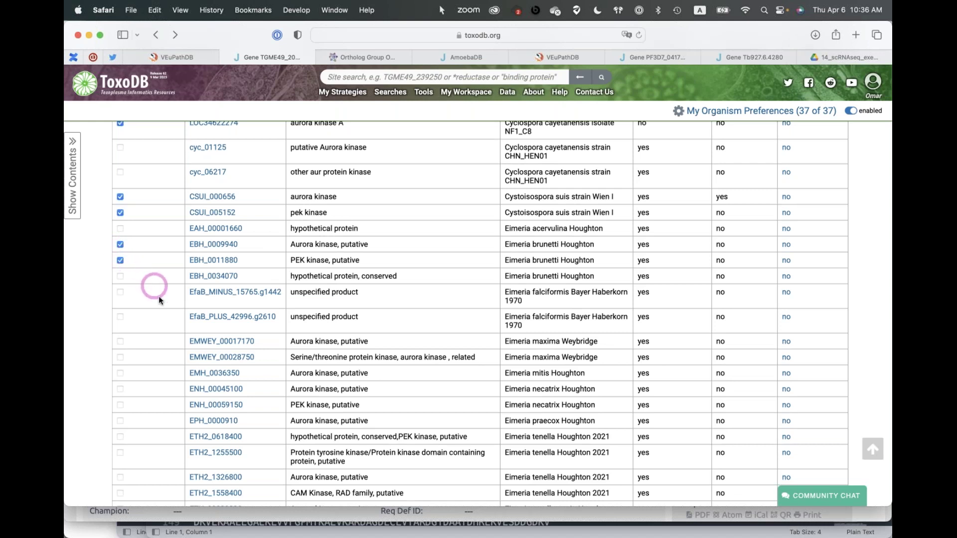
Step: Filter the Orthologs and Paralogs table by "me4" and select TGME49_210280 for the Clustal Omega alignment
{"action": "scroll", "coordinate": [153, 323], "scroll_direction": "down", "scroll_amount": 5}
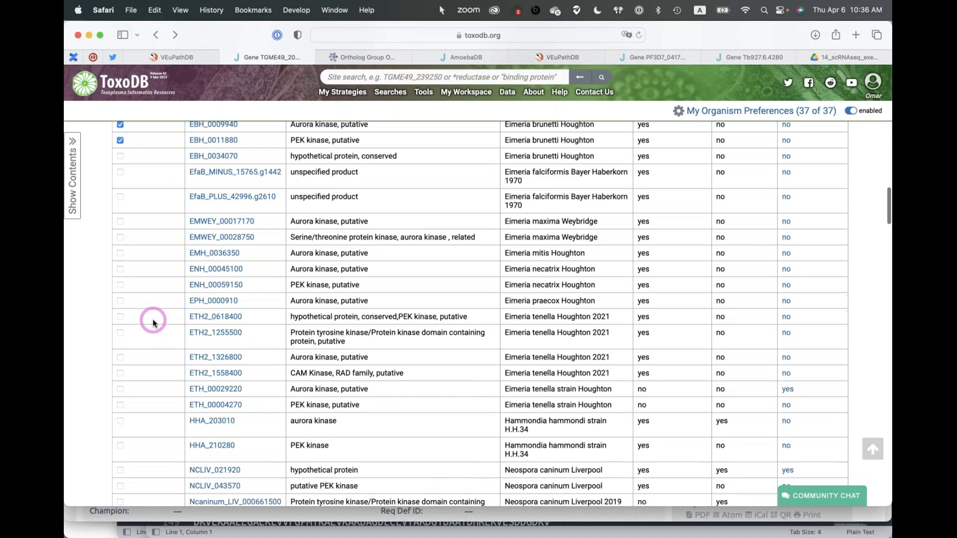
{"action": "scroll", "coordinate": [153, 321], "scroll_direction": "down", "scroll_amount": 2}
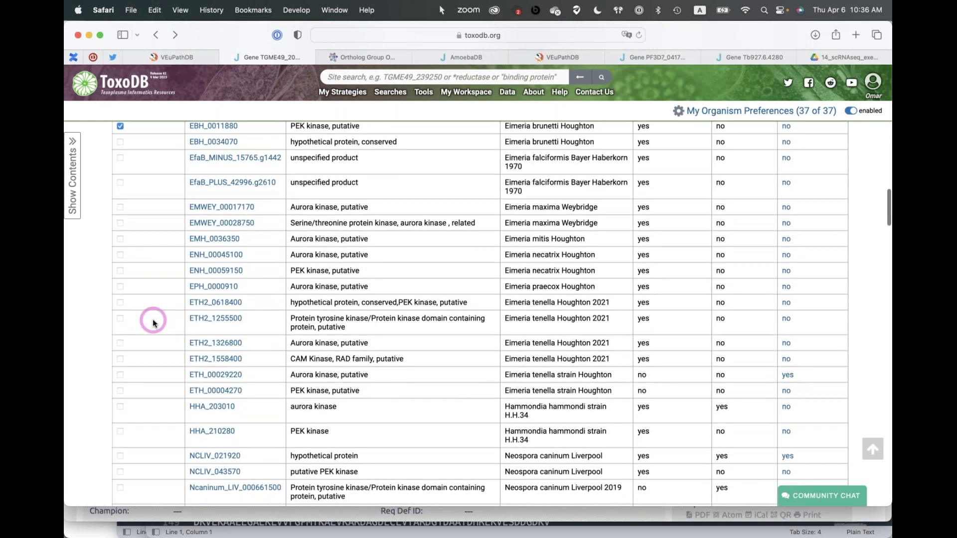
{"action": "scroll", "coordinate": [153, 321], "scroll_direction": "up", "scroll_amount": 17}
{"action": "left_click", "coordinate": [167, 274]}
{"action": "type", "text": "me4"}
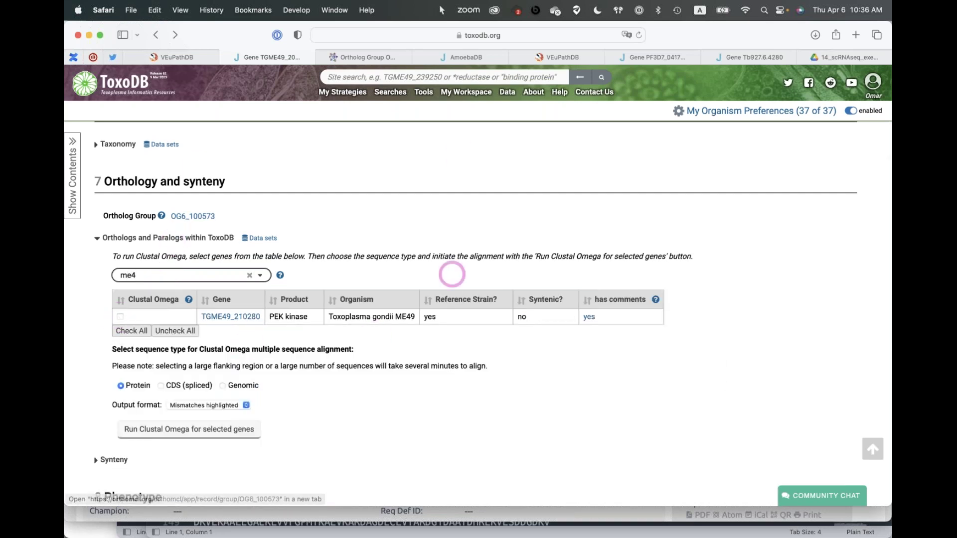
{"action": "left_click", "coordinate": [119, 319]}
{"action": "left_click", "coordinate": [119, 317]}
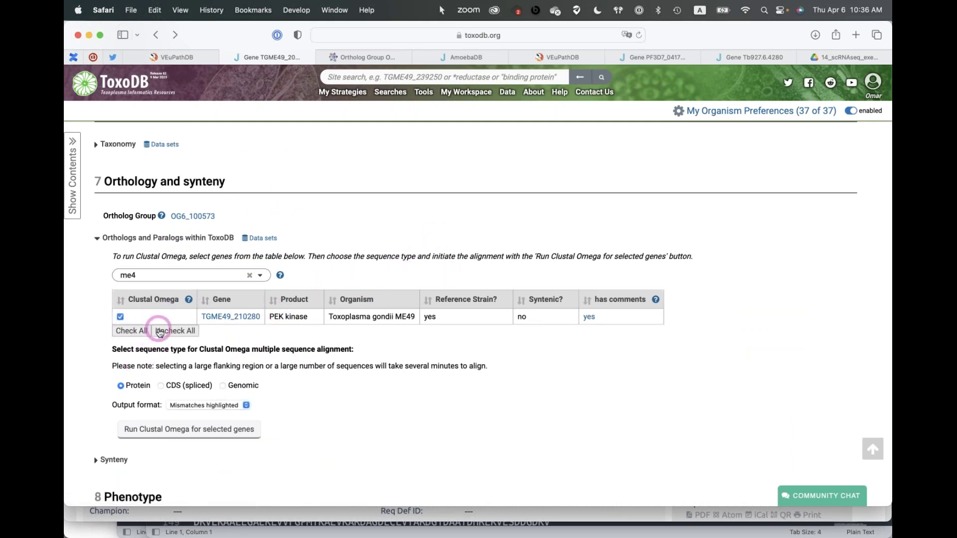
Step: Filter the orthologs table by "neo" and select Ncaninum_LIV_000661500 and Ncaninum_LIV_000514400 for the Clustal Omega alignment
{"action": "double_click", "coordinate": [143, 275]}
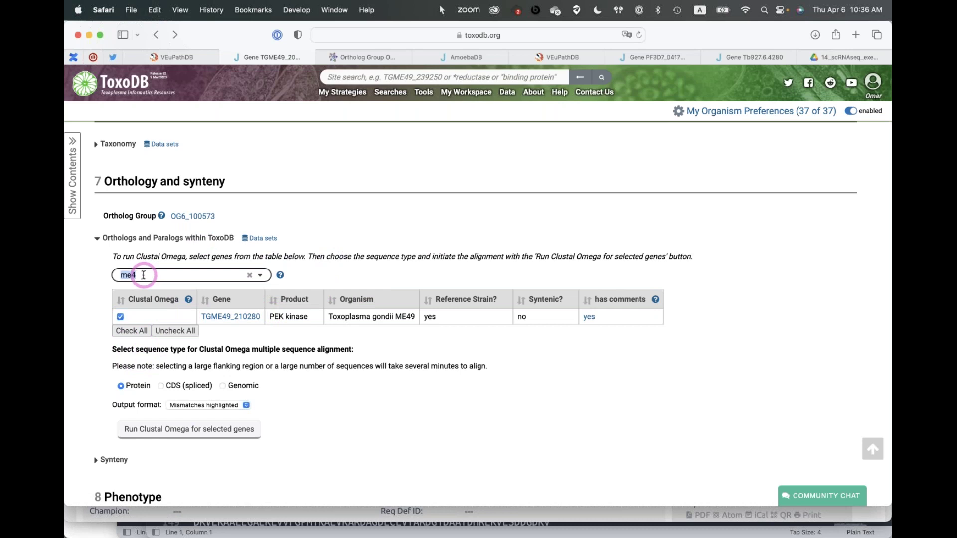
{"action": "type", "text": "neo"}
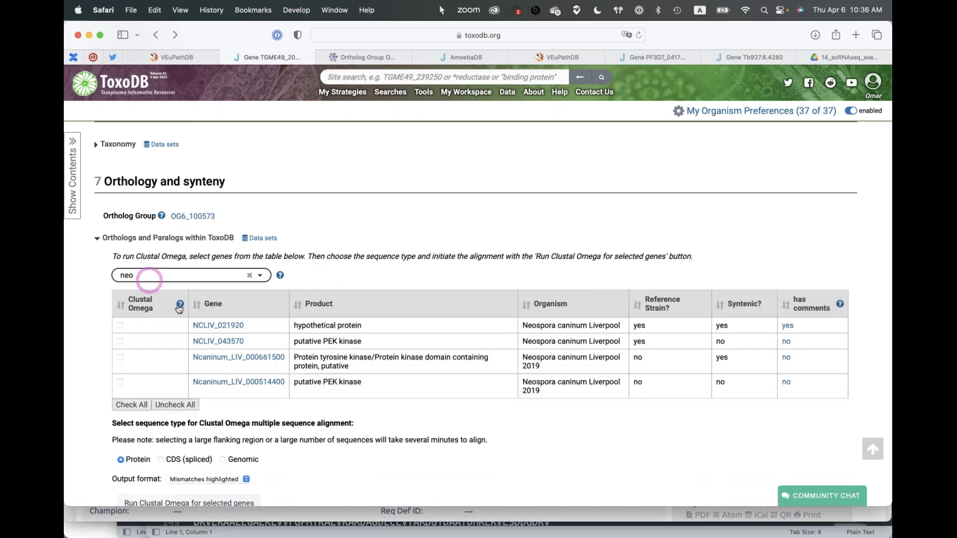
{"action": "left_click", "coordinate": [119, 359]}
{"action": "left_click", "coordinate": [120, 381]}
Step: Filter the orthologs table by "sar" and select SN3_02100145 and SN3_03100200 for the Clustal Omega alignment
{"action": "double_click", "coordinate": [133, 276]}
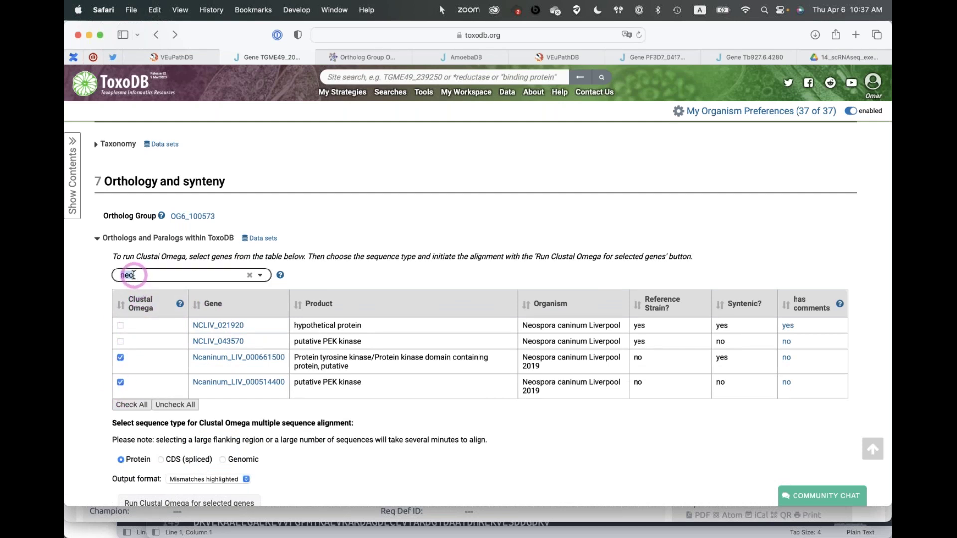
{"action": "type", "text": "sar"}
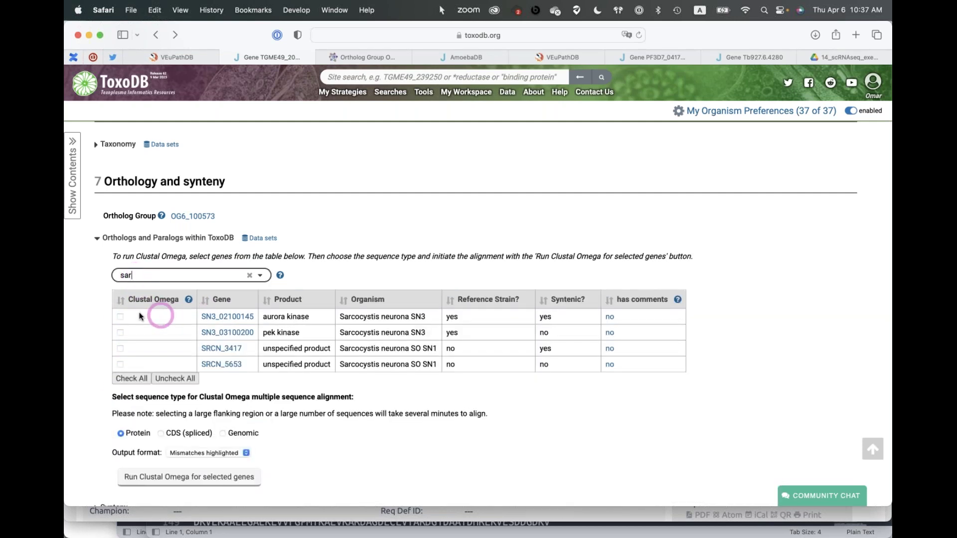
{"action": "left_click", "coordinate": [120, 316]}
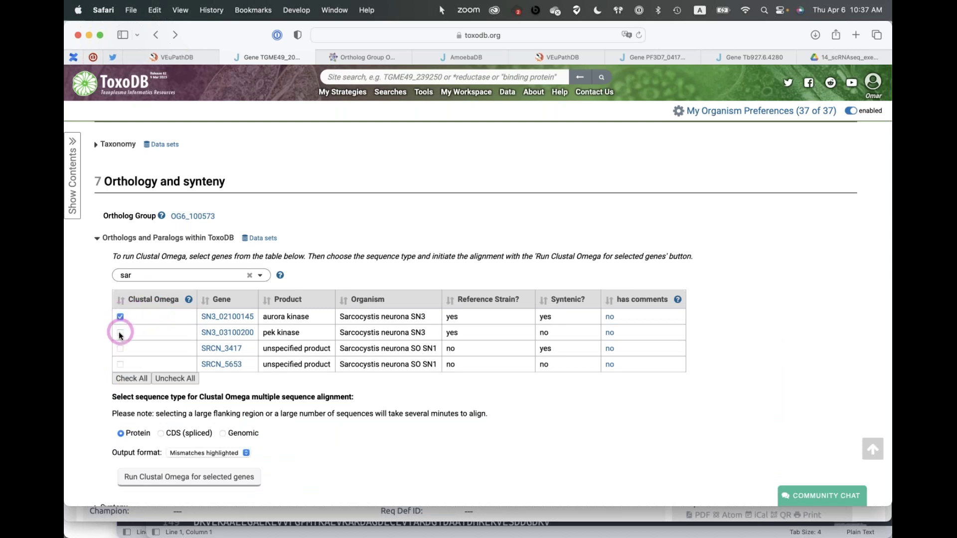
Step: Clear the orthologs table filter and run the Clustal Omega protein alignment for the selected genes with mismatches highlighted
{"action": "left_click", "coordinate": [249, 275]}
{"action": "scroll", "coordinate": [256, 368], "scroll_direction": "down", "scroll_amount": 7}
{"action": "scroll", "coordinate": [255, 374], "scroll_direction": "down", "scroll_amount": 20}
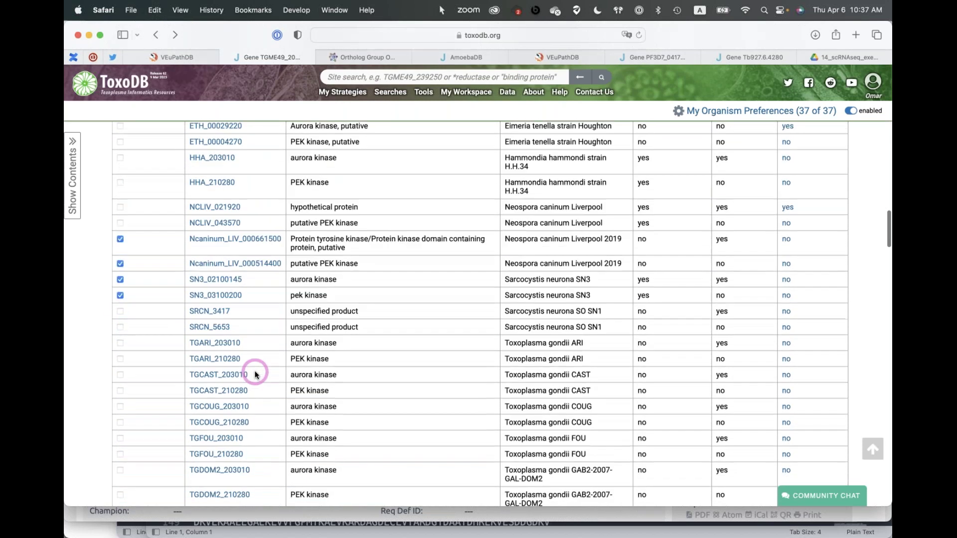
{"action": "scroll", "coordinate": [254, 373], "scroll_direction": "down", "scroll_amount": 8}
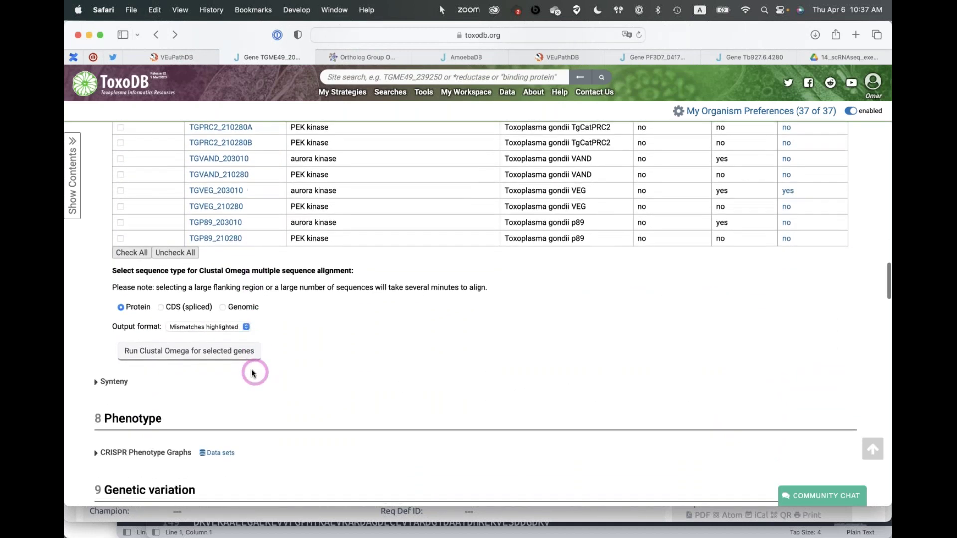
{"action": "left_click", "coordinate": [162, 351]}
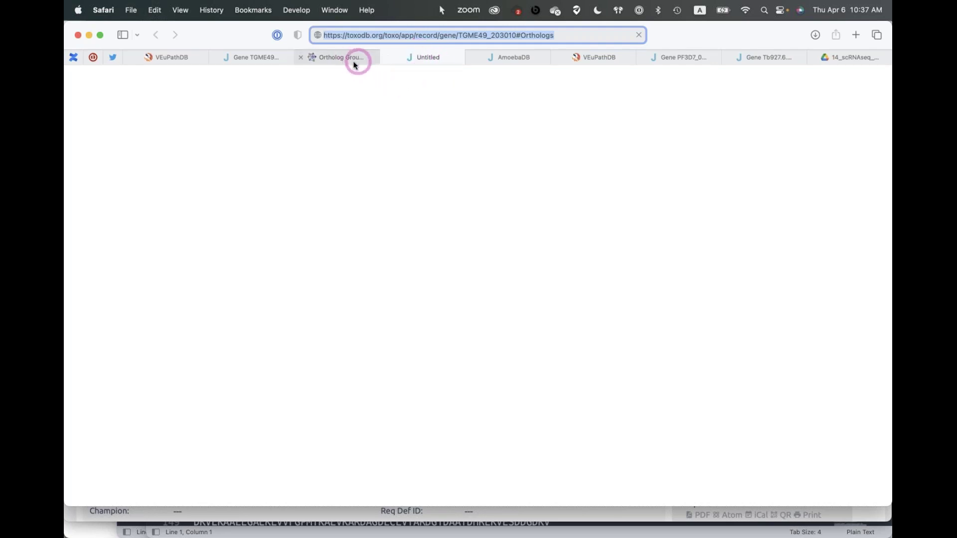
Step: Return to the TGME49_203010 gene record and review the start of its Orthology and synteny section
{"action": "left_click", "coordinate": [262, 55]}
{"action": "scroll", "coordinate": [363, 299], "scroll_direction": "up", "scroll_amount": 15}
{"action": "scroll", "coordinate": [363, 299], "scroll_direction": "up", "scroll_amount": 3}
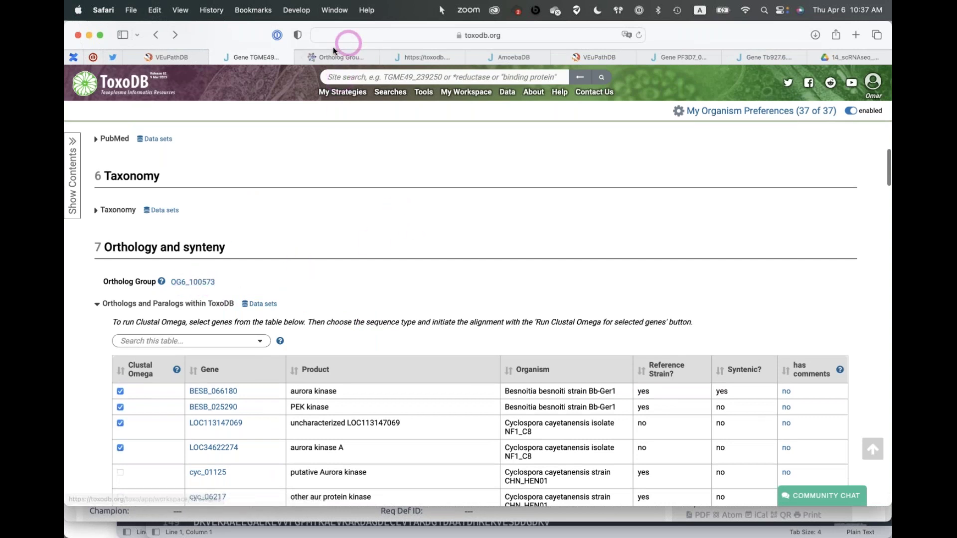
Step: Open the Clustal Omega multiple sequence alignment result and examine the aligned protein sequences
{"action": "left_click", "coordinate": [421, 58]}
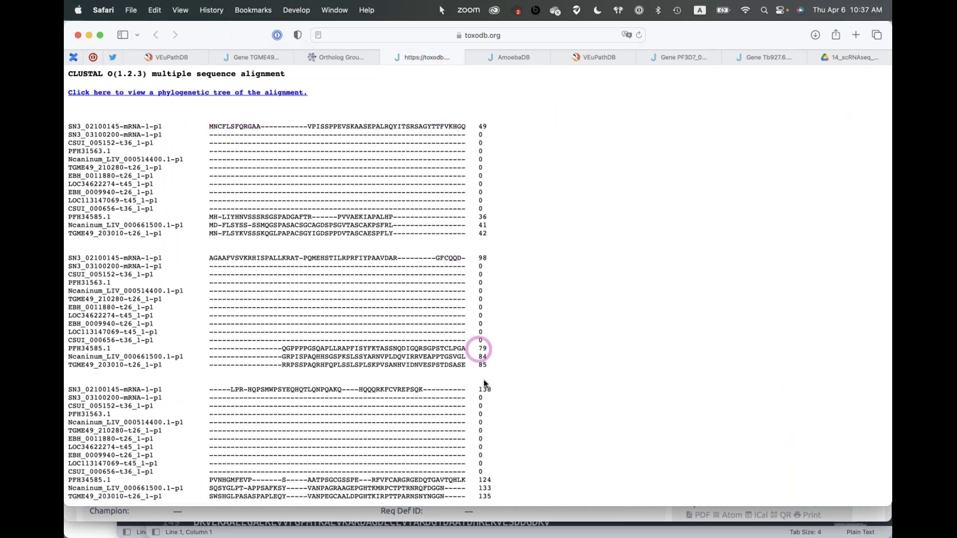
{"action": "scroll", "coordinate": [485, 387], "scroll_direction": "down", "scroll_amount": 20}
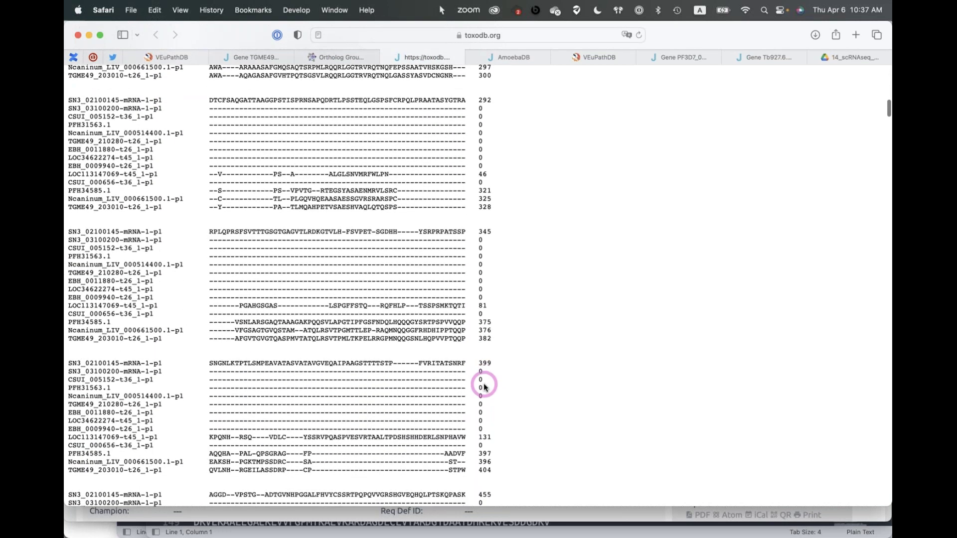
{"action": "scroll", "coordinate": [485, 387], "scroll_direction": "down", "scroll_amount": 15}
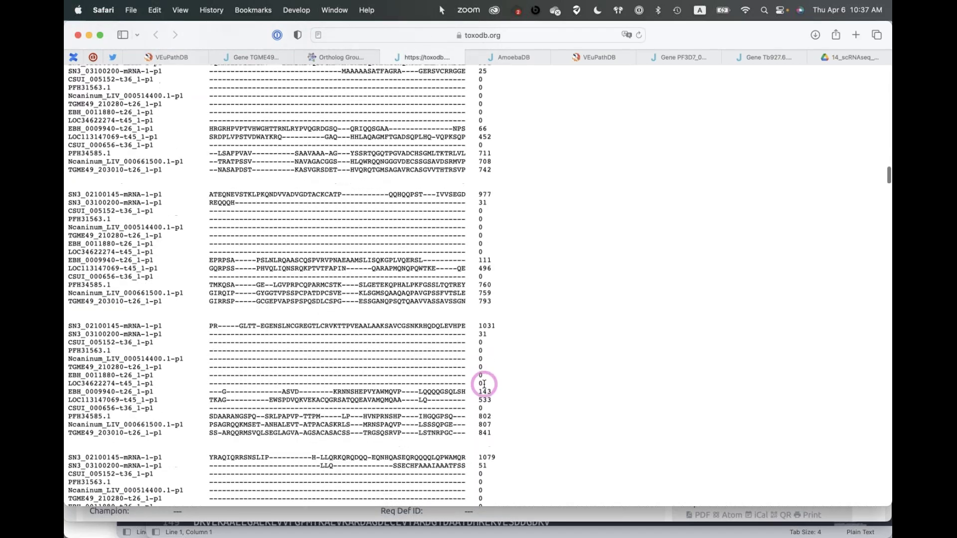
Step: Look through the Clustal Omega multiple sequence alignment and open its phylogenetic tree
{"action": "scroll", "coordinate": [484, 384], "scroll_direction": "down", "scroll_amount": 12}
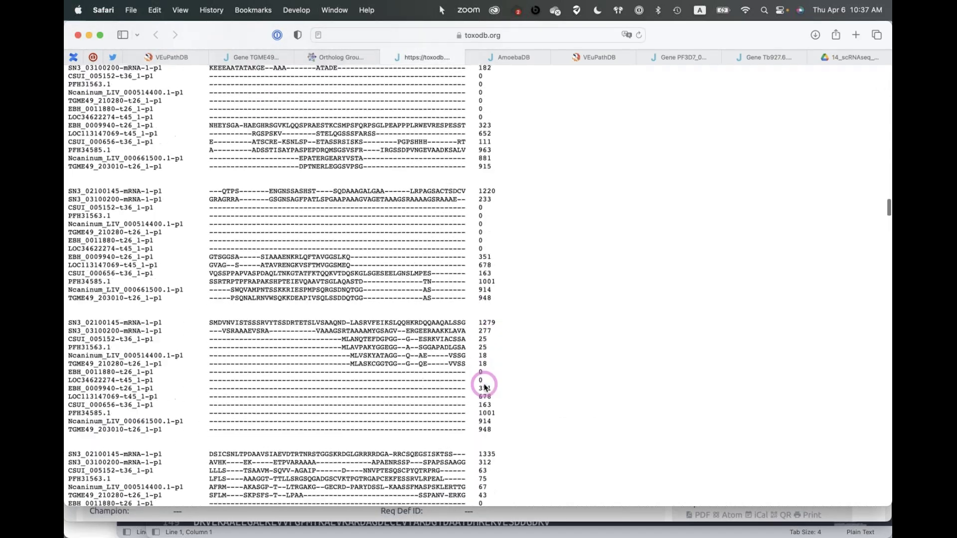
{"action": "scroll", "coordinate": [484, 387], "scroll_direction": "down", "scroll_amount": 12}
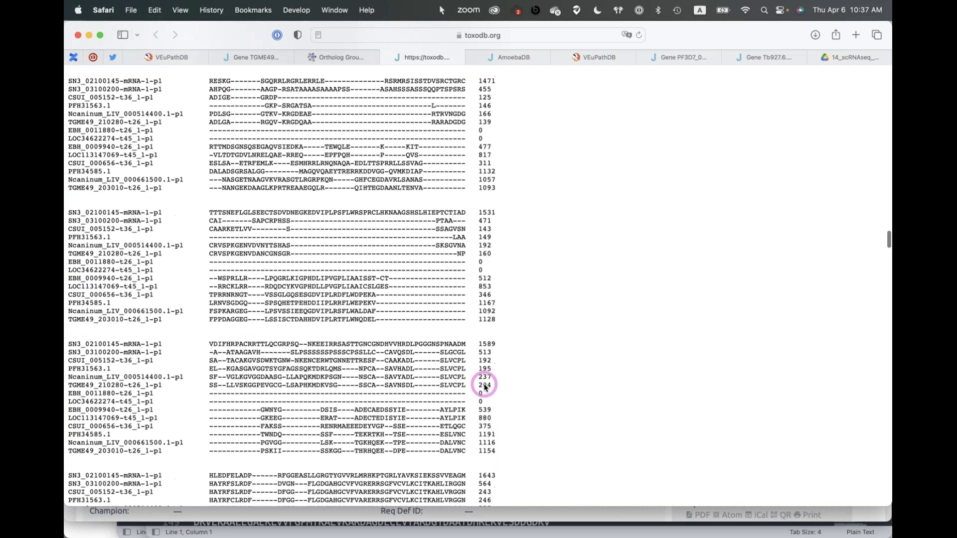
{"action": "scroll", "coordinate": [485, 386], "scroll_direction": "down", "scroll_amount": 3}
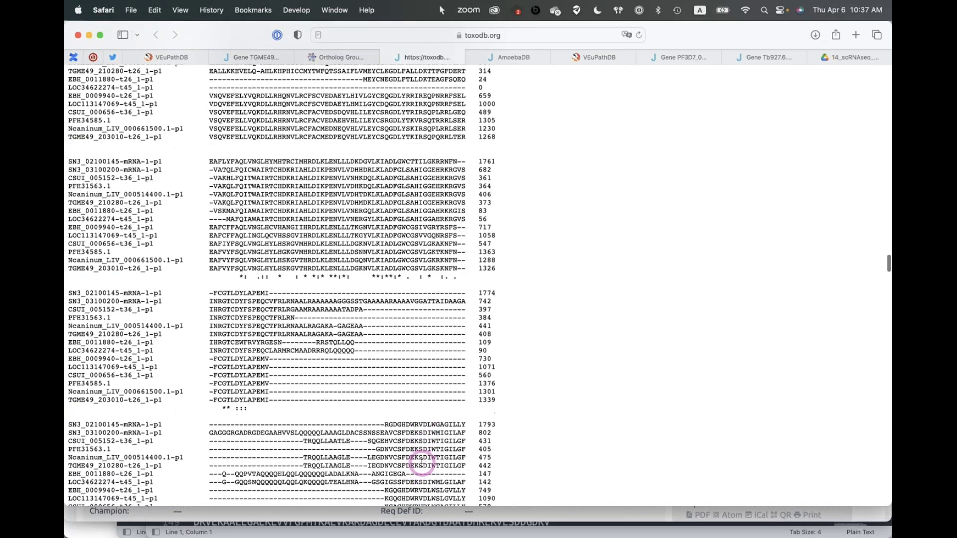
{"action": "scroll", "coordinate": [422, 463], "scroll_direction": "down", "scroll_amount": 10}
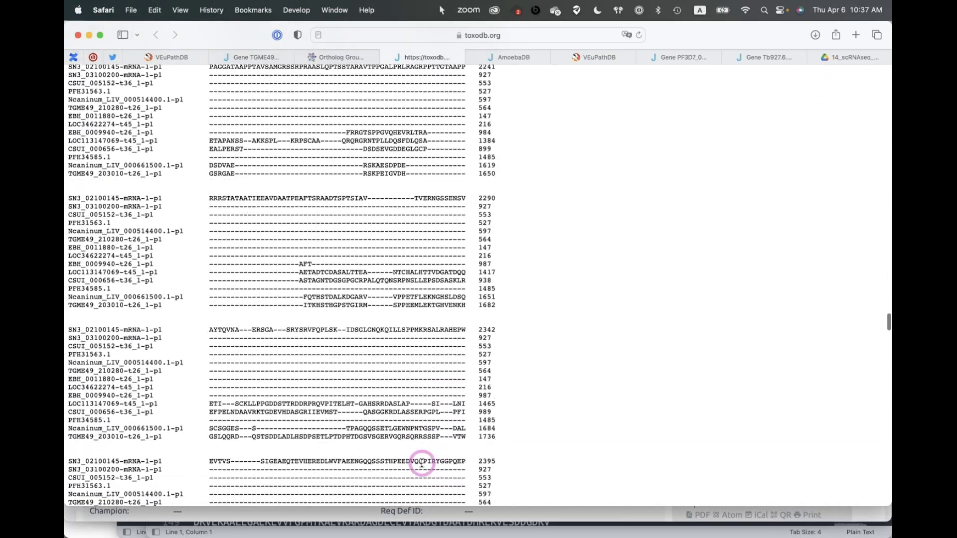
{"action": "scroll", "coordinate": [422, 463], "scroll_direction": "up", "scroll_amount": 15}
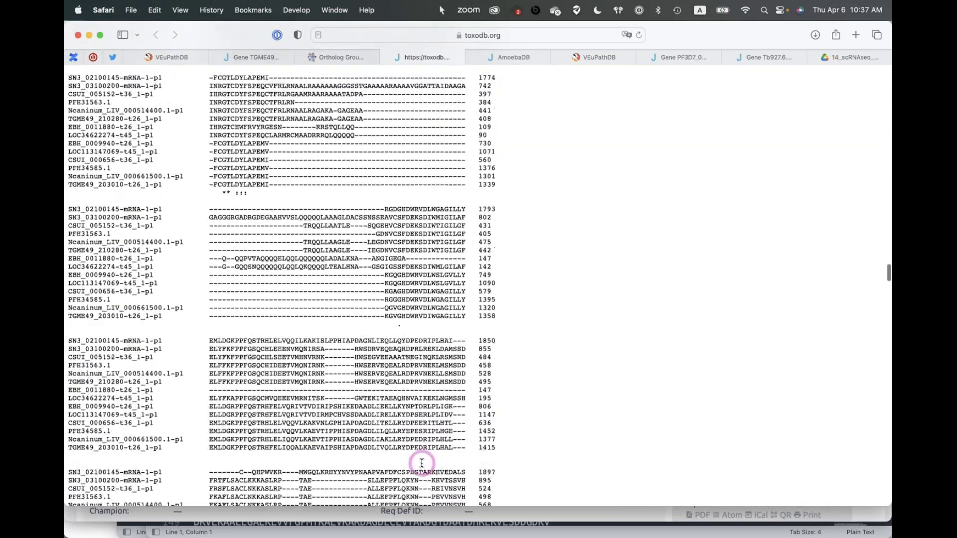
{"action": "scroll", "coordinate": [421, 463], "scroll_direction": "up", "scroll_amount": 15}
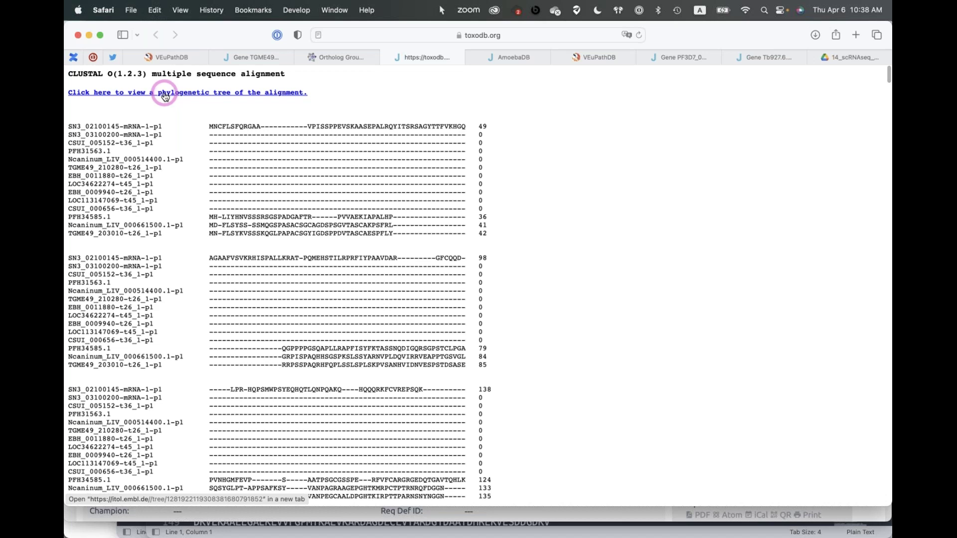
{"action": "left_click", "coordinate": [189, 93]}
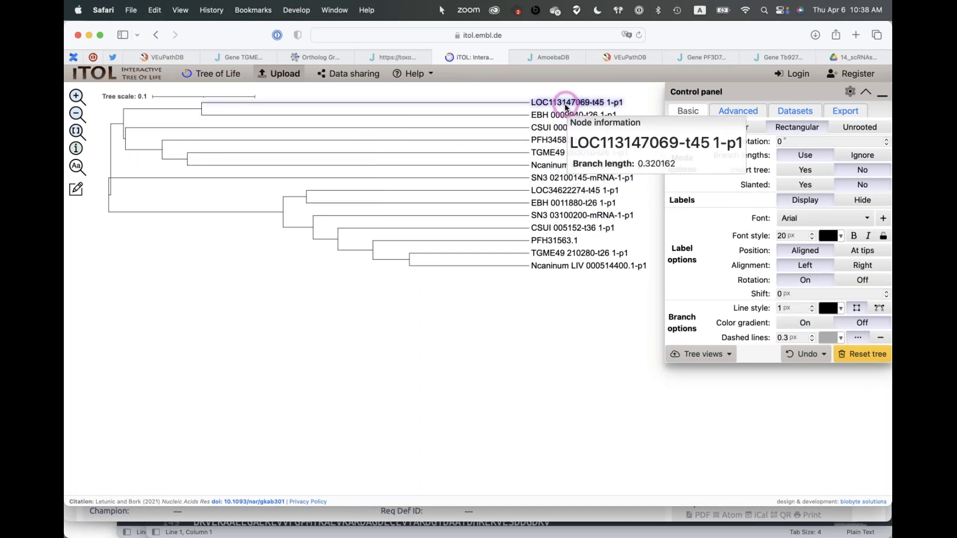
{"action": "mouse_move", "coordinate": [360, 166]}
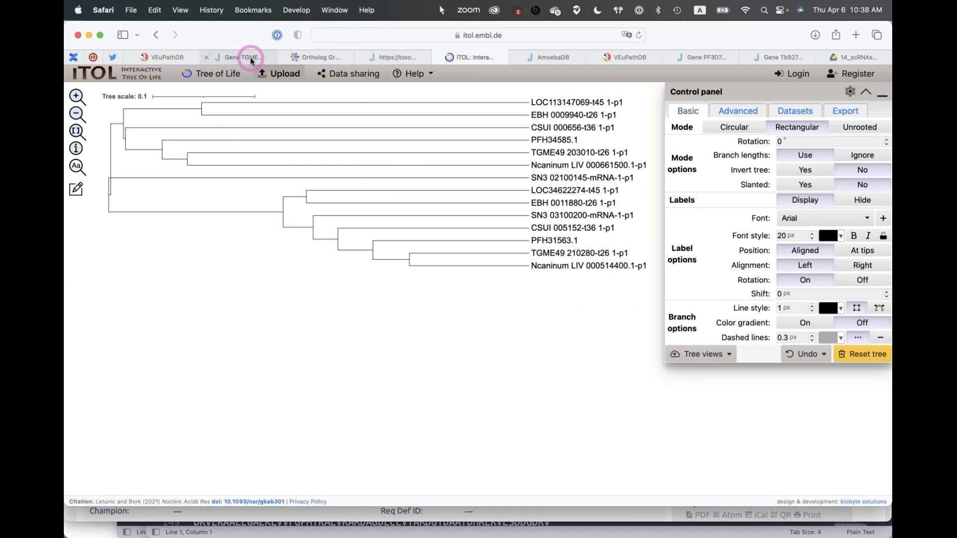
Step: Return to the ortholog group OG6_100573 page and examine its total number of proteins and phyletic distribution
{"action": "left_click", "coordinate": [251, 58]}
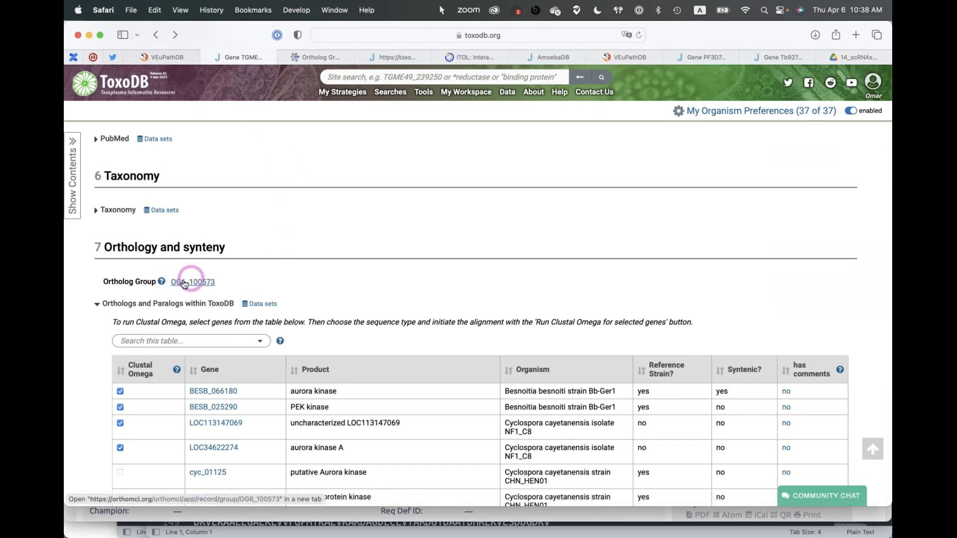
{"action": "left_click", "coordinate": [316, 58]}
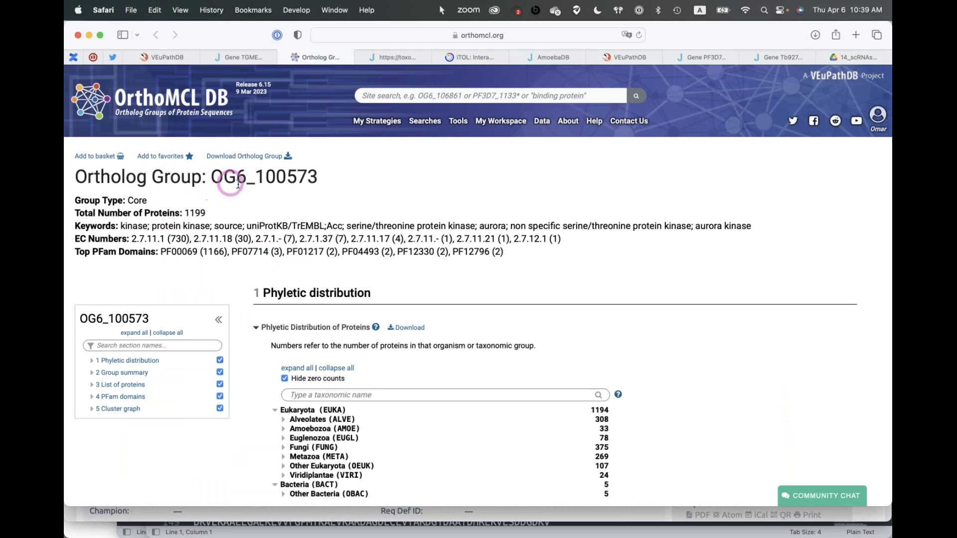
{"action": "left_click_drag", "start_coordinate": [189, 212], "coordinate": [208, 212]}
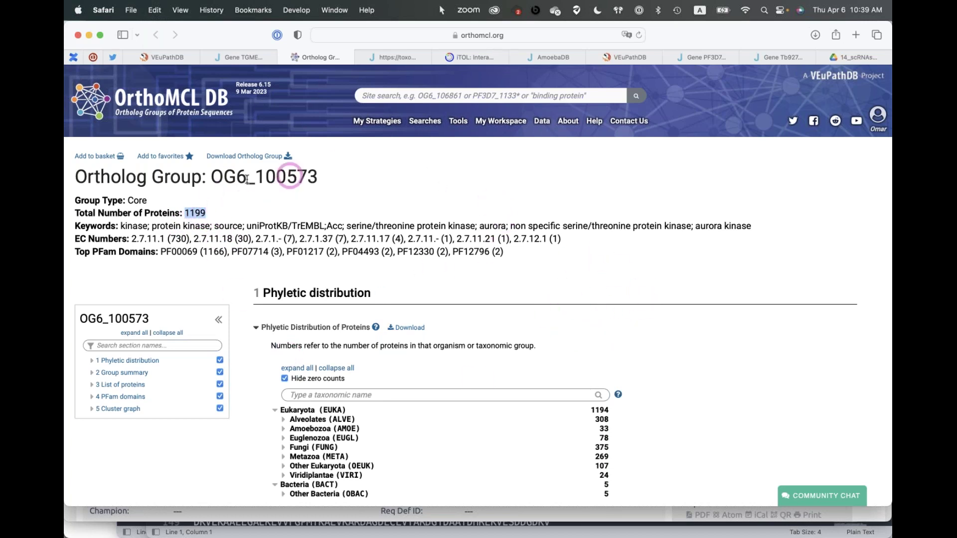
{"action": "scroll", "coordinate": [548, 264], "scroll_direction": "down", "scroll_amount": 2}
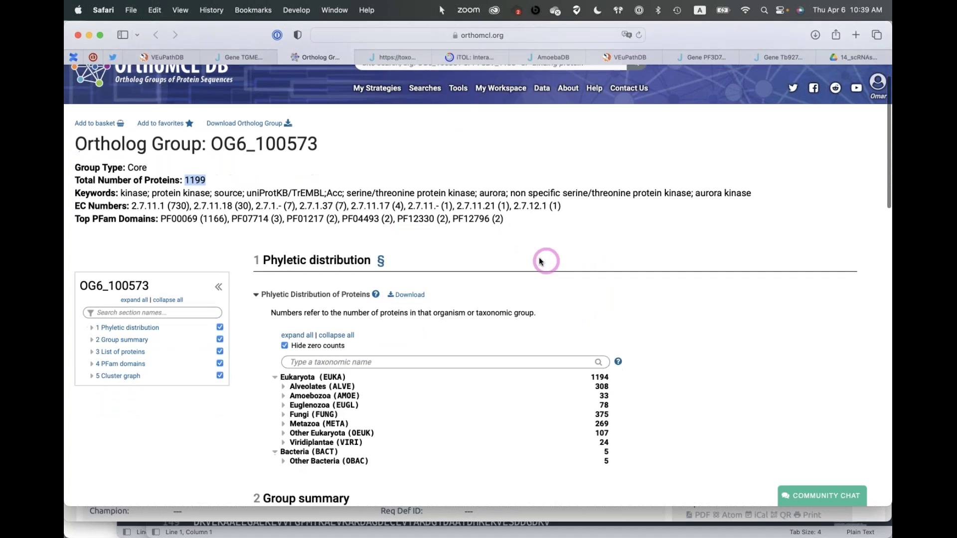
{"action": "scroll", "coordinate": [577, 279], "scroll_direction": "down", "scroll_amount": 5}
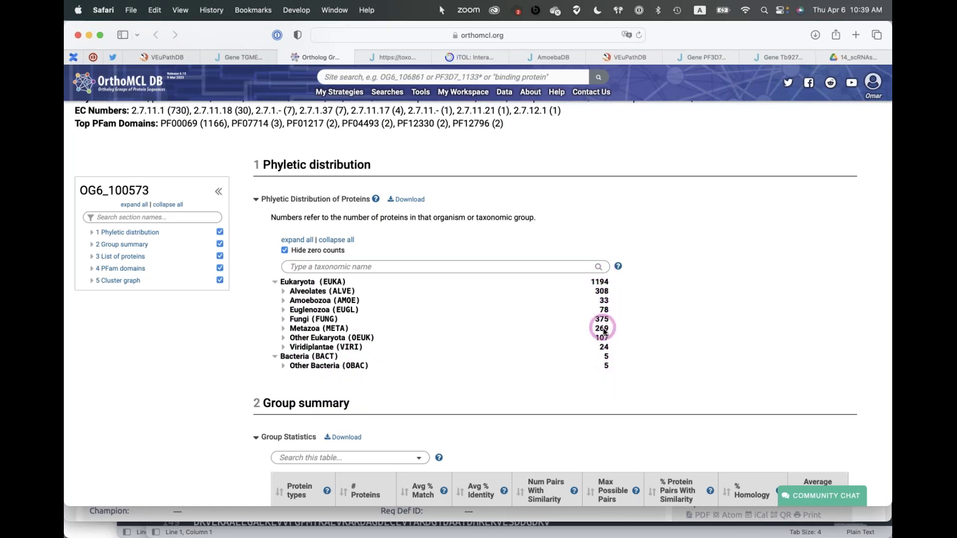
Step: Expand Alveolates, Apicomplexa and Coccidia in the phyletic distribution and examine the protein counts per coccidian organism
{"action": "left_click", "coordinate": [284, 292]}
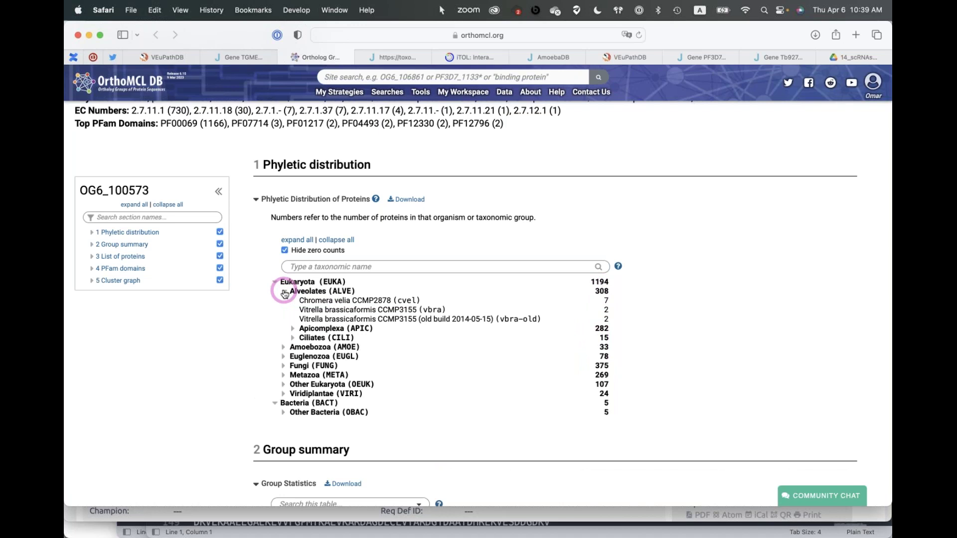
{"action": "left_click", "coordinate": [294, 329]}
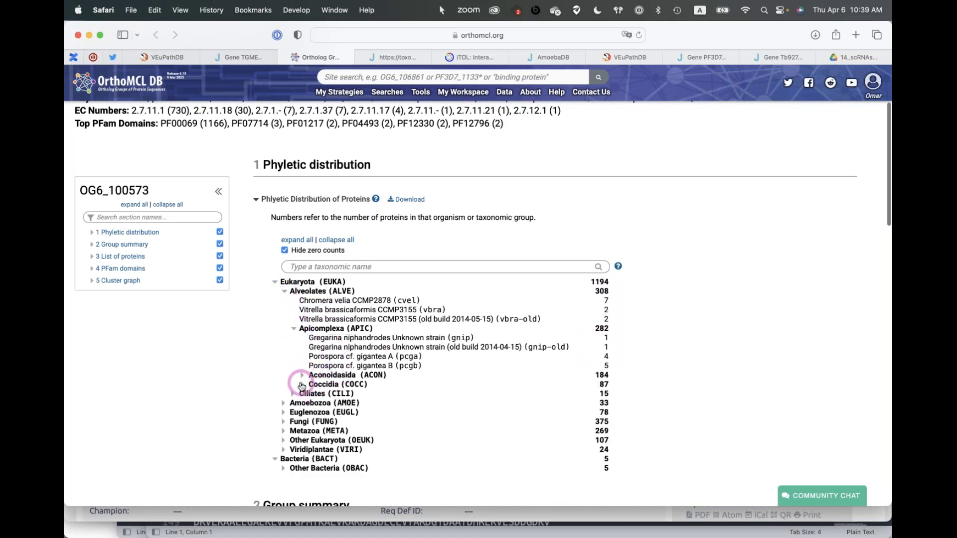
{"action": "left_click", "coordinate": [303, 384]}
{"action": "scroll", "coordinate": [540, 441], "scroll_direction": "down", "scroll_amount": 5}
{"action": "scroll", "coordinate": [540, 440], "scroll_direction": "down", "scroll_amount": 6}
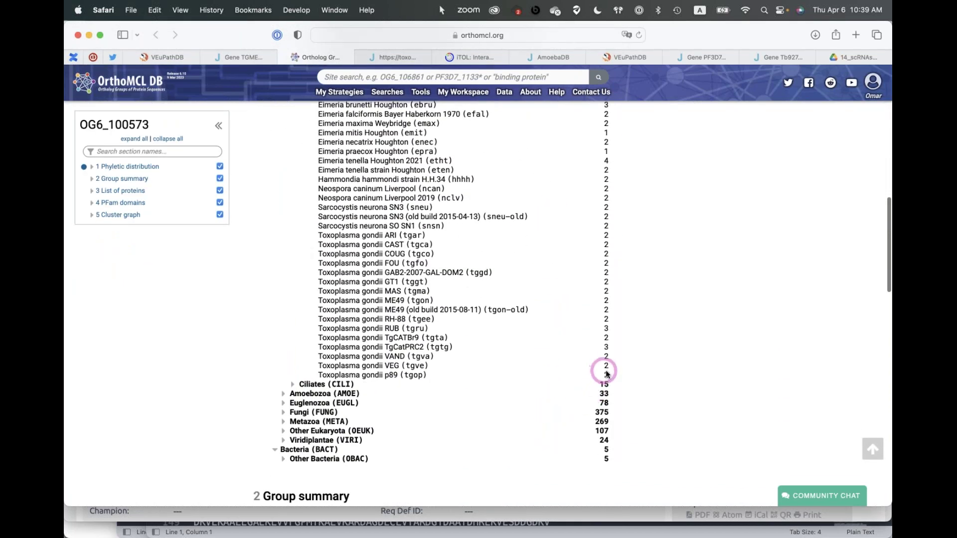
{"action": "scroll", "coordinate": [595, 287], "scroll_direction": "up", "scroll_amount": 7}
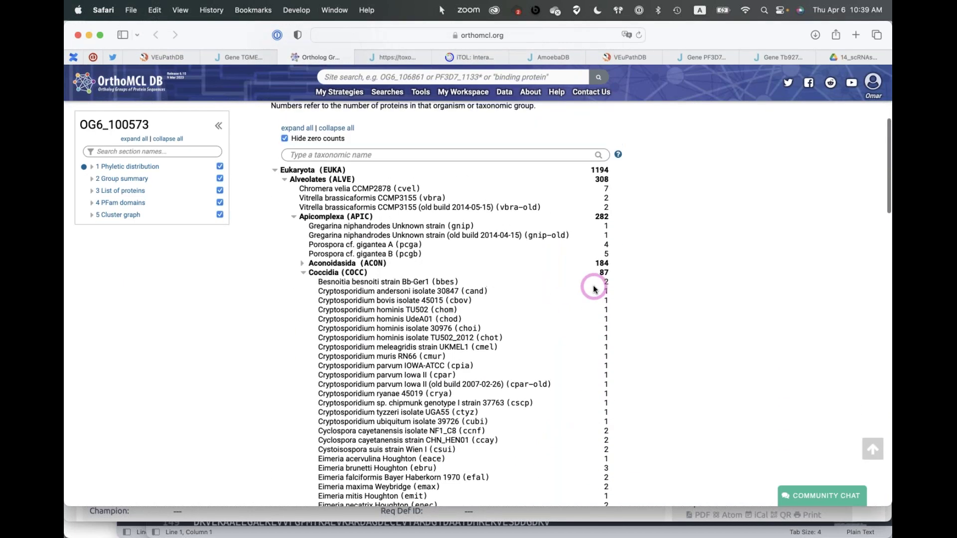
Step: Expand Aconoidasida, Piroplasmida and Haemosporida in the phyletic distribution and examine the protein counts per organism down to the group summary
{"action": "left_click", "coordinate": [302, 263]}
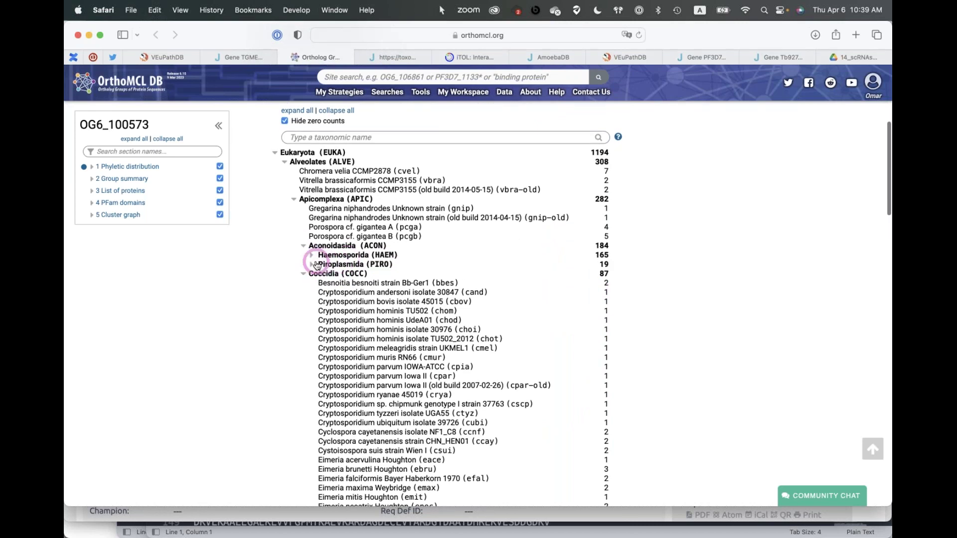
{"action": "left_click", "coordinate": [314, 265]}
{"action": "left_click", "coordinate": [313, 255]}
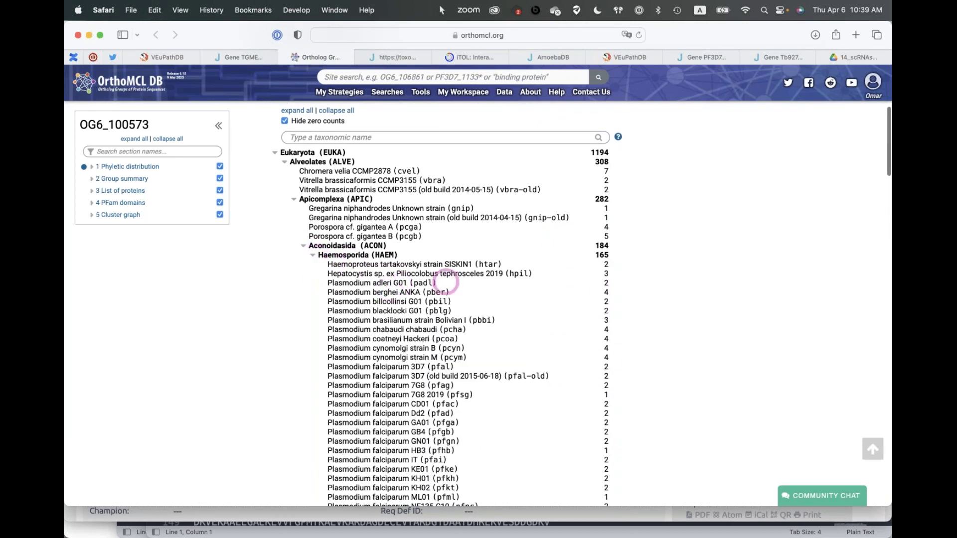
{"action": "scroll", "coordinate": [454, 352], "scroll_direction": "down", "scroll_amount": 5}
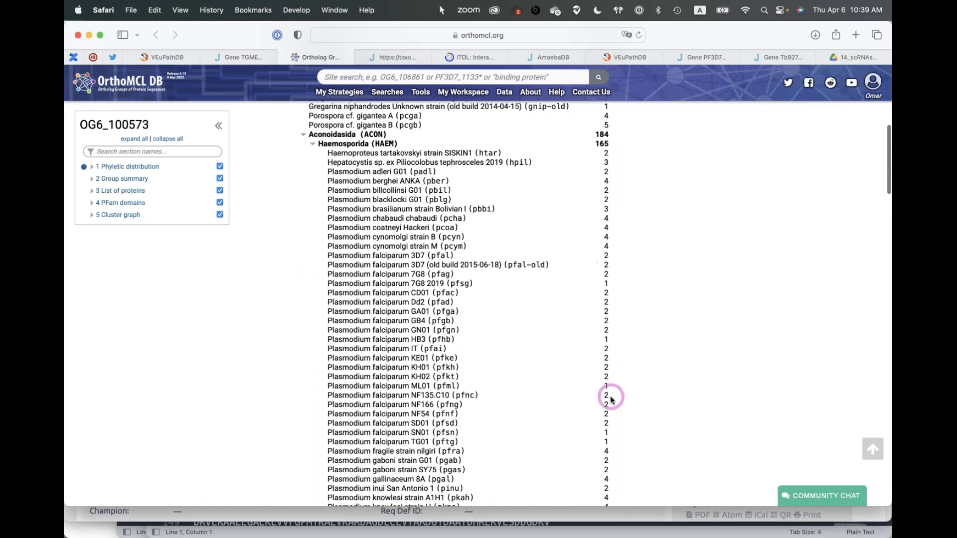
{"action": "scroll", "coordinate": [609, 397], "scroll_direction": "down", "scroll_amount": 2}
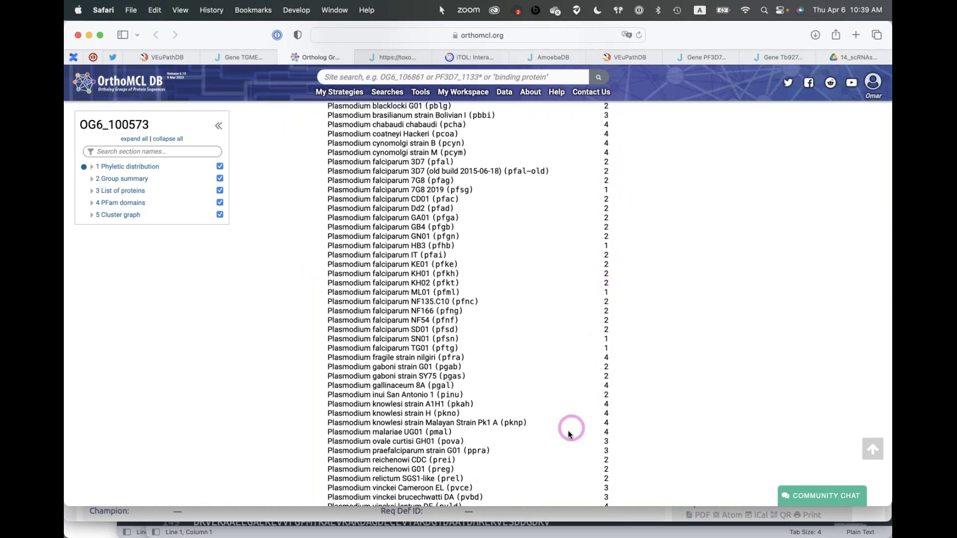
{"action": "scroll", "coordinate": [570, 431], "scroll_direction": "down", "scroll_amount": 2}
{"action": "scroll", "coordinate": [568, 432], "scroll_direction": "down", "scroll_amount": 5}
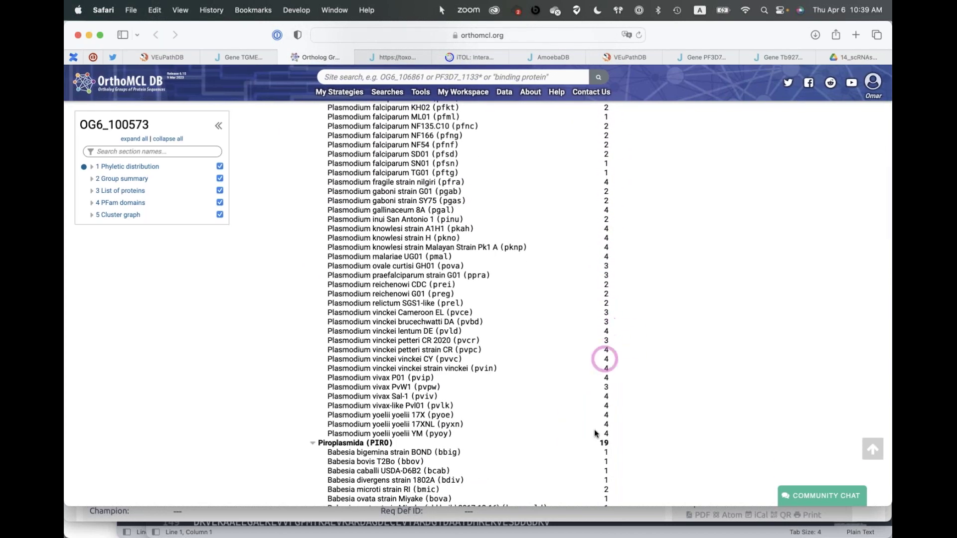
{"action": "scroll", "coordinate": [589, 458], "scroll_direction": "down", "scroll_amount": 10}
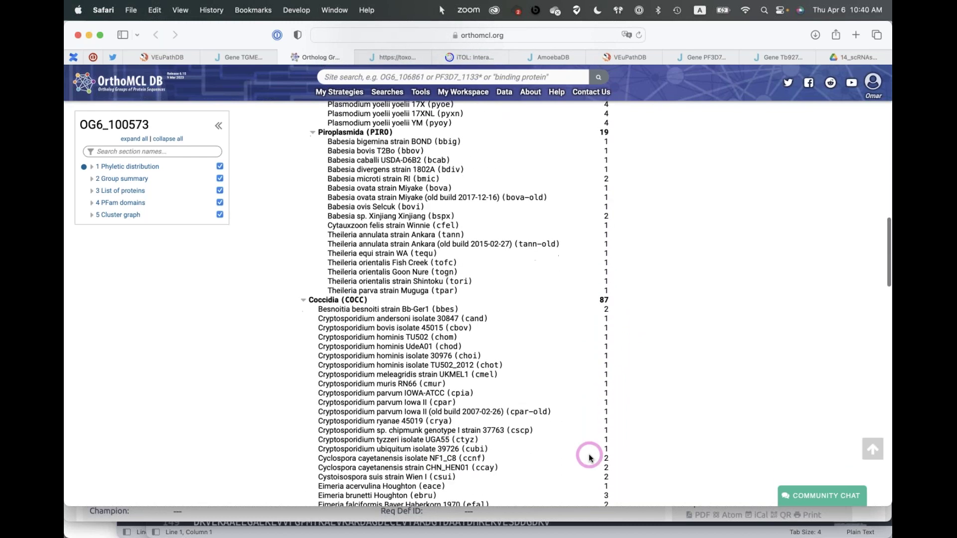
{"action": "scroll", "coordinate": [590, 458], "scroll_direction": "down", "scroll_amount": 20}
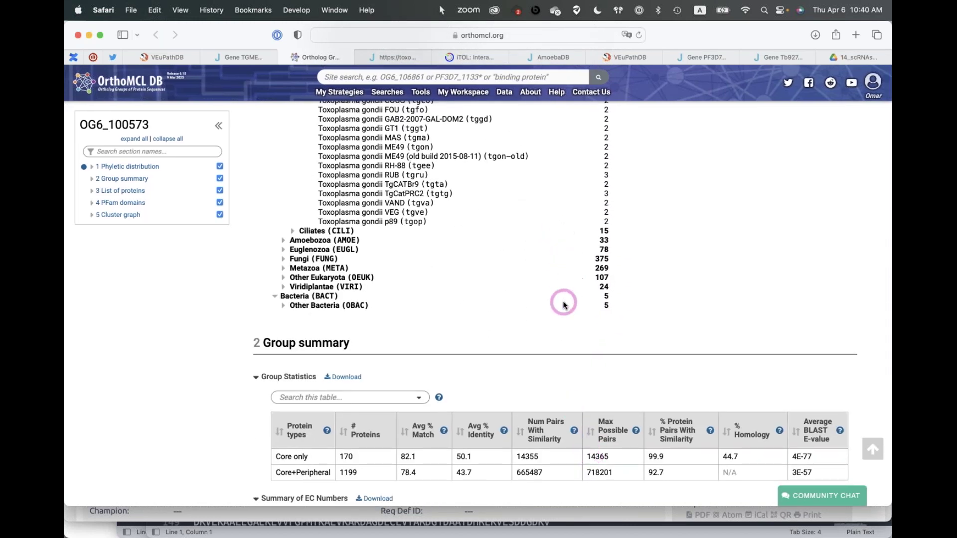
Step: Return to the ToxoDB gene page and expand the Synteny section below the orthologs table to view its genome browser
{"action": "left_click", "coordinate": [244, 58]}
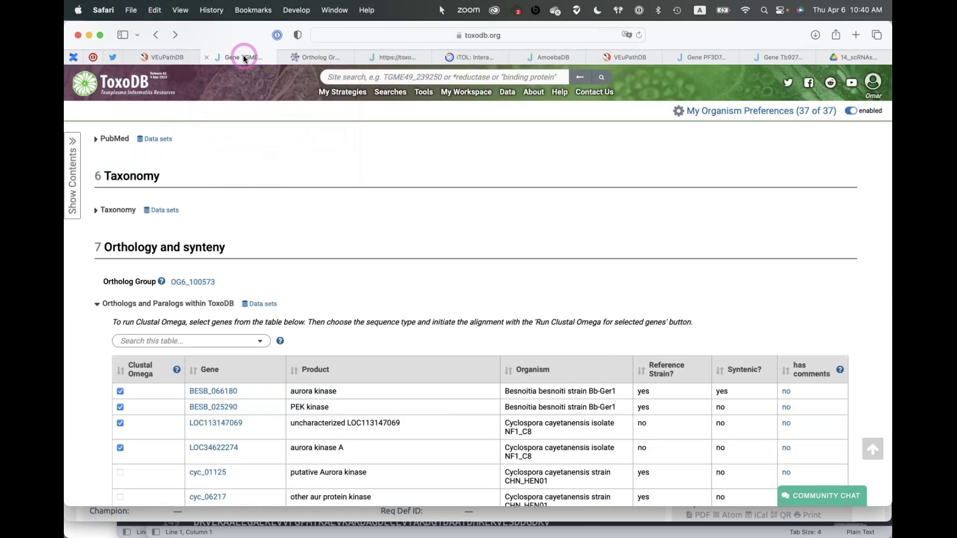
{"action": "scroll", "coordinate": [405, 271], "scroll_direction": "down", "scroll_amount": 15}
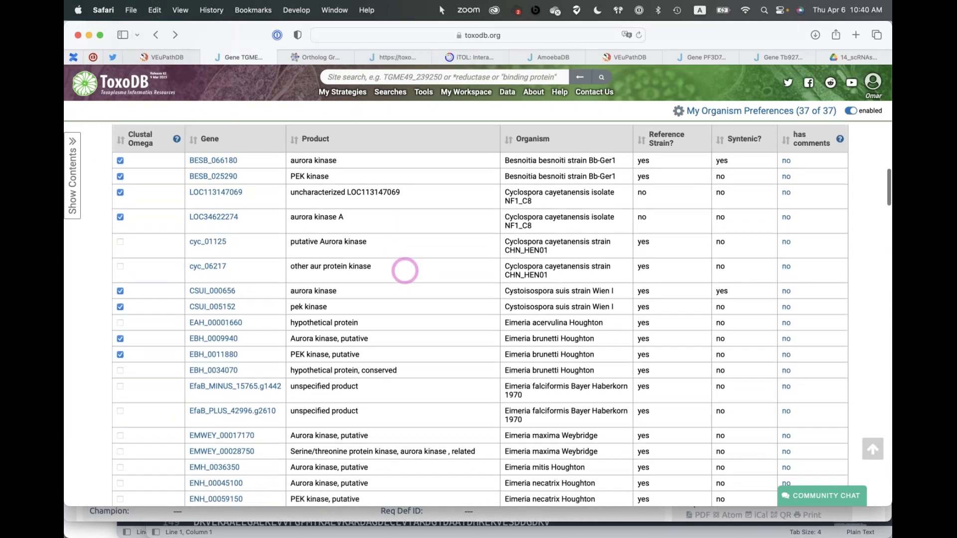
{"action": "scroll", "coordinate": [405, 270], "scroll_direction": "down", "scroll_amount": 15}
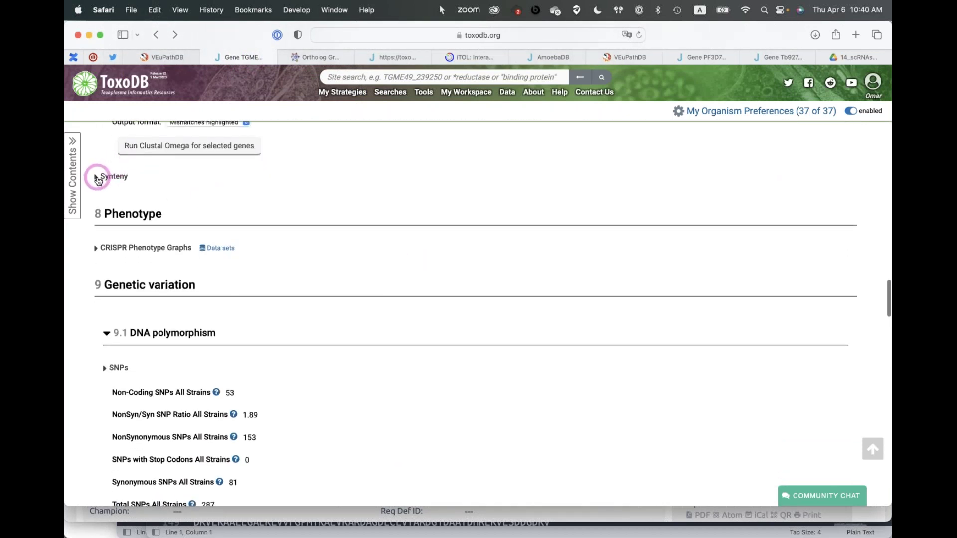
{"action": "left_click", "coordinate": [97, 178]}
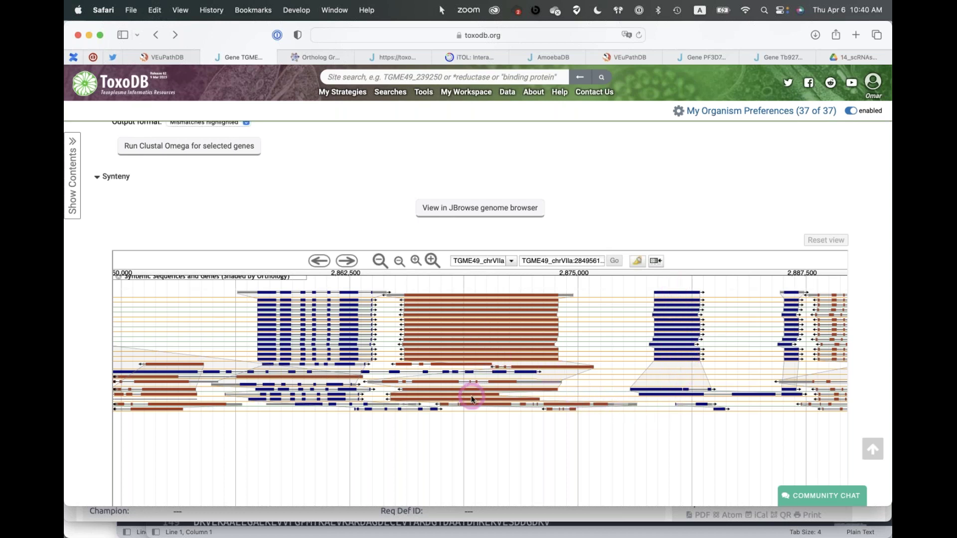
{"action": "scroll", "coordinate": [471, 396], "scroll_direction": "down", "scroll_amount": 4}
{"action": "scroll", "coordinate": [471, 396], "scroll_direction": "up", "scroll_amount": 2}
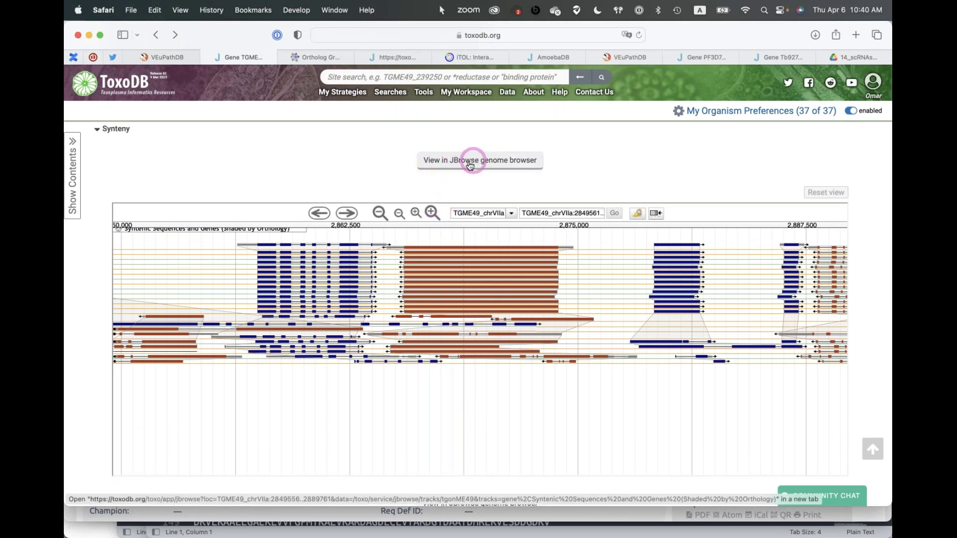
Step: Check the details of several syntenic aurora kinase genes in the synteny view, including HHA_203010, and close them
{"action": "left_click", "coordinate": [538, 257]}
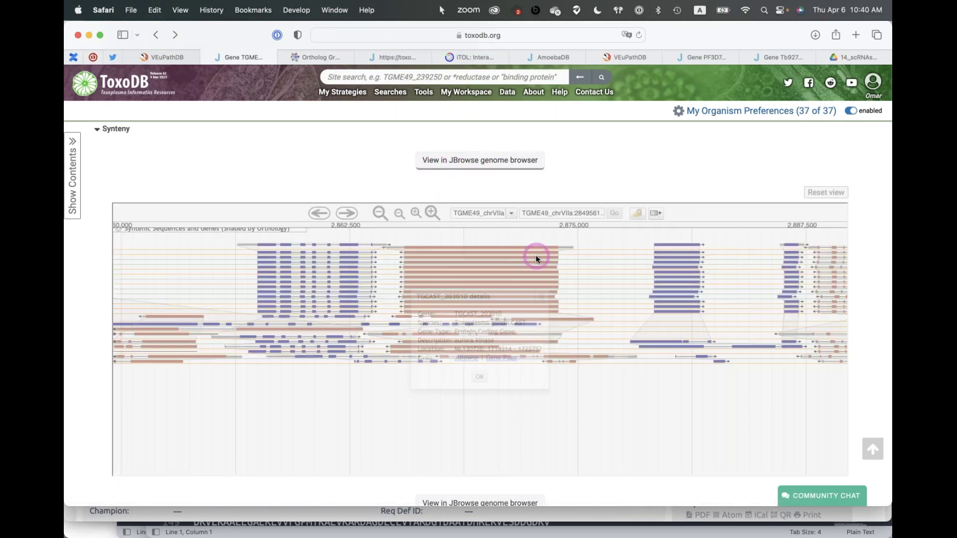
{"action": "left_click", "coordinate": [537, 299]}
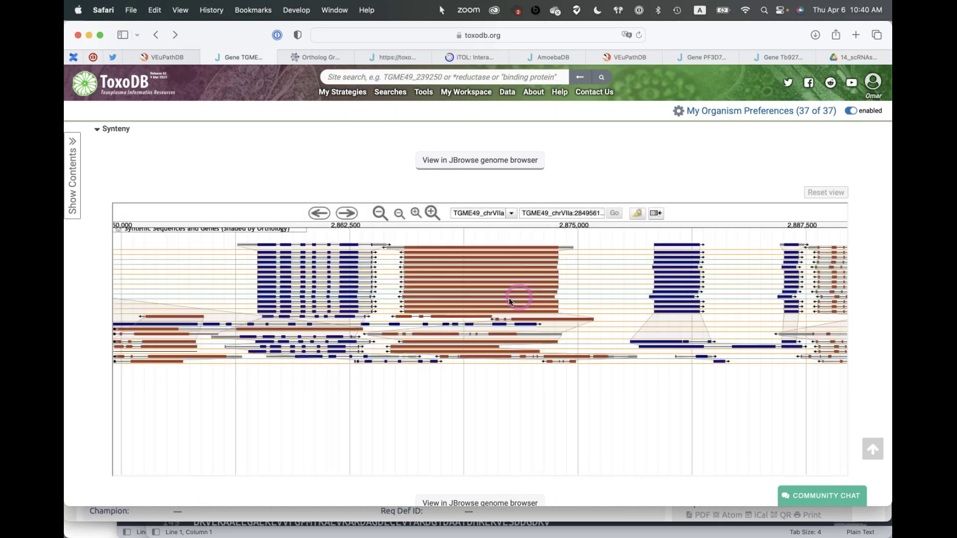
{"action": "left_click", "coordinate": [506, 303]}
{"action": "left_click", "coordinate": [561, 292]}
{"action": "left_click", "coordinate": [482, 342]}
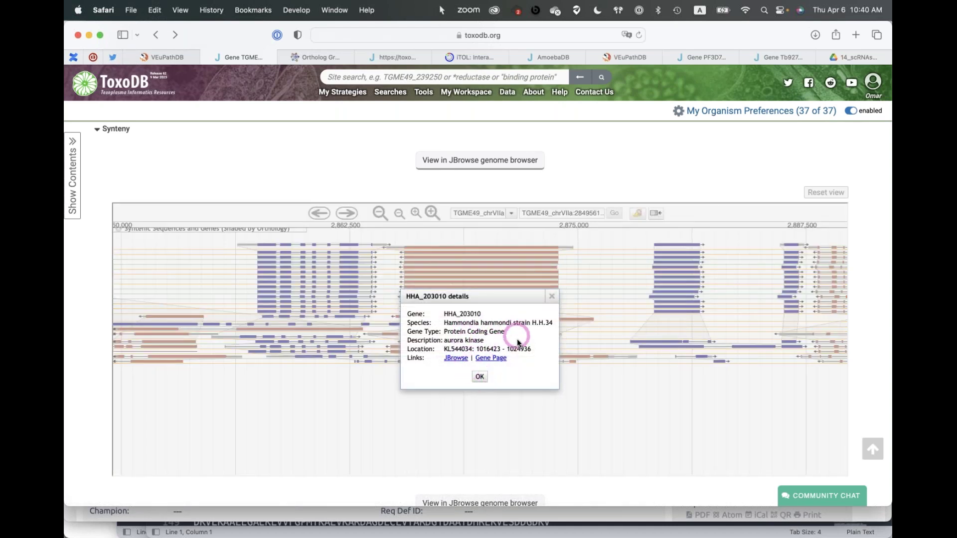
{"action": "left_click", "coordinate": [551, 296]}
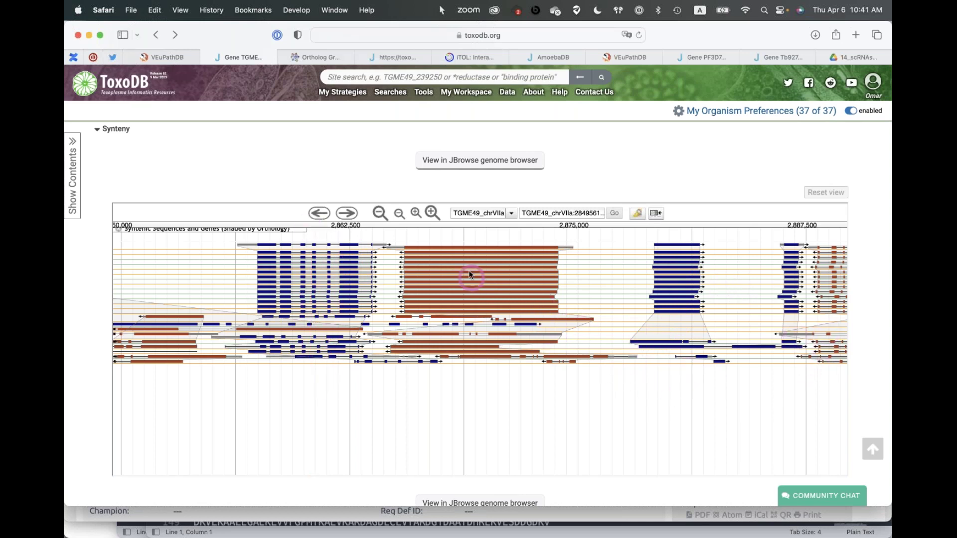
Step: Zoom out the synteny view and open the details of the Cyclospora cayetanensis gene LOC34619336 near the aurora kinase
{"action": "left_click", "coordinate": [398, 214]}
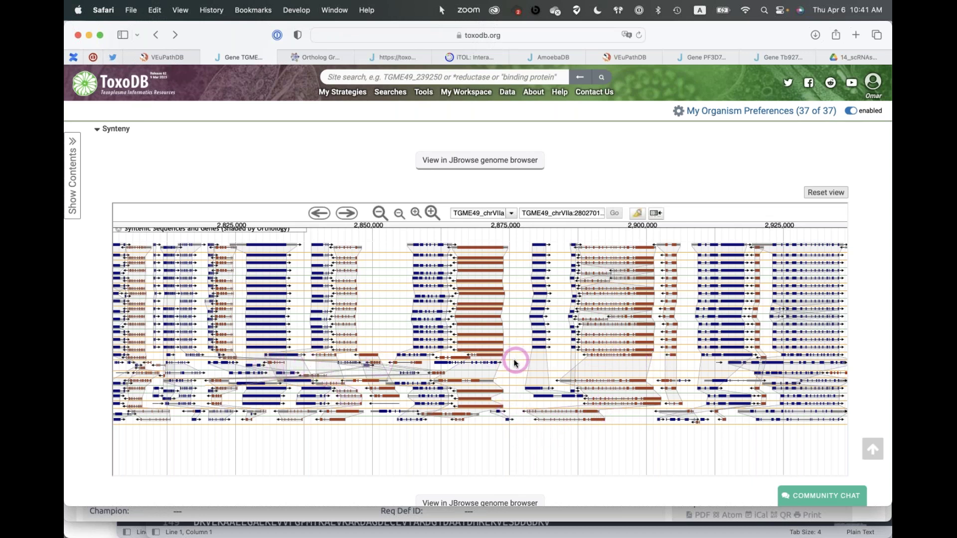
{"action": "left_click", "coordinate": [494, 364]}
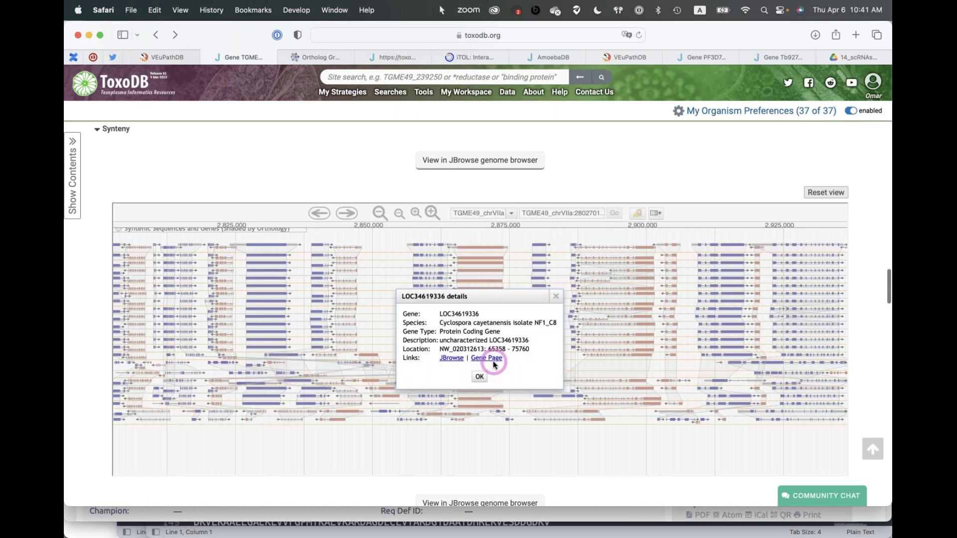
Step: Close the open gene details, check those of a neighbouring Cyclospora cayetanensis gene, and collapse the Synteny section
{"action": "left_click", "coordinate": [557, 298]}
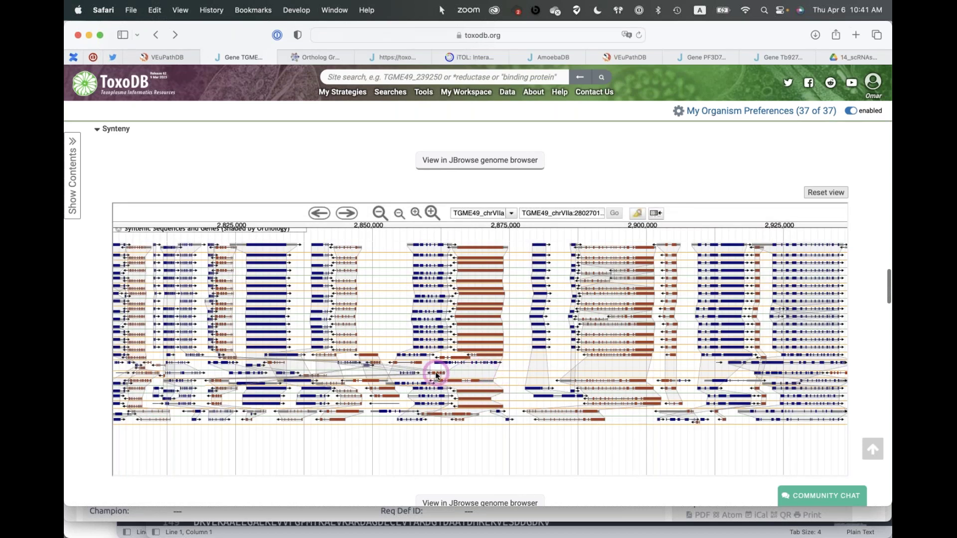
{"action": "left_click", "coordinate": [436, 375]}
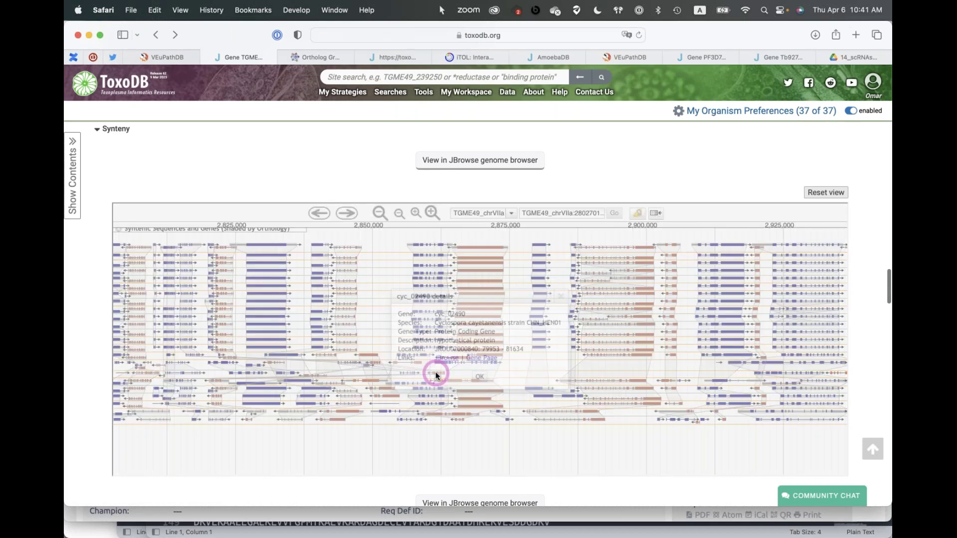
{"action": "left_click", "coordinate": [561, 296]}
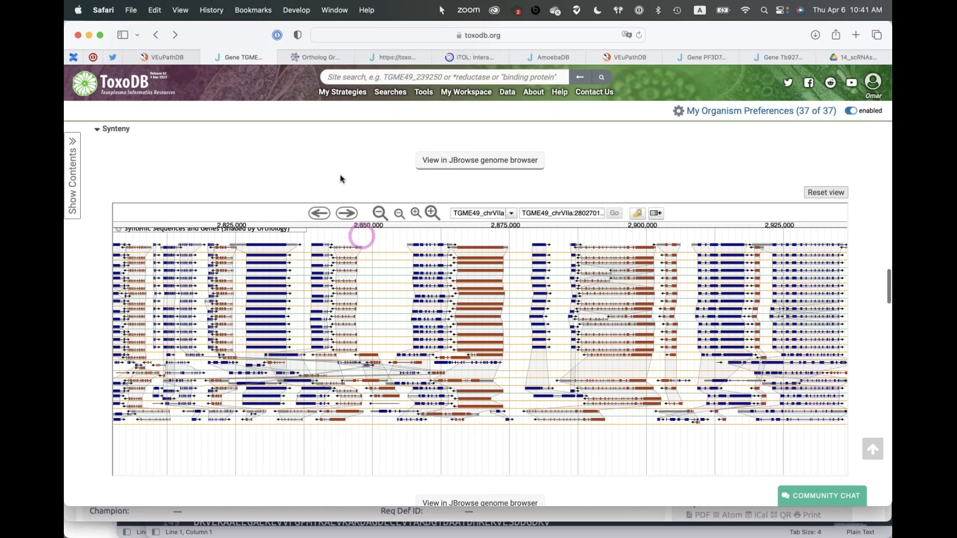
{"action": "left_click", "coordinate": [97, 129]}
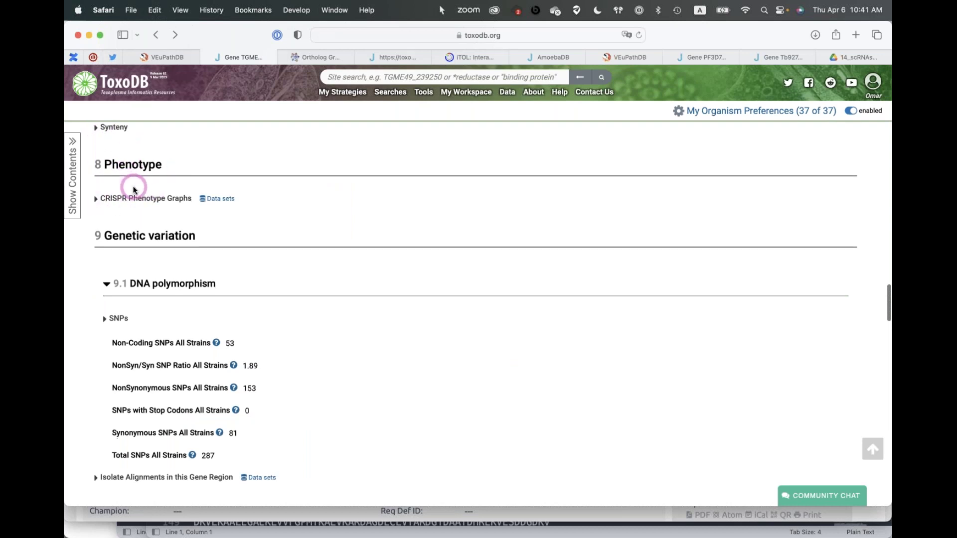
Step: Expand CRISPR Phenotype Graphs in the Phenotype section and examine the phenotype score graph for the T. gondii lytic cycle screen
{"action": "scroll", "coordinate": [134, 190], "scroll_direction": "down", "scroll_amount": 2}
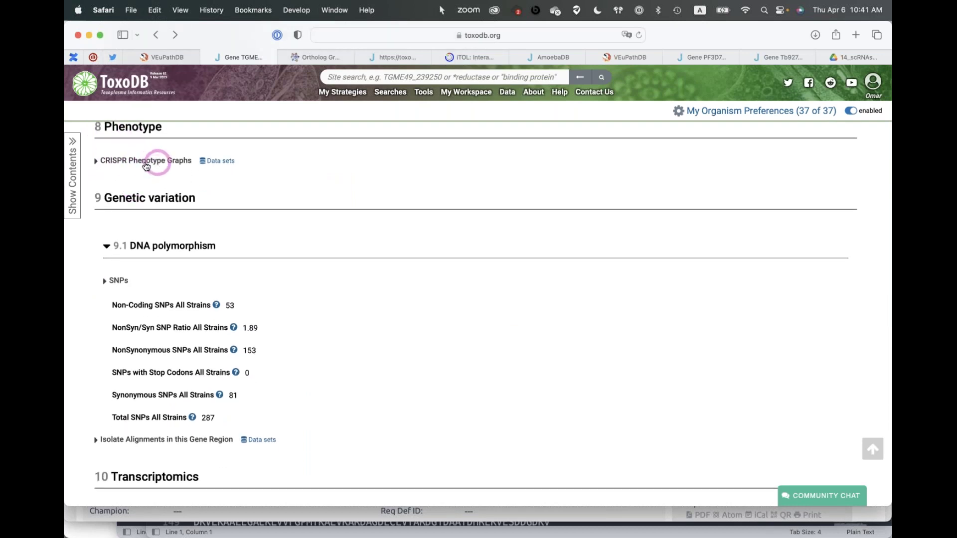
{"action": "left_click", "coordinate": [96, 163]}
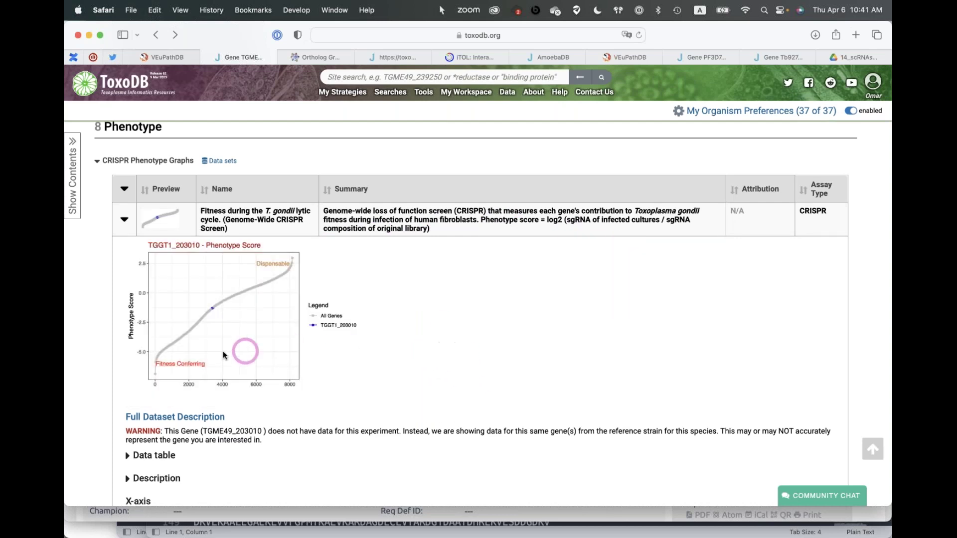
{"action": "mouse_move", "coordinate": [170, 348]}
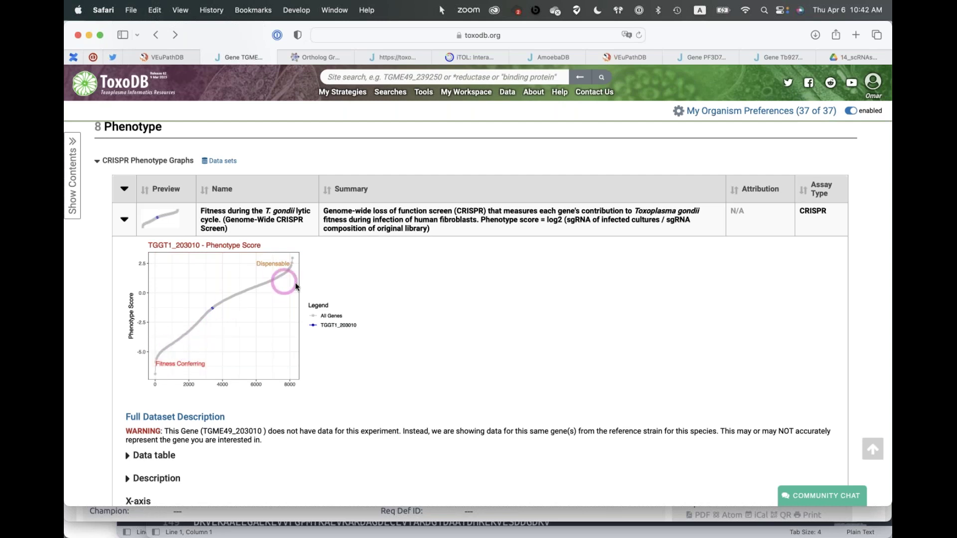
{"action": "scroll", "coordinate": [323, 378], "scroll_direction": "down", "scroll_amount": 2}
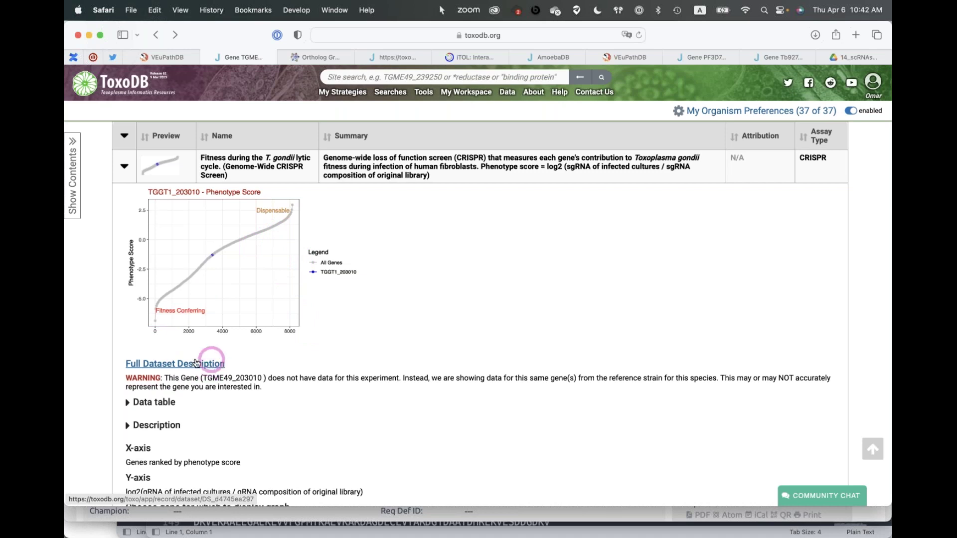
{"action": "mouse_move", "coordinate": [211, 253]}
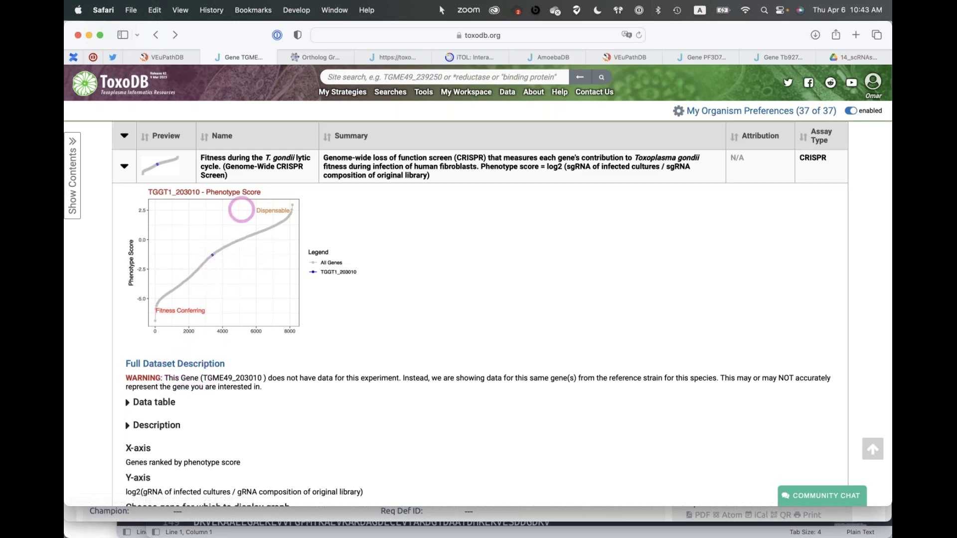
Step: Open the CRISPR screen's full dataset description in a new tab and look through its data provenance down to the release history
{"action": "left_click", "coordinate": [171, 365], "text": "super"}
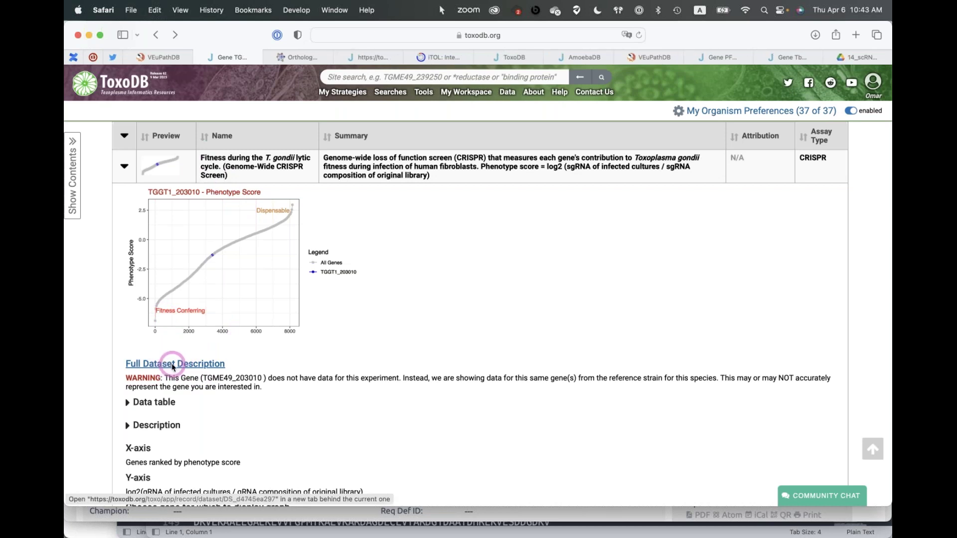
{"action": "left_click", "coordinate": [512, 58]}
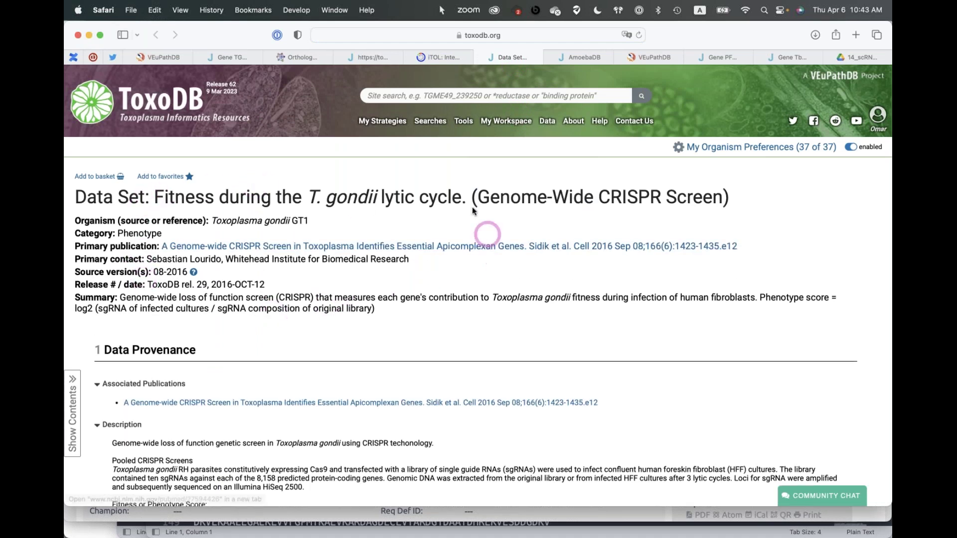
{"action": "scroll", "coordinate": [424, 373], "scroll_direction": "down", "scroll_amount": 1}
{"action": "scroll", "coordinate": [423, 373], "scroll_direction": "down", "scroll_amount": 2}
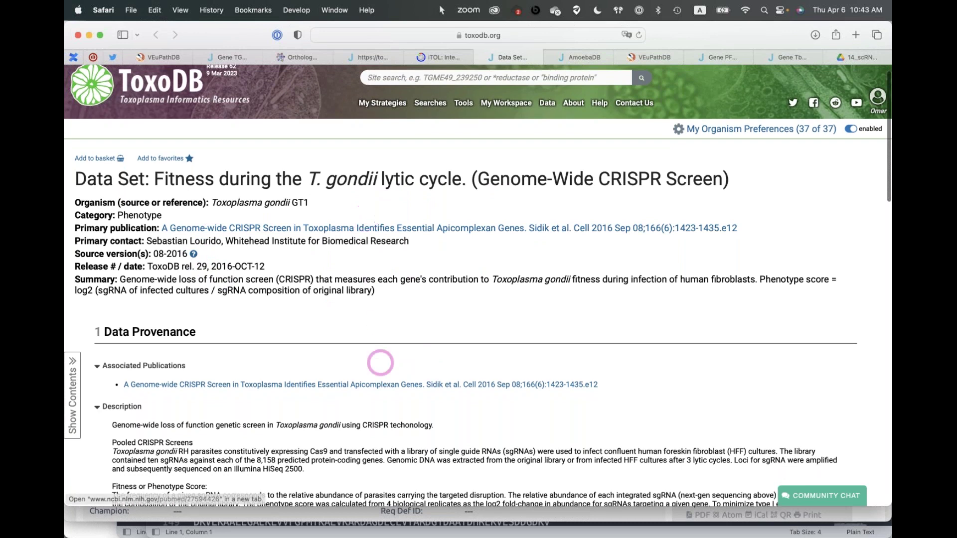
{"action": "scroll", "coordinate": [373, 358], "scroll_direction": "down", "scroll_amount": 6}
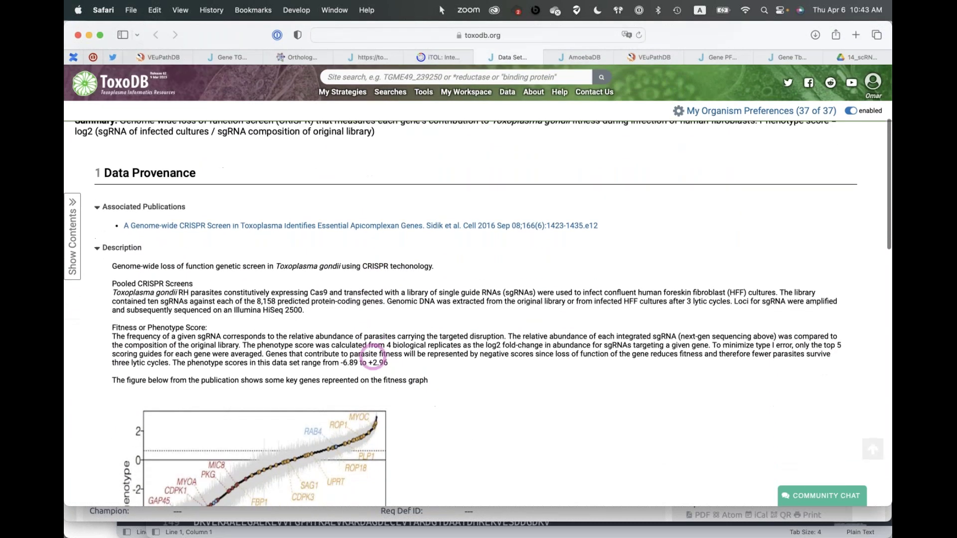
{"action": "scroll", "coordinate": [306, 307], "scroll_direction": "down", "scroll_amount": 4}
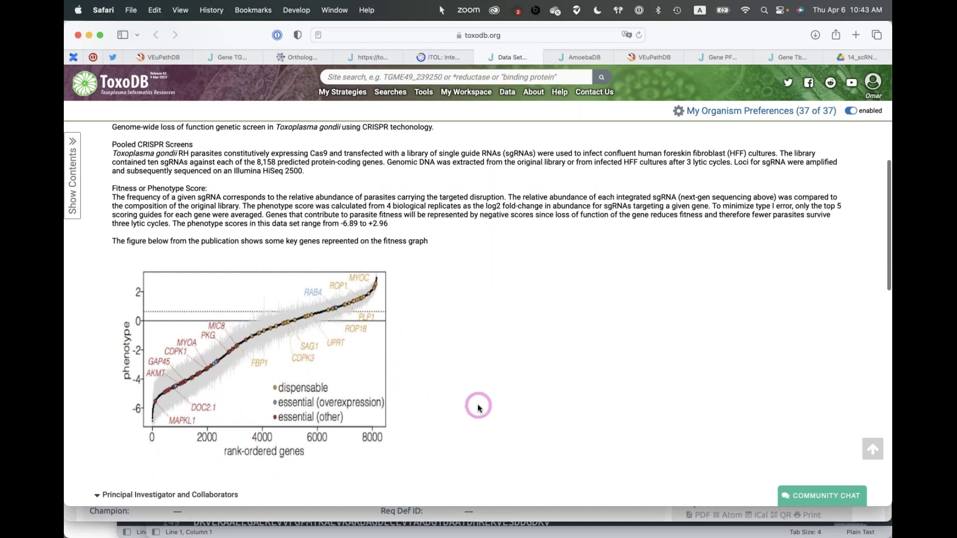
{"action": "scroll", "coordinate": [478, 406], "scroll_direction": "down", "scroll_amount": 1}
{"action": "scroll", "coordinate": [434, 359], "scroll_direction": "down", "scroll_amount": 3}
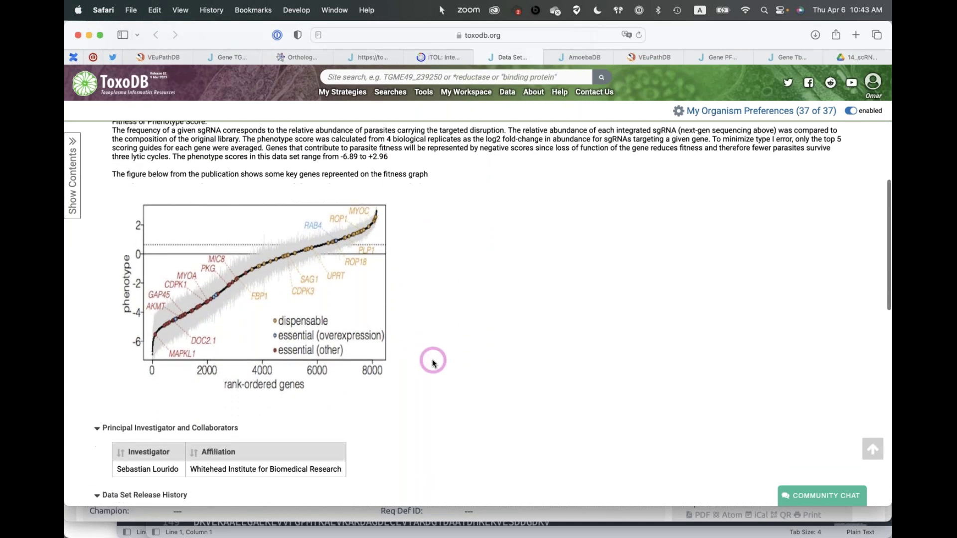
{"action": "scroll", "coordinate": [433, 363], "scroll_direction": "down", "scroll_amount": 6}
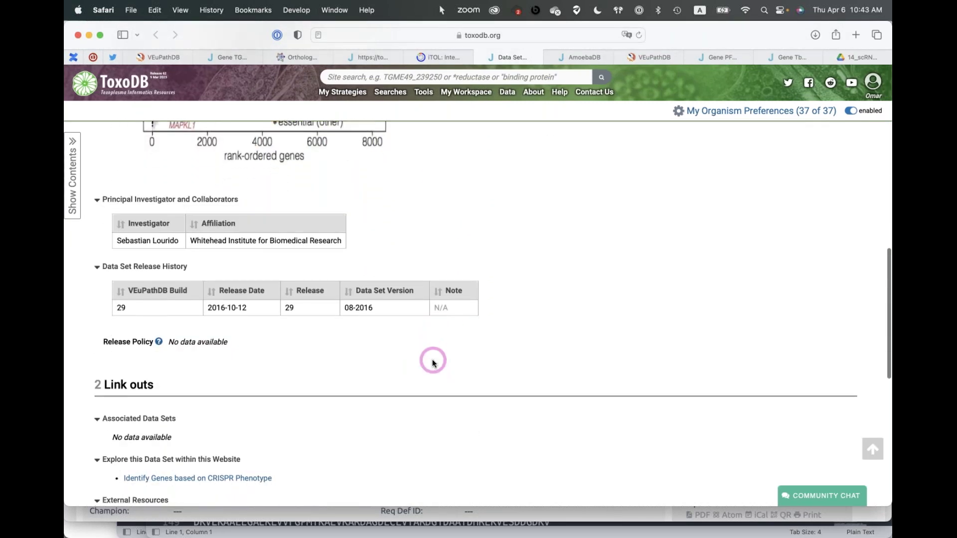
Step: Review the associated publication, the fitness score description and the published fitness graph of key genes on the dataset page
{"action": "scroll", "coordinate": [431, 361], "scroll_direction": "up", "scroll_amount": 12}
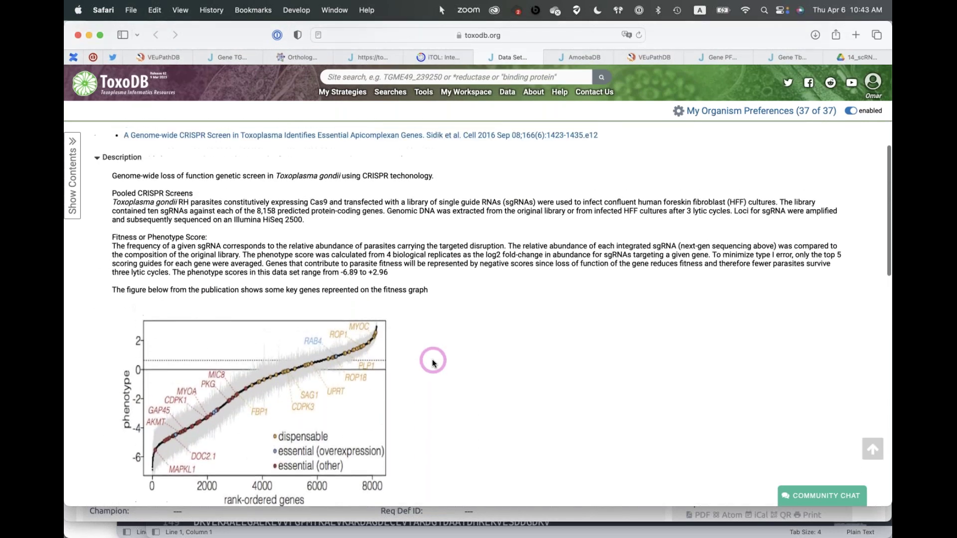
{"action": "scroll", "coordinate": [428, 417], "scroll_direction": "up", "scroll_amount": 5}
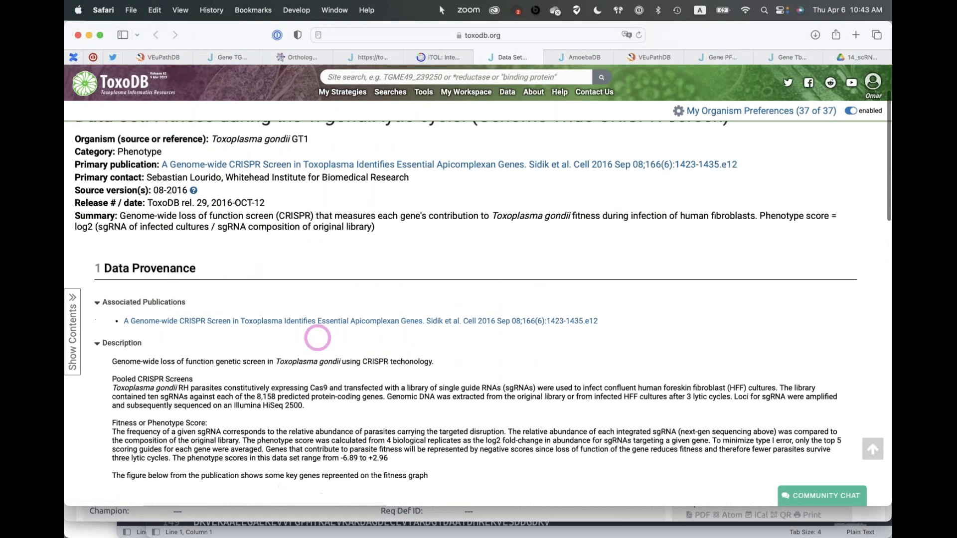
{"action": "scroll", "coordinate": [317, 337], "scroll_direction": "down", "scroll_amount": 7}
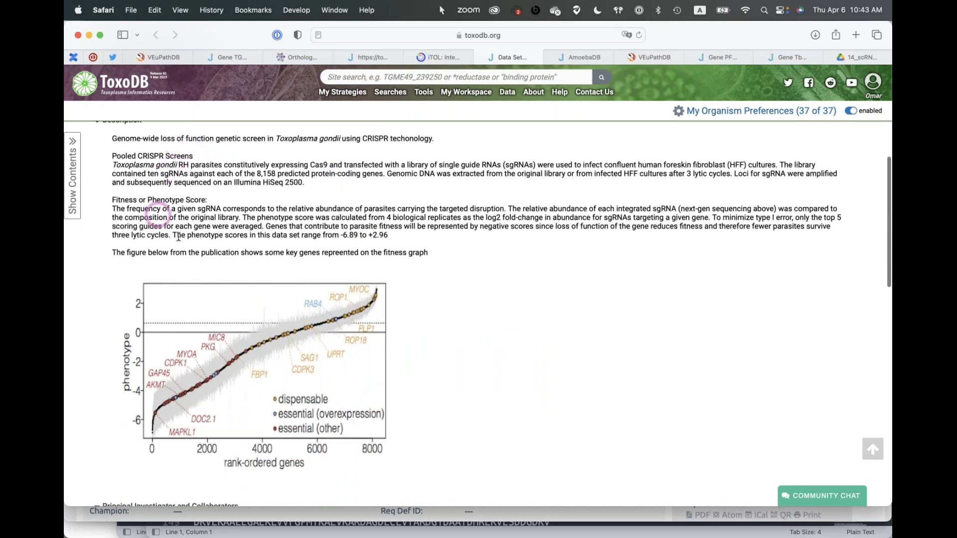
{"action": "scroll", "coordinate": [445, 281], "scroll_direction": "up", "scroll_amount": 4}
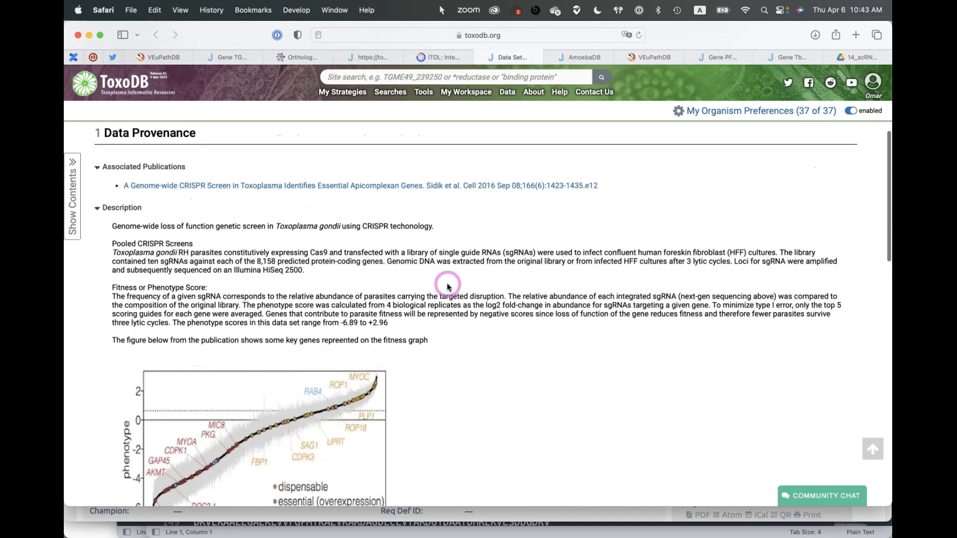
{"action": "scroll", "coordinate": [528, 352], "scroll_direction": "down", "scroll_amount": 13}
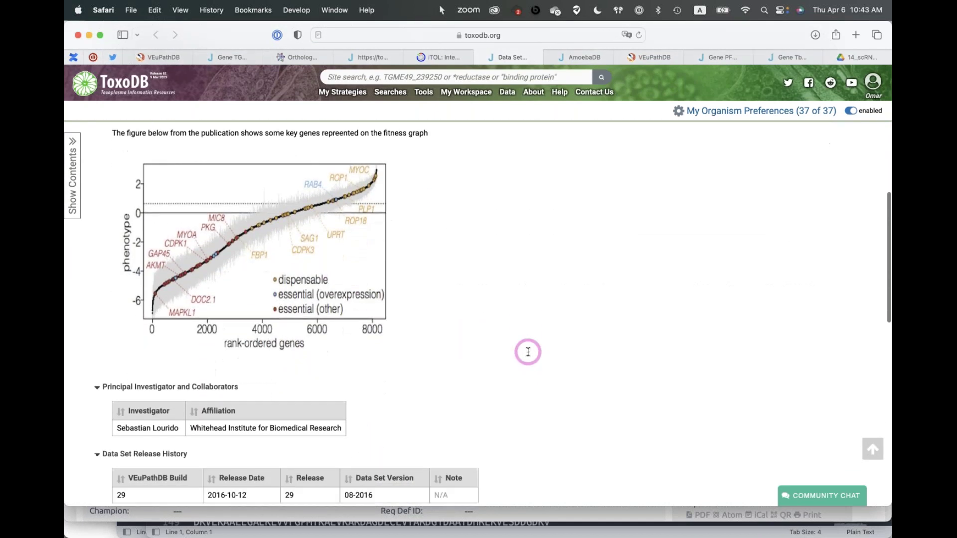
Step: Open the linked search Identify Genes based on CRISPR Phenotype in a new tab and check its phenotype score limits
{"action": "scroll", "coordinate": [528, 352], "scroll_direction": "down", "scroll_amount": 3}
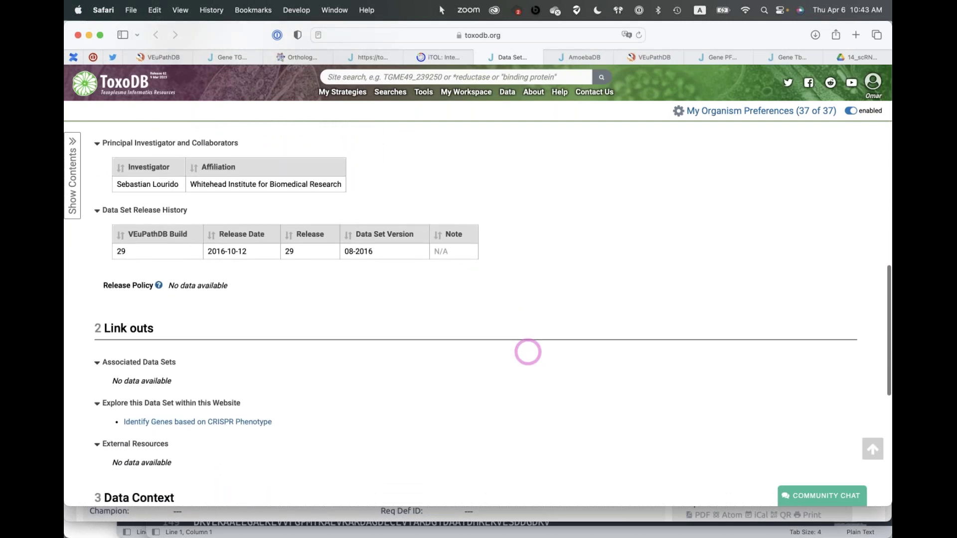
{"action": "scroll", "coordinate": [528, 352], "scroll_direction": "down", "scroll_amount": 4}
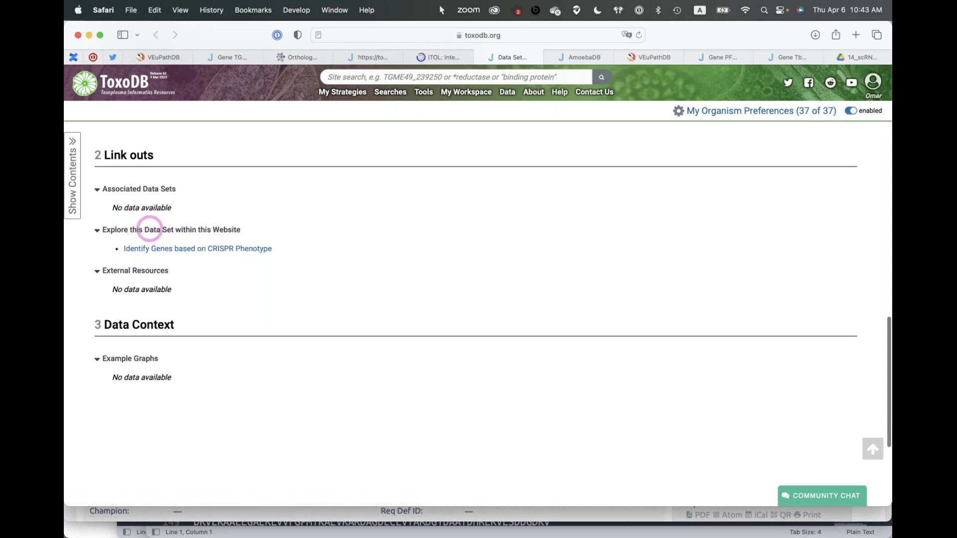
{"action": "left_click", "coordinate": [219, 253], "text": "super"}
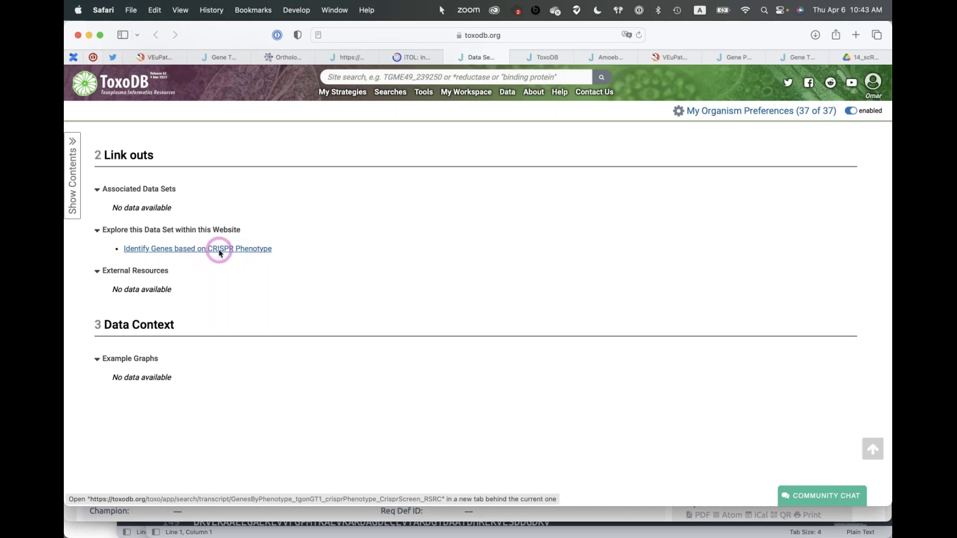
{"action": "left_click", "coordinate": [548, 57]}
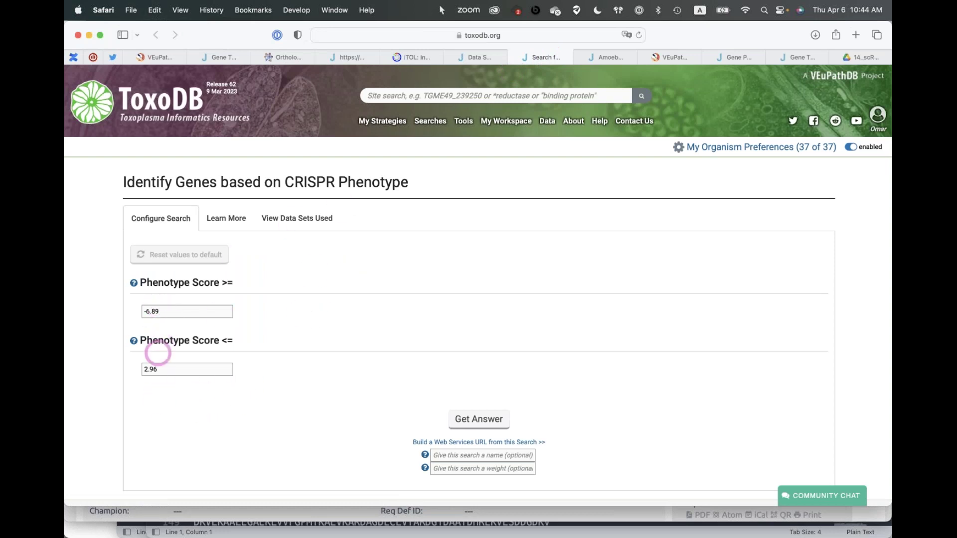
{"action": "left_click", "coordinate": [175, 372]}
{"action": "left_click", "coordinate": [493, 418]}
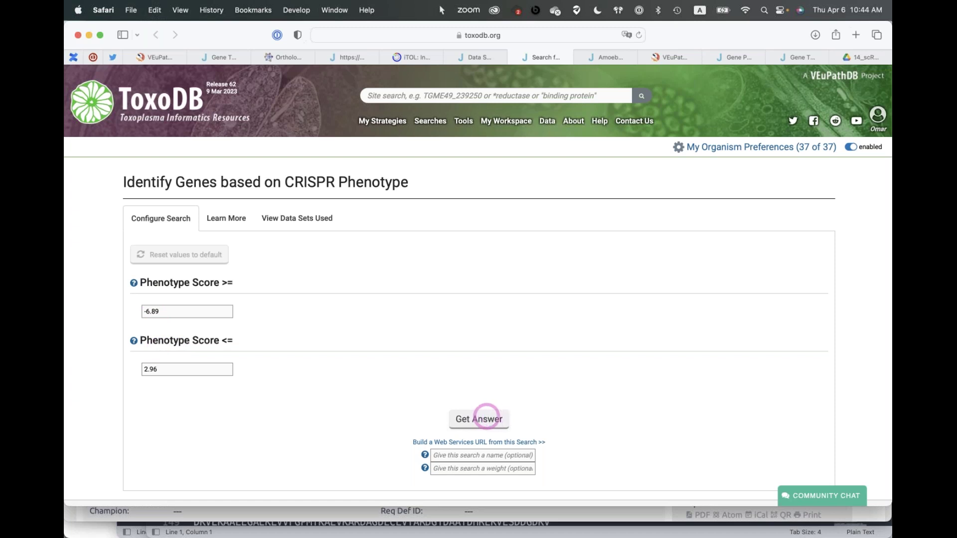
Step: Return to the gene page and expand the SNPs view under DNA polymorphism in the Genetic variation section
{"action": "left_click", "coordinate": [224, 55]}
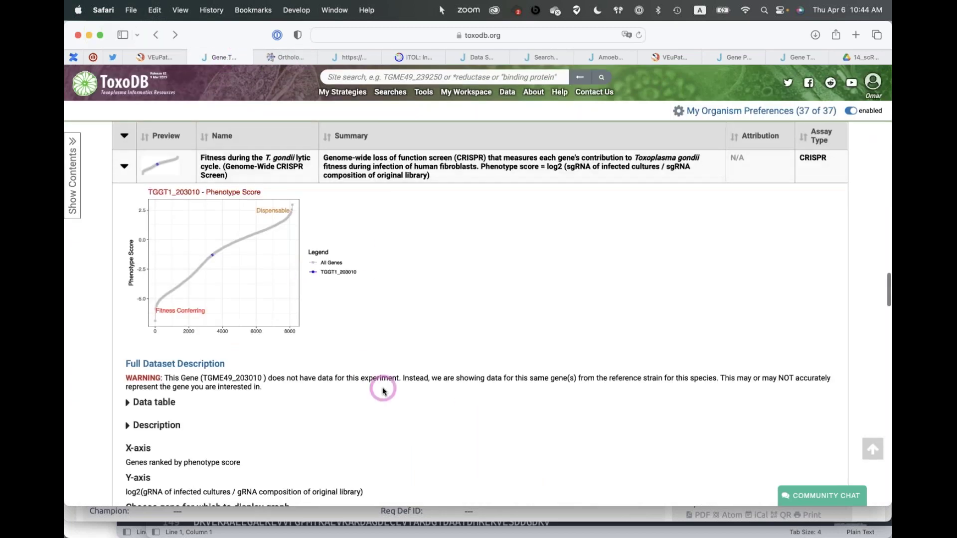
{"action": "scroll", "coordinate": [383, 390], "scroll_direction": "down", "scroll_amount": 10}
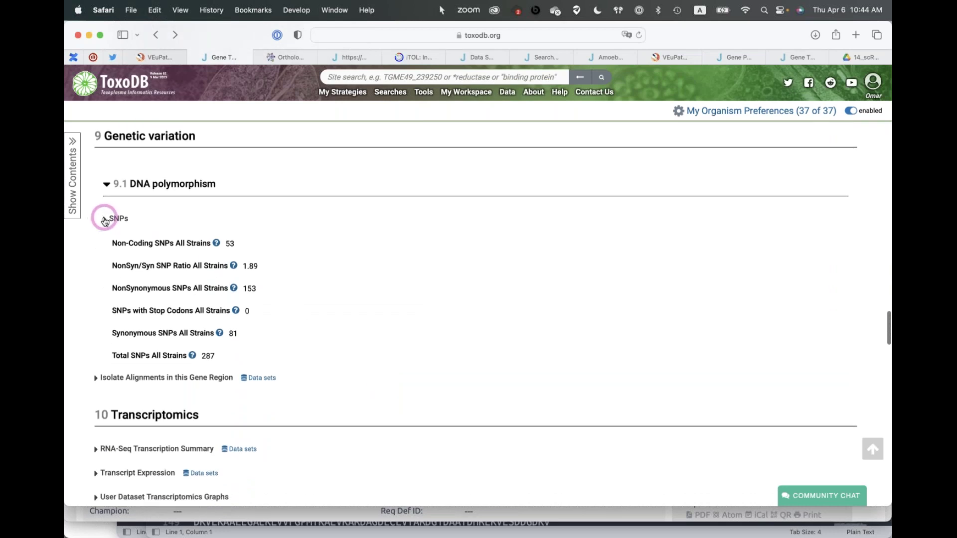
{"action": "left_click", "coordinate": [106, 218]}
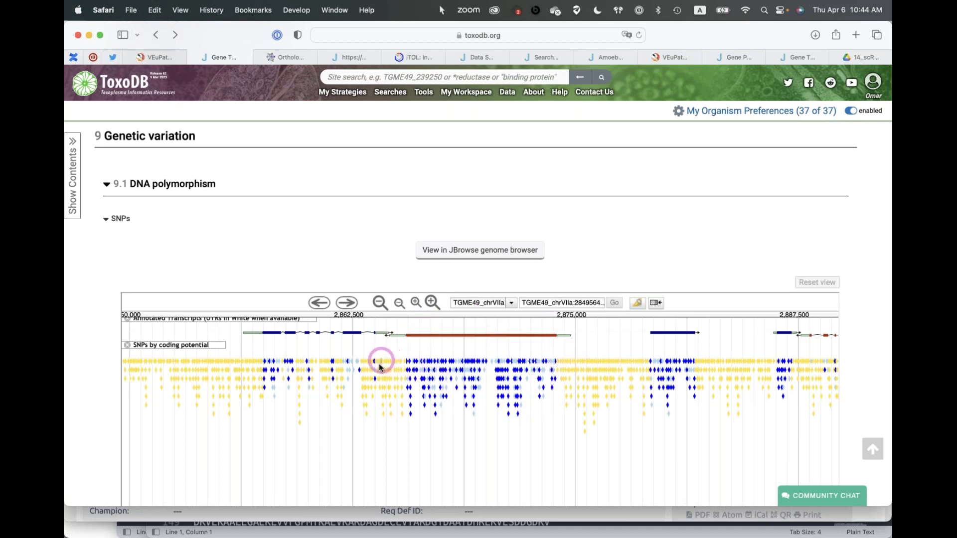
Step: Check the coding type of the SNPs at 2864527, 2868156 and 2868458 in the SNPs by coding potential track, closing each one's details
{"action": "mouse_move", "coordinate": [393, 416]}
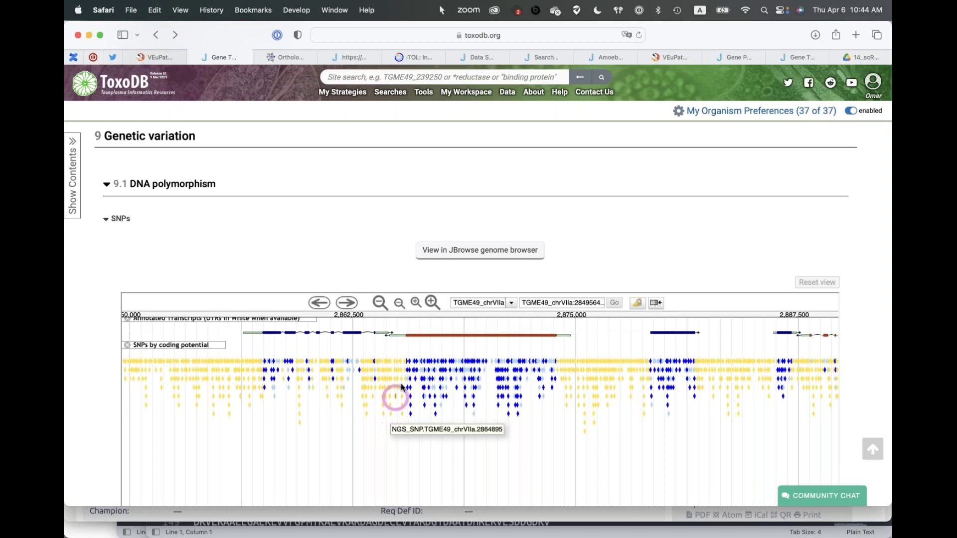
{"action": "left_click", "coordinate": [390, 364]}
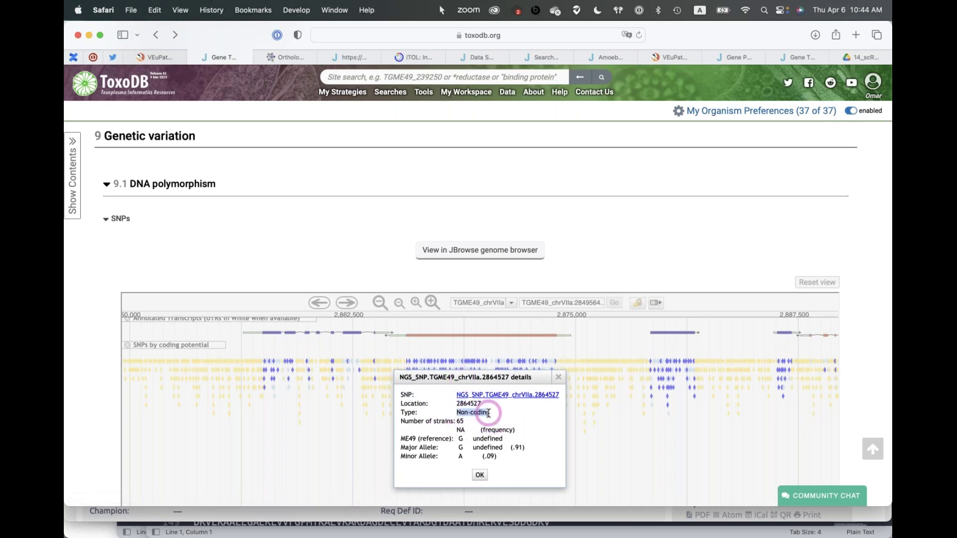
{"action": "left_click", "coordinate": [559, 378]}
{"action": "left_click", "coordinate": [462, 371]}
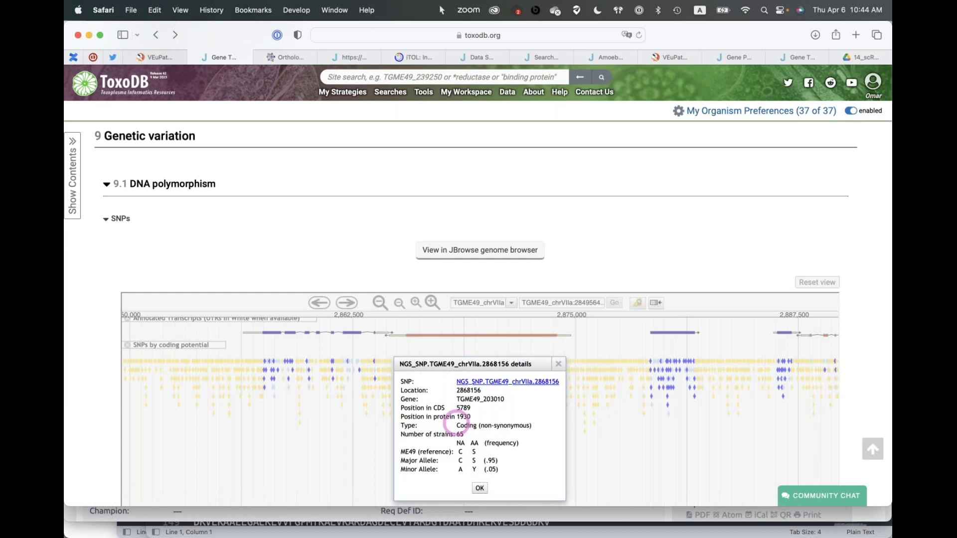
{"action": "left_click_drag", "start_coordinate": [456, 424], "coordinate": [532, 424]}
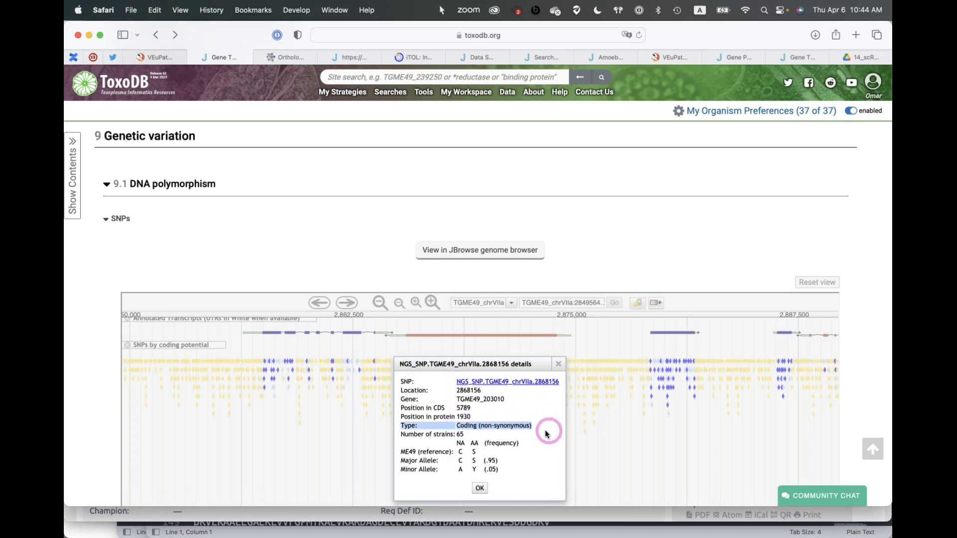
{"action": "left_click", "coordinate": [560, 367]}
{"action": "left_click", "coordinate": [460, 362]}
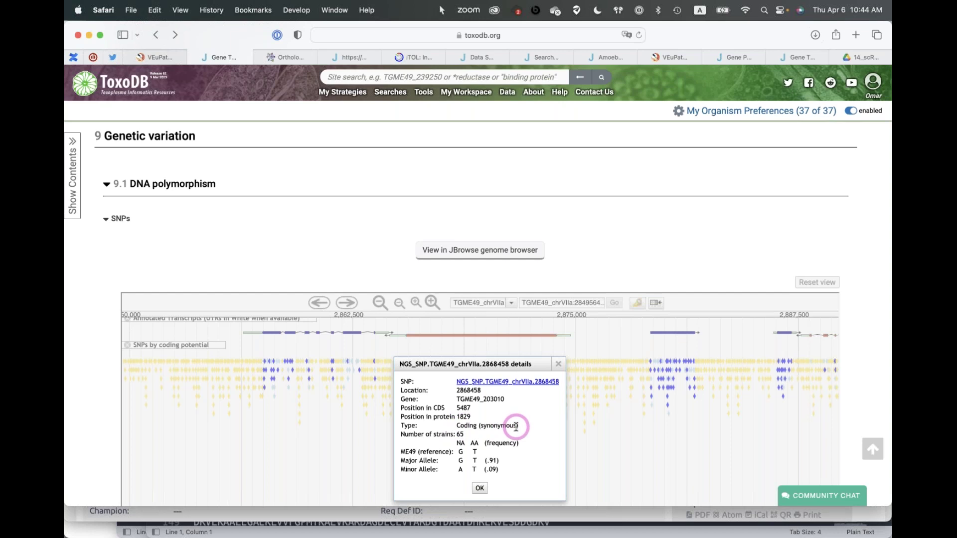
{"action": "left_click", "coordinate": [559, 364]}
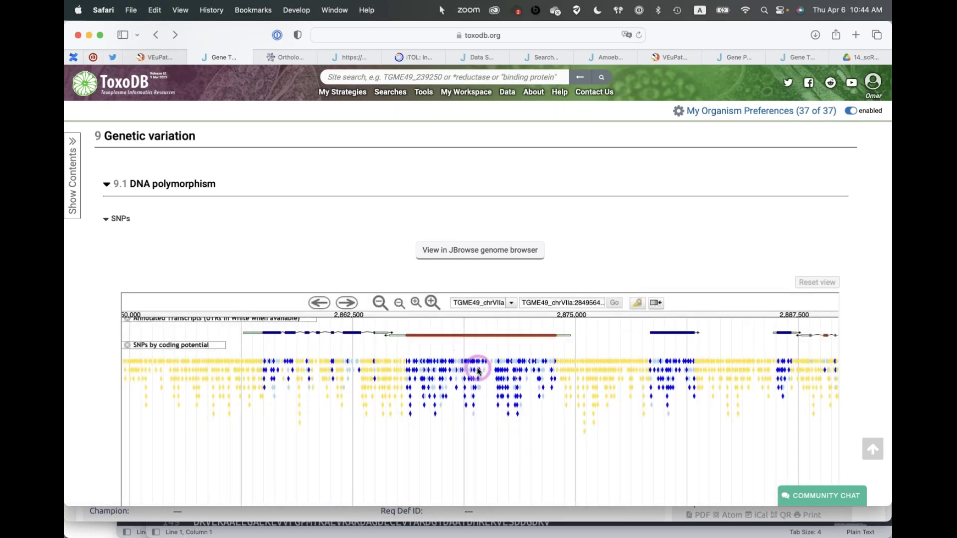
Step: Inspect the reference, major and minor alleles and their frequencies in the details of SNP 2869299, and close the details
{"action": "left_click", "coordinate": [474, 406]}
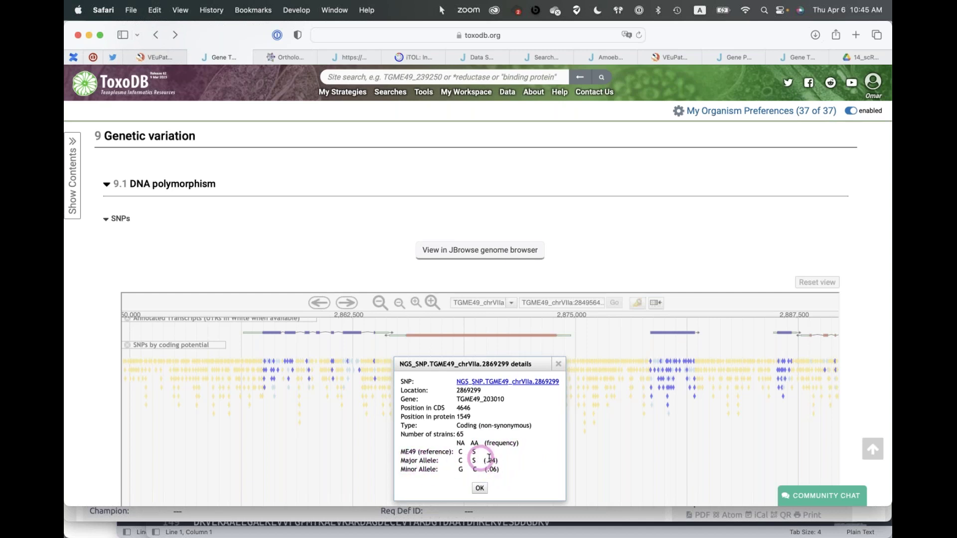
{"action": "left_click_drag", "start_coordinate": [497, 460], "coordinate": [486, 460]}
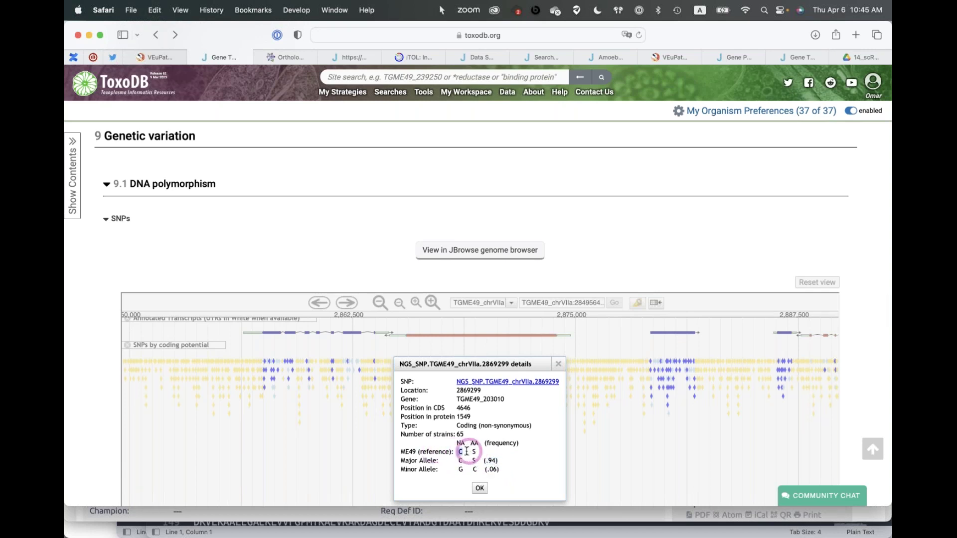
{"action": "double_click", "coordinate": [460, 452]}
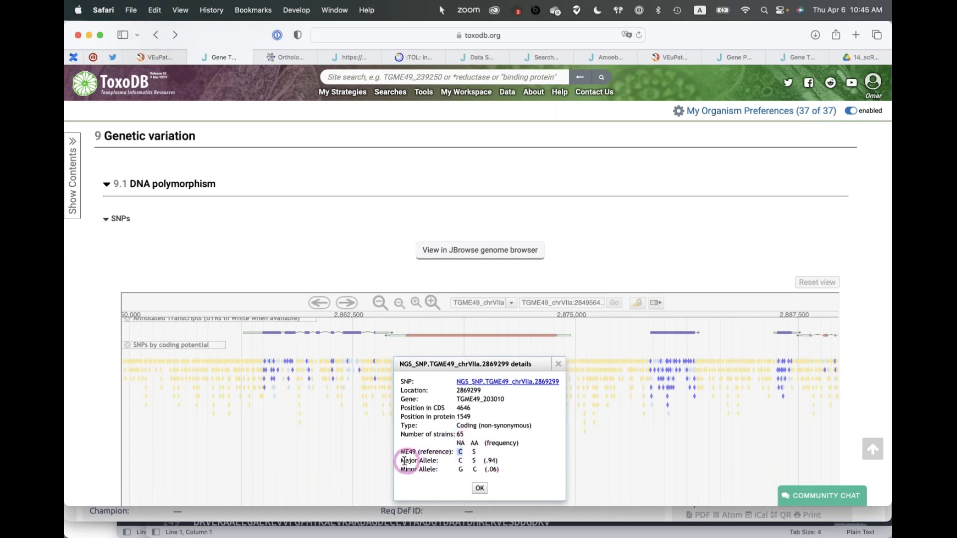
{"action": "left_click_drag", "start_coordinate": [418, 460], "coordinate": [491, 464]}
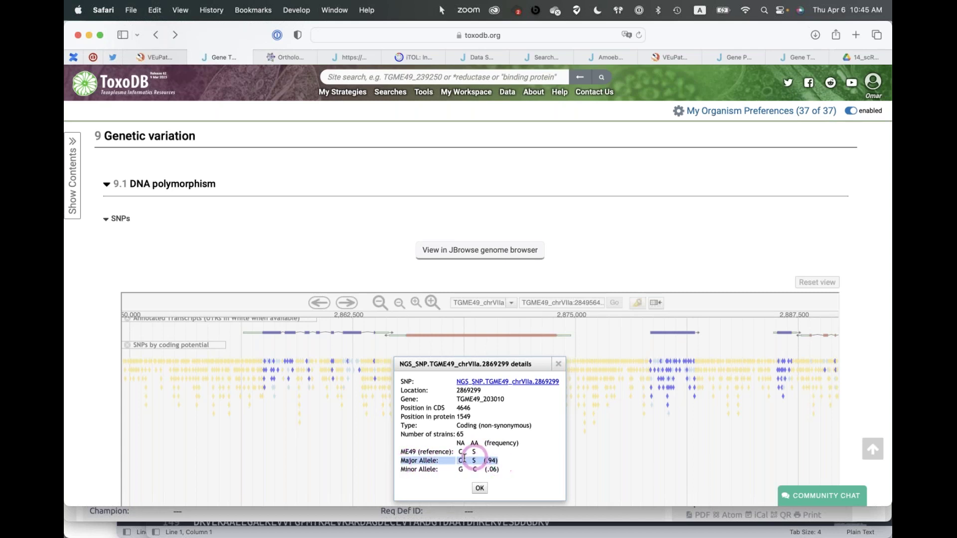
{"action": "left_click_drag", "start_coordinate": [404, 470], "coordinate": [503, 470]}
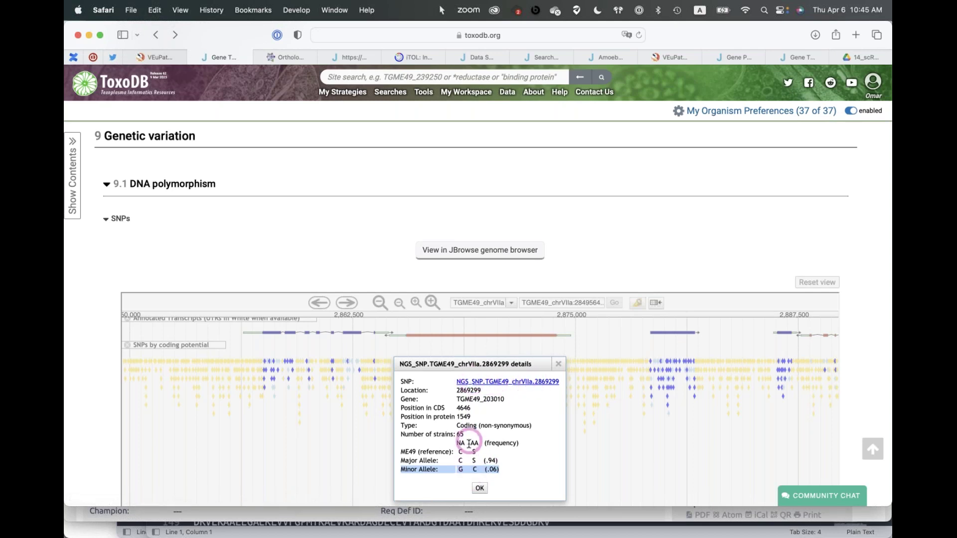
{"action": "left_click", "coordinate": [558, 365]}
Step: Check the total and nonsynonymous SNP counts for all strains and compare them with the SNPs by coding potential track
{"action": "scroll", "coordinate": [317, 219], "scroll_direction": "down", "scroll_amount": 5}
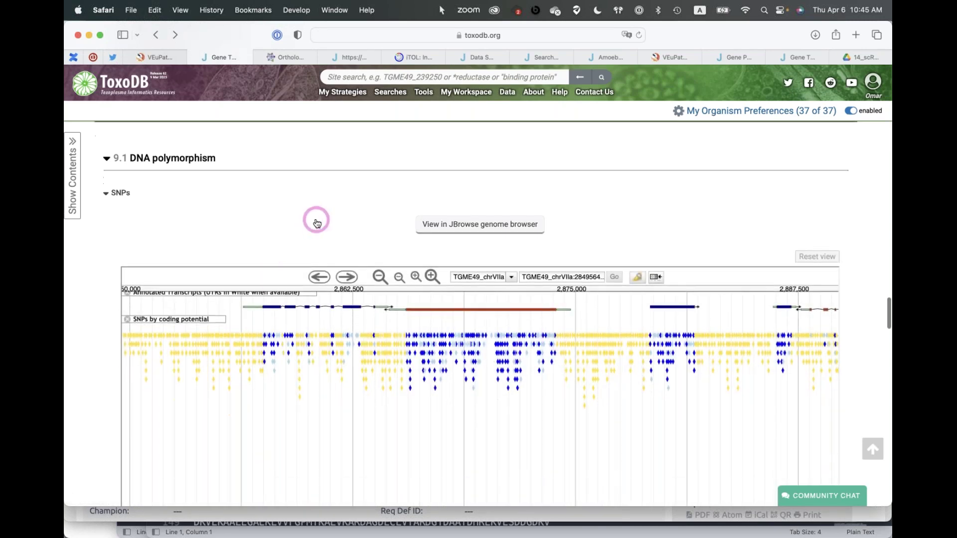
{"action": "scroll", "coordinate": [317, 223], "scroll_direction": "down", "scroll_amount": 4}
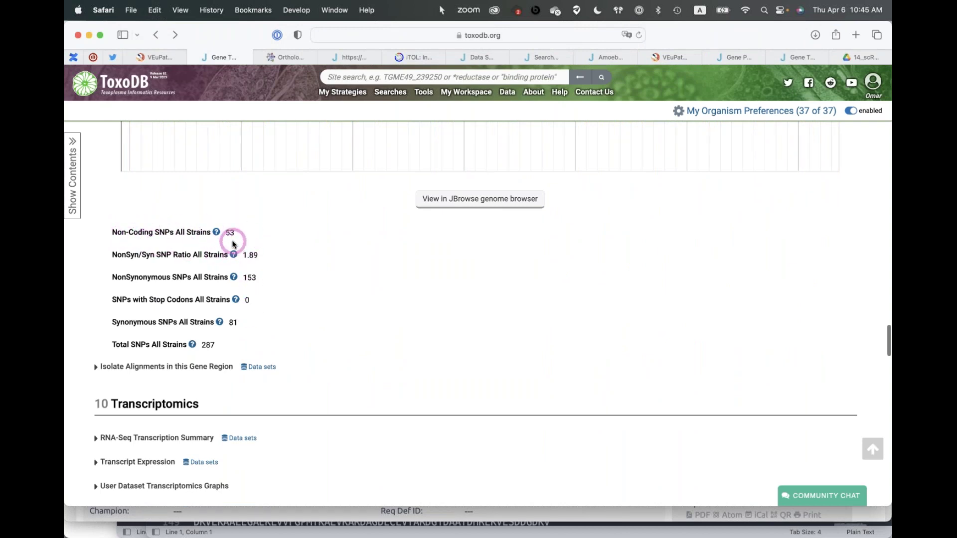
{"action": "triple_click", "coordinate": [208, 344]}
{"action": "left_click", "coordinate": [218, 344]}
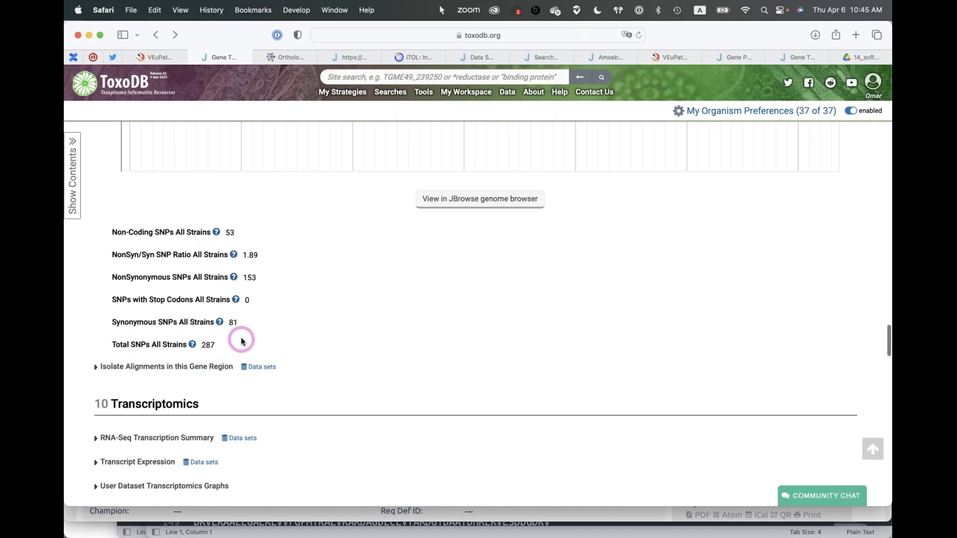
{"action": "double_click", "coordinate": [246, 277]}
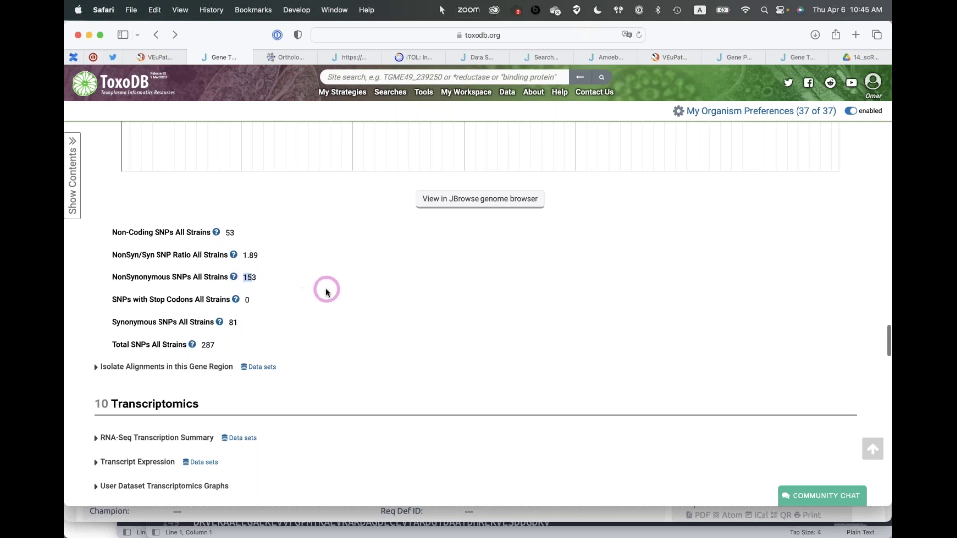
{"action": "scroll", "coordinate": [452, 315], "scroll_direction": "up", "scroll_amount": 10}
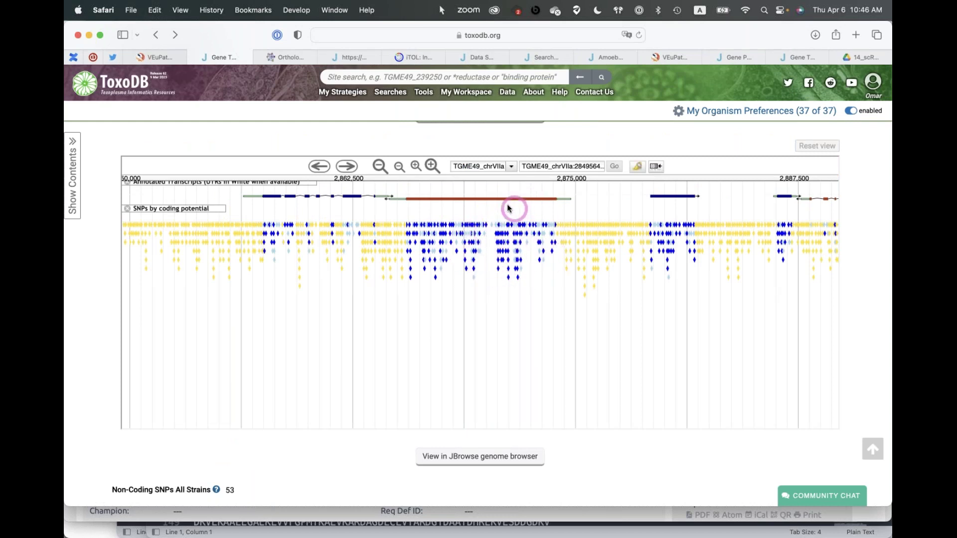
{"action": "scroll", "coordinate": [633, 469], "scroll_direction": "down", "scroll_amount": 10}
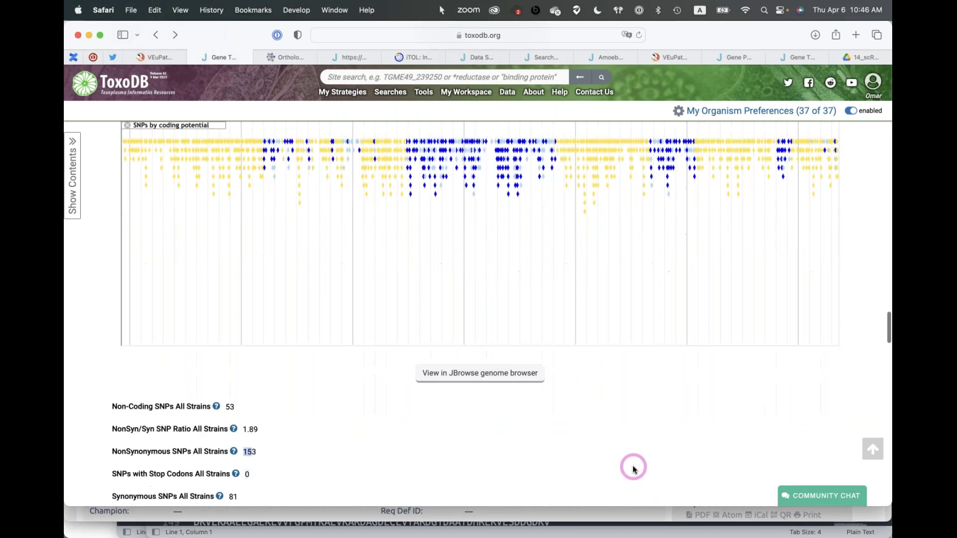
Step: Expand the RNA-Seq Transcription Summary in the Transcriptomics section and bring its expression plot into view
{"action": "scroll", "coordinate": [633, 469], "scroll_direction": "down", "scroll_amount": 3}
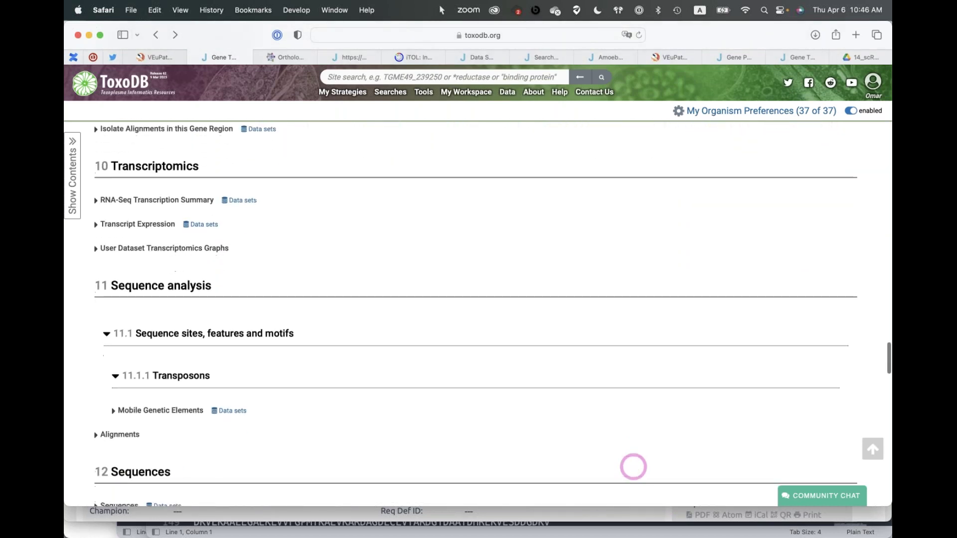
{"action": "right_click", "coordinate": [633, 469]}
{"action": "left_click", "coordinate": [438, 294]}
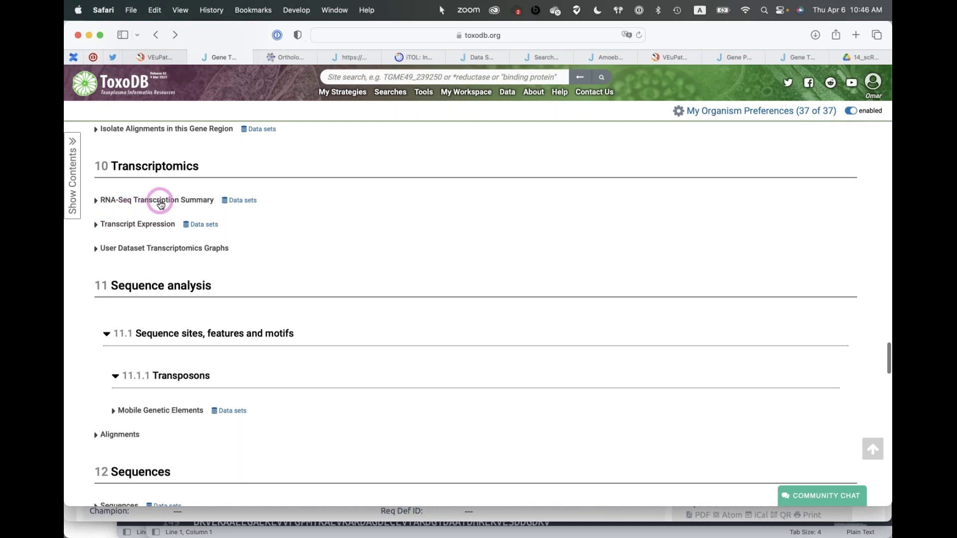
{"action": "left_click", "coordinate": [98, 200]}
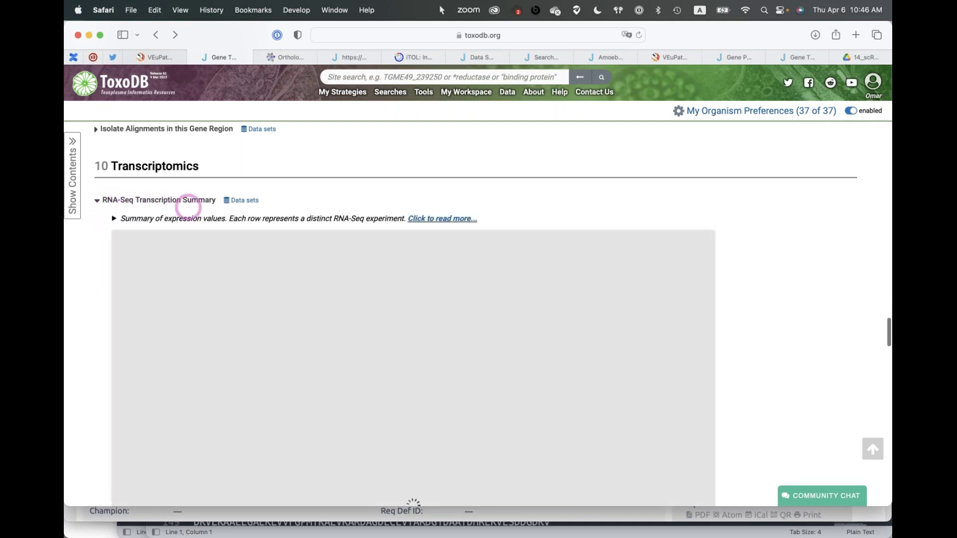
{"action": "scroll", "coordinate": [794, 298], "scroll_direction": "down", "scroll_amount": 3}
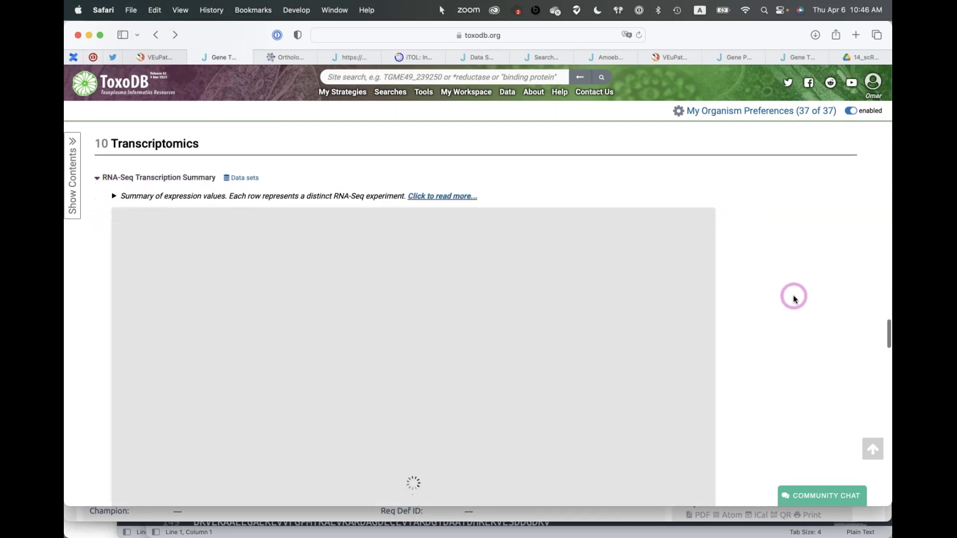
{"action": "scroll", "coordinate": [794, 298], "scroll_direction": "down", "scroll_amount": 1}
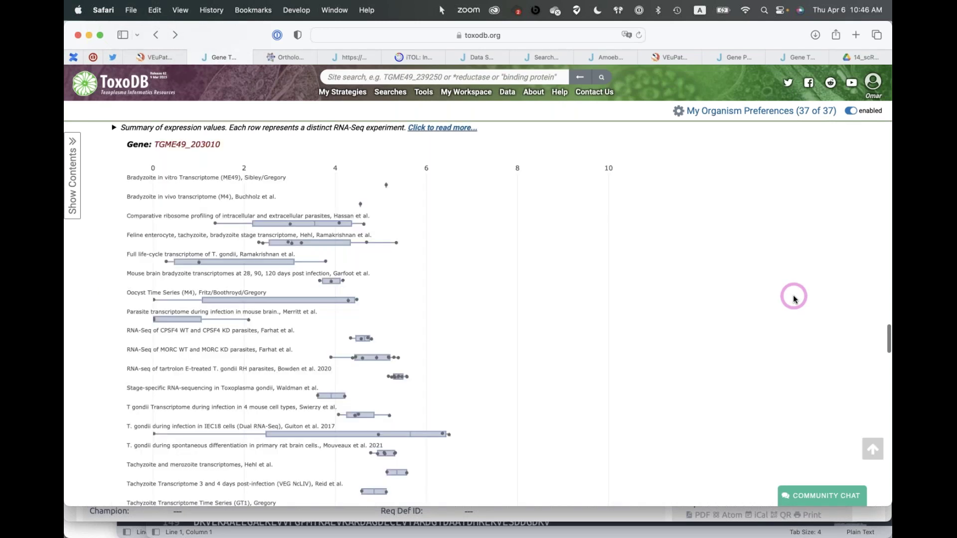
Step: Review the expression ranges across the RNA-Seq experiments, including sample TPM values for the VEG NcLIV post-infection and CPSF4 knockdown experiments
{"action": "scroll", "coordinate": [794, 298], "scroll_direction": "down", "scroll_amount": 10}
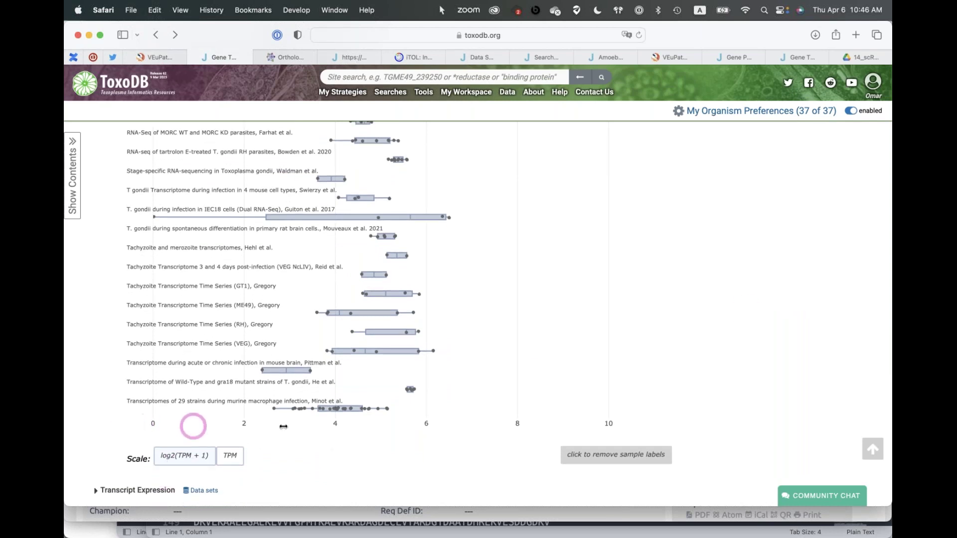
{"action": "mouse_move", "coordinate": [231, 273]}
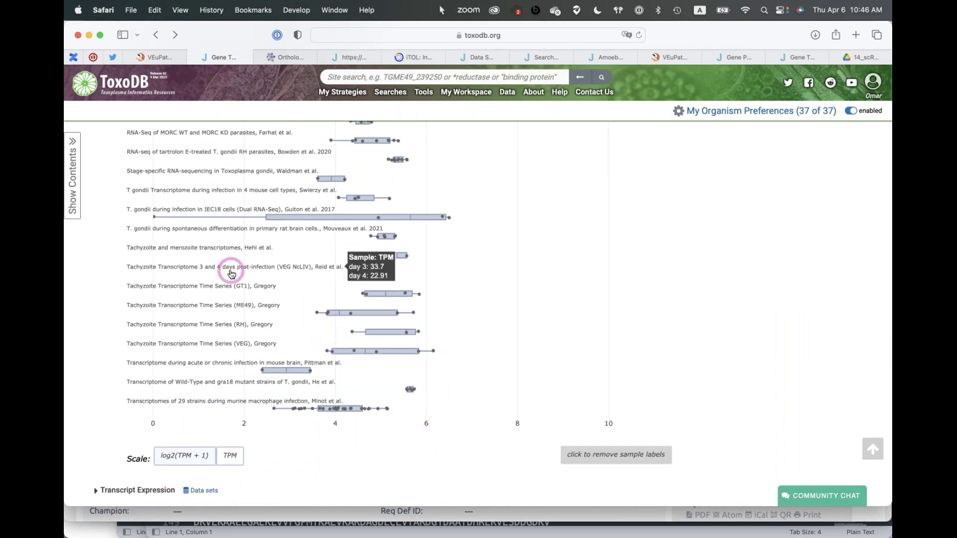
{"action": "scroll", "coordinate": [231, 273], "scroll_direction": "up", "scroll_amount": 8}
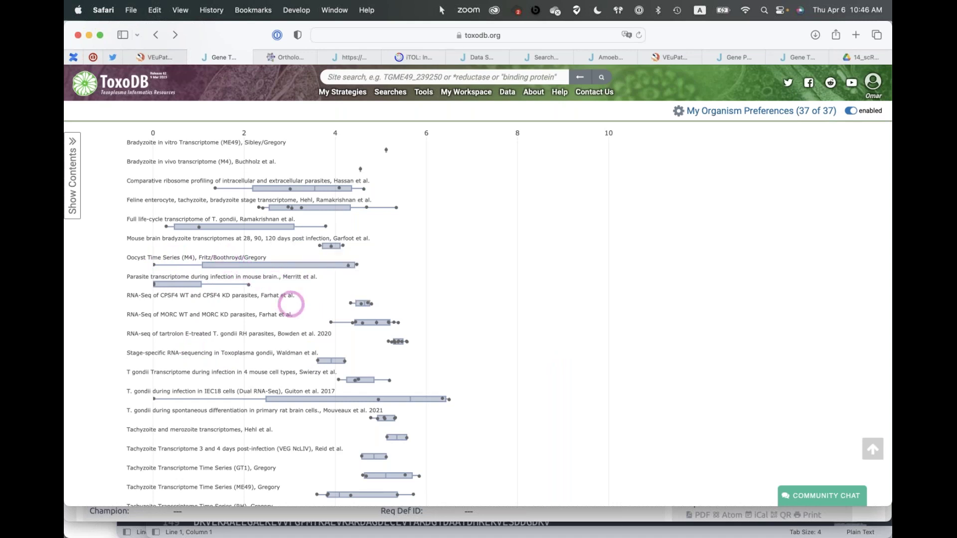
{"action": "scroll", "coordinate": [468, 347], "scroll_direction": "down", "scroll_amount": 5}
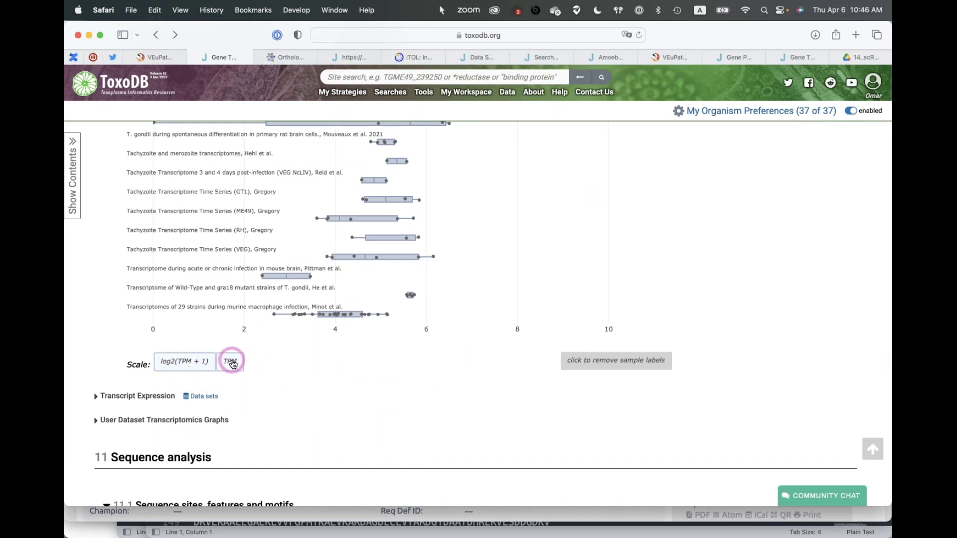
{"action": "scroll", "coordinate": [322, 360], "scroll_direction": "up", "scroll_amount": 5}
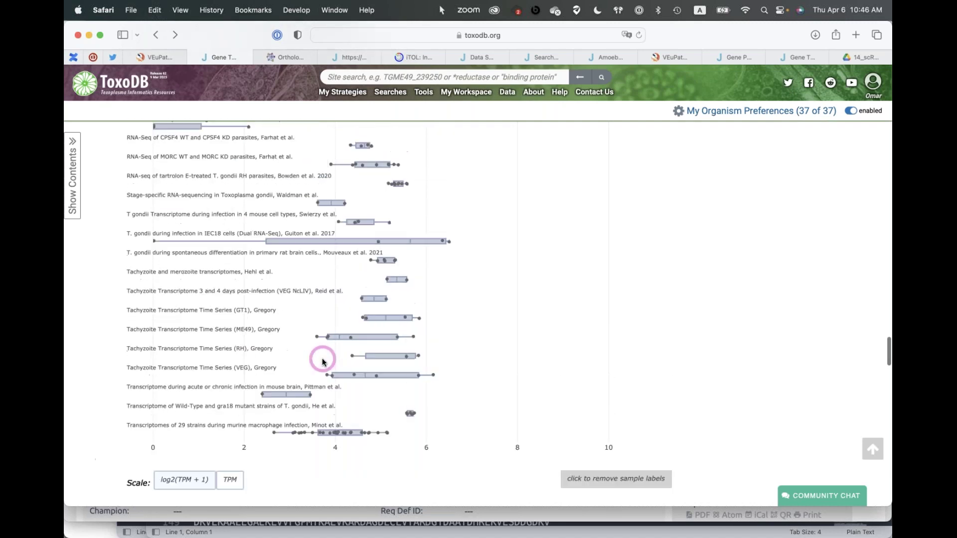
{"action": "scroll", "coordinate": [293, 311], "scroll_direction": "up", "scroll_amount": 3}
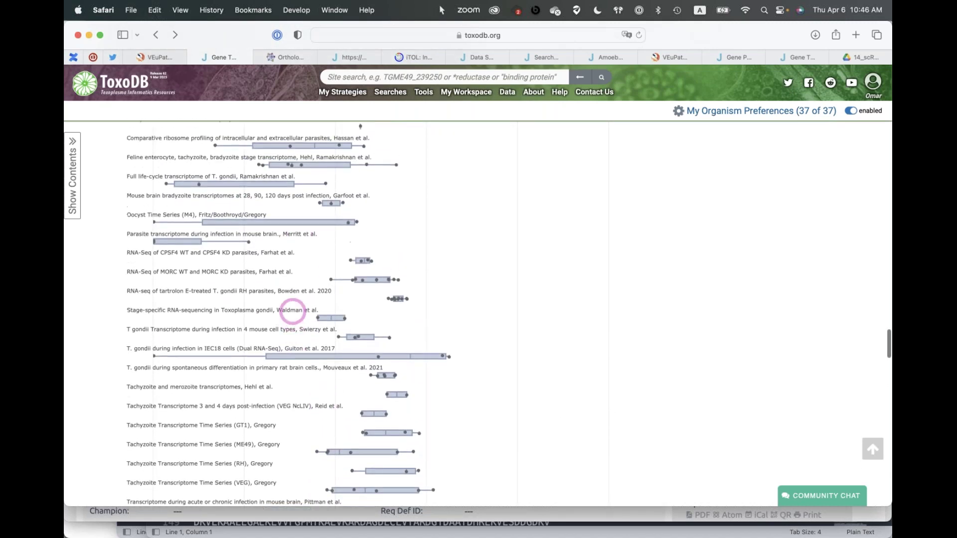
{"action": "scroll", "coordinate": [291, 310], "scroll_direction": "down", "scroll_amount": 1}
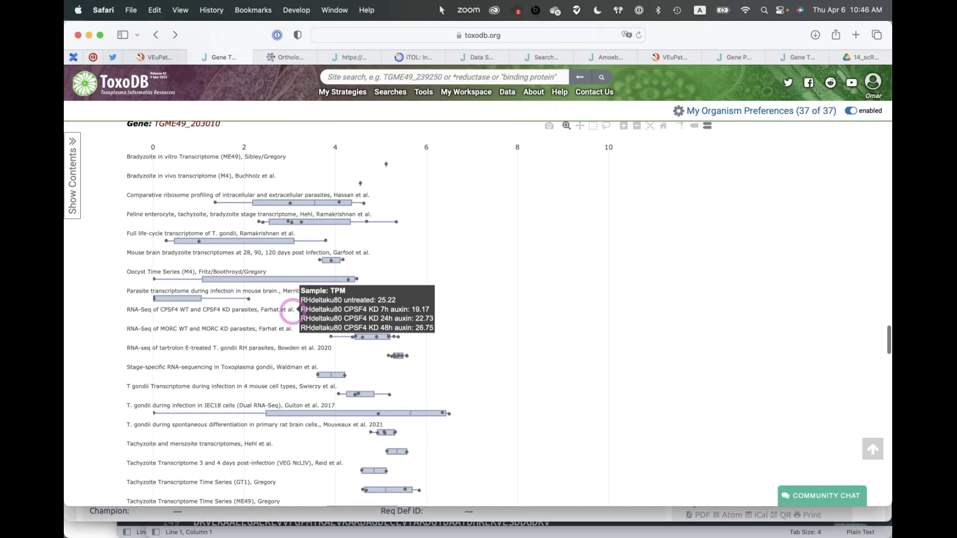
Step: Compare the tartrolon E experiment with the IEC18 Dual RNA-Seq experiment and show the sample labels on the IEC18 data points
{"action": "scroll", "coordinate": [293, 311], "scroll_direction": "down", "scroll_amount": 2}
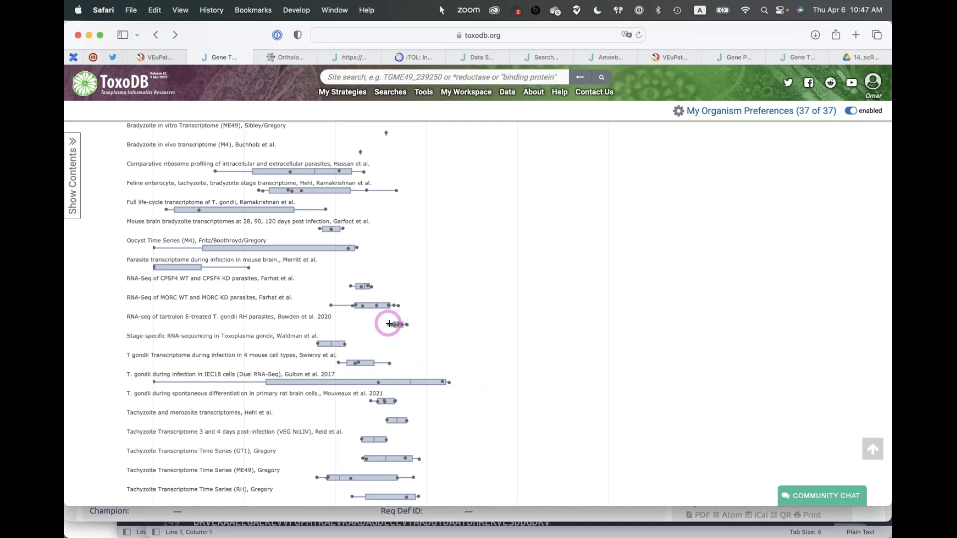
{"action": "mouse_move", "coordinate": [219, 319]}
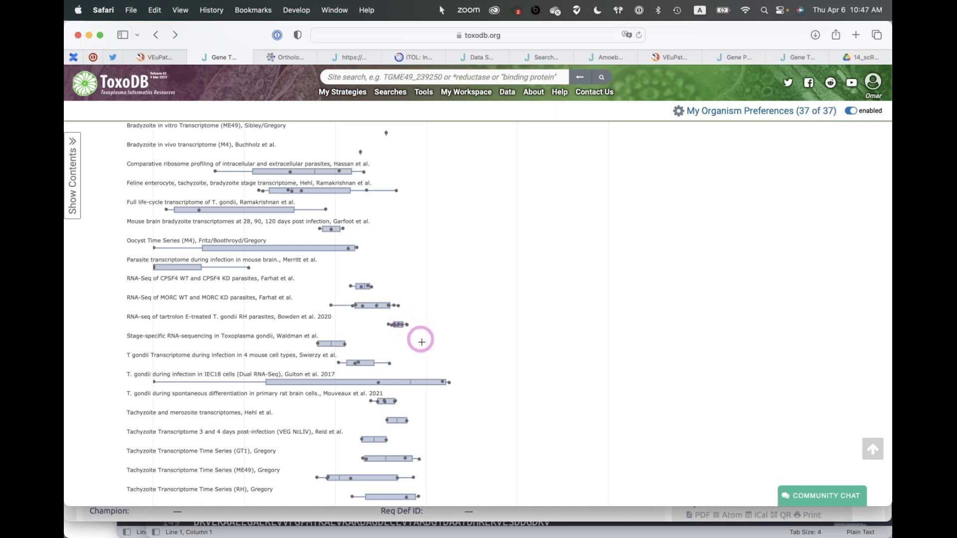
{"action": "scroll", "coordinate": [406, 349], "scroll_direction": "down", "scroll_amount": 2}
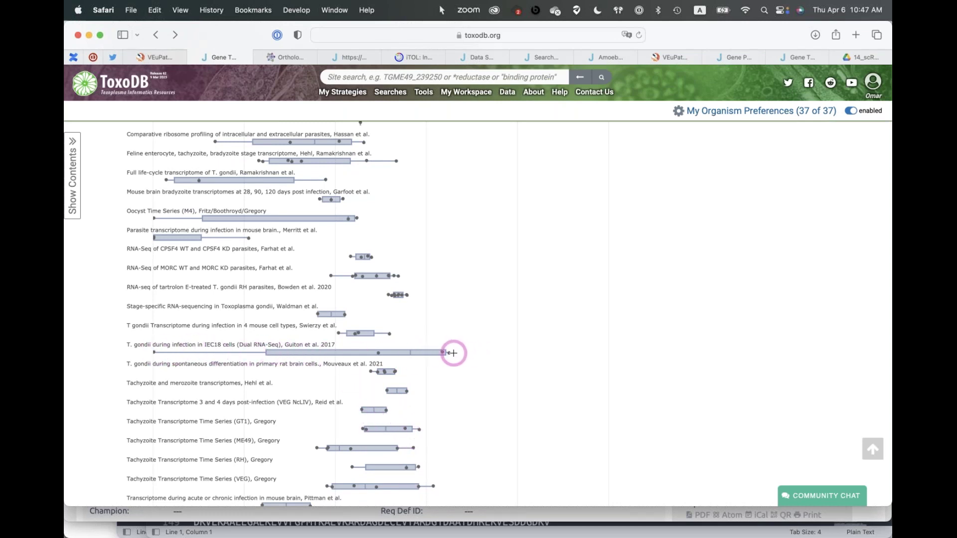
{"action": "mouse_move", "coordinate": [450, 353]}
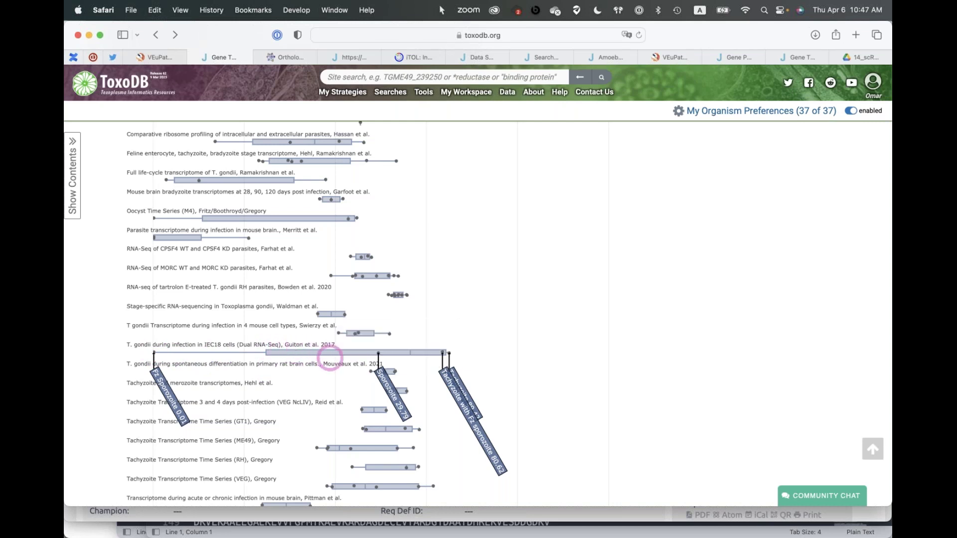
Step: Expand the Transcript Expression table and look through its array and RNA-Seq datasets by assay type
{"action": "scroll", "coordinate": [337, 369], "scroll_direction": "down", "scroll_amount": 8}
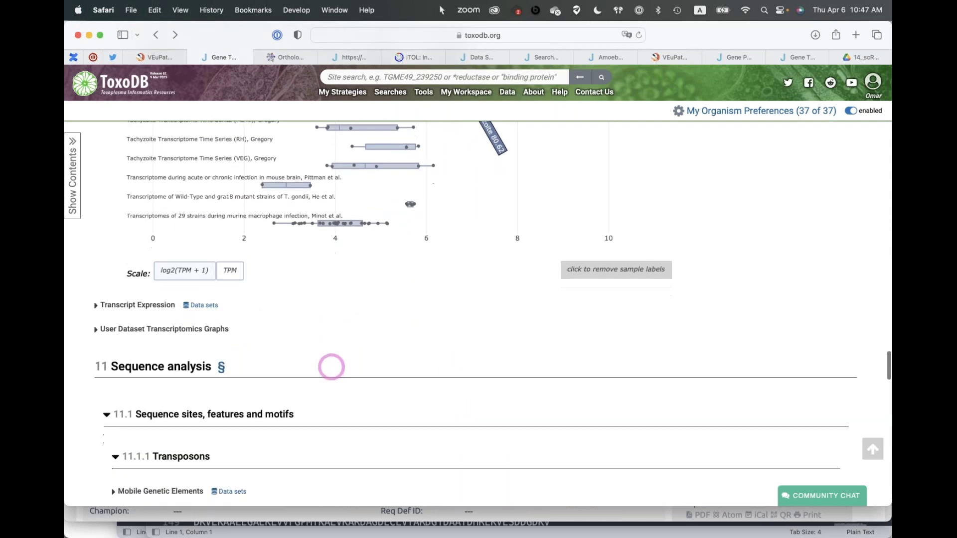
{"action": "left_click", "coordinate": [96, 308]}
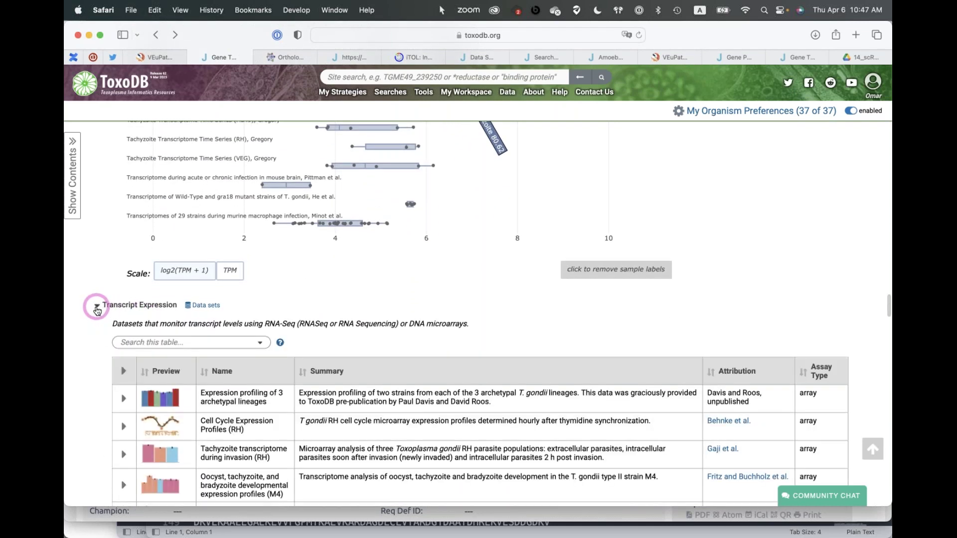
{"action": "scroll", "coordinate": [386, 351], "scroll_direction": "down", "scroll_amount": 1}
{"action": "scroll", "coordinate": [386, 350], "scroll_direction": "down", "scroll_amount": 3}
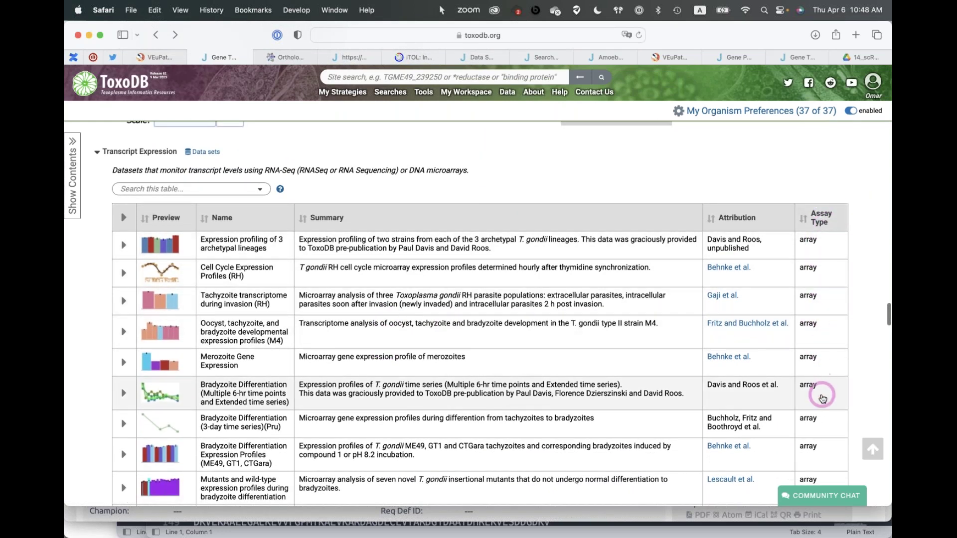
{"action": "scroll", "coordinate": [820, 394], "scroll_direction": "down", "scroll_amount": 2}
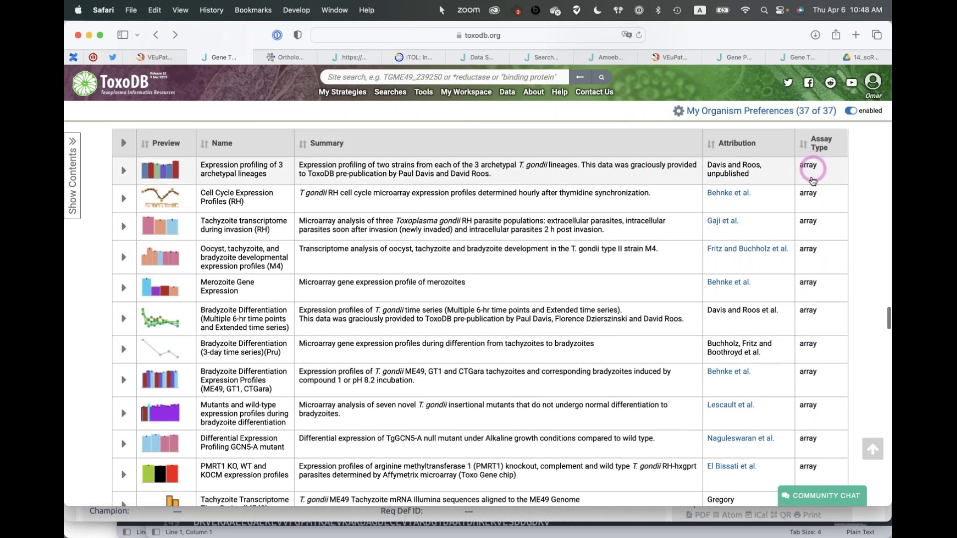
{"action": "scroll", "coordinate": [804, 346], "scroll_direction": "down", "scroll_amount": 5}
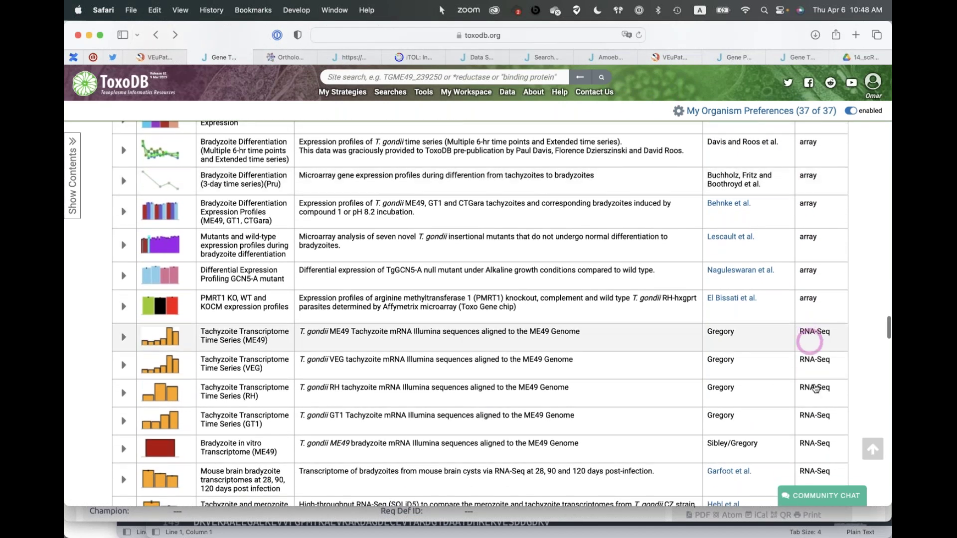
Step: Recheck the sample TPM values of the IEC18 Dual RNA-Seq experiment in the summary plot and return to the Transcript Expression table
{"action": "scroll", "coordinate": [812, 348], "scroll_direction": "up", "scroll_amount": 10}
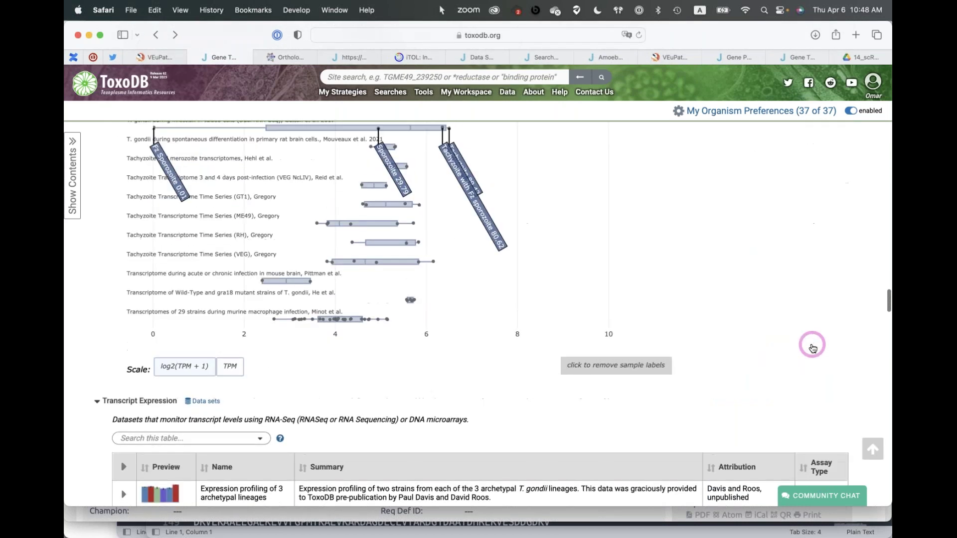
{"action": "mouse_move", "coordinate": [297, 199]}
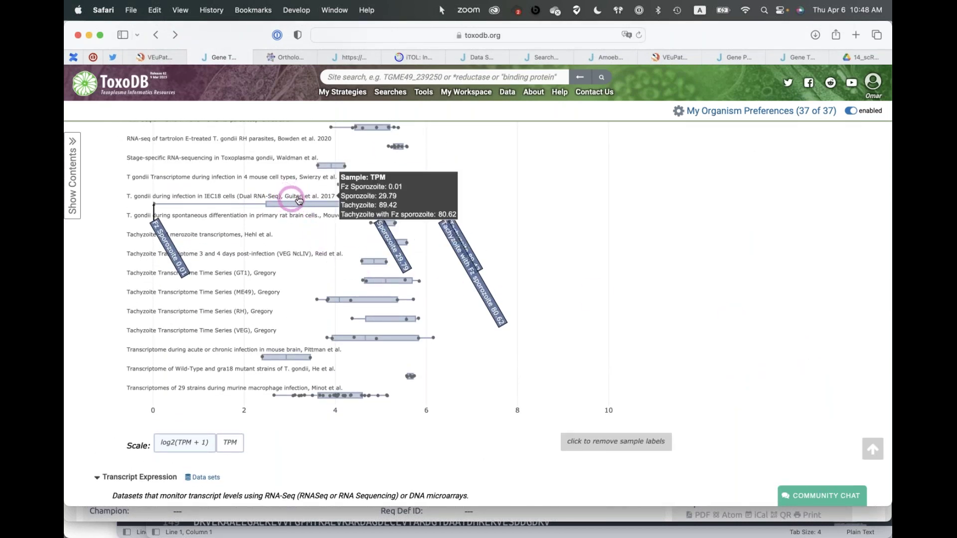
{"action": "scroll", "coordinate": [349, 399], "scroll_direction": "down", "scroll_amount": 5}
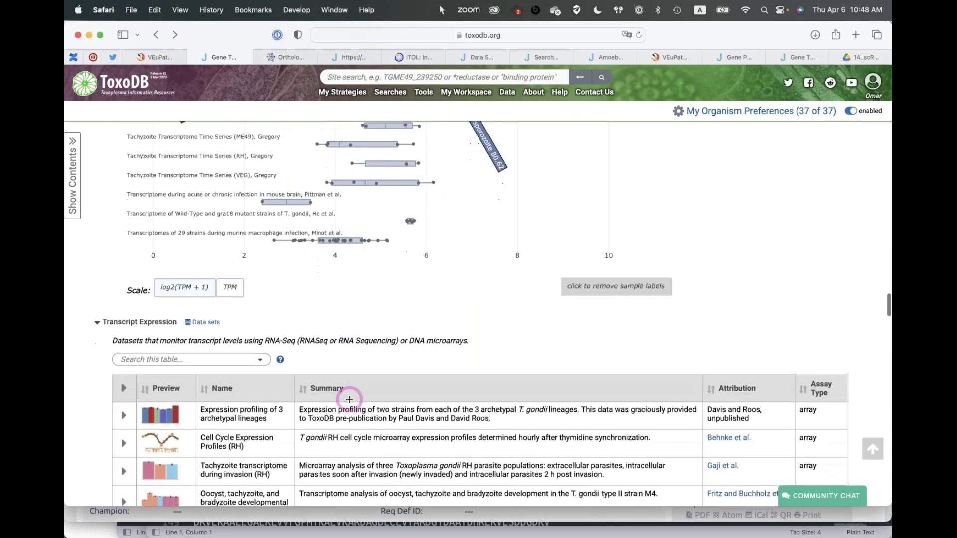
Step: Filter the Transcript Expression table by "guit" and expand the IEC18 Dual RNA-Seq dataset to examine its TPM bar graph
{"action": "scroll", "coordinate": [268, 387], "scroll_direction": "down", "scroll_amount": 5}
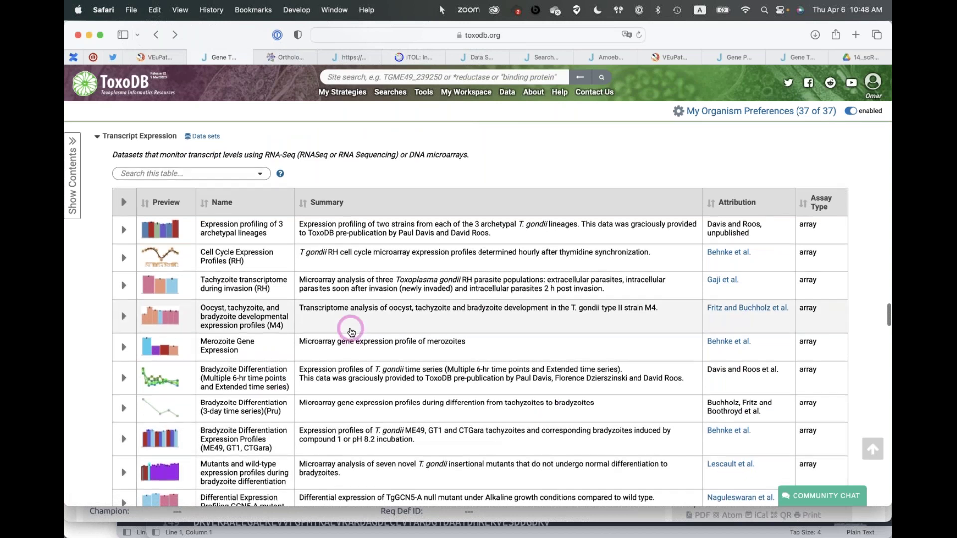
{"action": "scroll", "coordinate": [250, 224], "scroll_direction": "up", "scroll_amount": 2}
{"action": "left_click", "coordinate": [175, 209]}
{"action": "type", "text": "g"}
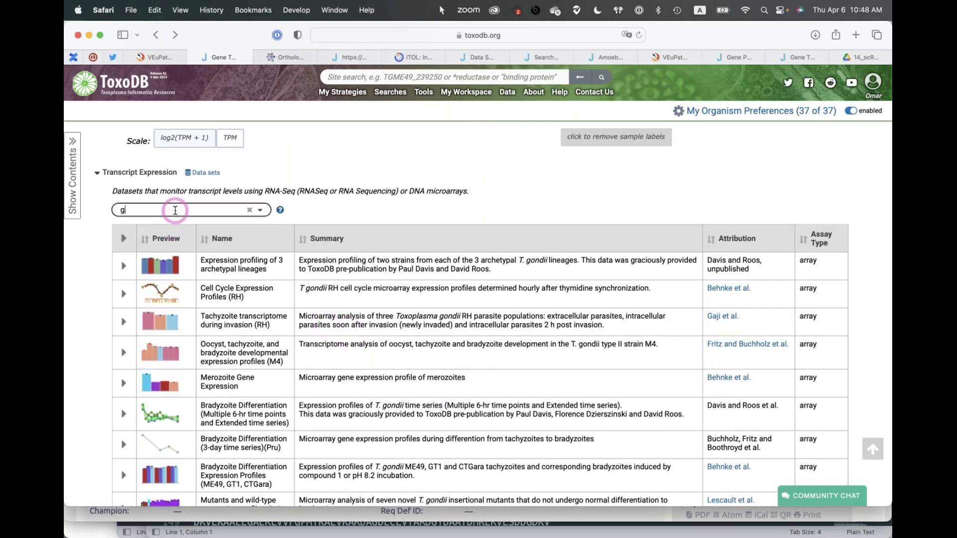
{"action": "type", "text": "uit"}
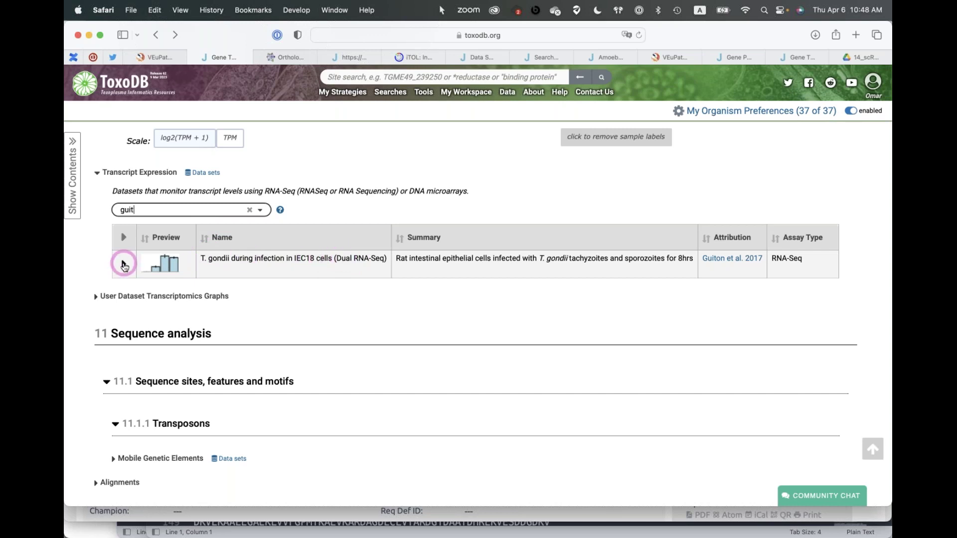
{"action": "left_click", "coordinate": [123, 266]}
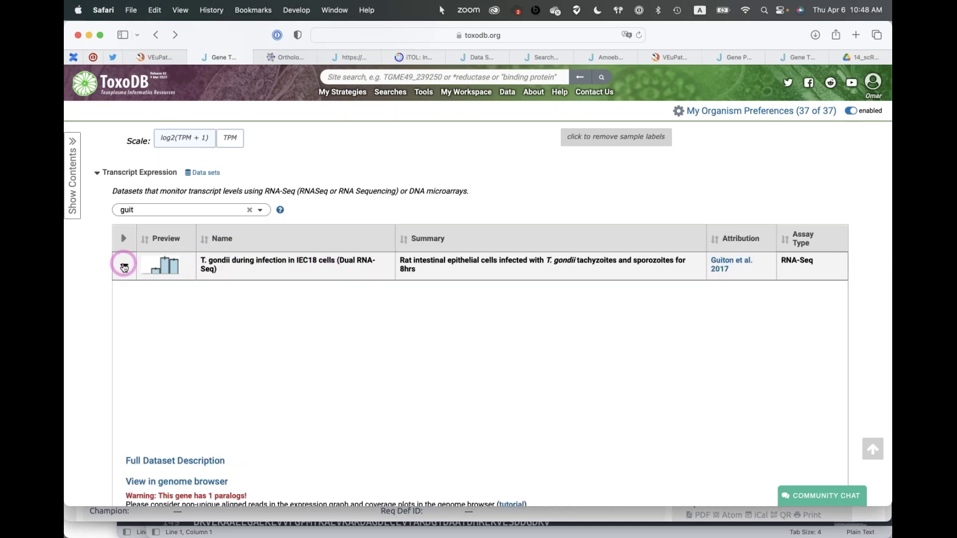
{"action": "scroll", "coordinate": [472, 405], "scroll_direction": "down", "scroll_amount": 5}
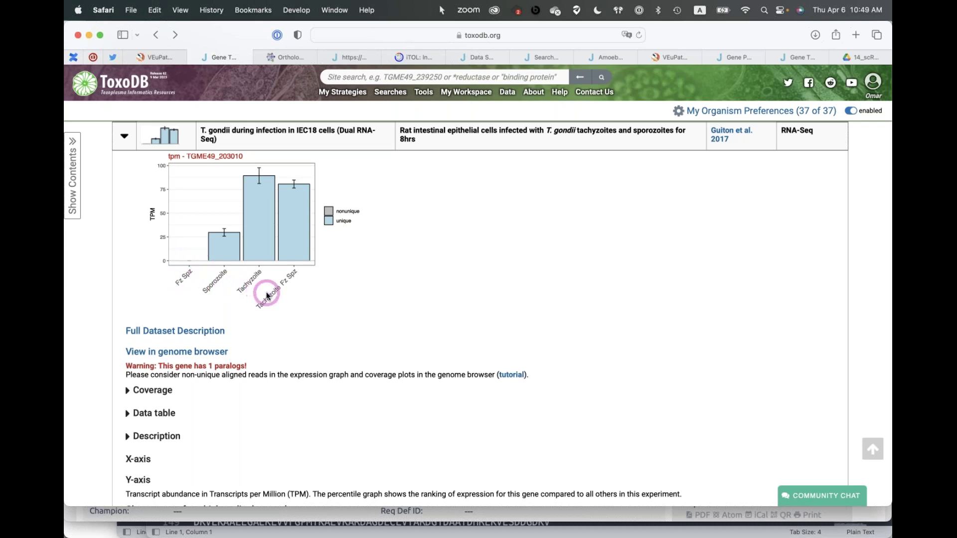
Step: Open the full description of the IEC18 Dual RNA-Seq dataset in a new tab and read its experimental design
{"action": "left_click", "coordinate": [187, 333], "text": "super"}
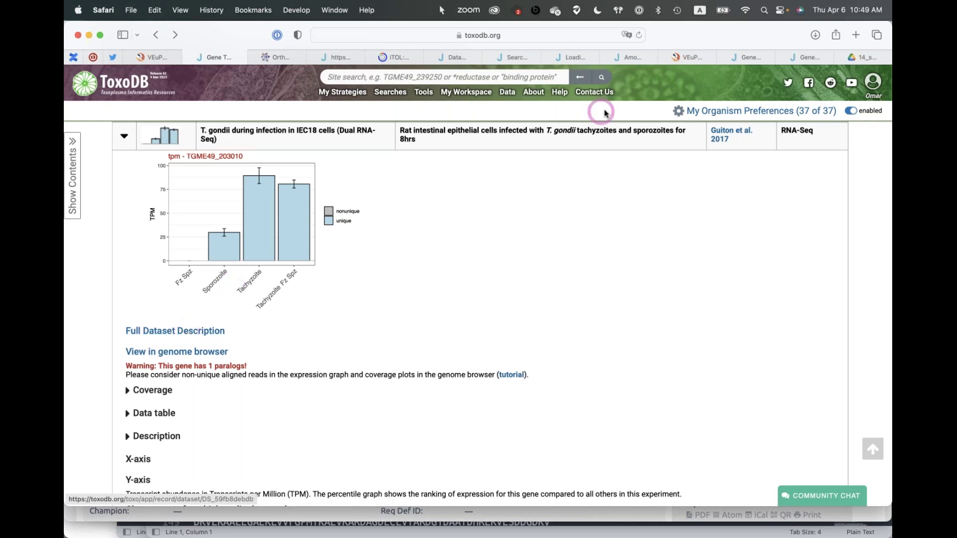
{"action": "left_click", "coordinate": [575, 59]}
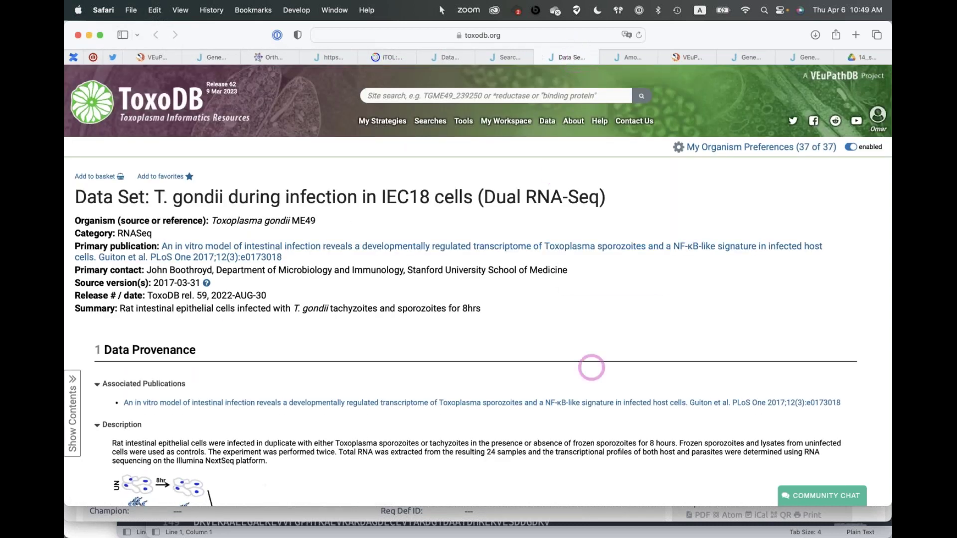
{"action": "scroll", "coordinate": [591, 368], "scroll_direction": "down", "scroll_amount": 6}
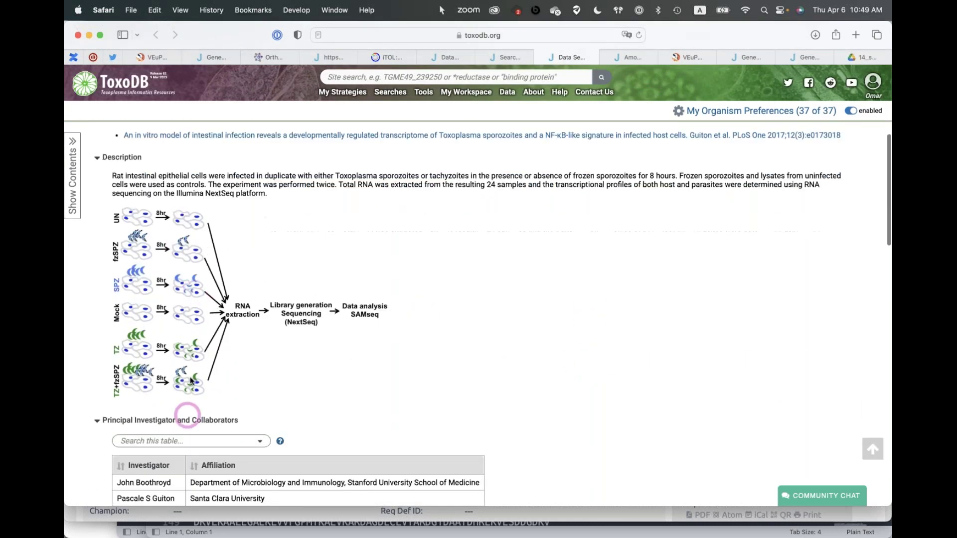
{"action": "scroll", "coordinate": [235, 394], "scroll_direction": "down", "scroll_amount": 1}
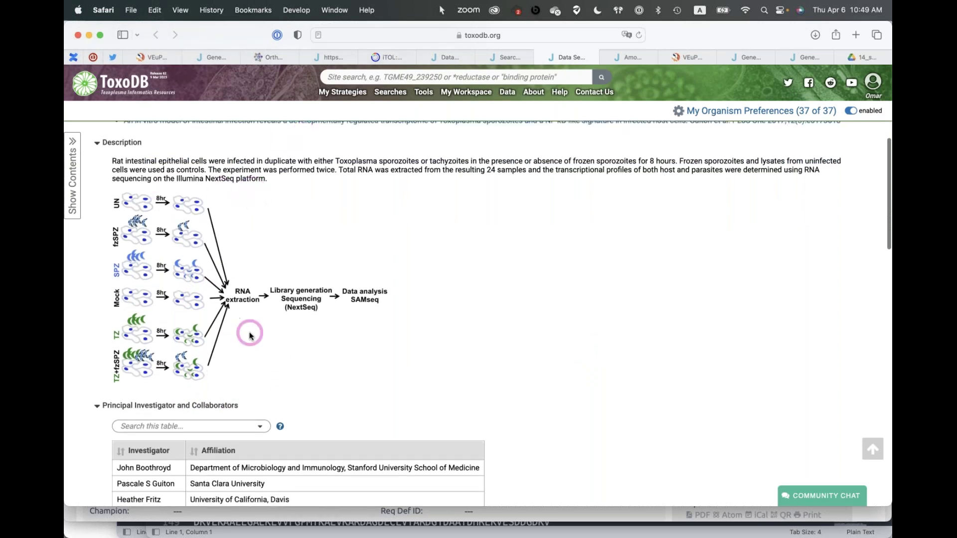
{"action": "scroll", "coordinate": [248, 333], "scroll_direction": "down", "scroll_amount": 2}
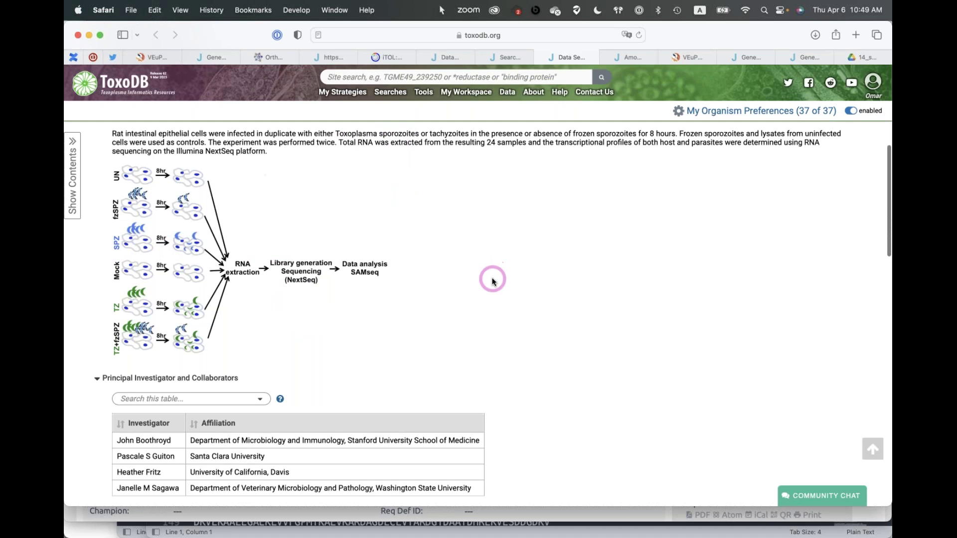
Step: Look through the dataset's investigators, release history and link outs, including its associated data sets and searches
{"action": "scroll", "coordinate": [493, 281], "scroll_direction": "down", "scroll_amount": 5}
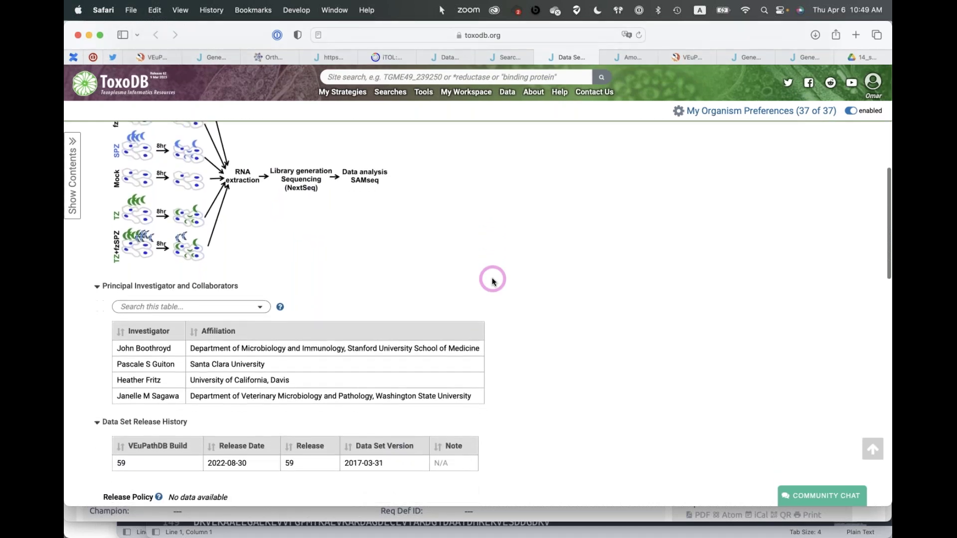
{"action": "scroll", "coordinate": [493, 282], "scroll_direction": "down", "scroll_amount": 1}
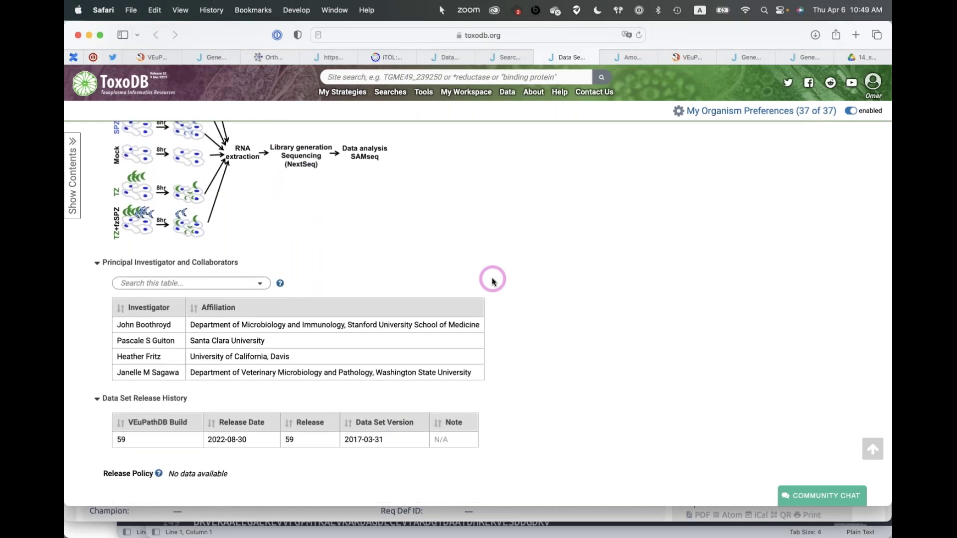
{"action": "scroll", "coordinate": [492, 281], "scroll_direction": "down", "scroll_amount": 2}
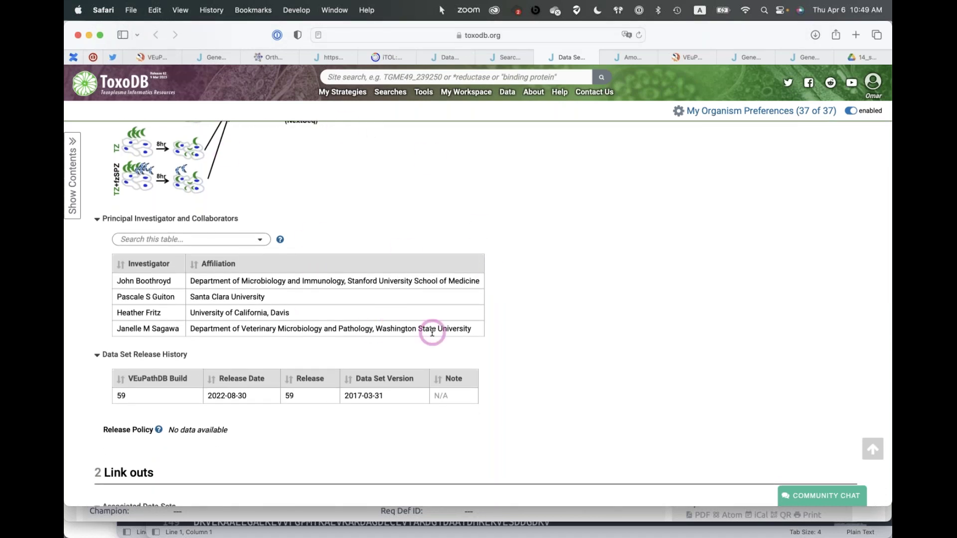
{"action": "scroll", "coordinate": [432, 332], "scroll_direction": "down", "scroll_amount": 9}
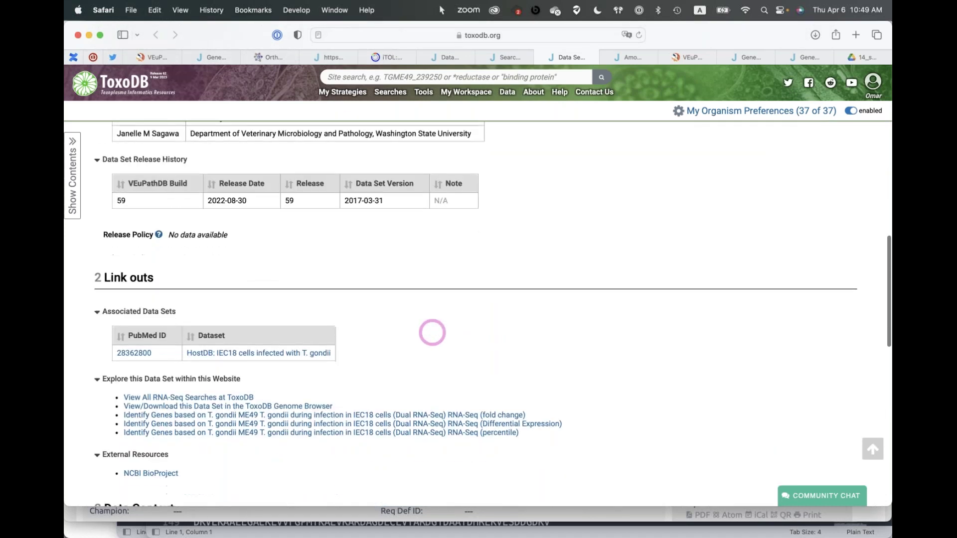
{"action": "scroll", "coordinate": [432, 333], "scroll_direction": "down", "scroll_amount": 2}
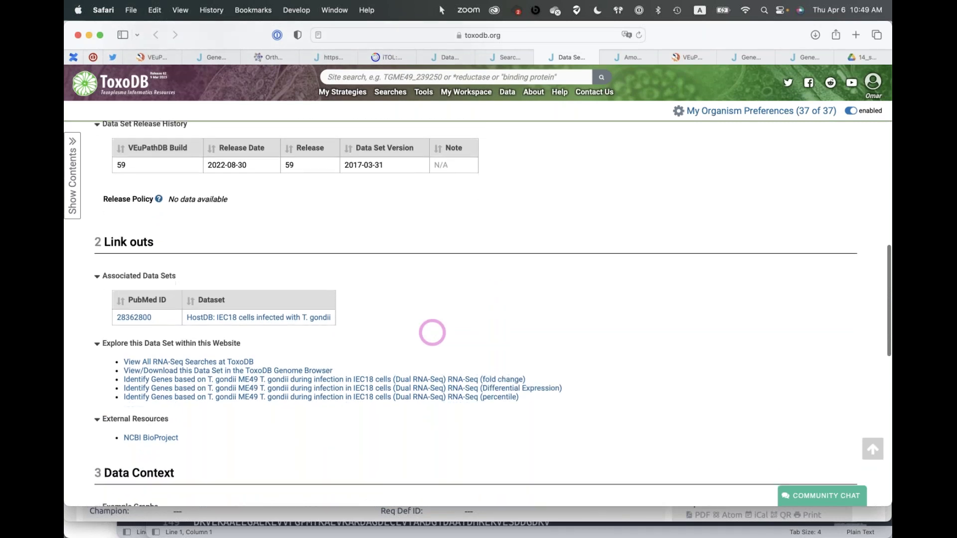
{"action": "scroll", "coordinate": [432, 332], "scroll_direction": "up", "scroll_amount": 1}
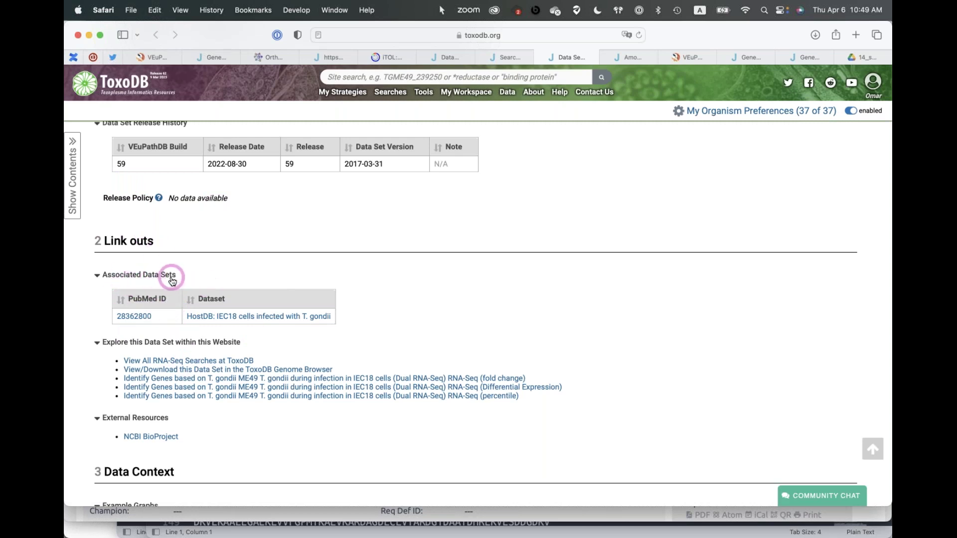
Step: Open the associated HostDB dataset on IEC18 cells infected with T. gondii in a new tab and find its gene search links
{"action": "left_click", "coordinate": [265, 318], "text": "super"}
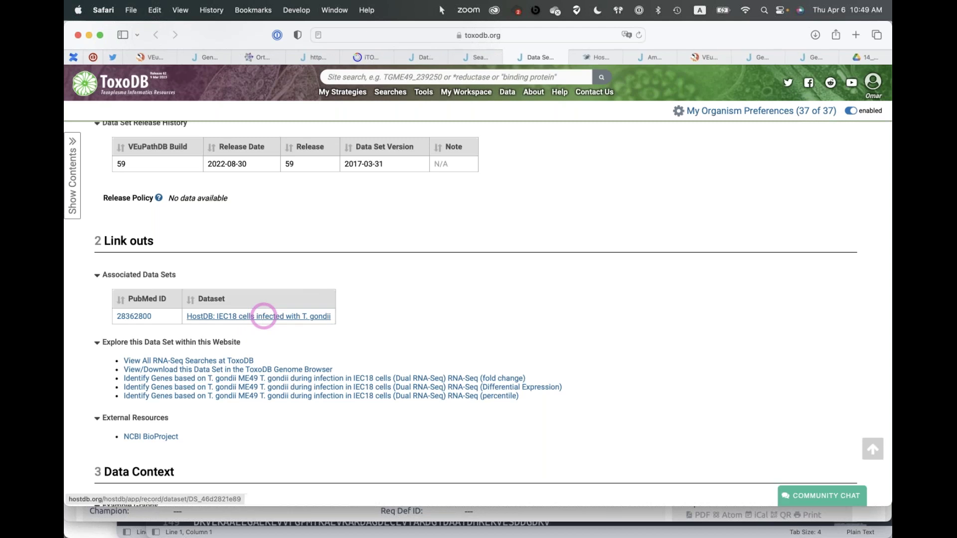
{"action": "left_click", "coordinate": [594, 57]}
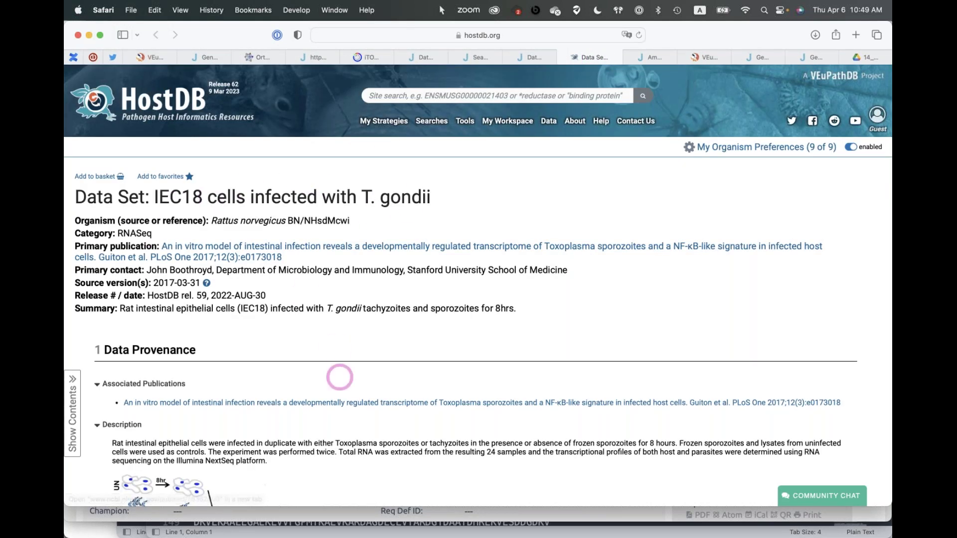
{"action": "scroll", "coordinate": [339, 377], "scroll_direction": "down", "scroll_amount": 5}
{"action": "scroll", "coordinate": [398, 256], "scroll_direction": "down", "scroll_amount": 4}
{"action": "scroll", "coordinate": [395, 255], "scroll_direction": "down", "scroll_amount": 15}
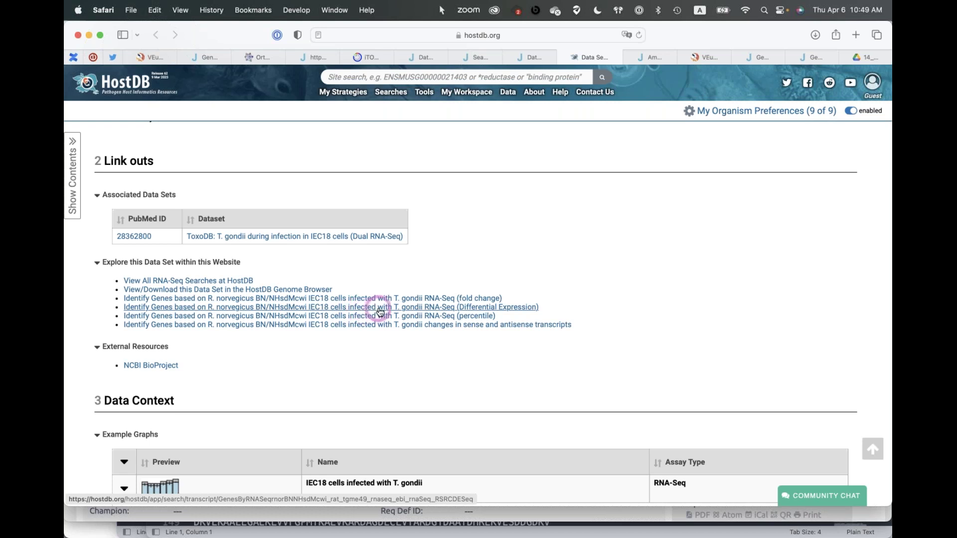
Step: Open the R. norvegicus IEC18 Differential Expression search with Fz Sporozoite as the reference sample and Sporozoite as the comparator
{"action": "left_click", "coordinate": [382, 307]}
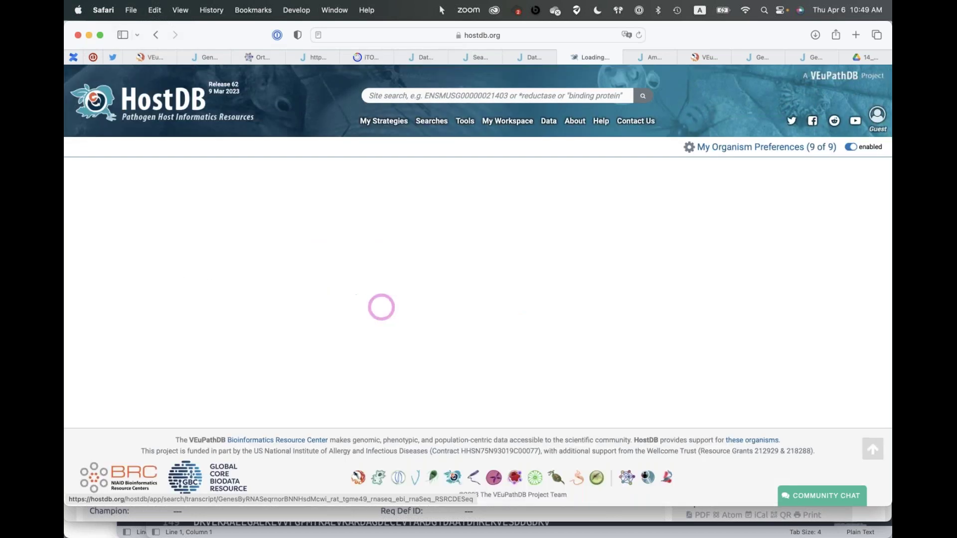
{"action": "scroll", "coordinate": [382, 391], "scroll_direction": "down", "scroll_amount": 2}
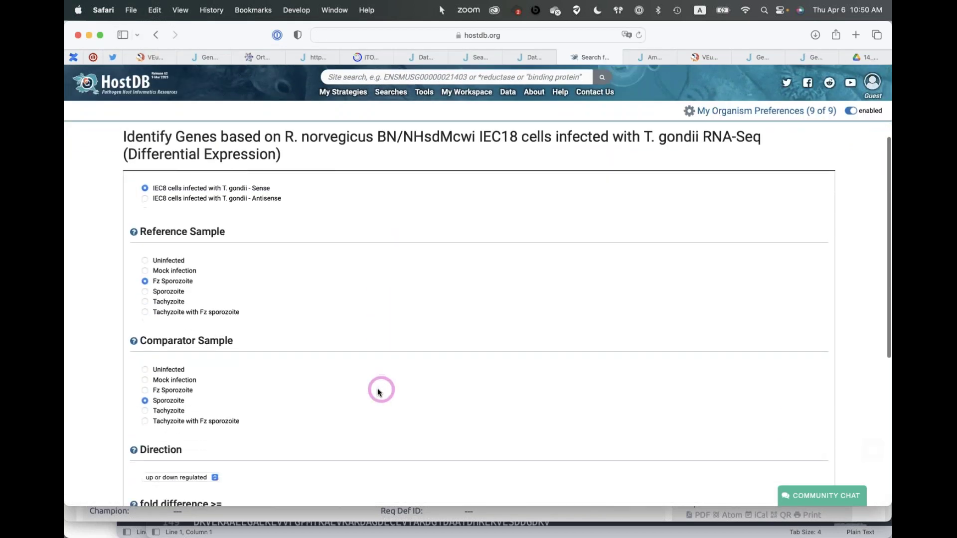
{"action": "left_click", "coordinate": [172, 398]}
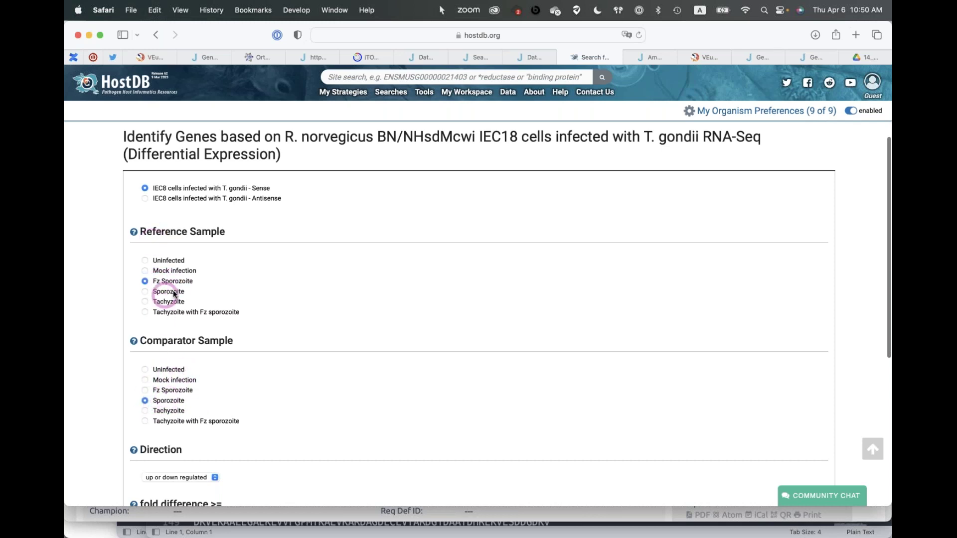
{"action": "left_click", "coordinate": [396, 431]}
{"action": "scroll", "coordinate": [395, 431], "scroll_direction": "down", "scroll_amount": 2}
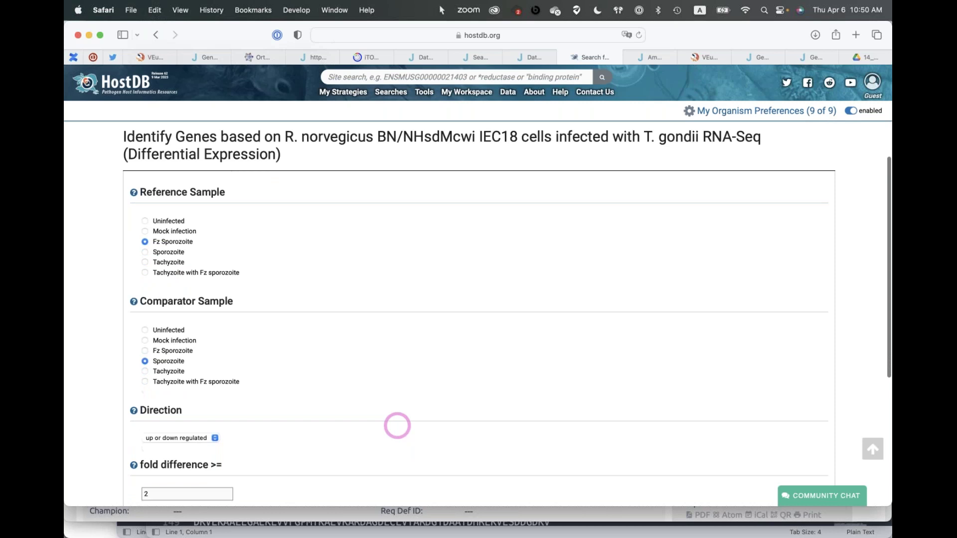
{"action": "scroll", "coordinate": [395, 423], "scroll_direction": "up", "scroll_amount": 2}
{"action": "left_click", "coordinate": [476, 147]}
{"action": "scroll", "coordinate": [493, 282], "scroll_direction": "down", "scroll_amount": 3}
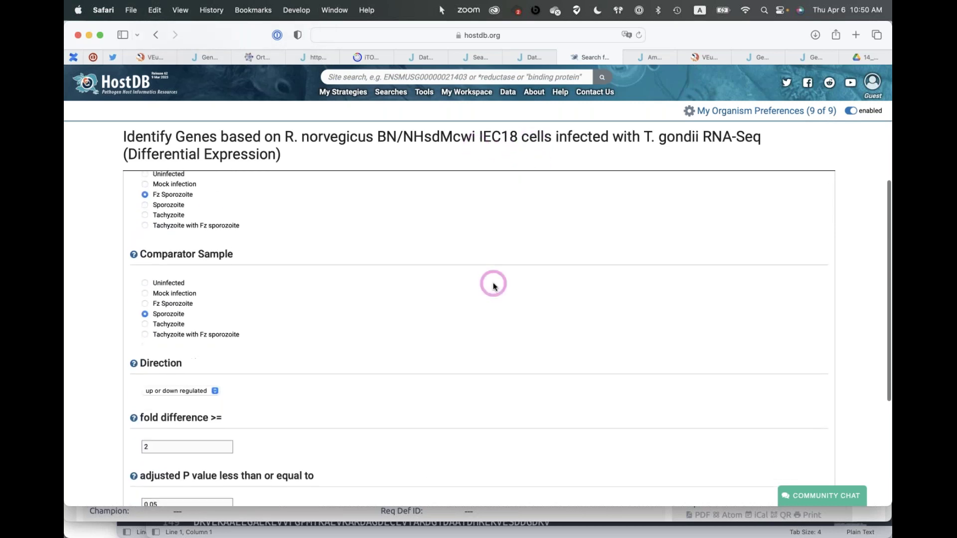
{"action": "left_click", "coordinate": [166, 288]}
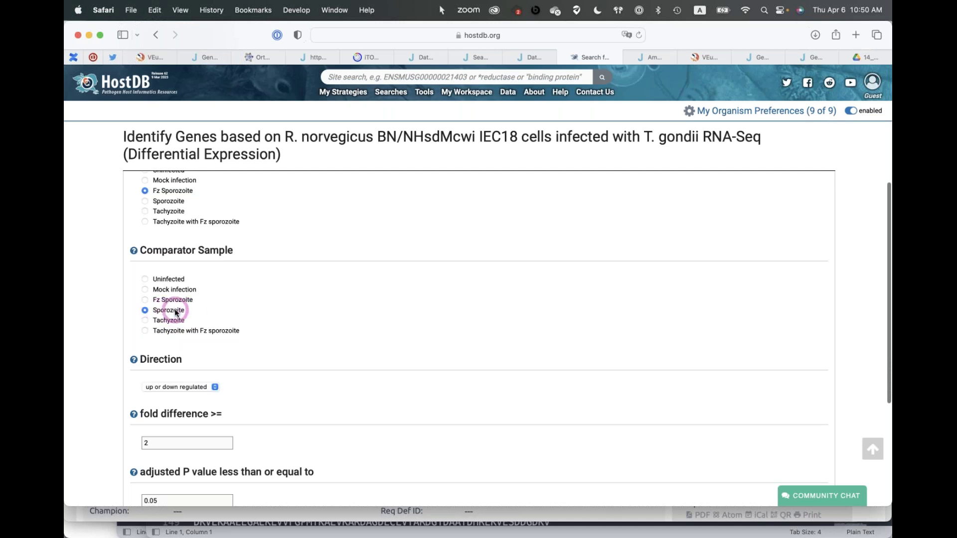
Step: Run the search for up or down regulated genes with fold difference 2 and adjusted P value 0.05, and look through the gene results
{"action": "scroll", "coordinate": [409, 332], "scroll_direction": "down", "scroll_amount": 4}
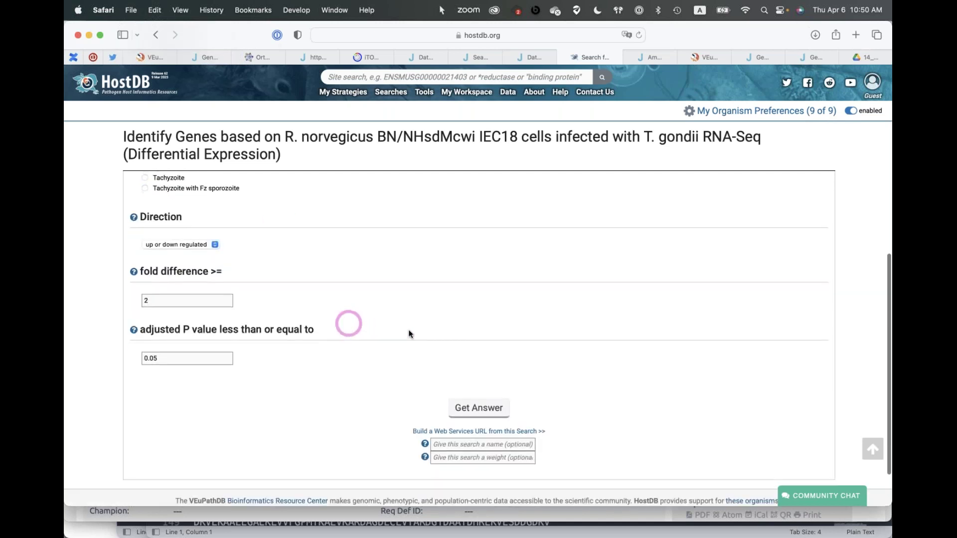
{"action": "left_click", "coordinate": [483, 407]}
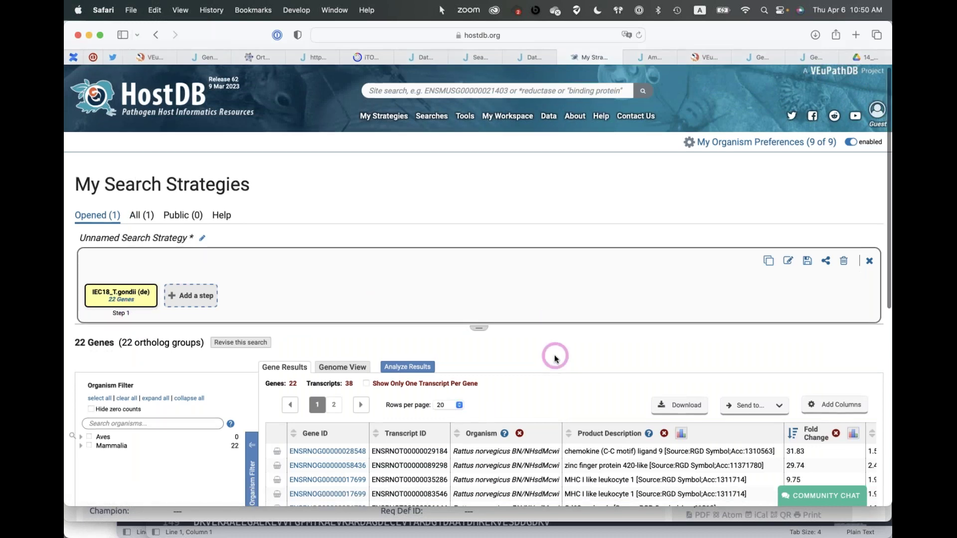
{"action": "scroll", "coordinate": [553, 357], "scroll_direction": "down", "scroll_amount": 4}
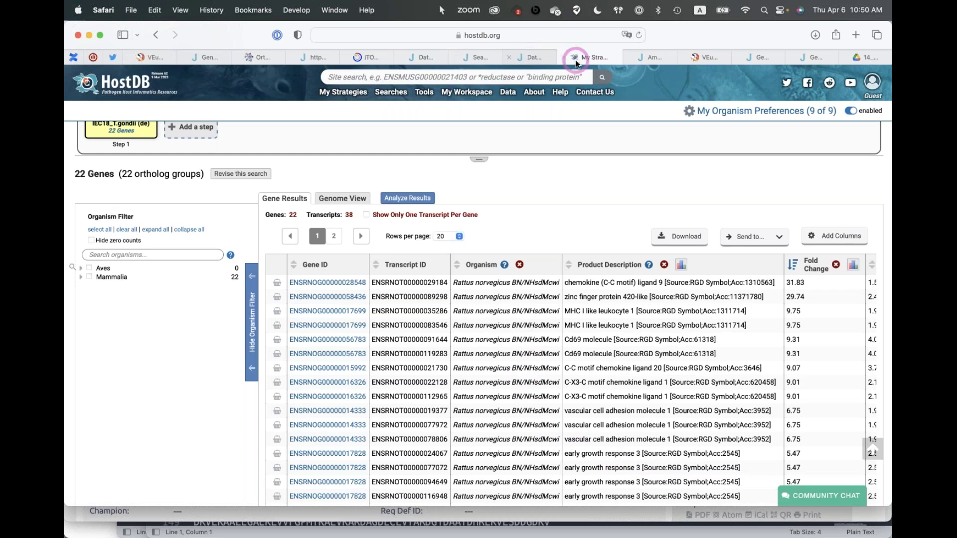
Step: Return to the ToxoDB gene page and clear the Transcript Expression table filter
{"action": "left_click", "coordinate": [212, 60]}
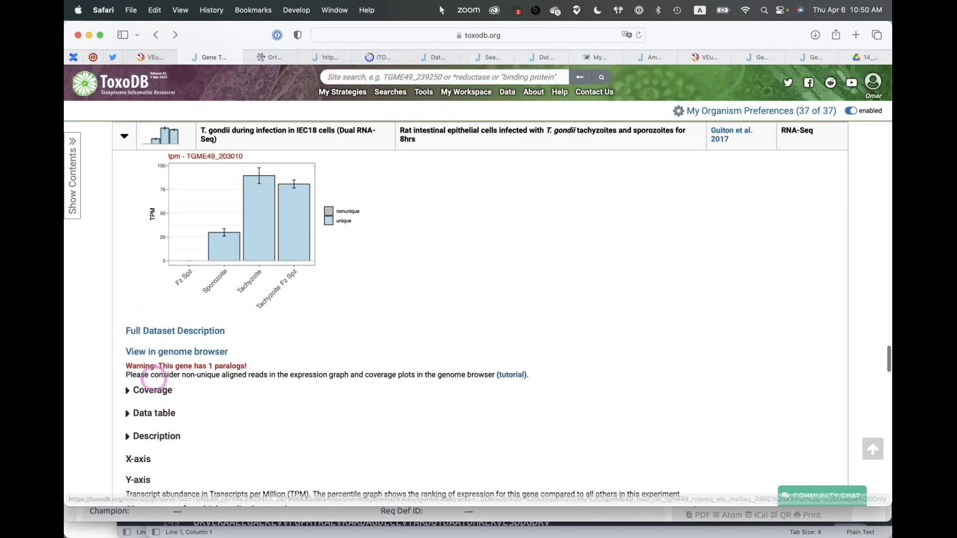
{"action": "scroll", "coordinate": [111, 336], "scroll_direction": "up", "scroll_amount": 3}
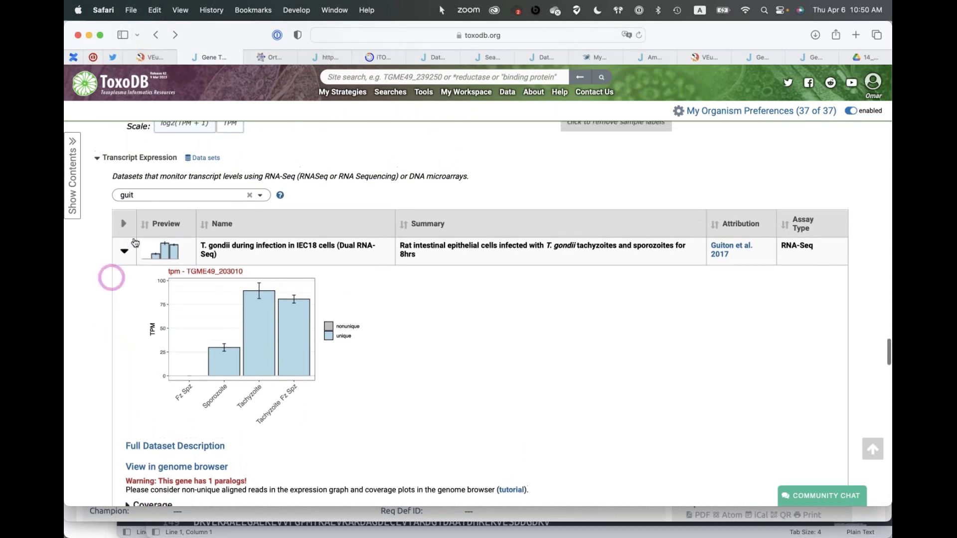
{"action": "left_click", "coordinate": [251, 197]}
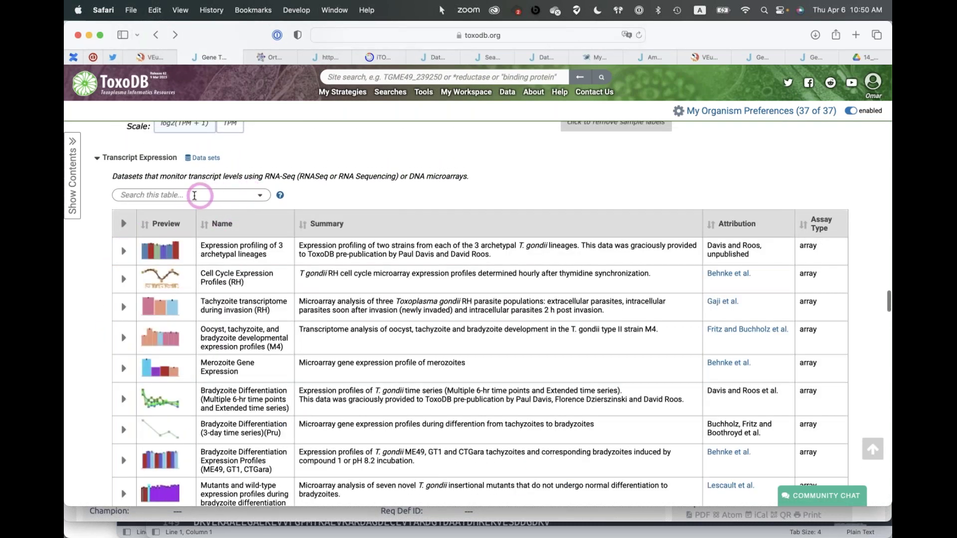
Step: Filter the Transcript Expression table by "feli" and examine the TPM graph of the Full life-cycle transcriptome of T. gondii dataset
{"action": "left_click", "coordinate": [186, 194]}
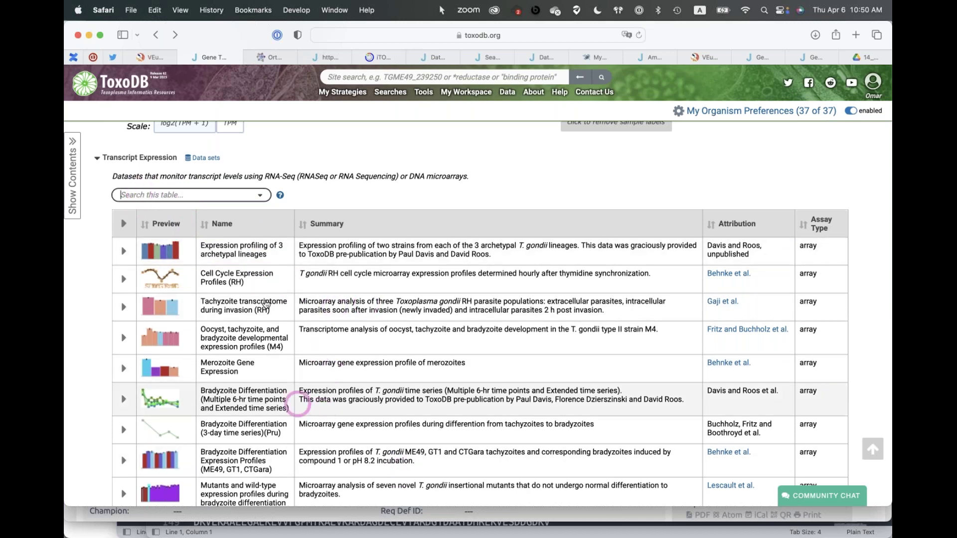
{"action": "scroll", "coordinate": [309, 406], "scroll_direction": "down", "scroll_amount": 1}
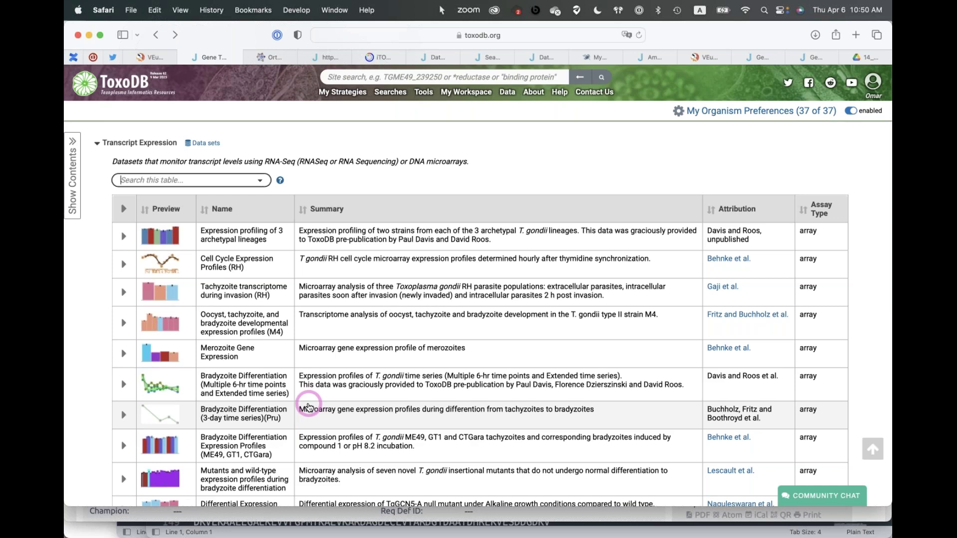
{"action": "type", "text": "feli"}
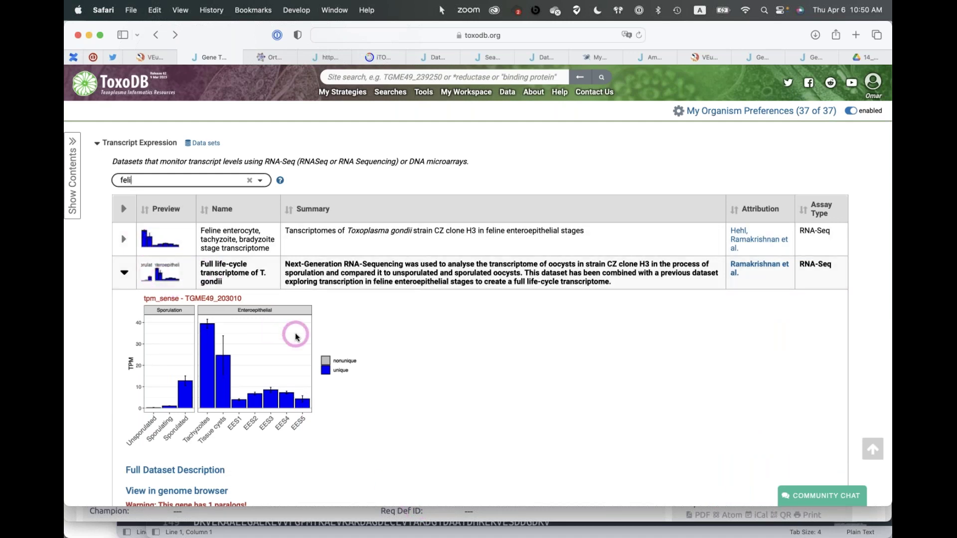
{"action": "scroll", "coordinate": [297, 328], "scroll_direction": "down", "scroll_amount": 3}
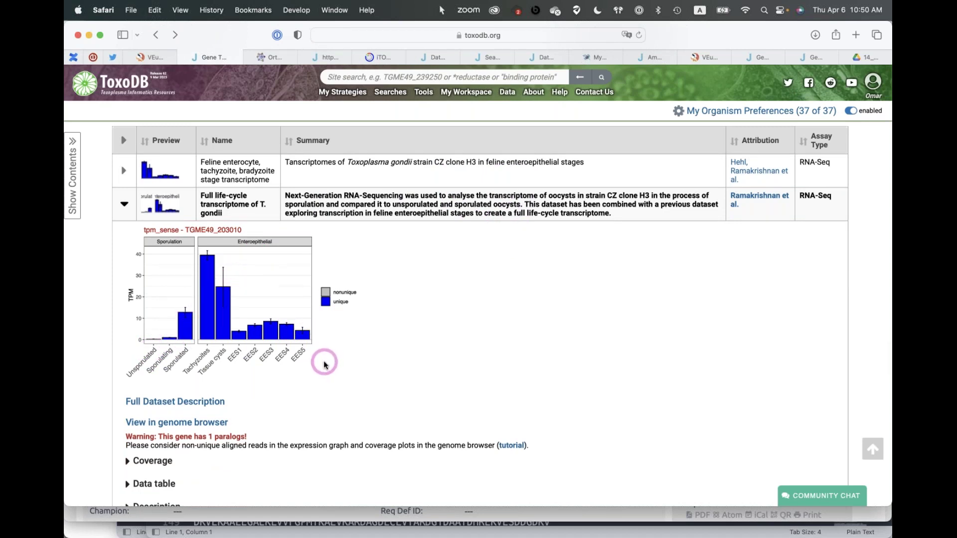
Step: Inspect the sporulation and enteroepithelial stage bars in the full life-cycle TPM graph, and collapse that dataset's details
{"action": "mouse_move", "coordinate": [237, 341]}
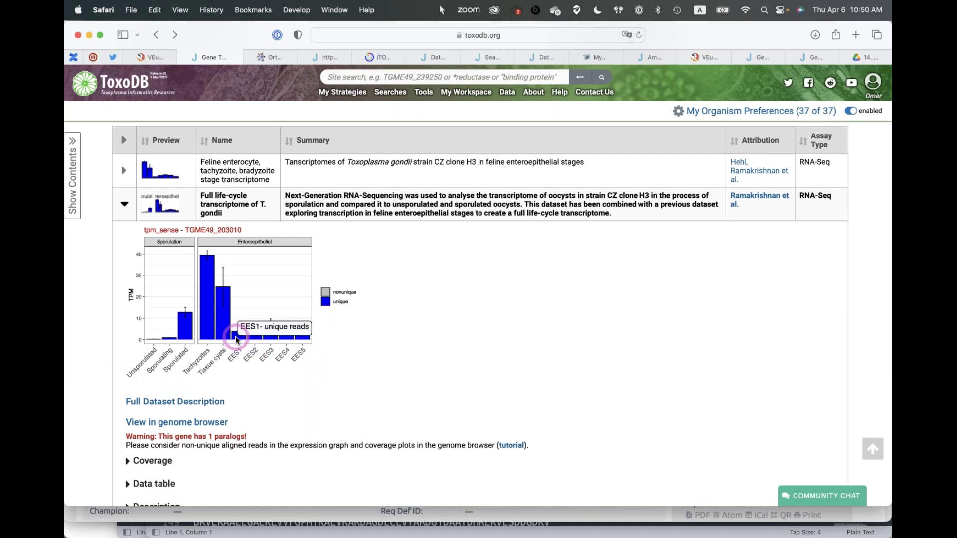
{"action": "mouse_move", "coordinate": [308, 339]}
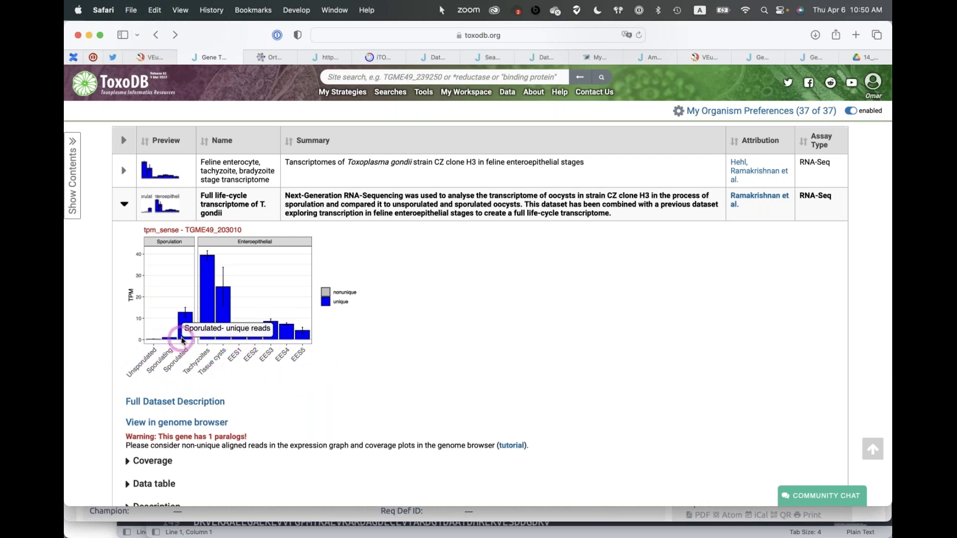
{"action": "mouse_move", "coordinate": [209, 270]}
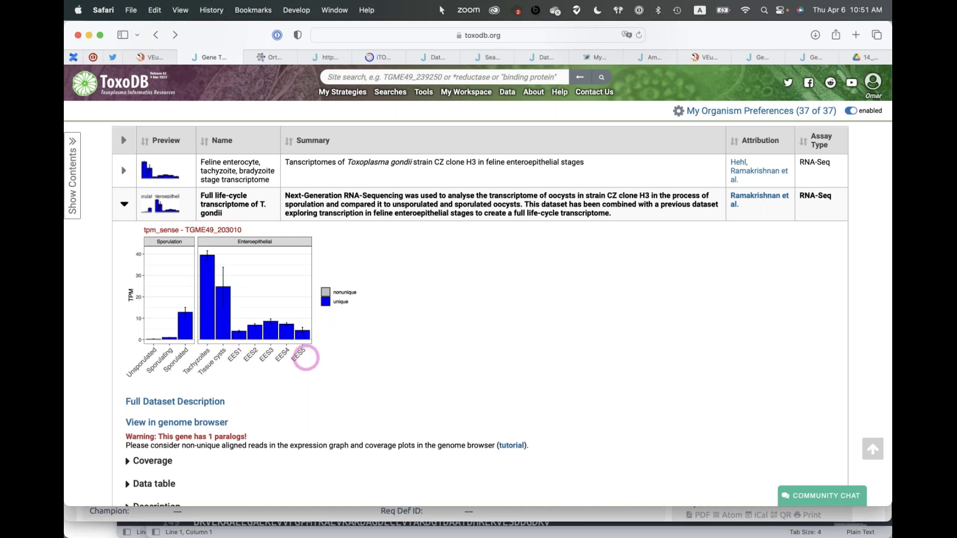
{"action": "left_click", "coordinate": [125, 204]}
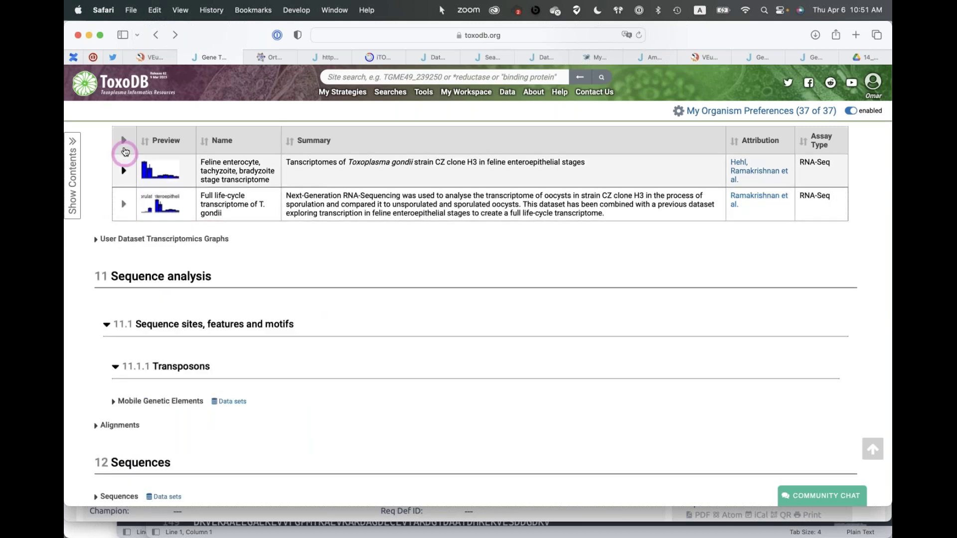
Step: Expand User Dataset Transcriptomics Graphs and examine the Cyst and Tachy bars of the Tachyzoites vs. Bradyzoites FPKM graph
{"action": "scroll", "coordinate": [208, 227], "scroll_direction": "down", "scroll_amount": 1}
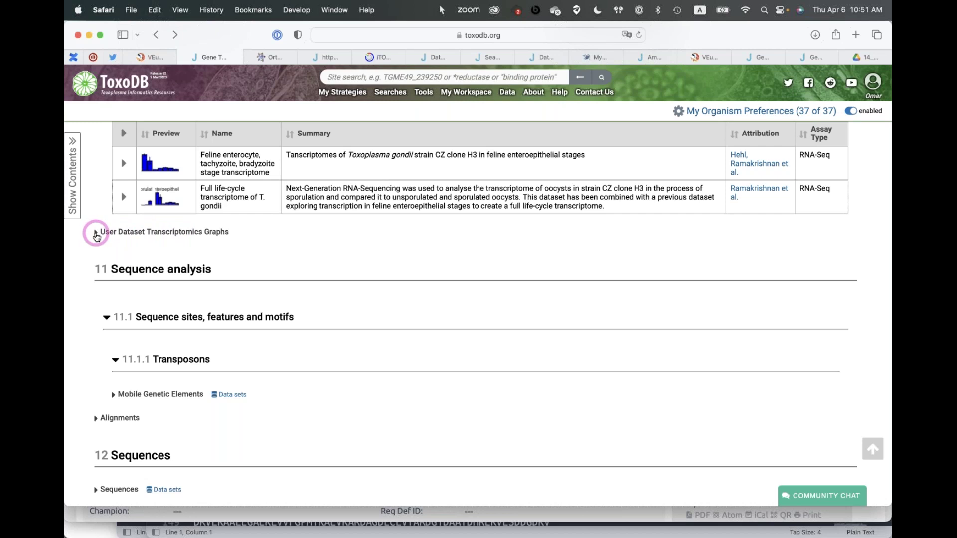
{"action": "left_click", "coordinate": [96, 234]}
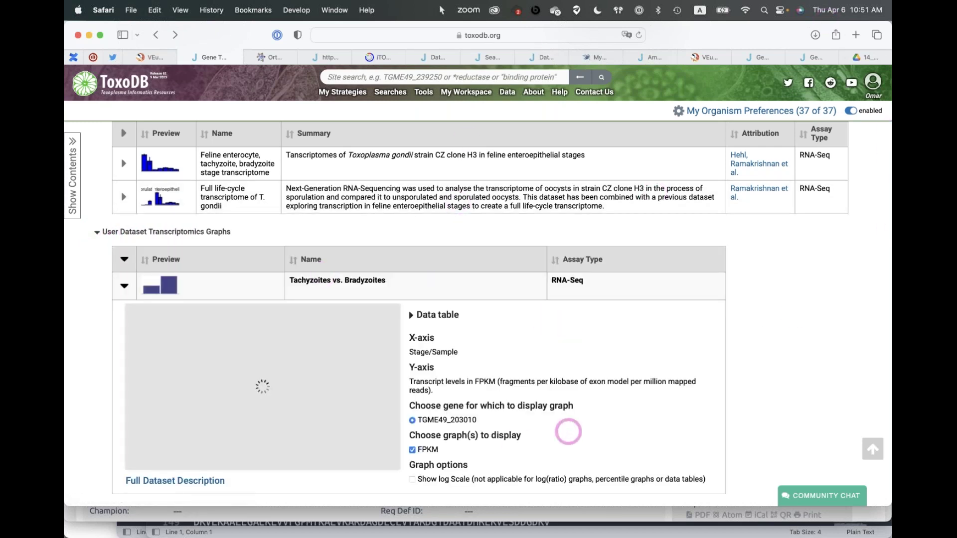
{"action": "mouse_move", "coordinate": [406, 98]}
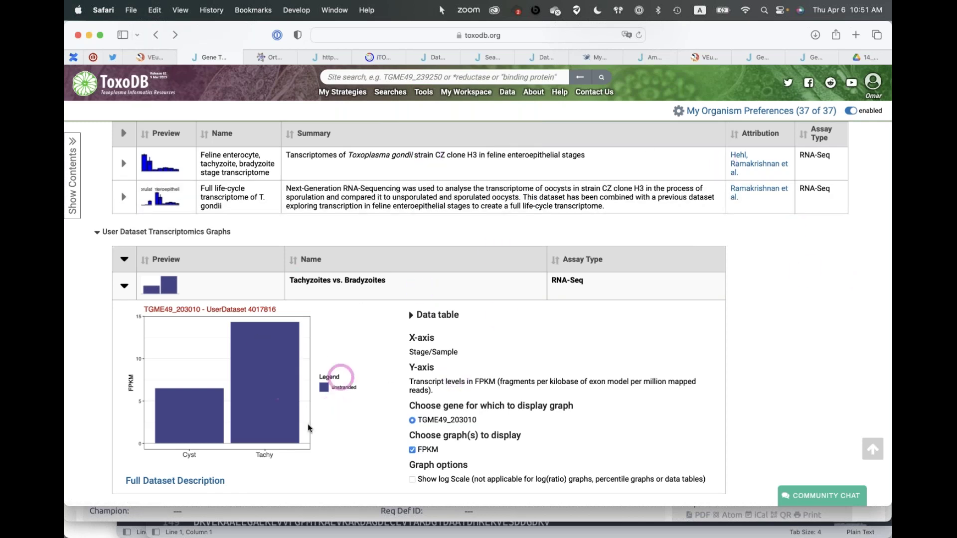
{"action": "scroll", "coordinate": [369, 439], "scroll_direction": "down", "scroll_amount": 3}
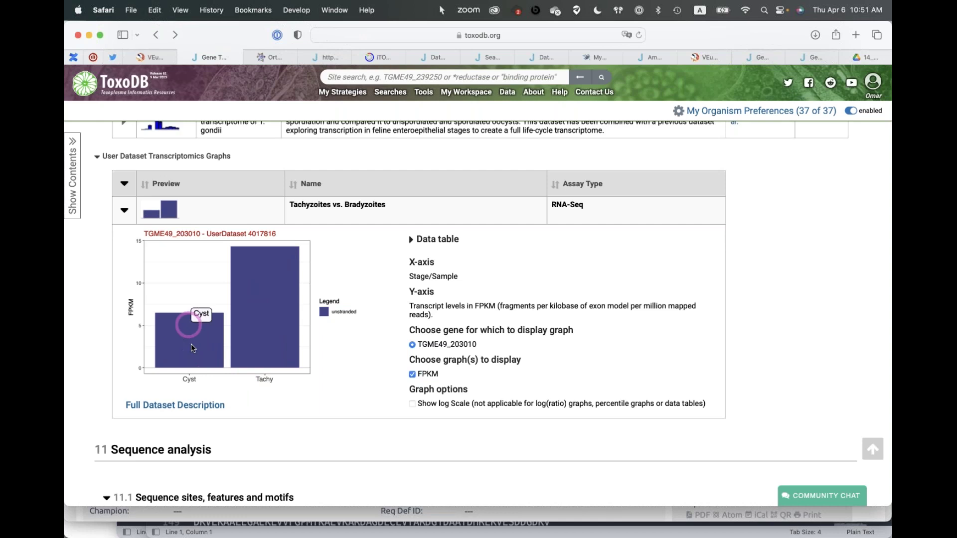
Step: Reopen the Full life-cycle transcriptome of T. gondii dataset and compare its tachyzoite and tissue cyst expression with the user dataset graph
{"action": "scroll", "coordinate": [214, 355], "scroll_direction": "up", "scroll_amount": 5}
{"action": "left_click", "coordinate": [125, 243]}
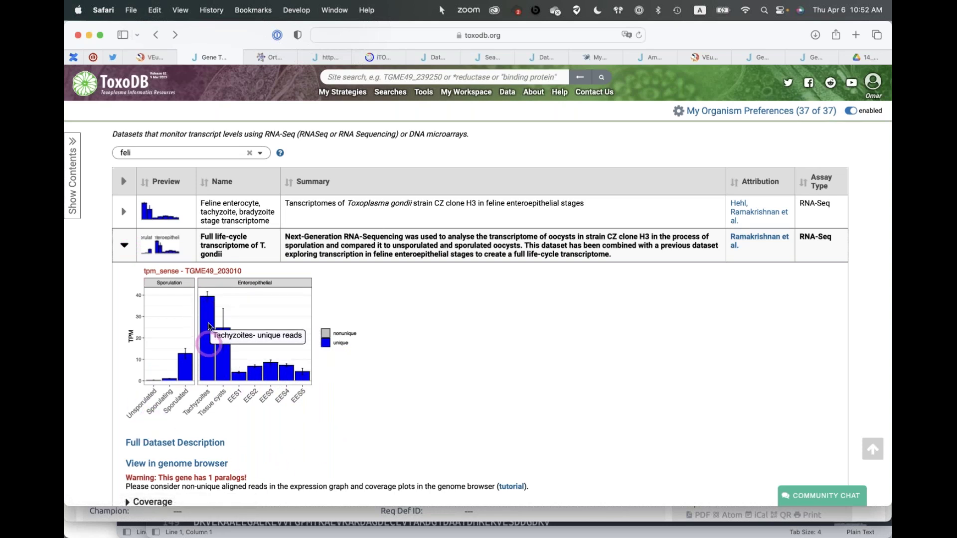
{"action": "scroll", "coordinate": [351, 402], "scroll_direction": "down", "scroll_amount": 20}
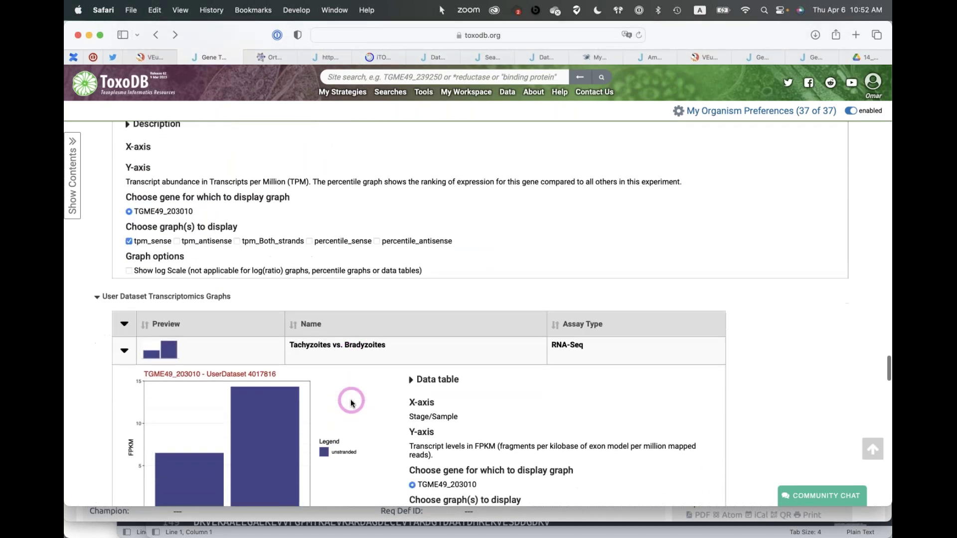
Step: Check the Mobile Genetic Elements entry under Transposons in the Sequence analysis section, and collapse it again
{"action": "scroll", "coordinate": [351, 403], "scroll_direction": "down", "scroll_amount": 3}
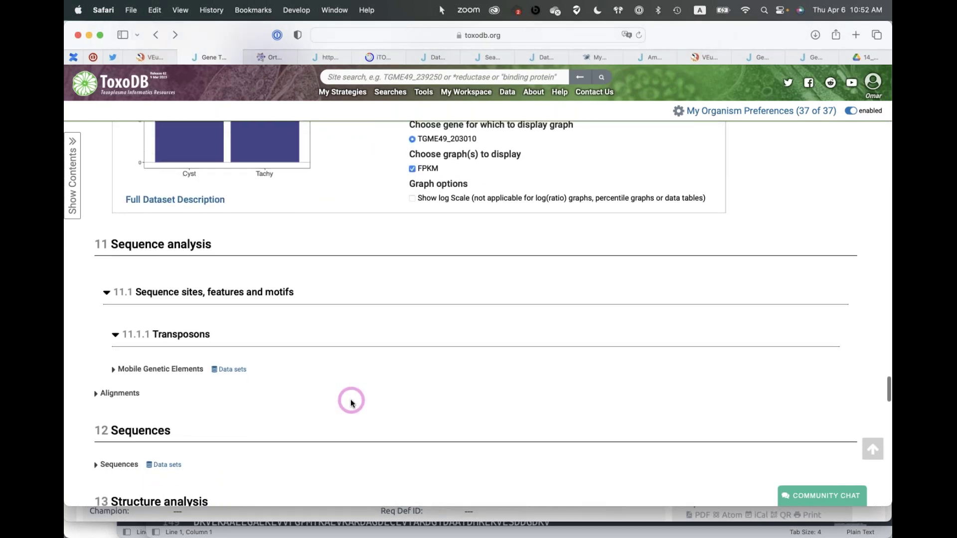
{"action": "scroll", "coordinate": [351, 403], "scroll_direction": "down", "scroll_amount": 3}
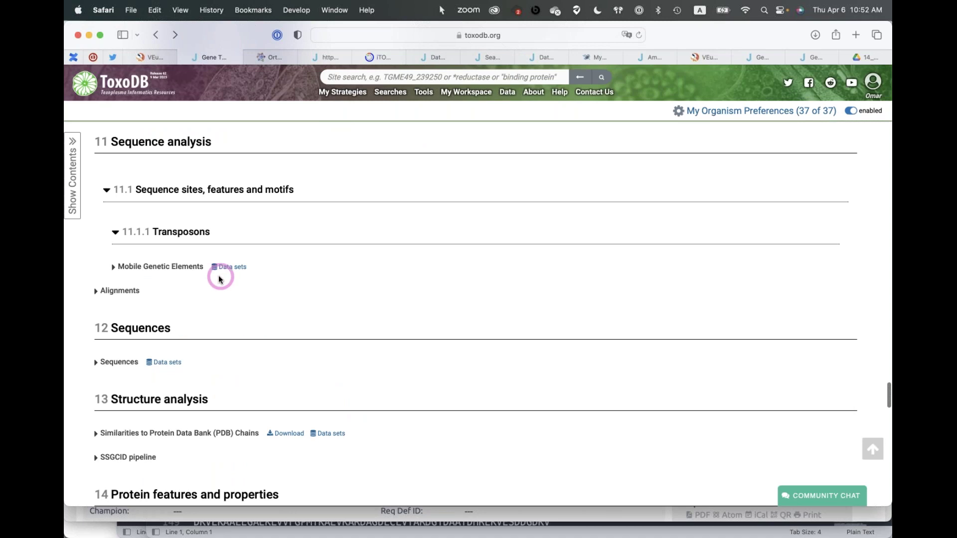
{"action": "scroll", "coordinate": [242, 295], "scroll_direction": "down", "scroll_amount": 3}
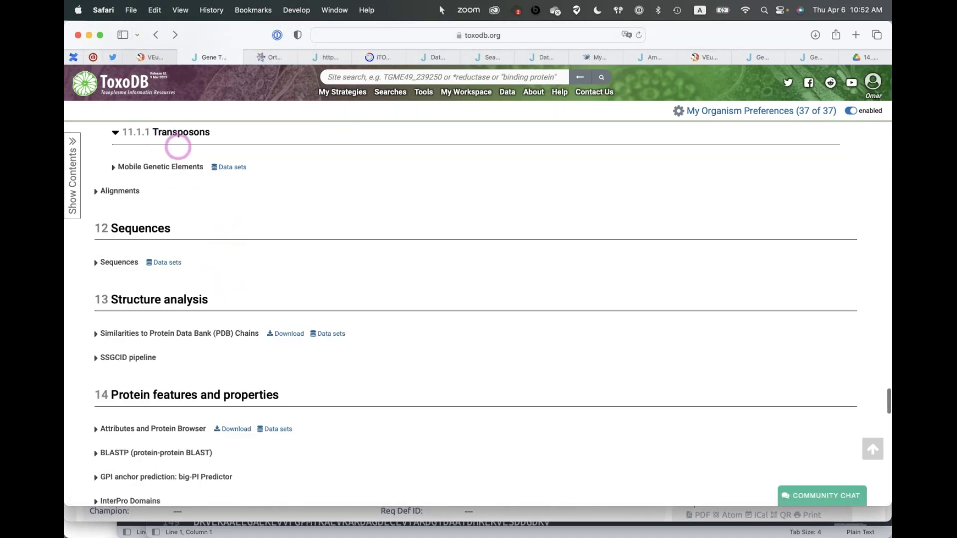
{"action": "left_click", "coordinate": [114, 169]}
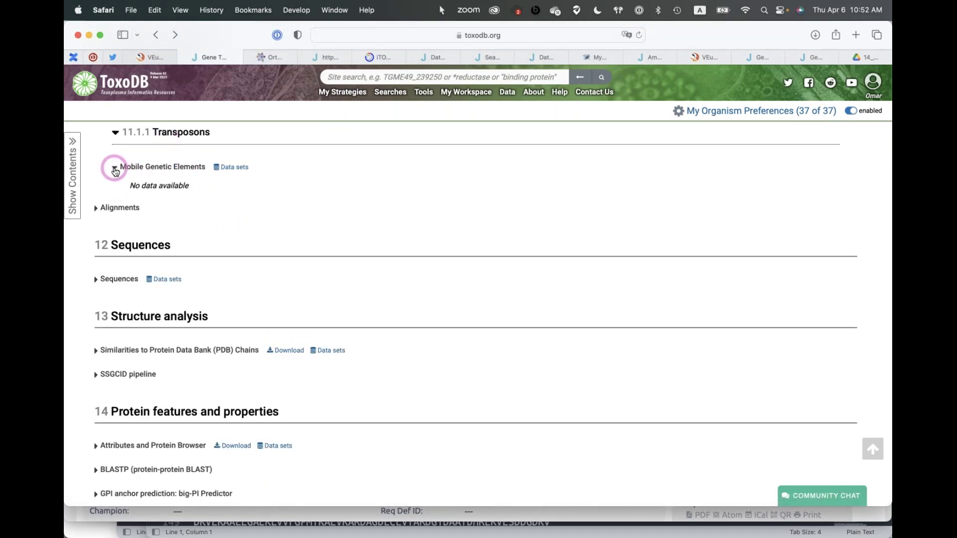
{"action": "left_click", "coordinate": [114, 169]}
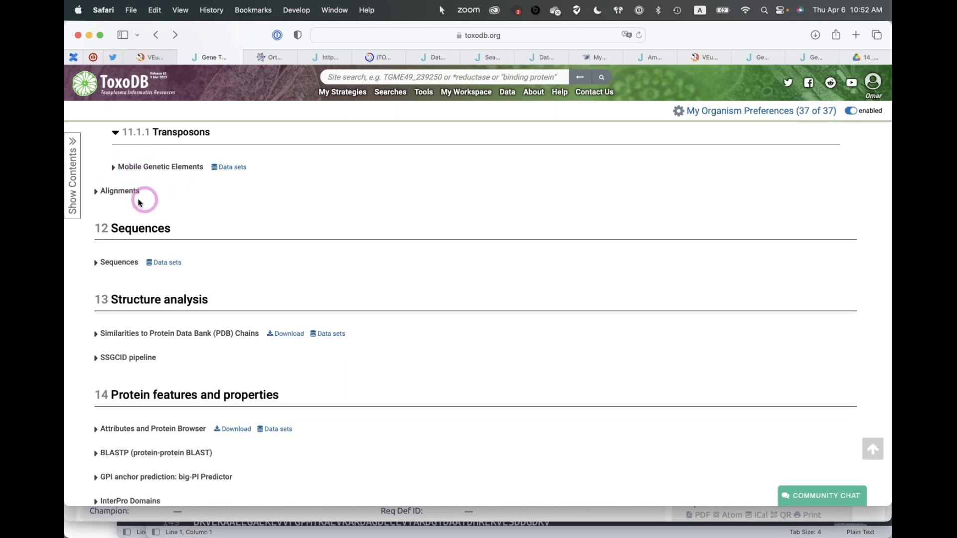
Step: Expand Alignments and examine the NRDB protein and EST alignment tracks in the embedded genome browser
{"action": "left_click", "coordinate": [97, 194]}
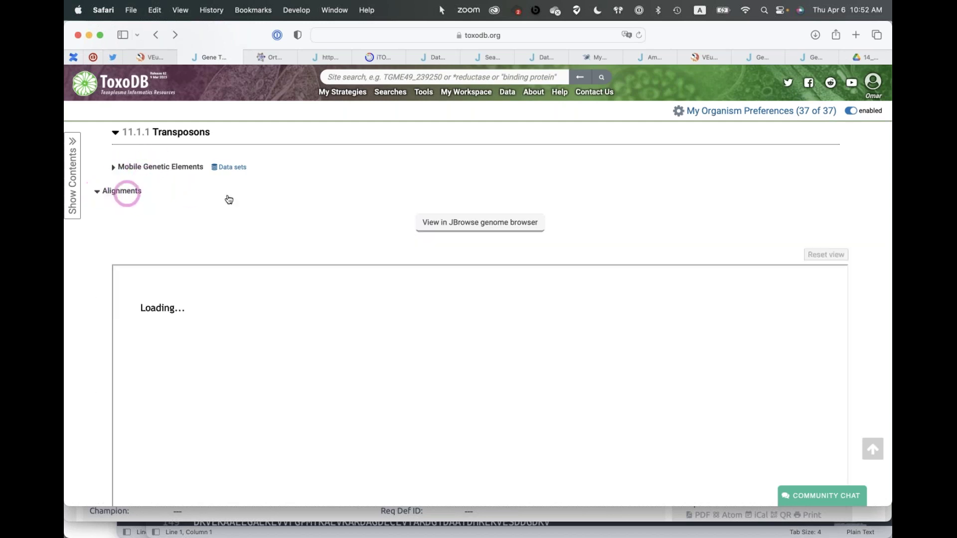
{"action": "scroll", "coordinate": [248, 229], "scroll_direction": "down", "scroll_amount": 3}
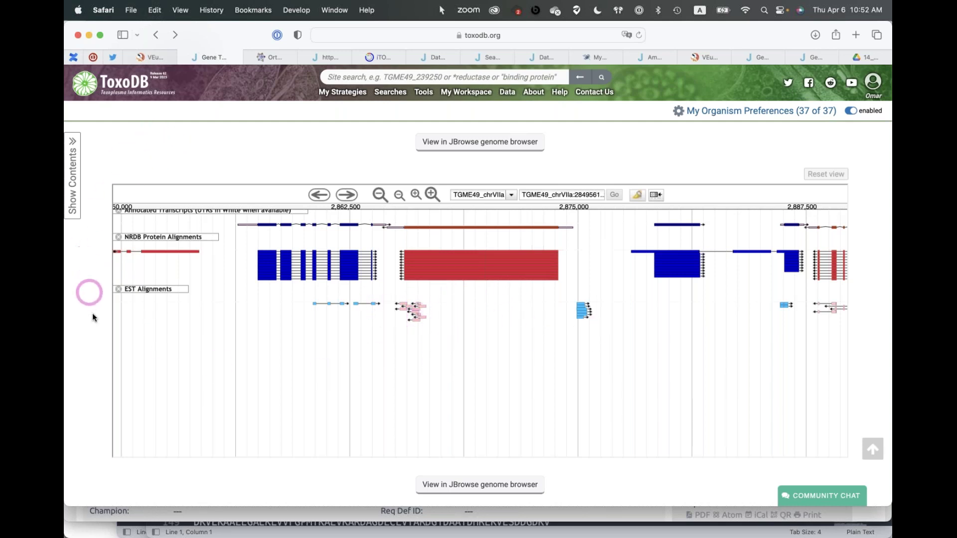
{"action": "scroll", "coordinate": [94, 332], "scroll_direction": "down", "scroll_amount": 5}
Step: Expand the Sequences section and show the full predicted protein sequence of transcript TGME49_203010-t26_1
{"action": "scroll", "coordinate": [93, 330], "scroll_direction": "down", "scroll_amount": 3}
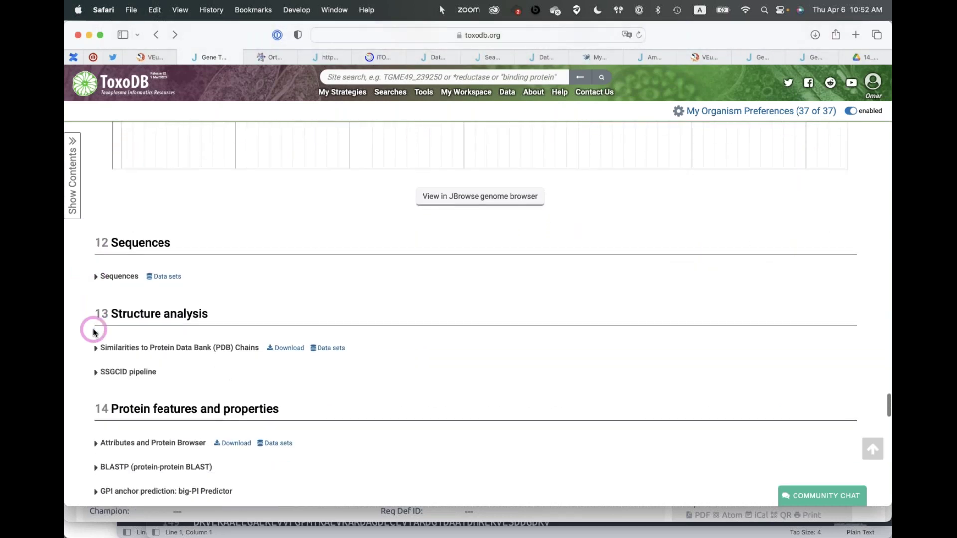
{"action": "left_click", "coordinate": [97, 274]}
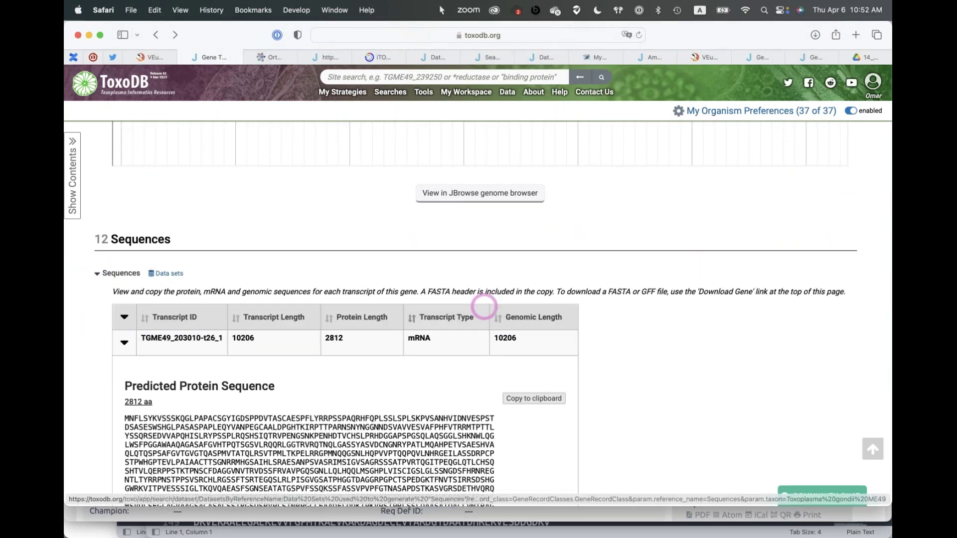
{"action": "scroll", "coordinate": [484, 309], "scroll_direction": "down", "scroll_amount": 3}
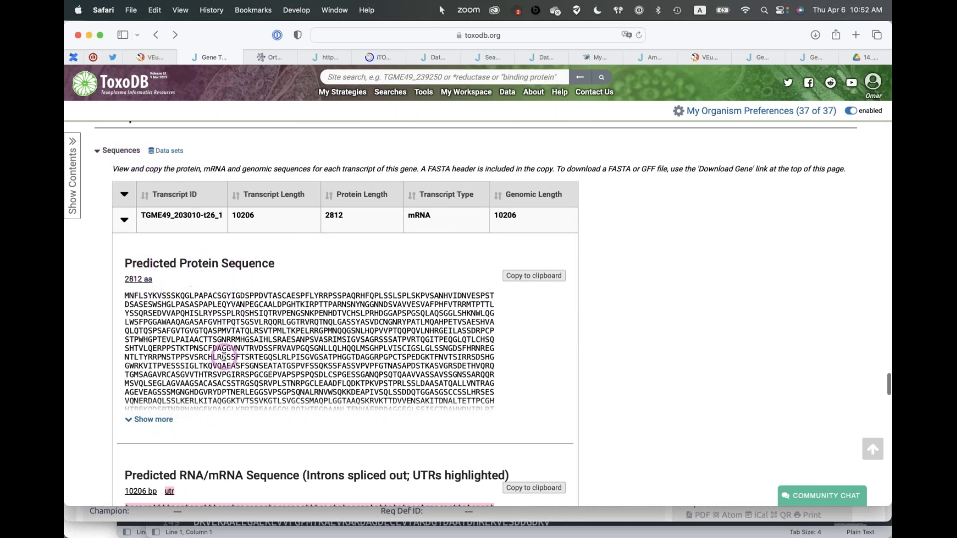
{"action": "scroll", "coordinate": [225, 359], "scroll_direction": "down", "scroll_amount": 3}
{"action": "left_click", "coordinate": [133, 288]}
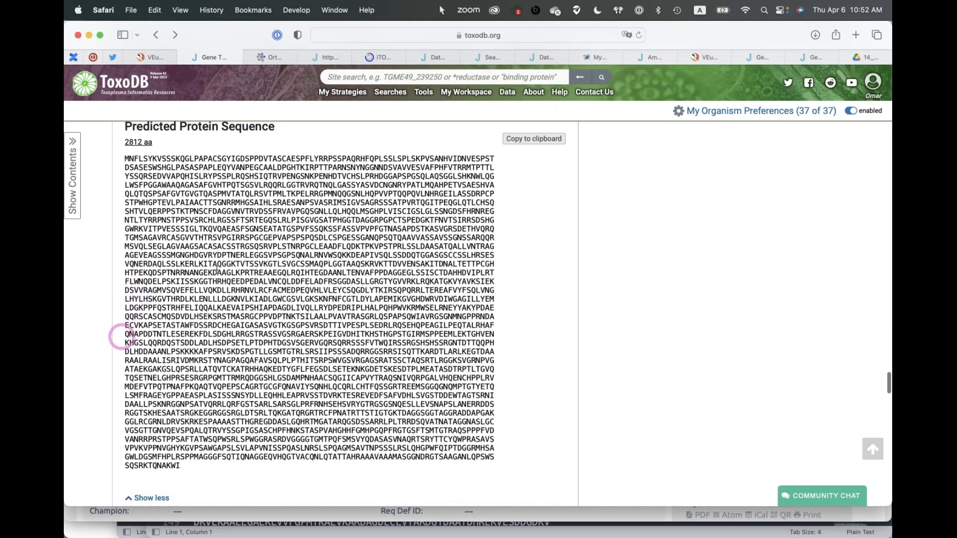
Step: Show the full predicted RNA/mRNA sequence and examine its highlighted UTRs and the ATG start codon
{"action": "scroll", "coordinate": [269, 457], "scroll_direction": "down", "scroll_amount": 5}
{"action": "scroll", "coordinate": [269, 458], "scroll_direction": "down", "scroll_amount": 3}
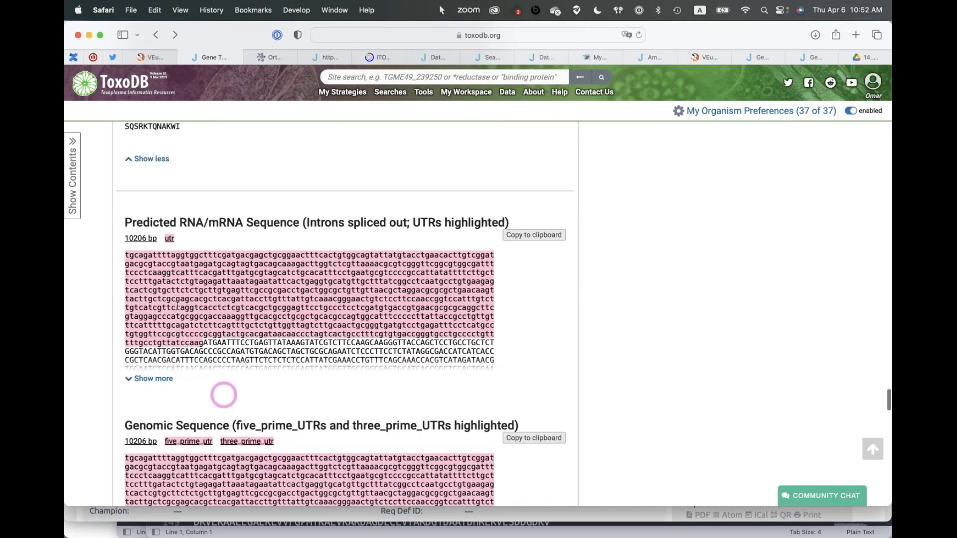
{"action": "left_click", "coordinate": [158, 380]}
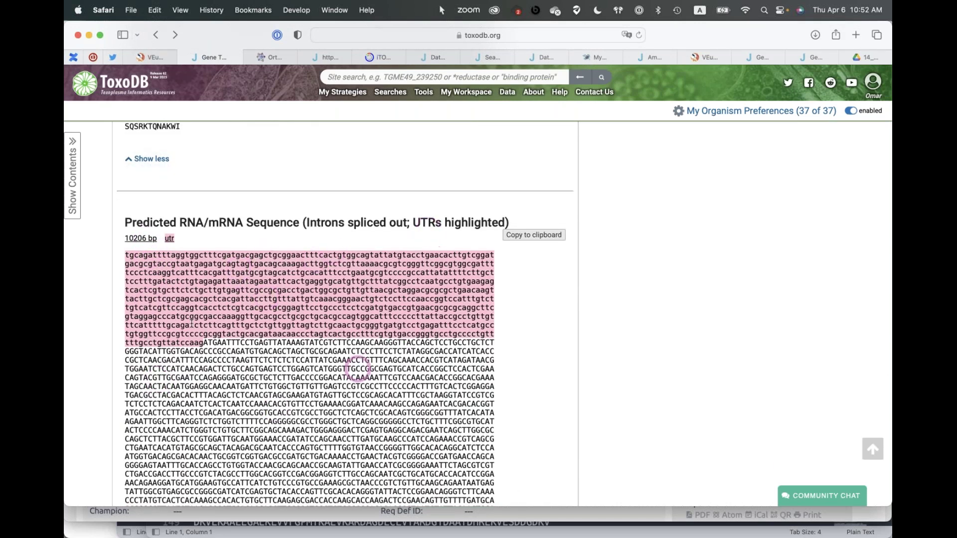
{"action": "scroll", "coordinate": [358, 356], "scroll_direction": "down", "scroll_amount": 20}
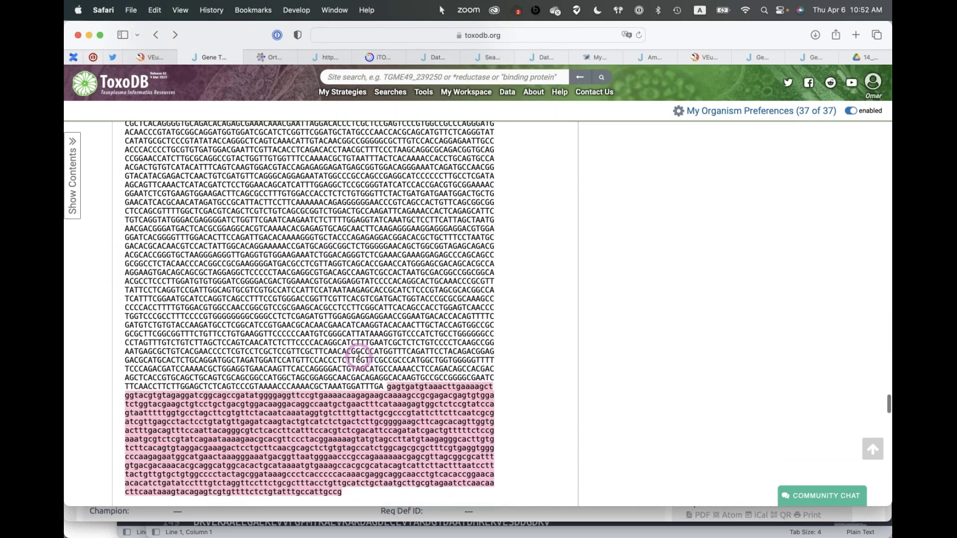
{"action": "scroll", "coordinate": [359, 356], "scroll_direction": "down", "scroll_amount": 3}
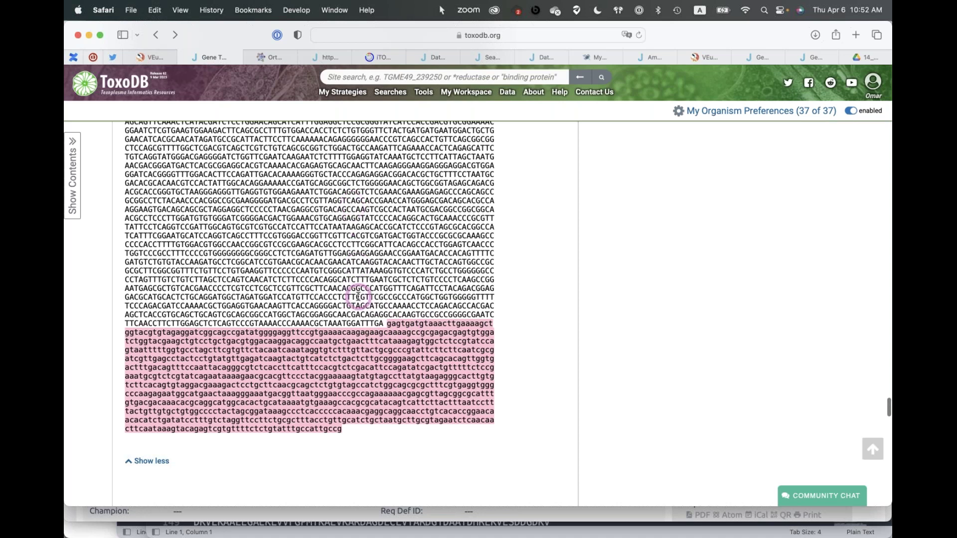
{"action": "scroll", "coordinate": [359, 298], "scroll_direction": "up", "scroll_amount": 10}
{"action": "scroll", "coordinate": [359, 297], "scroll_direction": "up", "scroll_amount": 15}
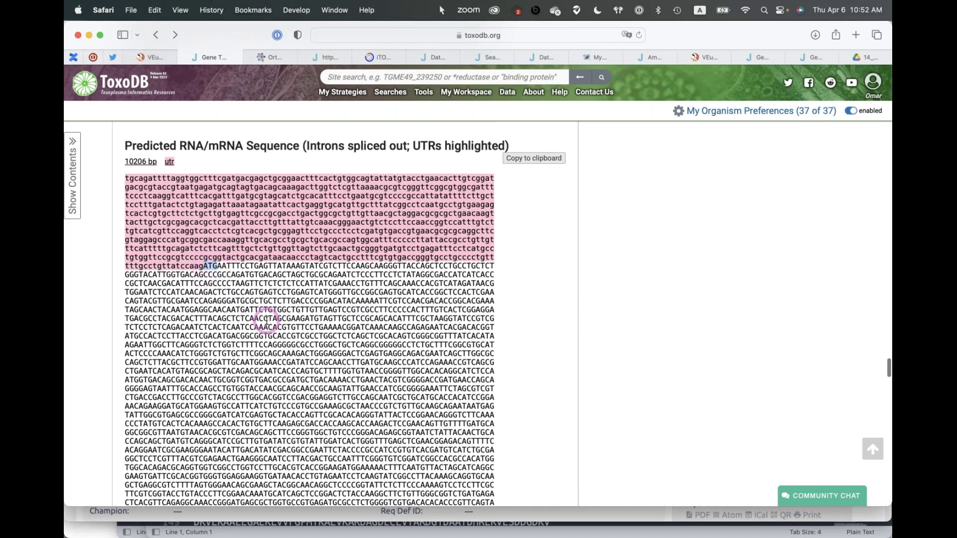
Step: Expand Similarities to Protein Data Bank (PDB) Chains under Structure analysis and look through the matching PDB structures
{"action": "scroll", "coordinate": [267, 321], "scroll_direction": "down", "scroll_amount": 20}
{"action": "scroll", "coordinate": [267, 321], "scroll_direction": "down", "scroll_amount": 15}
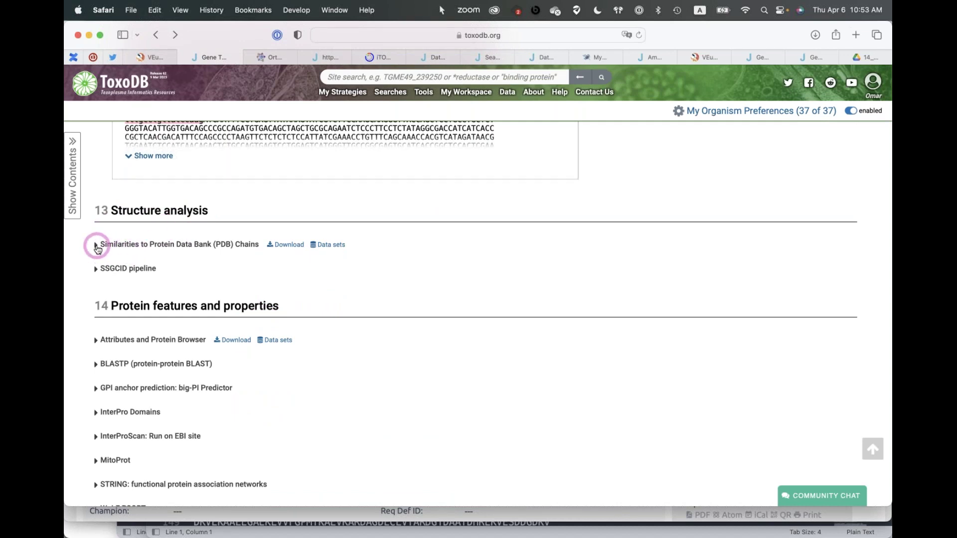
{"action": "left_click", "coordinate": [97, 246]}
{"action": "scroll", "coordinate": [366, 404], "scroll_direction": "down", "scroll_amount": 3}
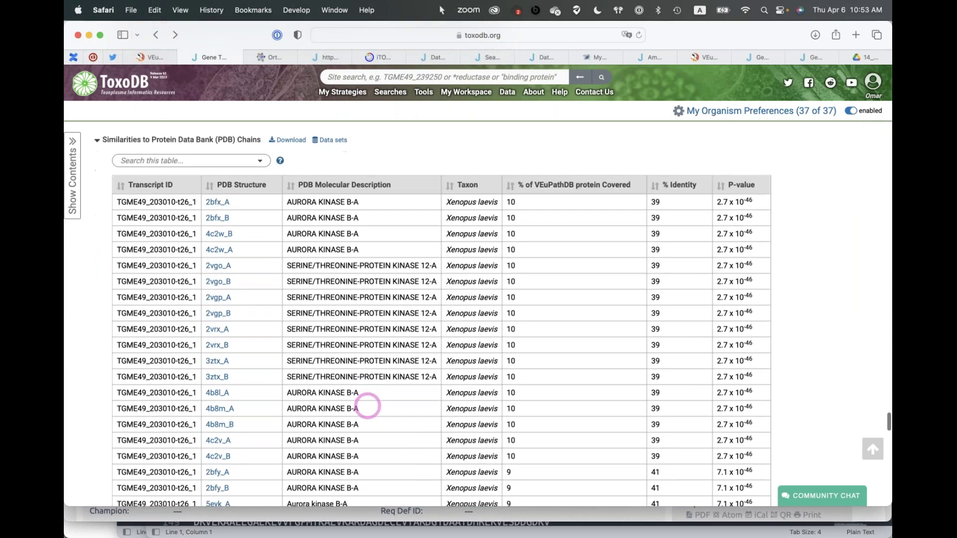
{"action": "scroll", "coordinate": [272, 422], "scroll_direction": "down", "scroll_amount": 3}
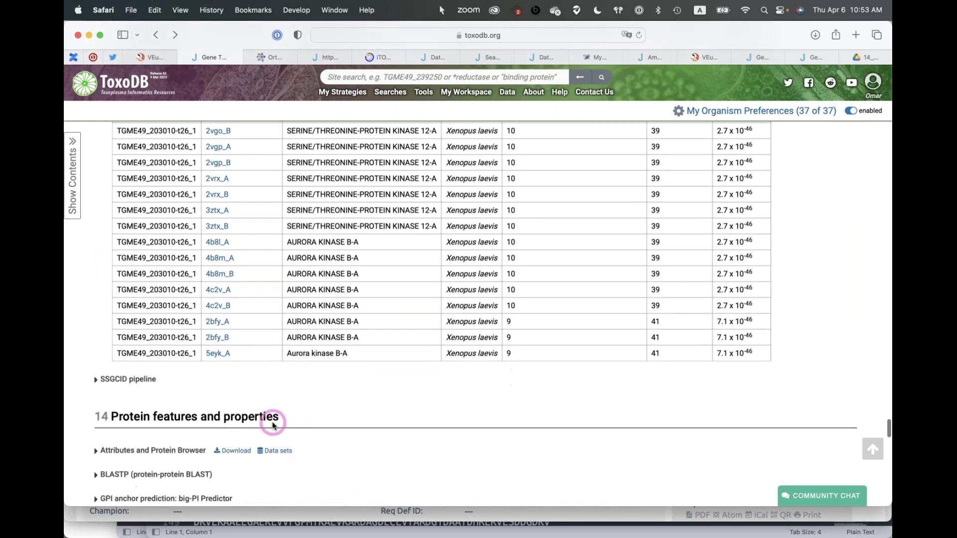
{"action": "scroll", "coordinate": [272, 421], "scroll_direction": "up", "scroll_amount": 2}
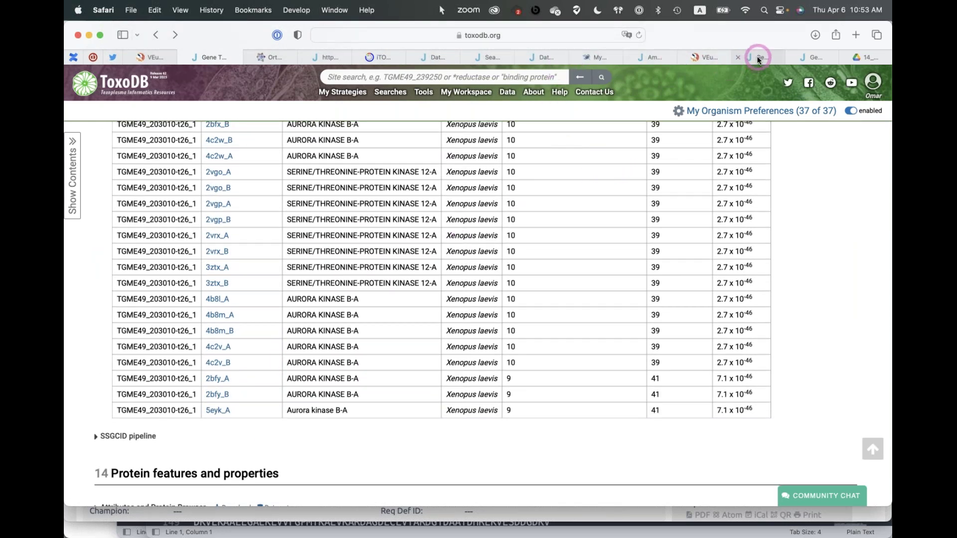
Step: Switch to the PlasmoDB page of gene PF3D7_0417200 and rotate its AlphaFold 3D structure prediction to examine it
{"action": "mouse_move", "coordinate": [758, 60]}
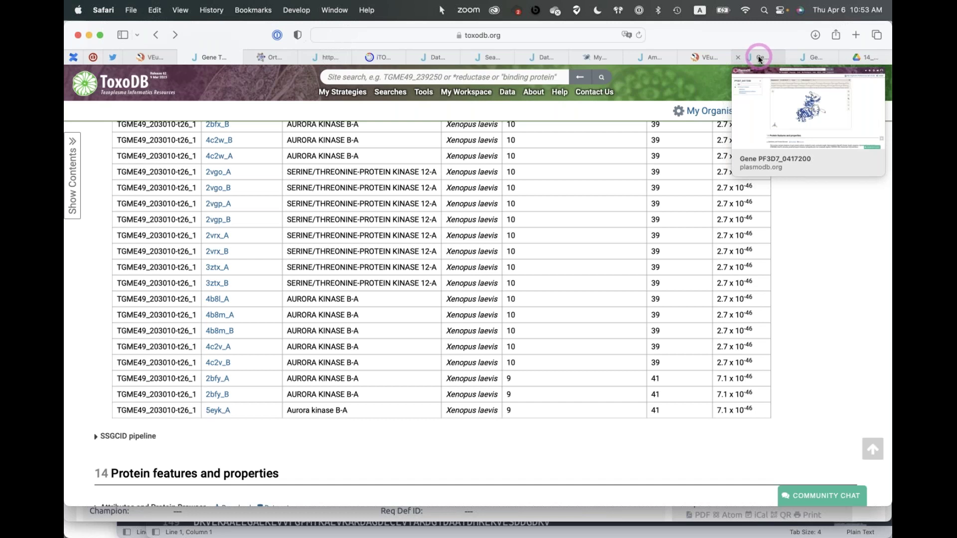
{"action": "left_click", "coordinate": [815, 61]}
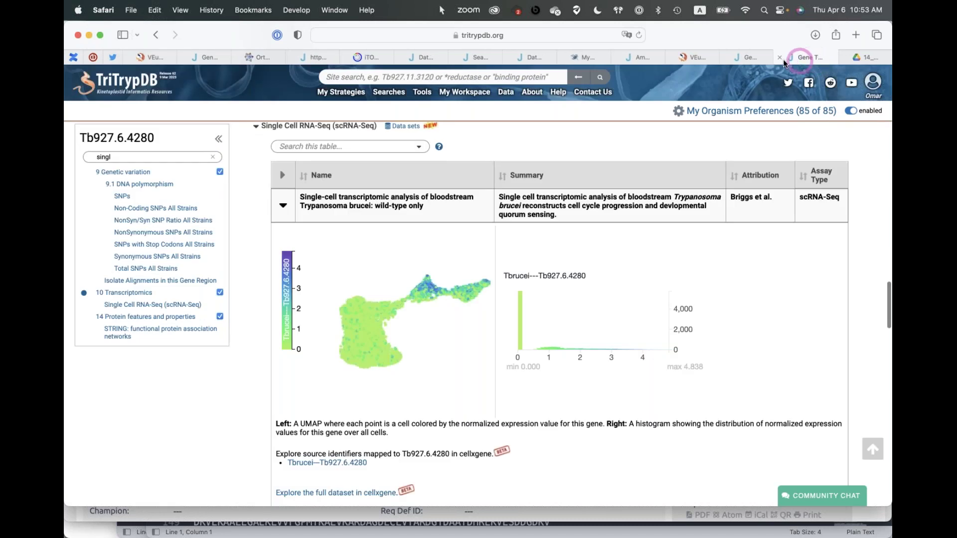
{"action": "left_click", "coordinate": [756, 56]}
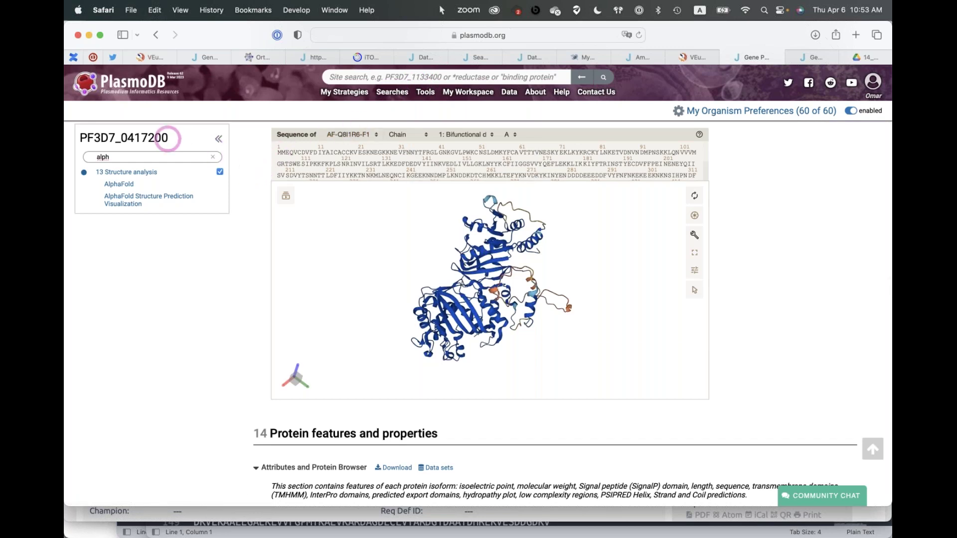
{"action": "left_click", "coordinate": [112, 157]}
{"action": "left_click_drag", "start_coordinate": [86, 157], "coordinate": [118, 156]}
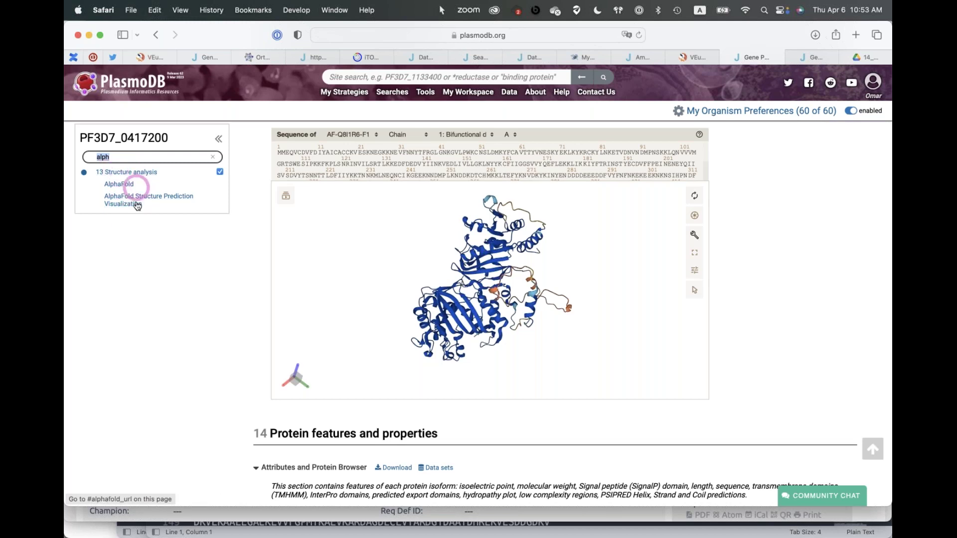
{"action": "left_click_drag", "start_coordinate": [474, 277], "coordinate": [492, 293]}
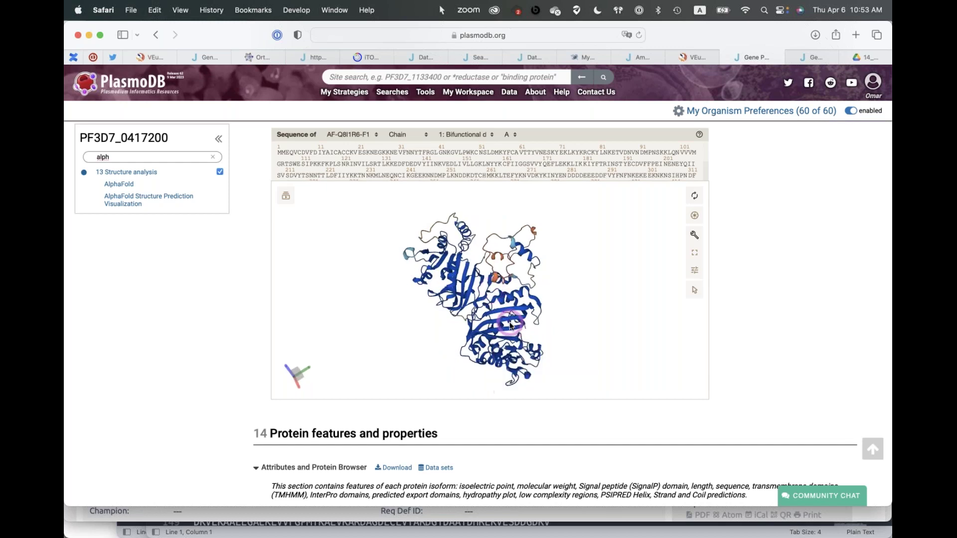
Step: Rotate the AlphaFold model further and inspect the pLDDT confidence scores of residues in its blue, high-confidence regions
{"action": "mouse_move", "coordinate": [510, 322]}
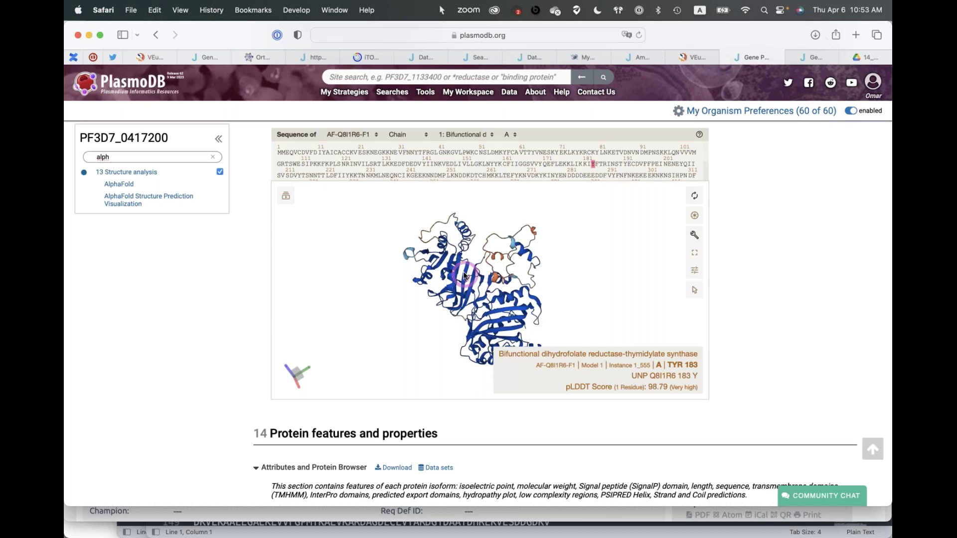
{"action": "left_click_drag", "start_coordinate": [565, 292], "coordinate": [445, 280]}
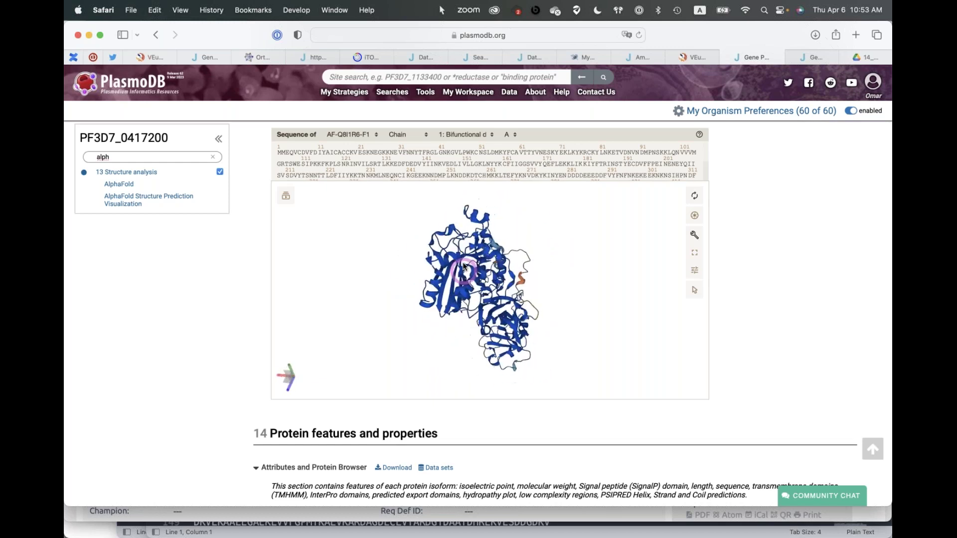
{"action": "left_click_drag", "start_coordinate": [483, 261], "coordinate": [487, 255]}
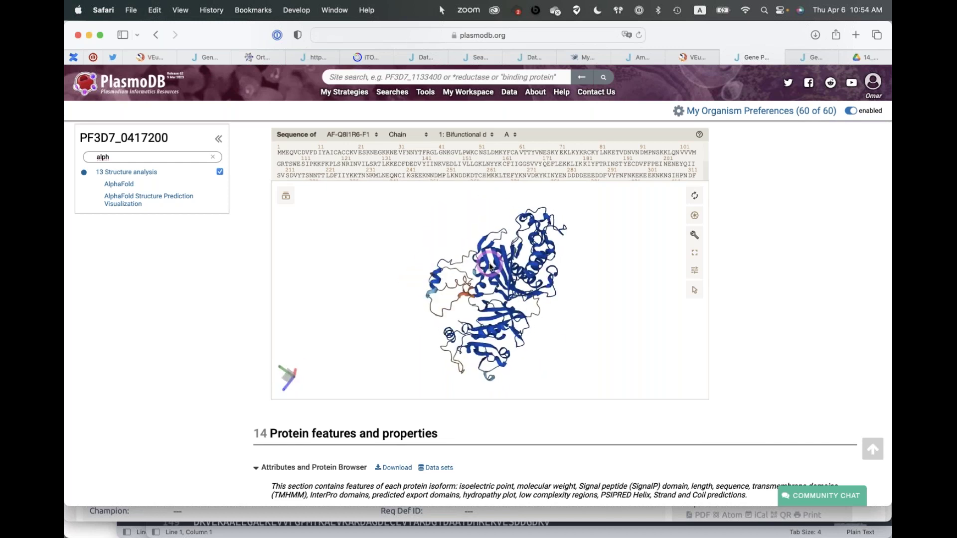
{"action": "mouse_move", "coordinate": [503, 319]}
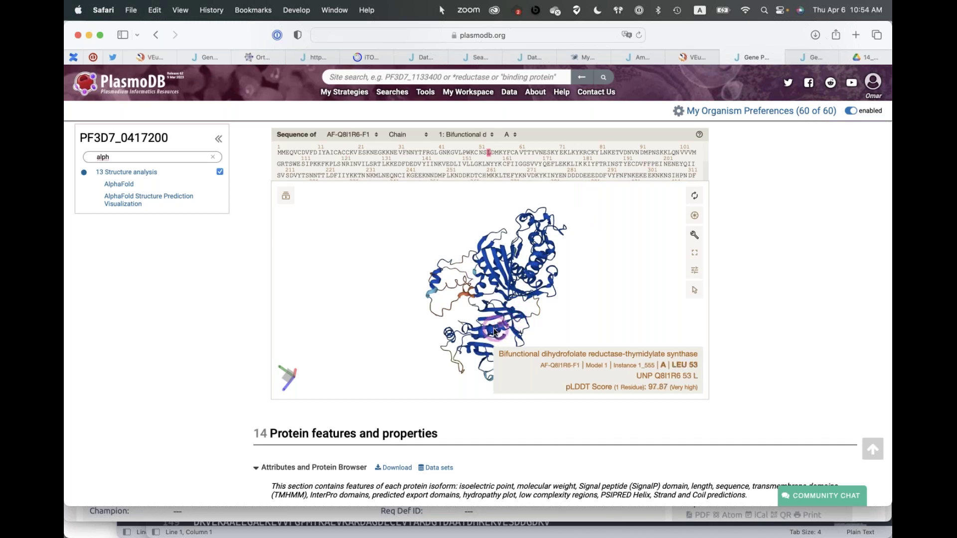
Step: Return to the ToxoDB page of gene TGME49_203010 and go back to its full life-cycle transcriptome expression graph
{"action": "left_click", "coordinate": [211, 60]}
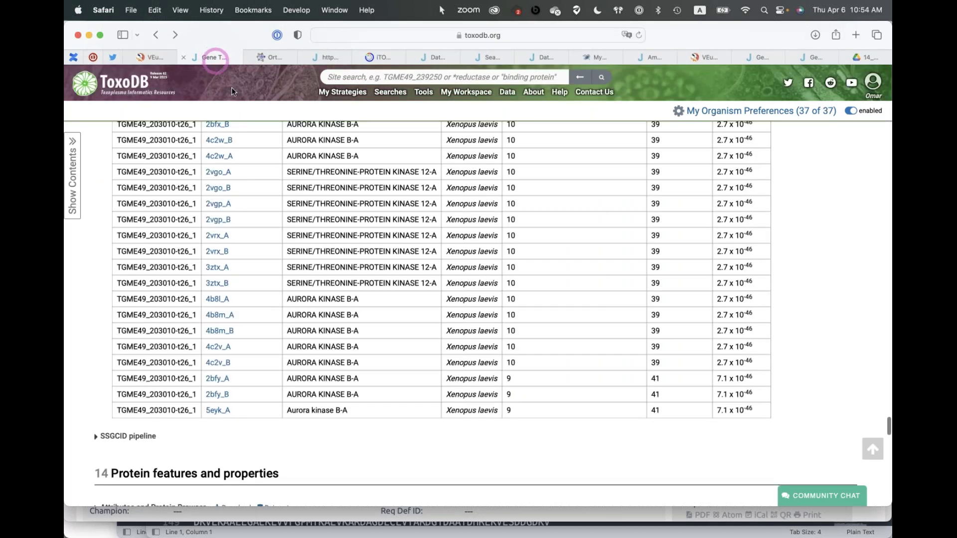
{"action": "mouse_move", "coordinate": [269, 63]}
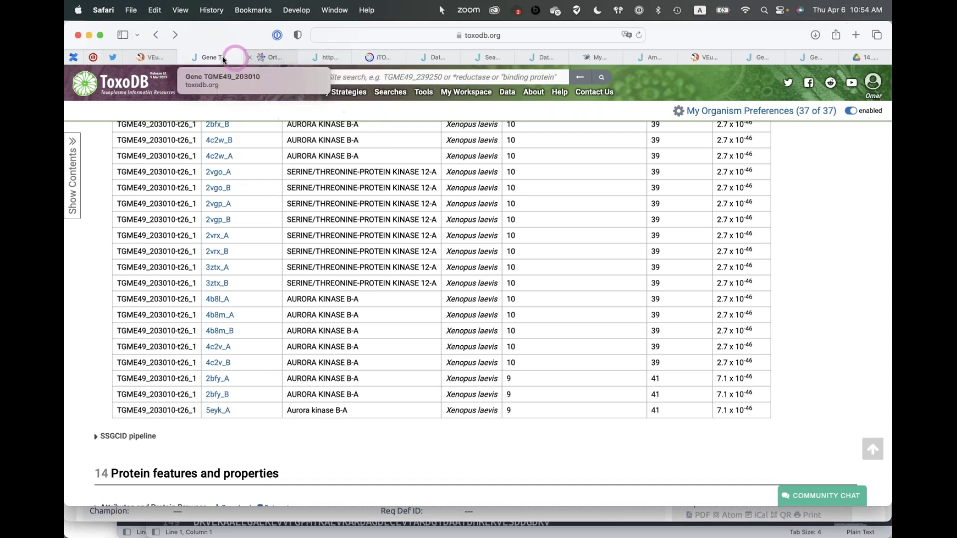
{"action": "scroll", "coordinate": [94, 277], "scroll_direction": "up", "scroll_amount": 1}
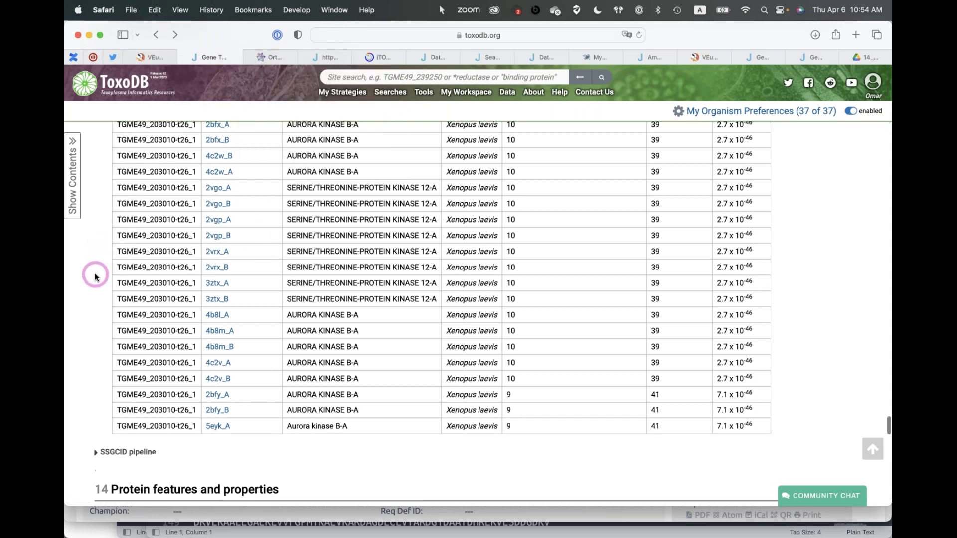
{"action": "scroll", "coordinate": [95, 277], "scroll_direction": "up", "scroll_amount": 20}
{"action": "scroll", "coordinate": [95, 277], "scroll_direction": "up", "scroll_amount": 20}
{"action": "scroll", "coordinate": [96, 277], "scroll_direction": "up", "scroll_amount": 15}
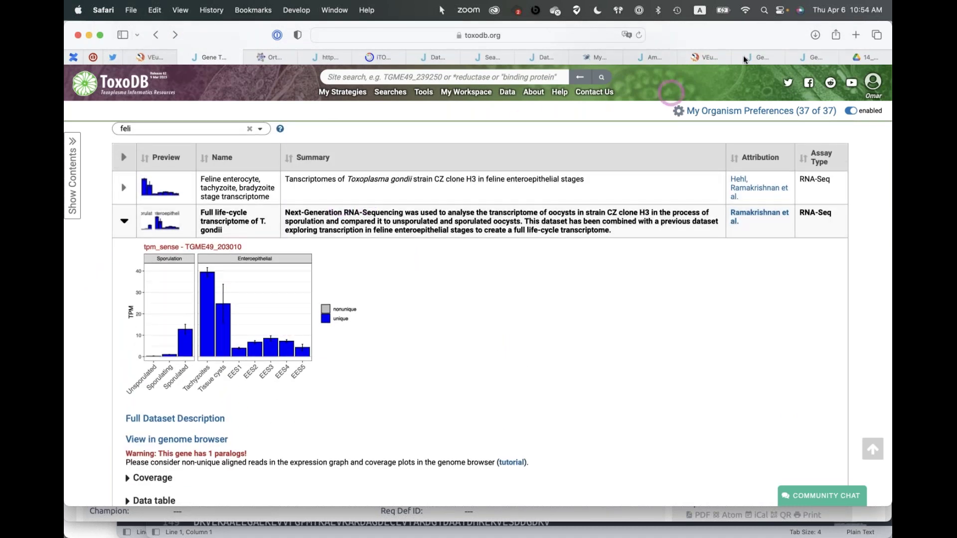
Step: Switch to the TriTrypDB page of gene Tb927.6.4280 and select the expression range of about 2 to 4.4 in its Single Cell RNA-Seq histogram
{"action": "left_click", "coordinate": [814, 57]}
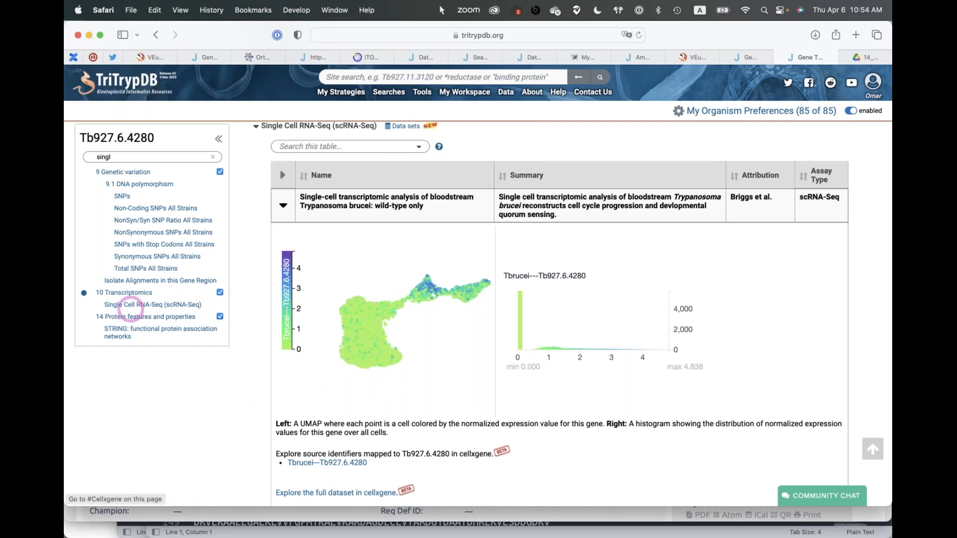
{"action": "left_click", "coordinate": [112, 157]}
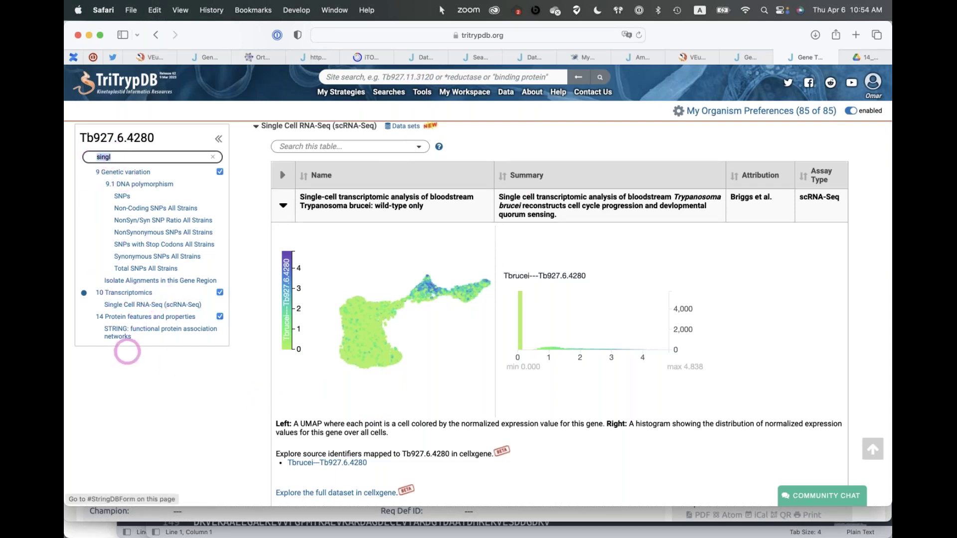
{"action": "left_click", "coordinate": [144, 305]}
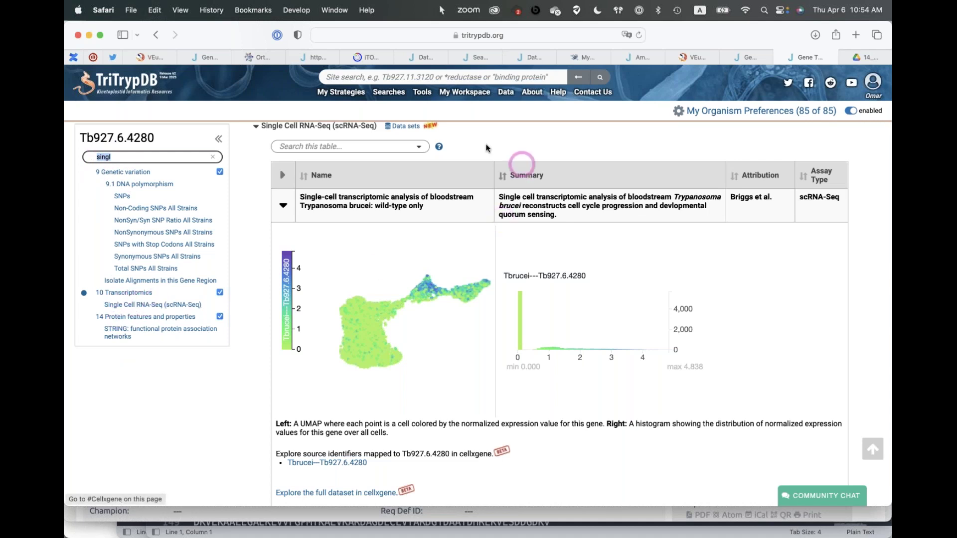
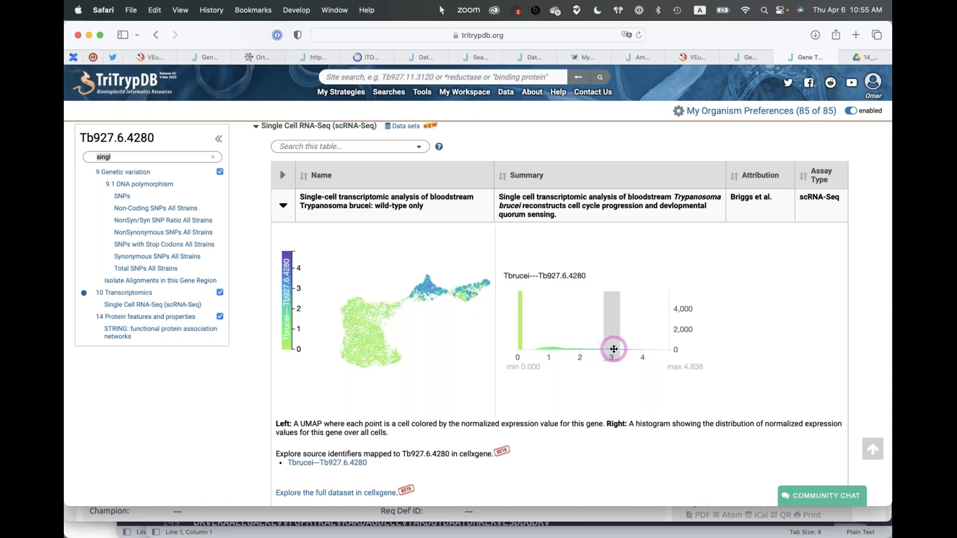
{"action": "mouse_move", "coordinate": [599, 342]}
{"action": "left_mouse_down"}
{"action": "mouse_move", "coordinate": [656, 349]}
{"action": "mouse_move", "coordinate": [642, 352]}
{"action": "left_mouse_up"}
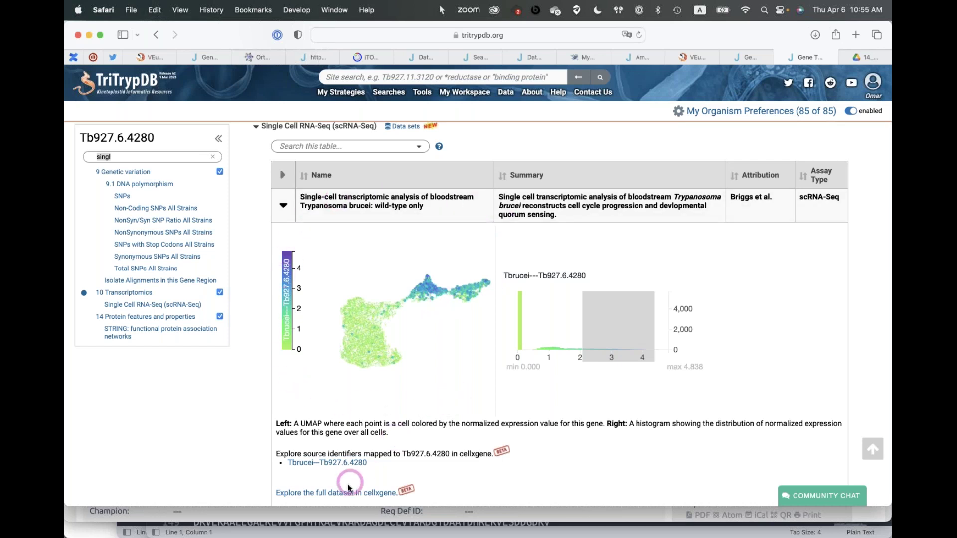
Step: Open the full single-cell dataset in cellxgene, color the UMAP cells by Cluster and display the cluster labels
{"action": "scroll", "coordinate": [349, 488], "scroll_direction": "down", "scroll_amount": 1}
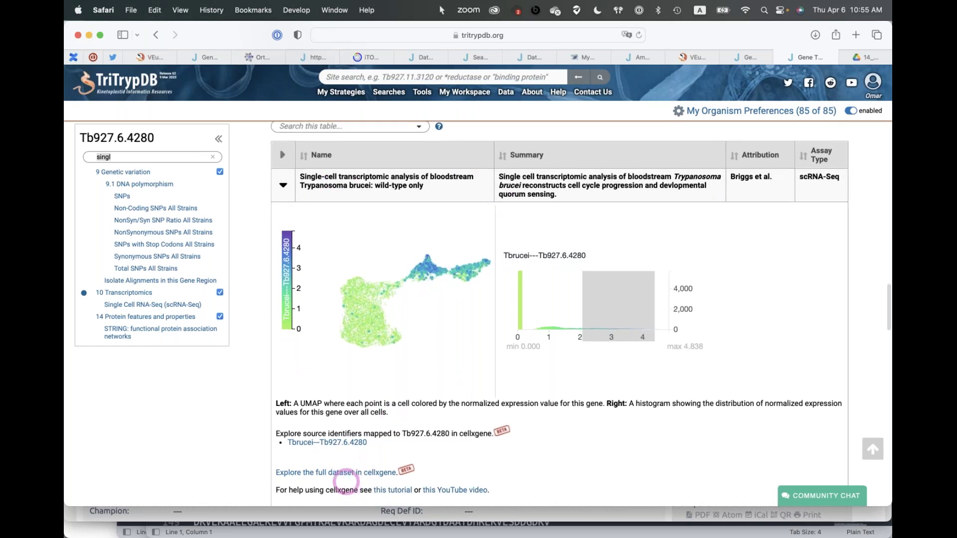
{"action": "left_click", "coordinate": [344, 474]}
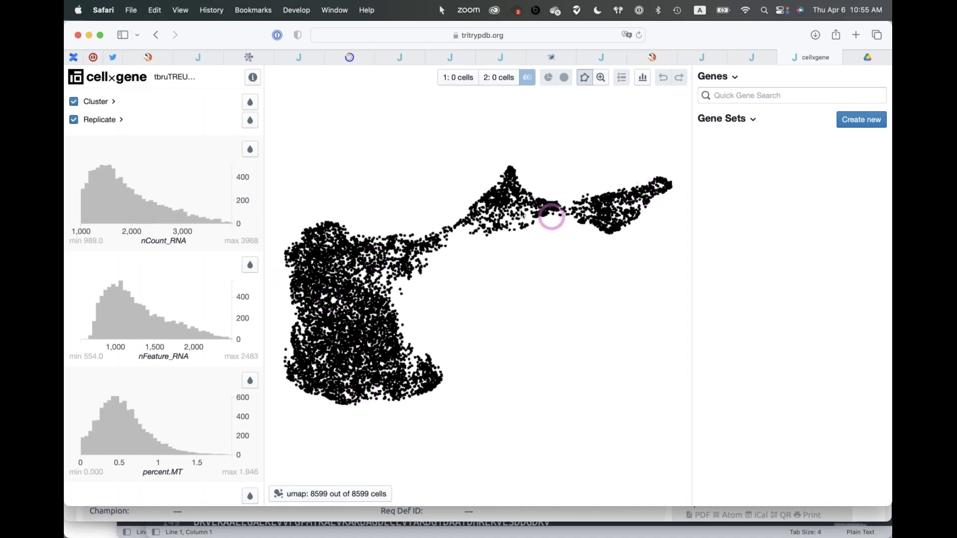
{"action": "left_click", "coordinate": [250, 101]}
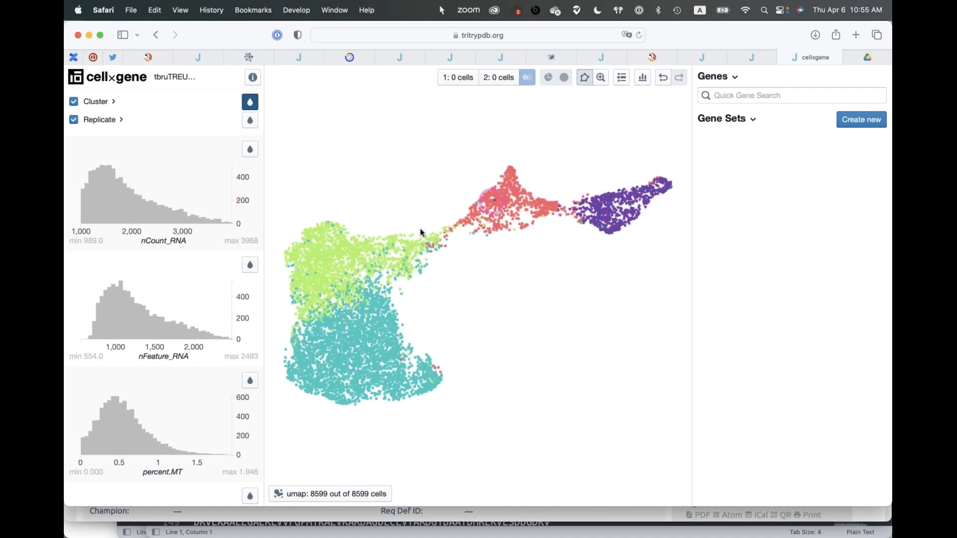
{"action": "left_click", "coordinate": [622, 78]}
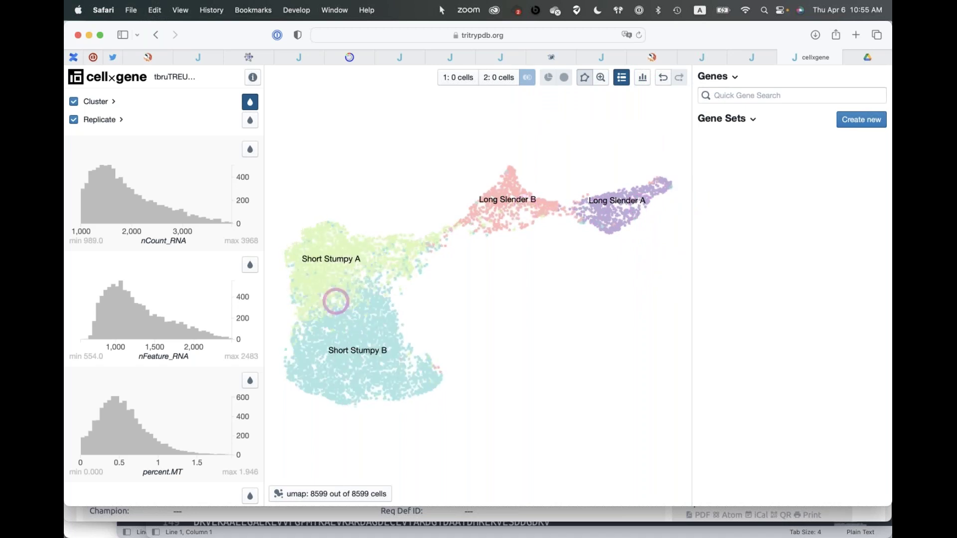
Step: Return to the ToxoDB TGME49_203010 page and expand Attributes and Protein Browser under Protein features and properties
{"action": "left_click", "coordinate": [755, 62]}
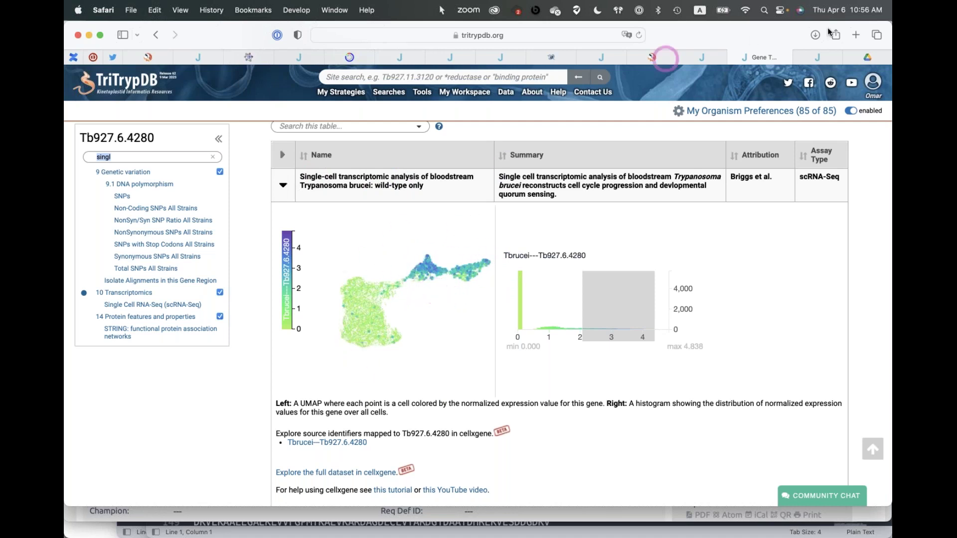
{"action": "left_click", "coordinate": [201, 59]}
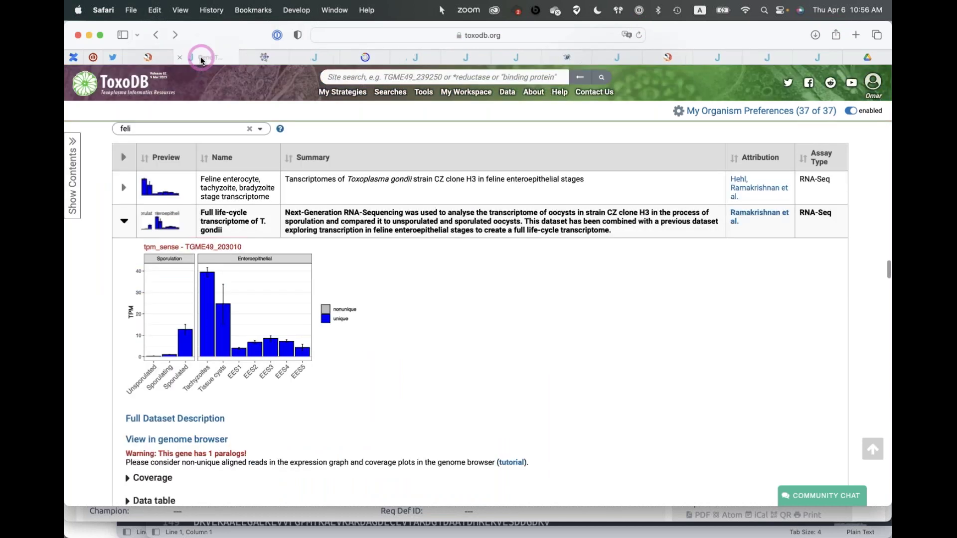
{"action": "scroll", "coordinate": [102, 366], "scroll_direction": "down", "scroll_amount": 20}
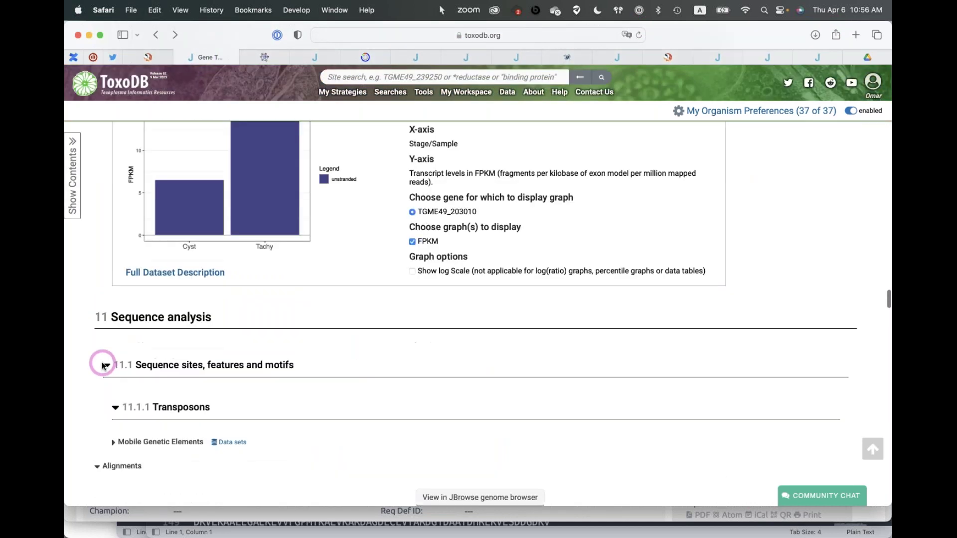
{"action": "scroll", "coordinate": [103, 365], "scroll_direction": "down", "scroll_amount": 20}
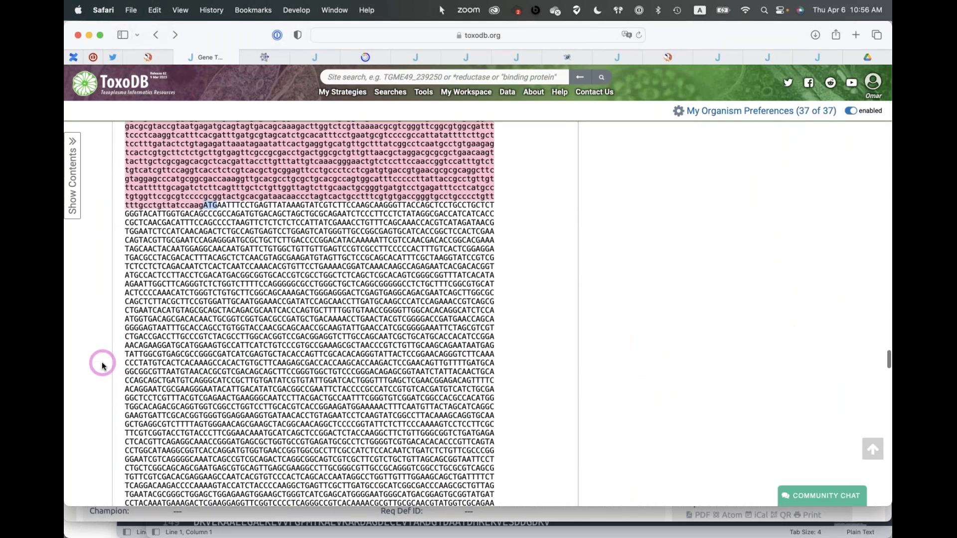
{"action": "scroll", "coordinate": [102, 366], "scroll_direction": "down", "scroll_amount": 10}
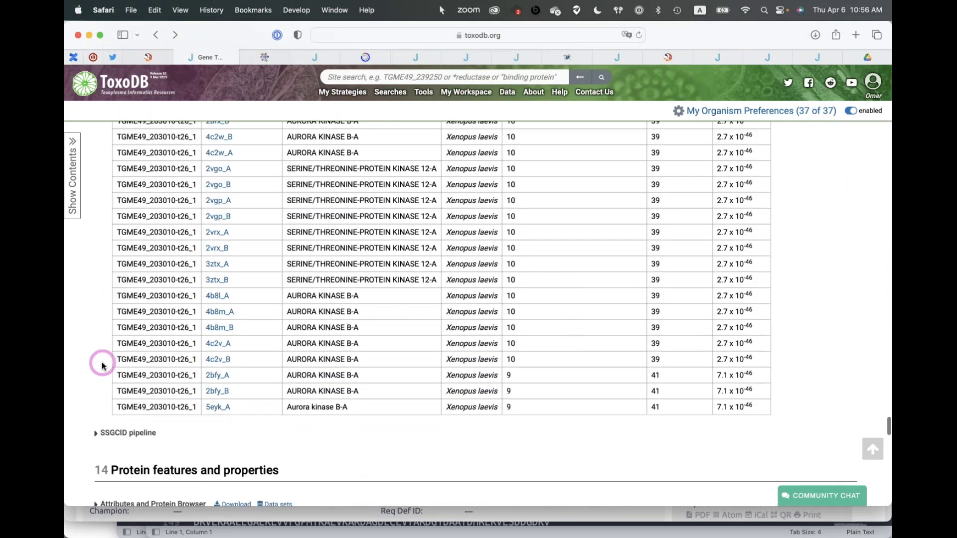
{"action": "scroll", "coordinate": [102, 365], "scroll_direction": "up", "scroll_amount": 2}
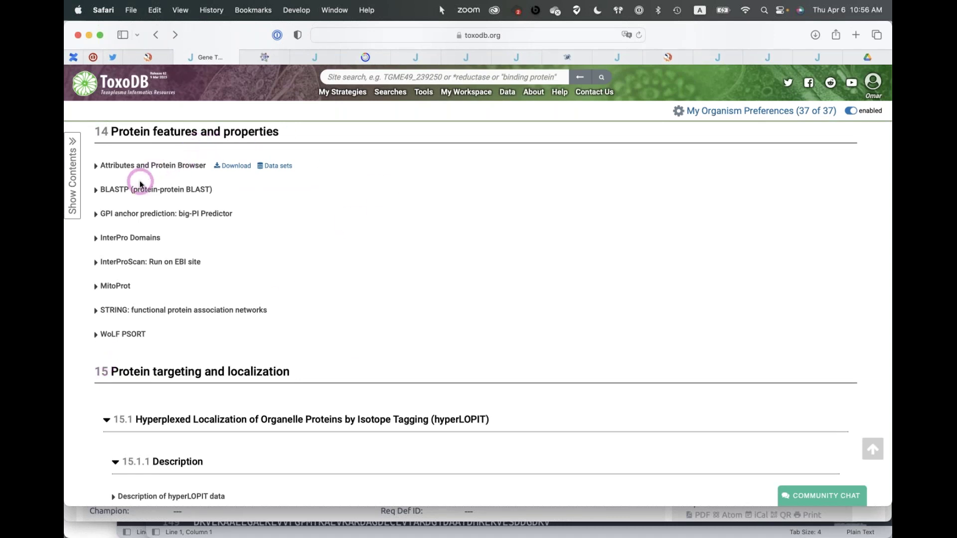
{"action": "left_click", "coordinate": [96, 166]}
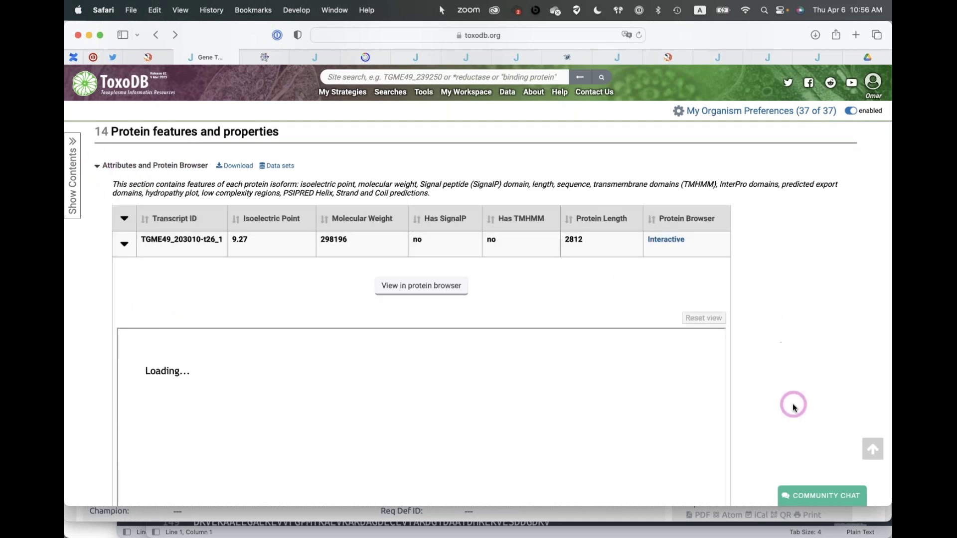
Step: Look through the embedded protein browser's tracks for TGME49_203010-t26_1, including the hydropathy plot and InterPro domains
{"action": "scroll", "coordinate": [792, 404], "scroll_direction": "down", "scroll_amount": 3}
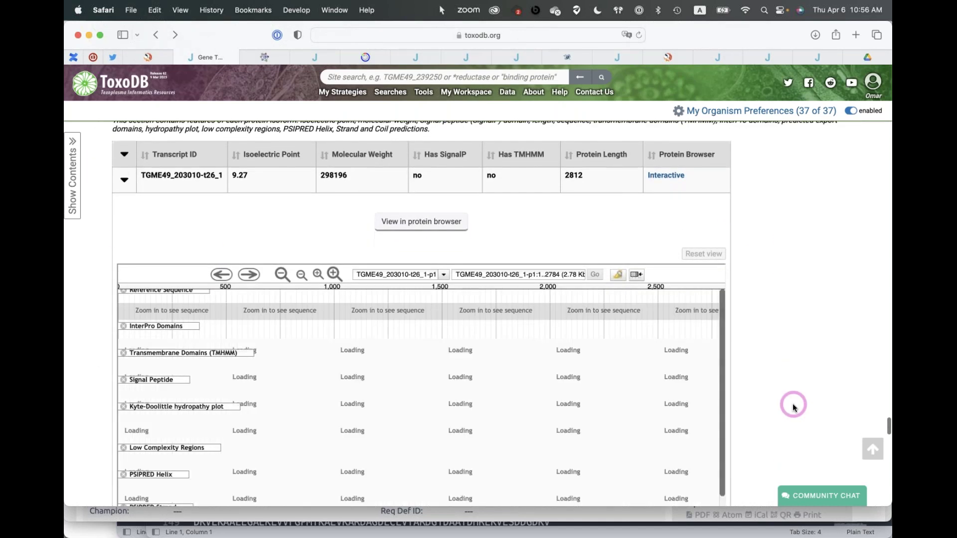
{"action": "scroll", "coordinate": [793, 405], "scroll_direction": "down", "scroll_amount": 3}
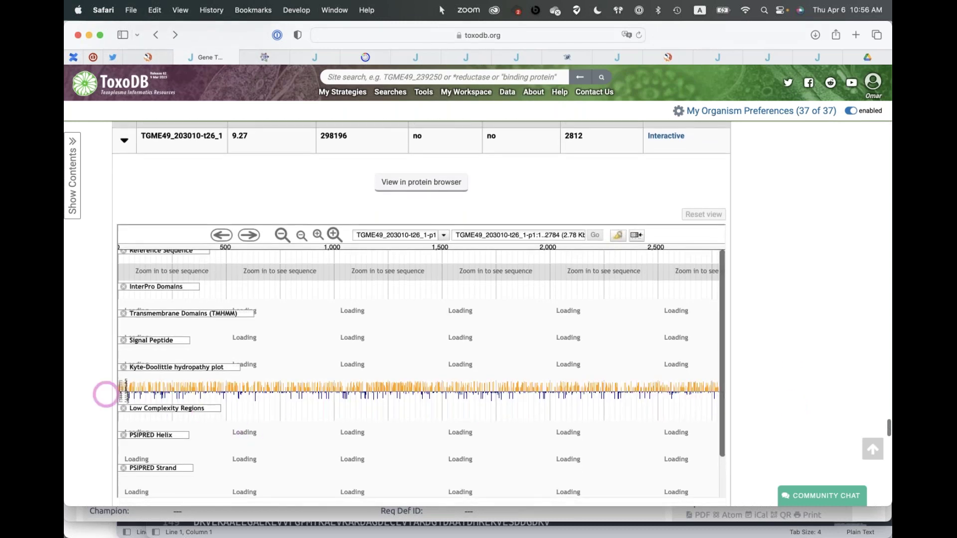
{"action": "mouse_move", "coordinate": [163, 397]}
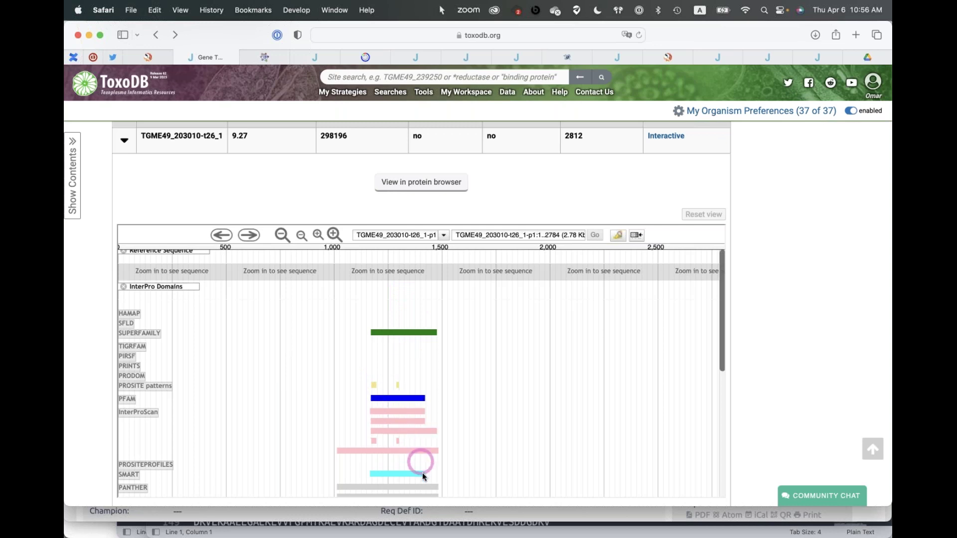
{"action": "scroll", "coordinate": [423, 486], "scroll_direction": "down", "scroll_amount": 4}
{"action": "scroll", "coordinate": [422, 487], "scroll_direction": "up", "scroll_amount": 2}
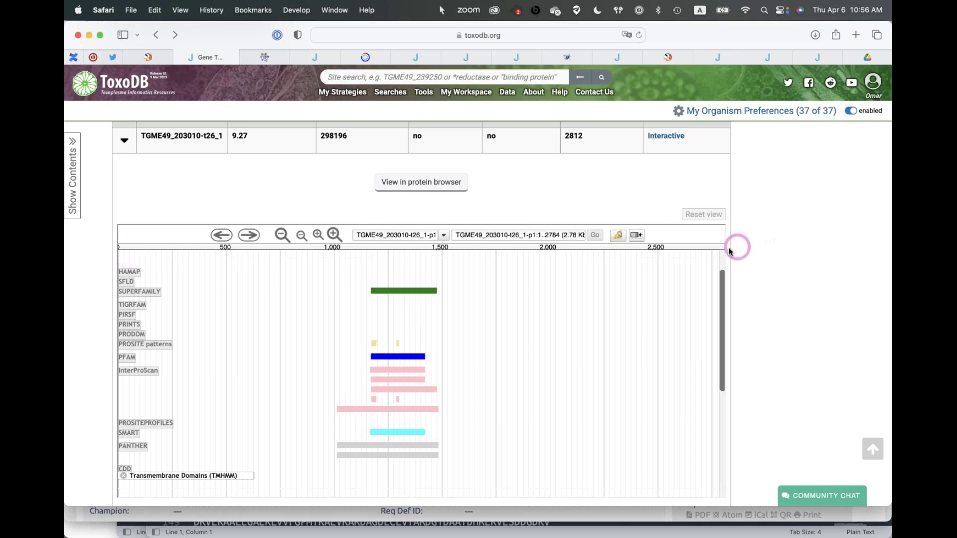
Step: Inspect the details of the SUPERFAMILY, PFAM, first PROSITE patterns and longest InterProScan domain features, closing each one after reading
{"action": "left_click", "coordinate": [394, 292]}
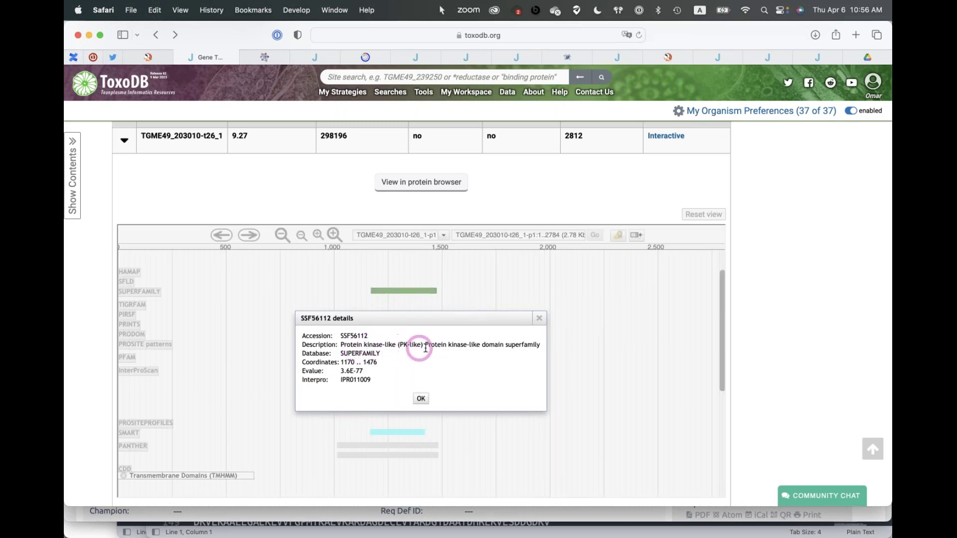
{"action": "left_click", "coordinate": [541, 321]}
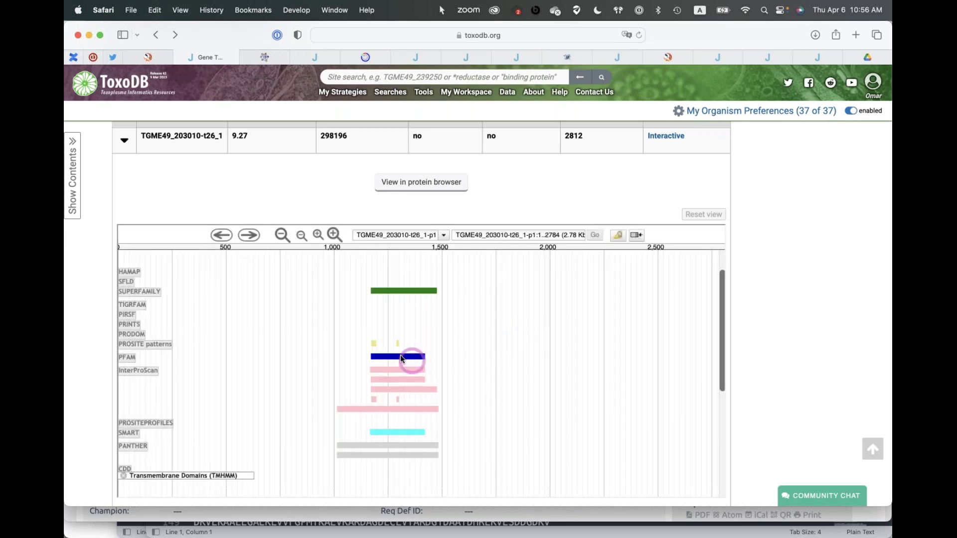
{"action": "left_click", "coordinate": [400, 355]}
{"action": "left_click", "coordinate": [485, 322]}
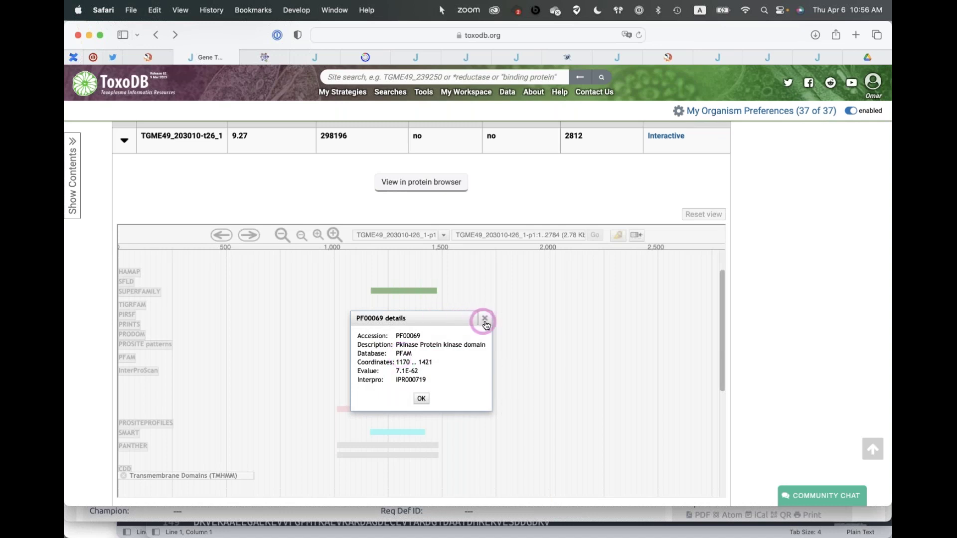
{"action": "left_click", "coordinate": [371, 344]}
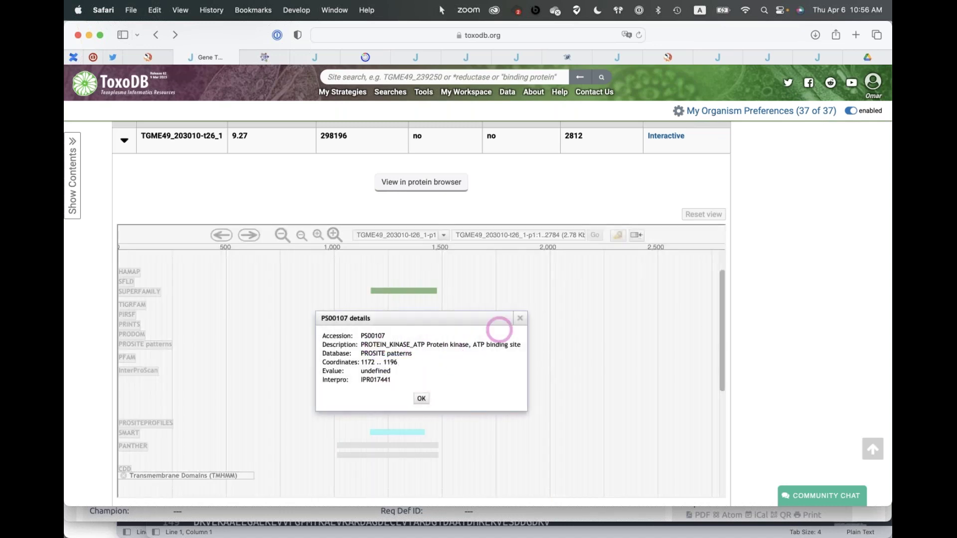
{"action": "left_click", "coordinate": [521, 327]}
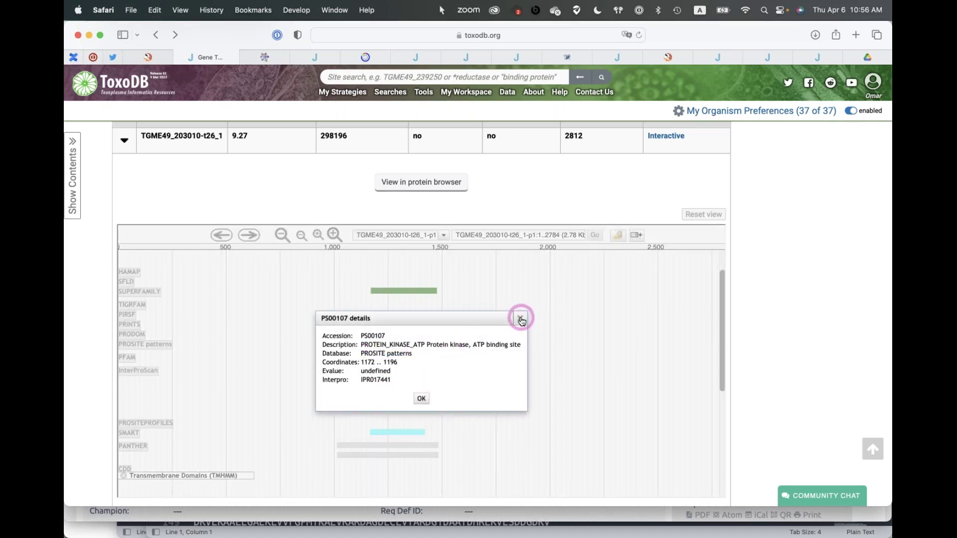
{"action": "left_click", "coordinate": [407, 408]}
{"action": "left_click", "coordinate": [468, 328]}
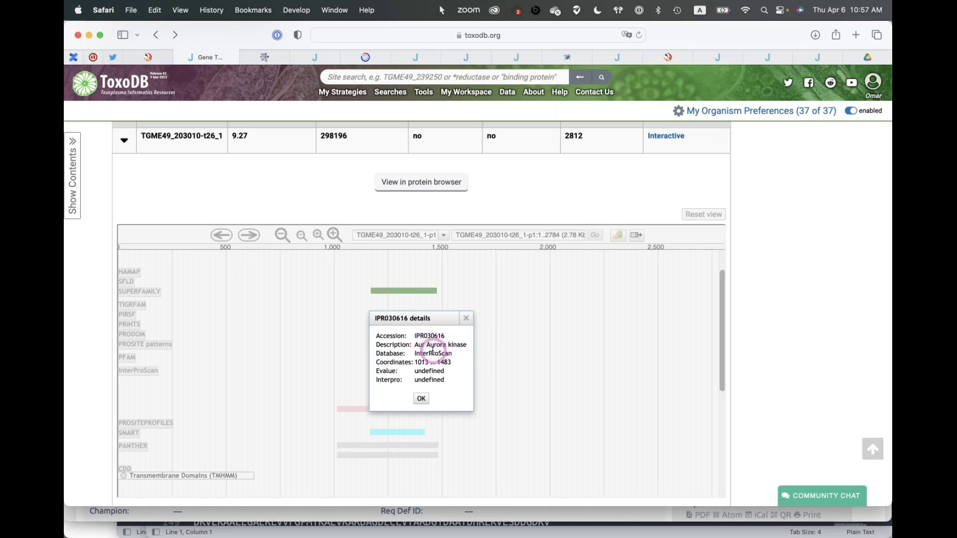
{"action": "left_click", "coordinate": [468, 318]}
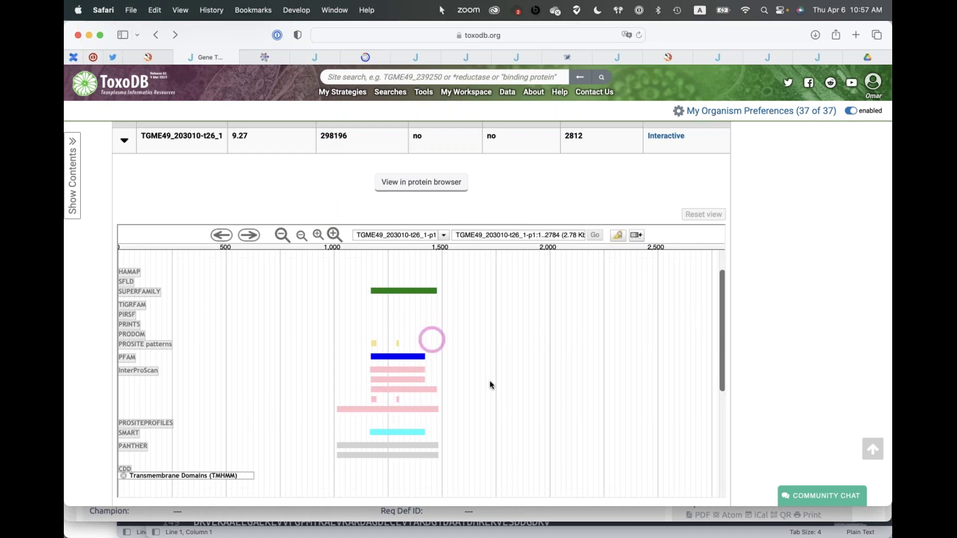
Step: Review the BLASTP database choices and the GPI anchor prediction taxonomic options, collapsing each section after reading
{"action": "scroll", "coordinate": [756, 365], "scroll_direction": "down", "scroll_amount": 6}
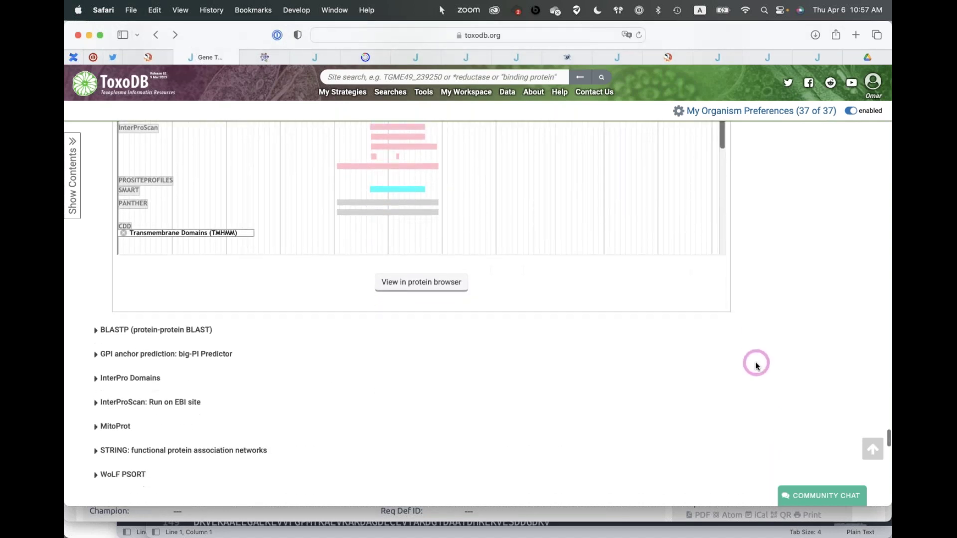
{"action": "scroll", "coordinate": [756, 365], "scroll_direction": "down", "scroll_amount": 2}
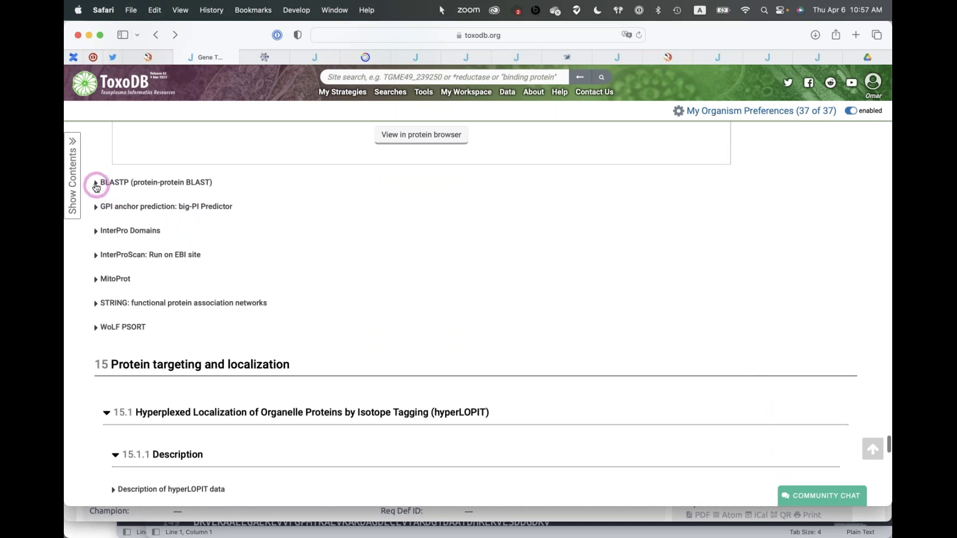
{"action": "left_click", "coordinate": [96, 183]}
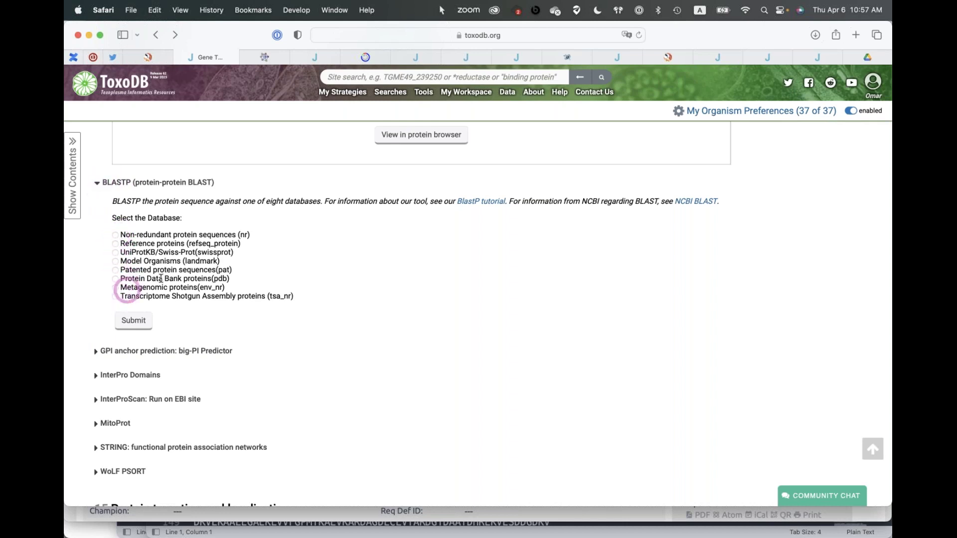
{"action": "left_click", "coordinate": [98, 184]}
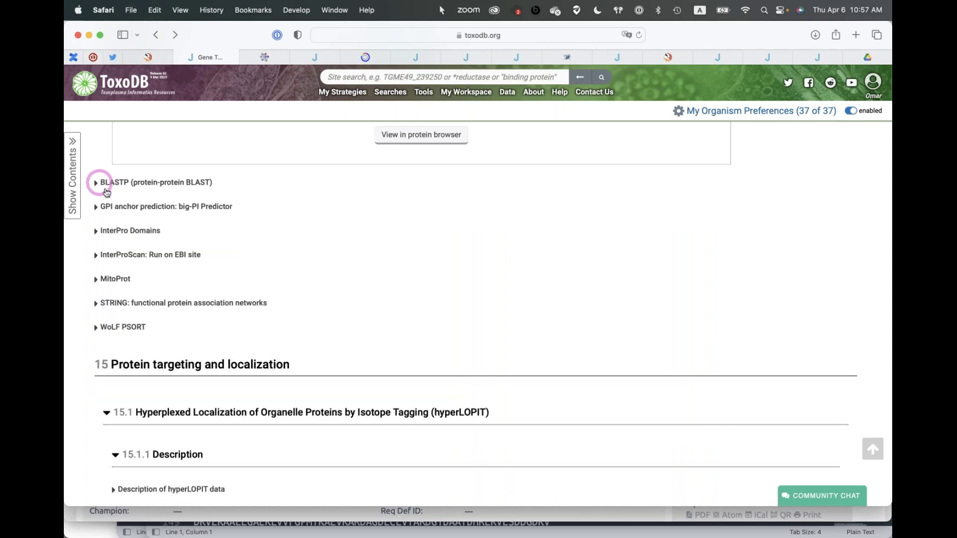
{"action": "left_click", "coordinate": [97, 206]}
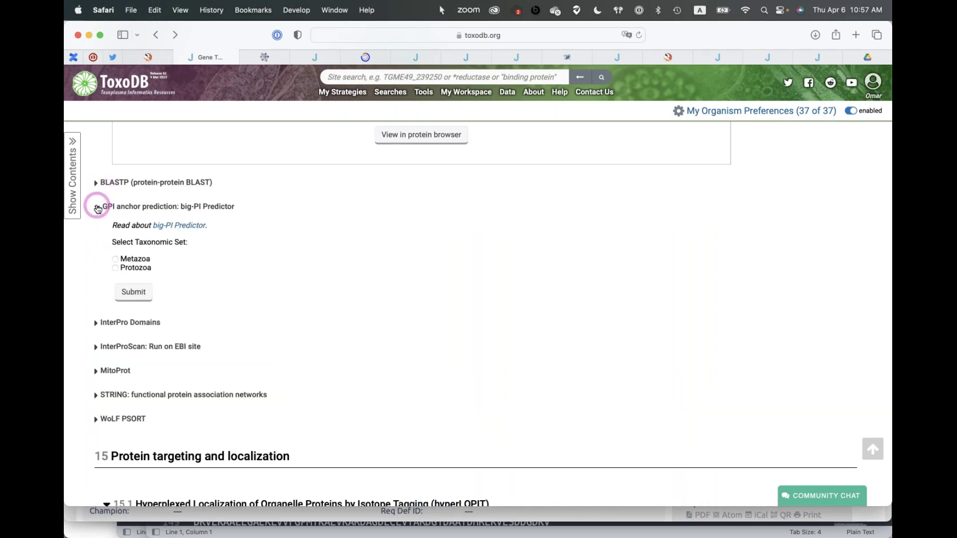
{"action": "left_click", "coordinate": [97, 207]}
Step: Expand the InterPro Domains table and read through its domain entries for TGME49_203010-t26_1
{"action": "left_click", "coordinate": [96, 230]}
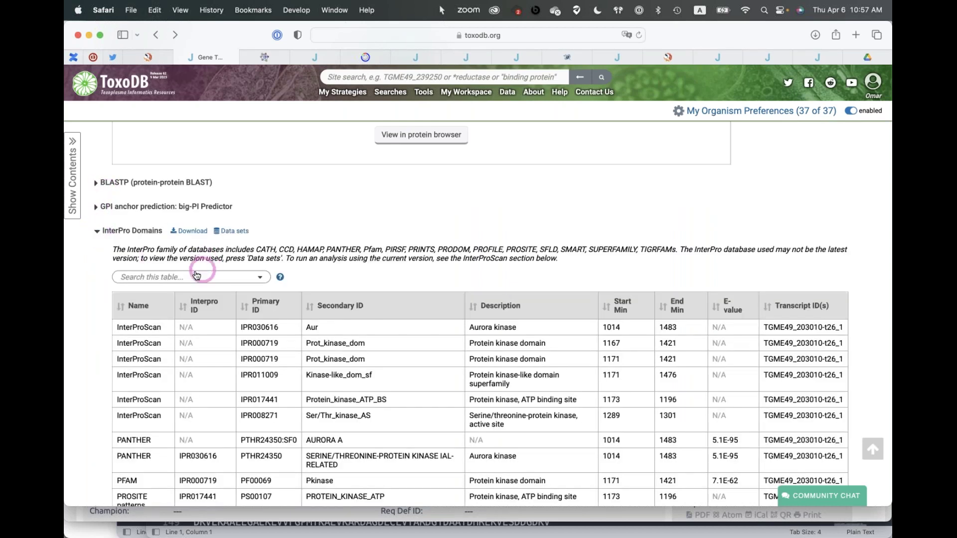
{"action": "scroll", "coordinate": [213, 299], "scroll_direction": "down", "scroll_amount": 5}
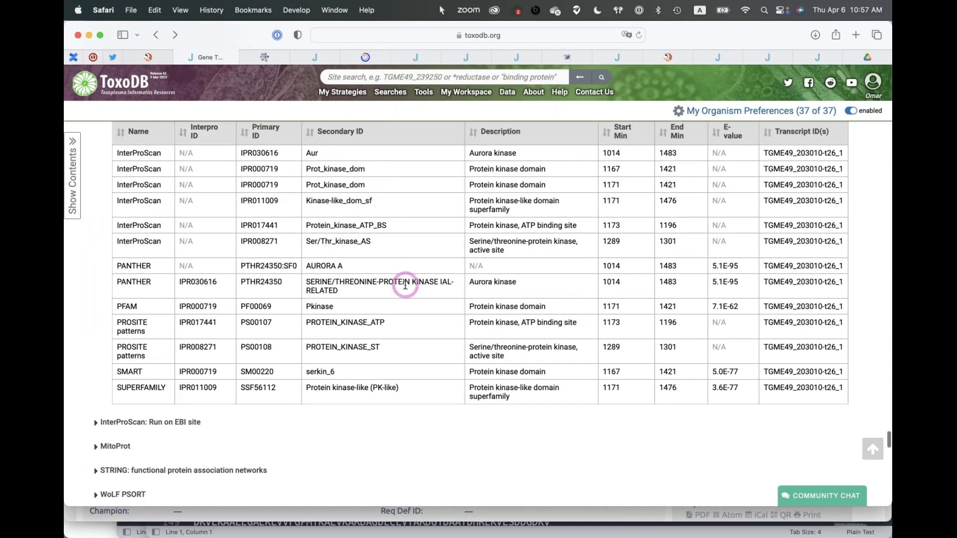
{"action": "scroll", "coordinate": [405, 285], "scroll_direction": "down", "scroll_amount": 3}
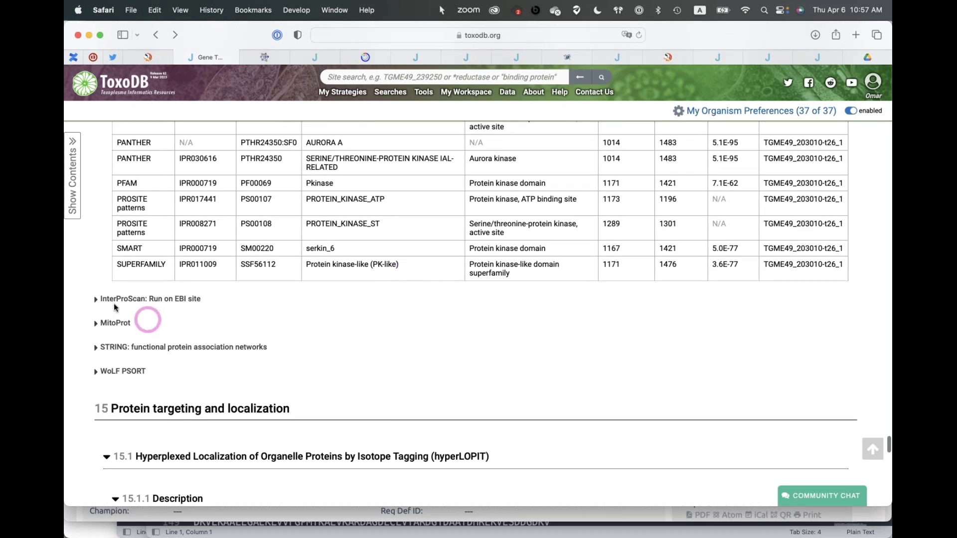
Step: Expand the InterProScan, MitoProt, STRING and WoLF PSORT sections to view their submission options
{"action": "left_click", "coordinate": [96, 300]}
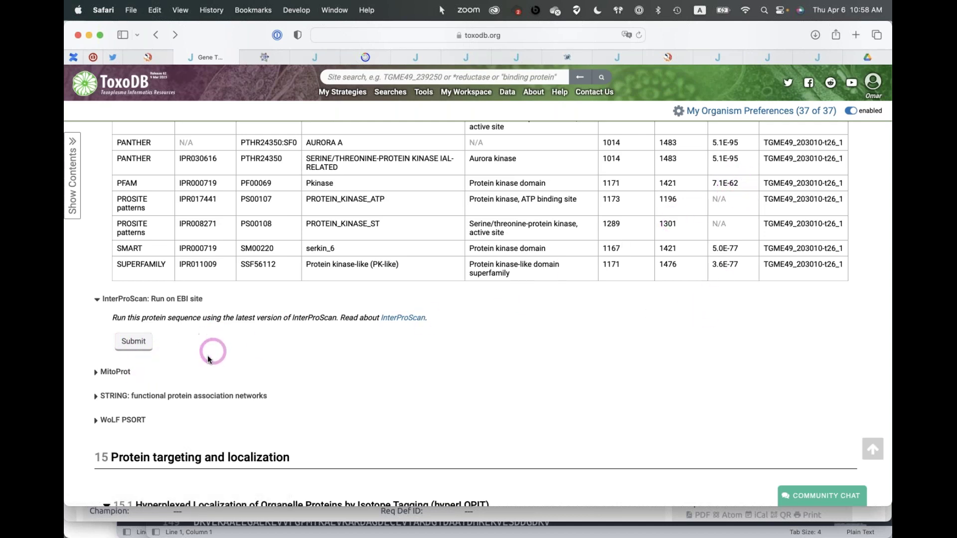
{"action": "scroll", "coordinate": [172, 379], "scroll_direction": "down", "scroll_amount": 3}
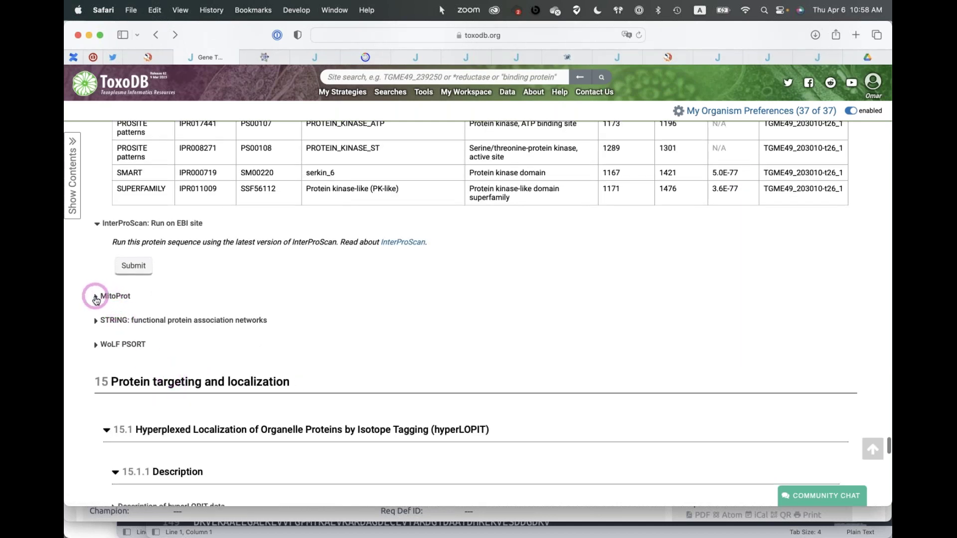
{"action": "left_click", "coordinate": [98, 297]}
{"action": "left_click", "coordinate": [101, 366]}
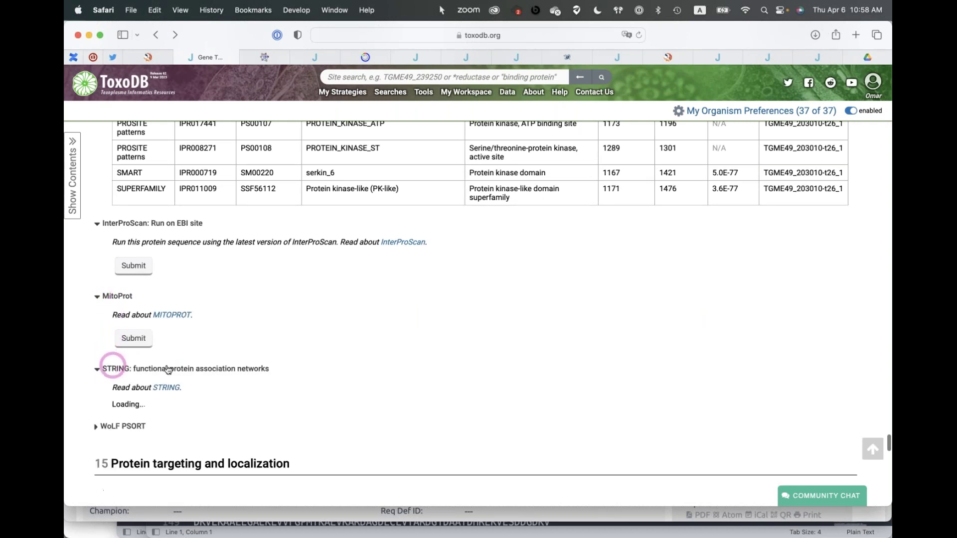
{"action": "scroll", "coordinate": [171, 369], "scroll_direction": "down", "scroll_amount": 2}
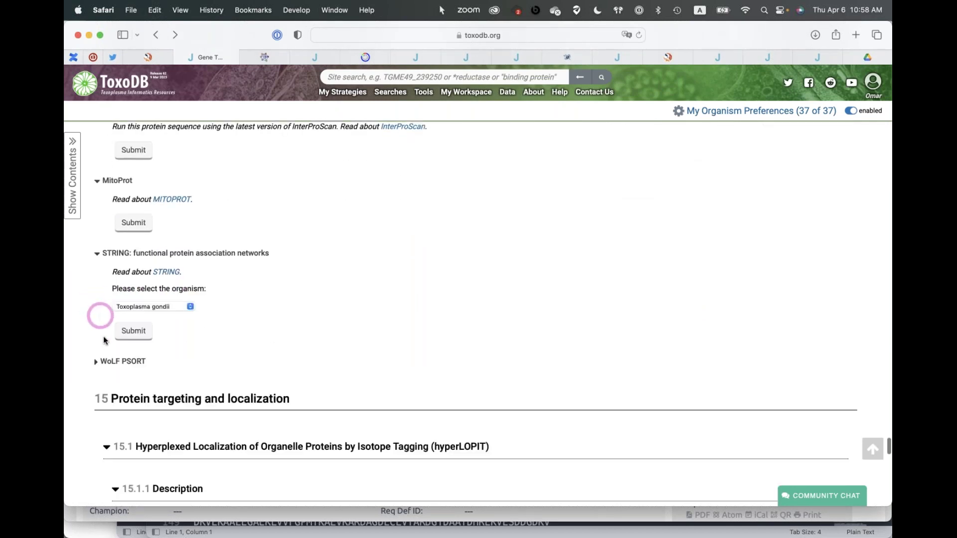
{"action": "left_click", "coordinate": [98, 359]}
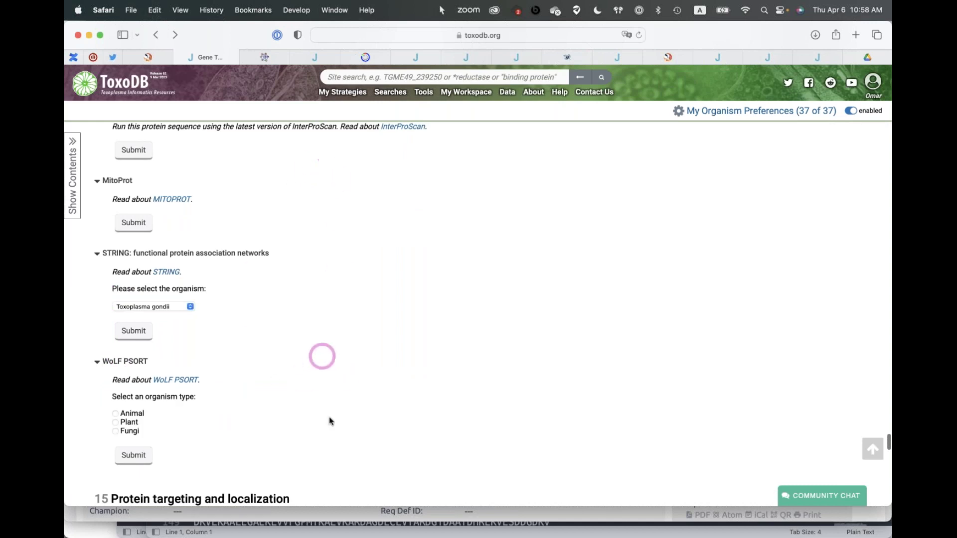
Step: Expand EC Numbers and GO Terms under Function prediction and read through both tables
{"action": "scroll", "coordinate": [335, 431], "scroll_direction": "up", "scroll_amount": 5}
{"action": "scroll", "coordinate": [337, 434], "scroll_direction": "down", "scroll_amount": 8}
{"action": "scroll", "coordinate": [338, 432], "scroll_direction": "down", "scroll_amount": 1}
{"action": "scroll", "coordinate": [337, 432], "scroll_direction": "down", "scroll_amount": 2}
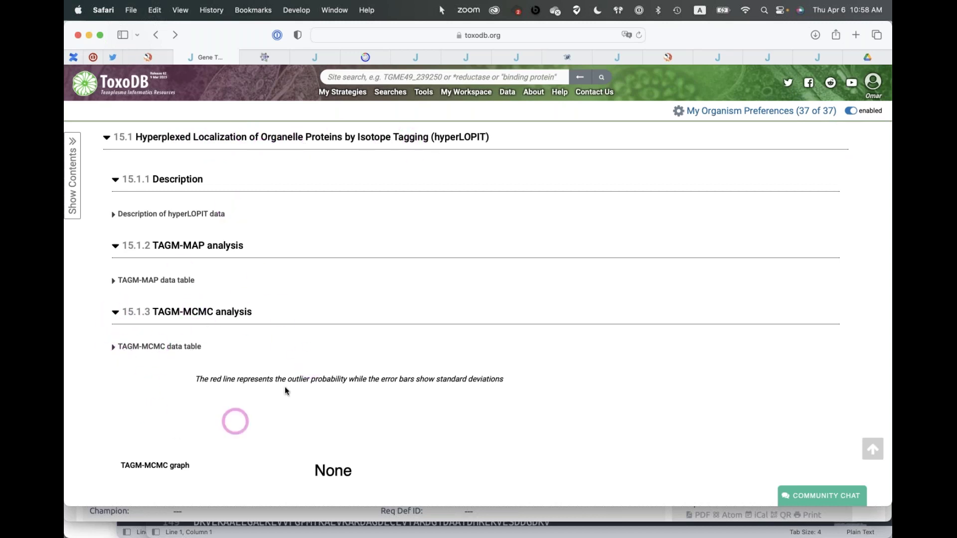
{"action": "scroll", "coordinate": [284, 388], "scroll_direction": "down", "scroll_amount": 6}
{"action": "scroll", "coordinate": [284, 389], "scroll_direction": "down", "scroll_amount": 2}
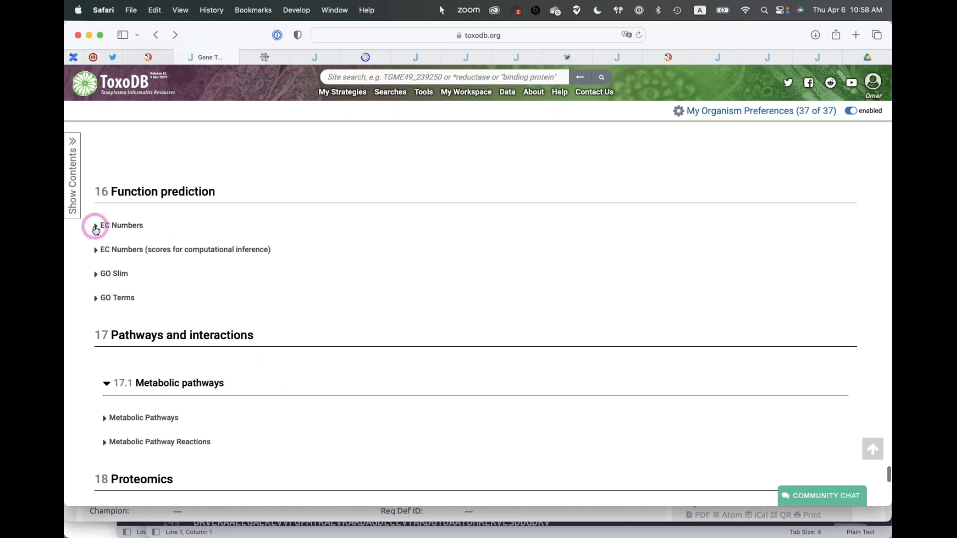
{"action": "left_click", "coordinate": [95, 226]}
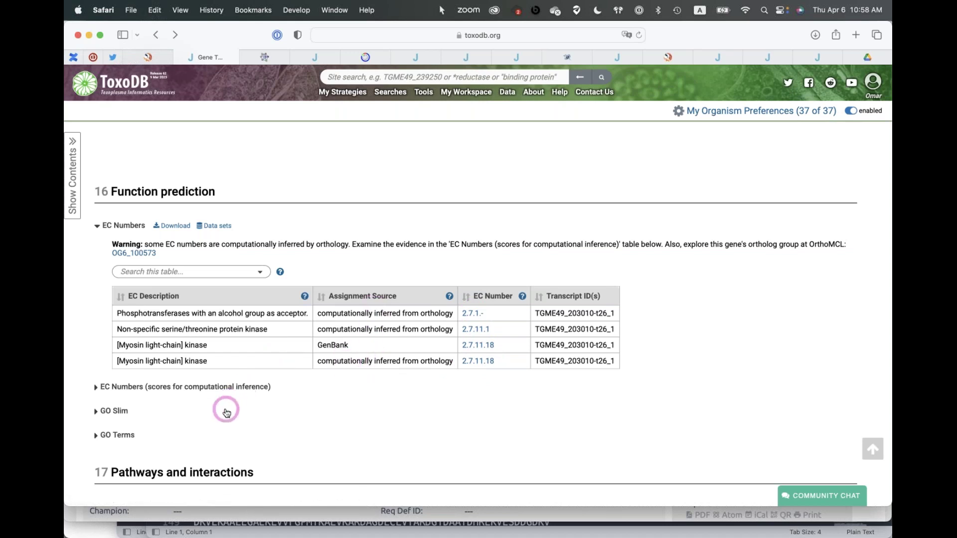
{"action": "scroll", "coordinate": [239, 407], "scroll_direction": "down", "scroll_amount": 4}
{"action": "left_click", "coordinate": [101, 341]}
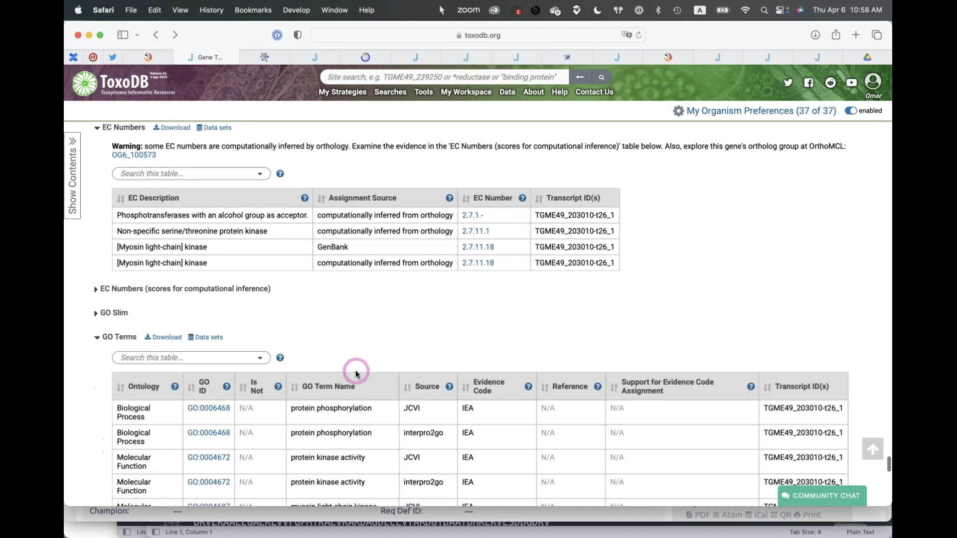
{"action": "scroll", "coordinate": [357, 367], "scroll_direction": "down", "scroll_amount": 8}
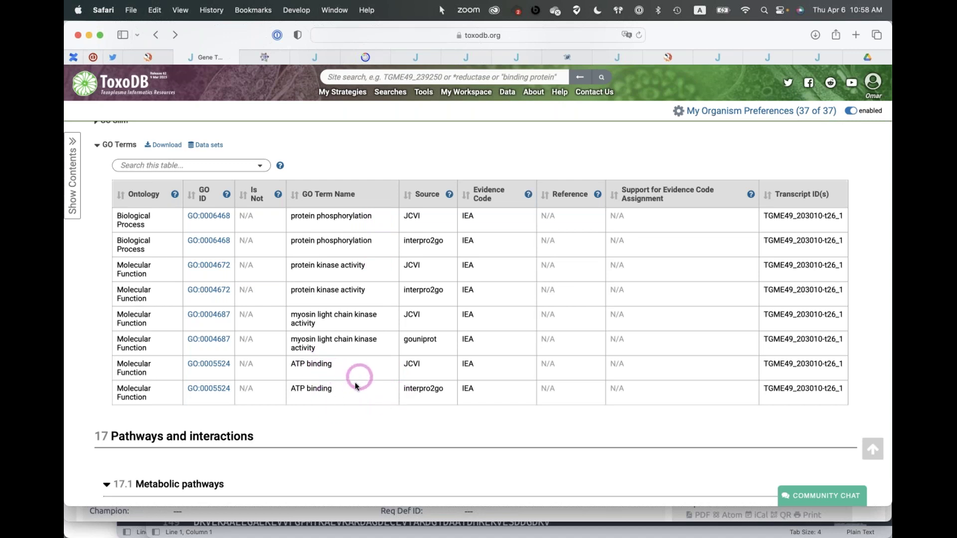
Step: Expand the Metabolic Pathways table under Pathways and interactions and look through its KEGG and MetaCyc entries
{"action": "scroll", "coordinate": [344, 377], "scroll_direction": "down", "scroll_amount": 5}
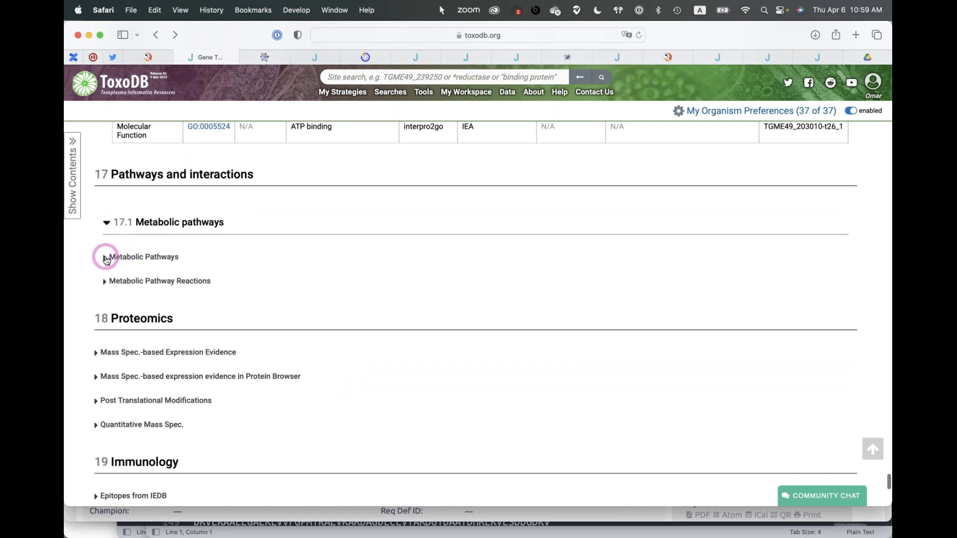
{"action": "left_click", "coordinate": [106, 258]}
{"action": "scroll", "coordinate": [295, 260], "scroll_direction": "down", "scroll_amount": 2}
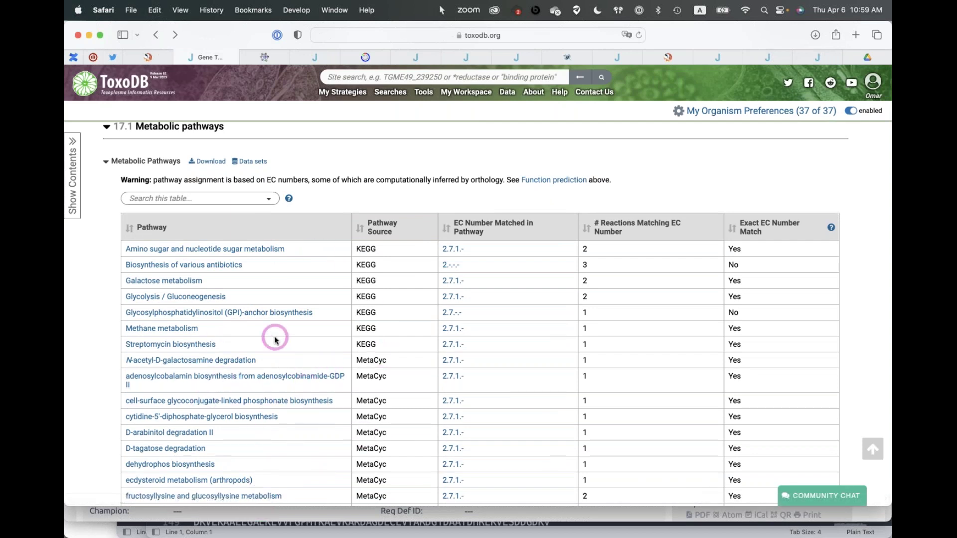
{"action": "scroll", "coordinate": [274, 341], "scroll_direction": "down", "scroll_amount": 2}
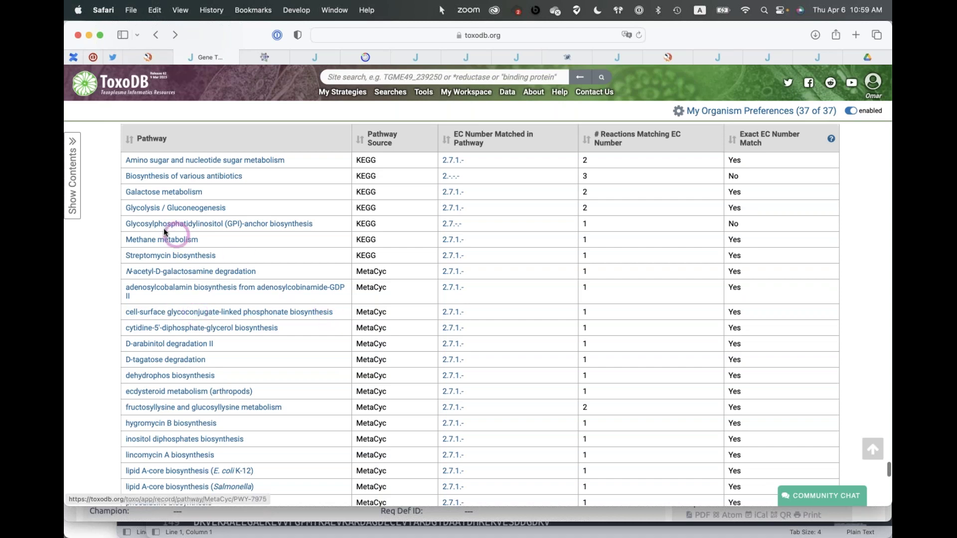
{"action": "scroll", "coordinate": [285, 325], "scroll_direction": "down", "scroll_amount": 2}
{"action": "scroll", "coordinate": [287, 326], "scroll_direction": "down", "scroll_amount": 8}
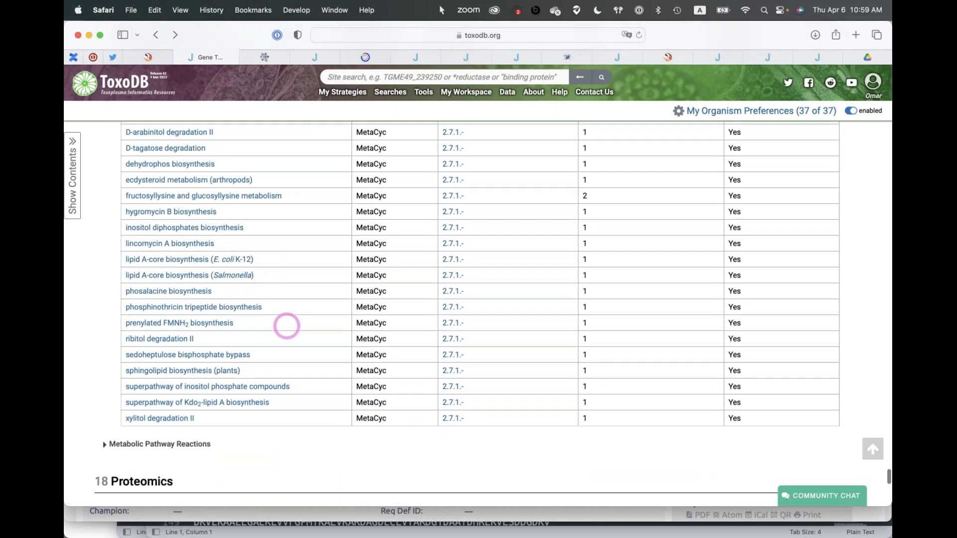
Step: Expand the Mass Spec.-based Expression Evidence table and its Protein Browser view under Proteomics
{"action": "scroll", "coordinate": [286, 326], "scroll_direction": "down", "scroll_amount": 4}
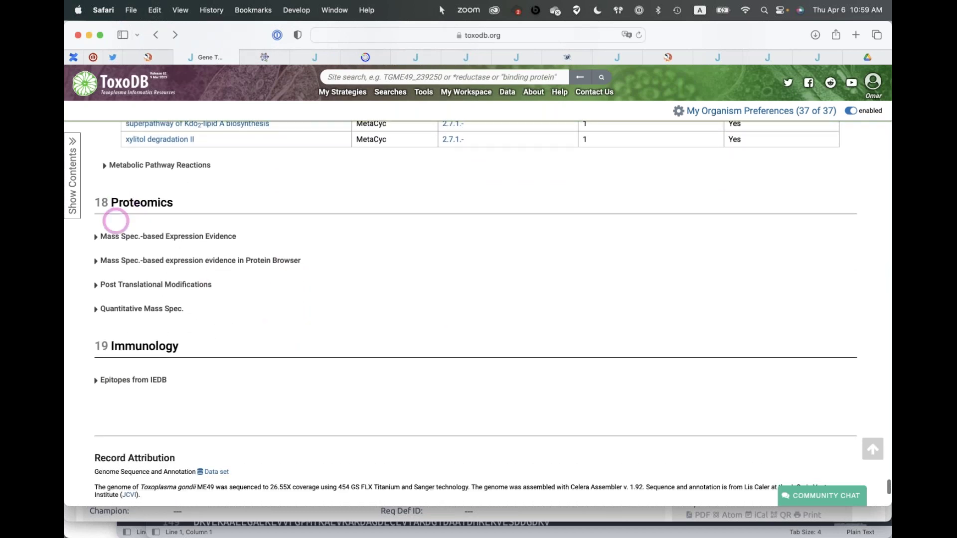
{"action": "left_click", "coordinate": [103, 238]}
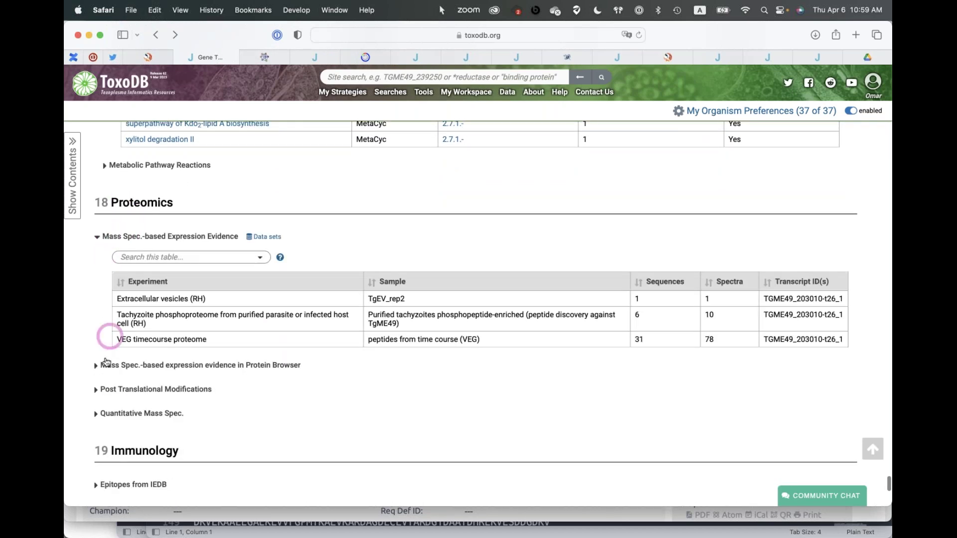
{"action": "left_click", "coordinate": [98, 366]}
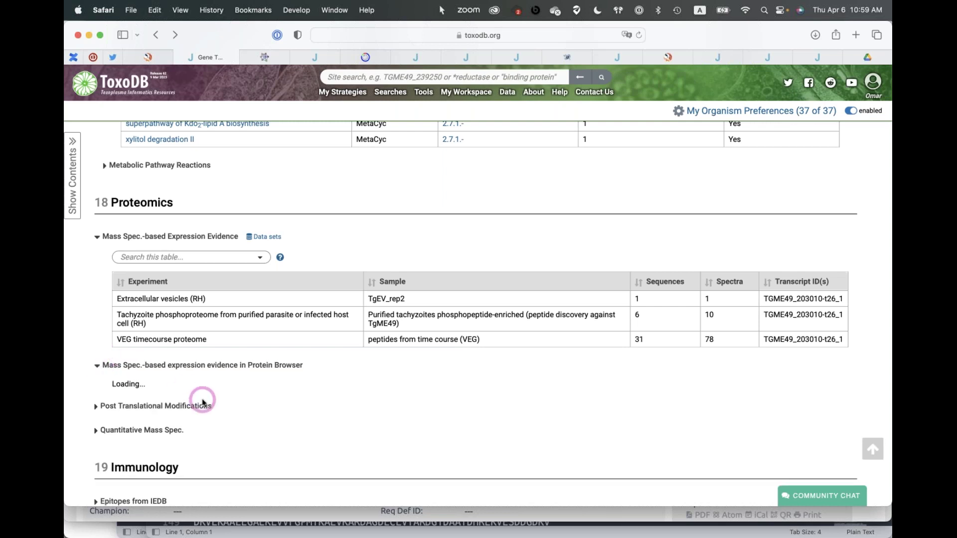
{"action": "scroll", "coordinate": [245, 327], "scroll_direction": "down", "scroll_amount": 8}
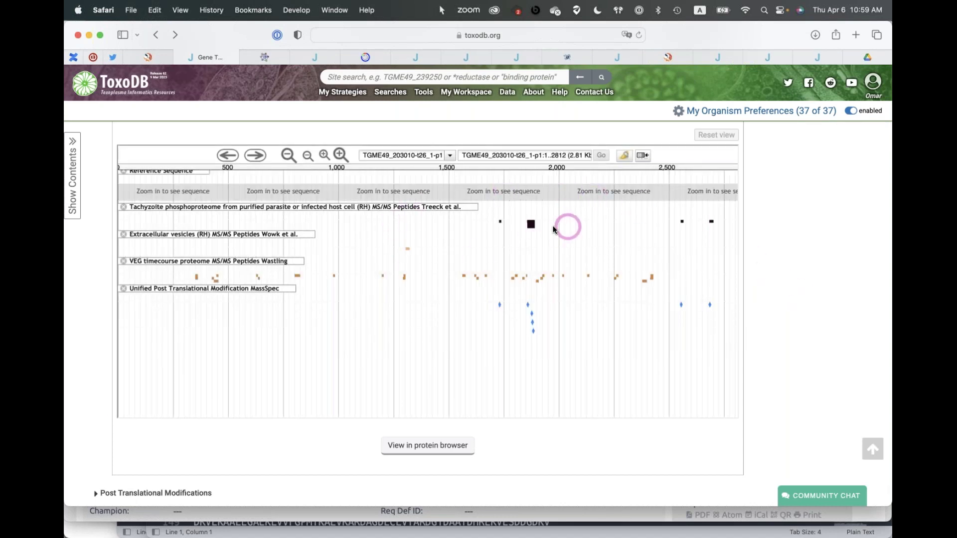
Step: Inspect a Tachyzoite phosphoproteome peptide and the Y (location 1859) modification in the embedded protein browser, closing the details after reading
{"action": "left_click", "coordinate": [531, 224]}
{"action": "left_click", "coordinate": [570, 255]}
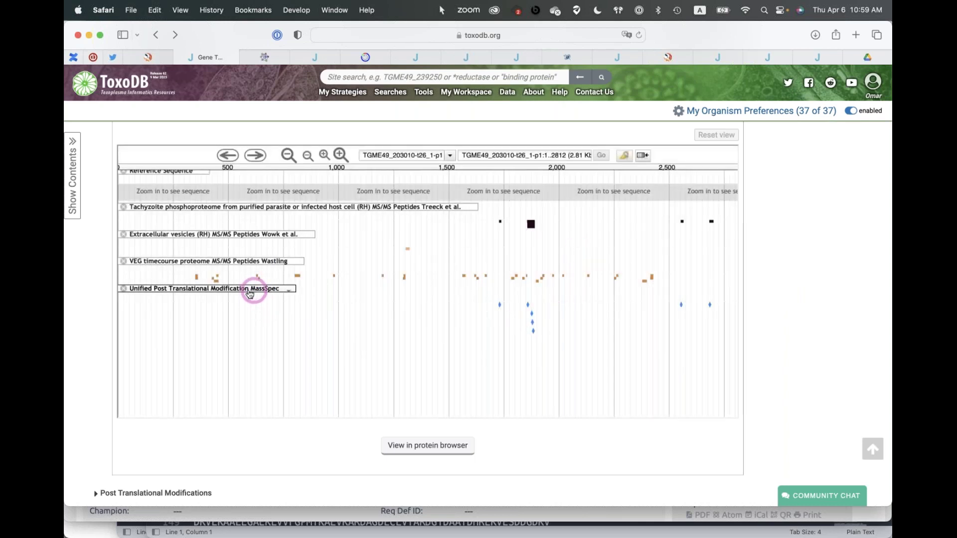
{"action": "left_click", "coordinate": [529, 306]}
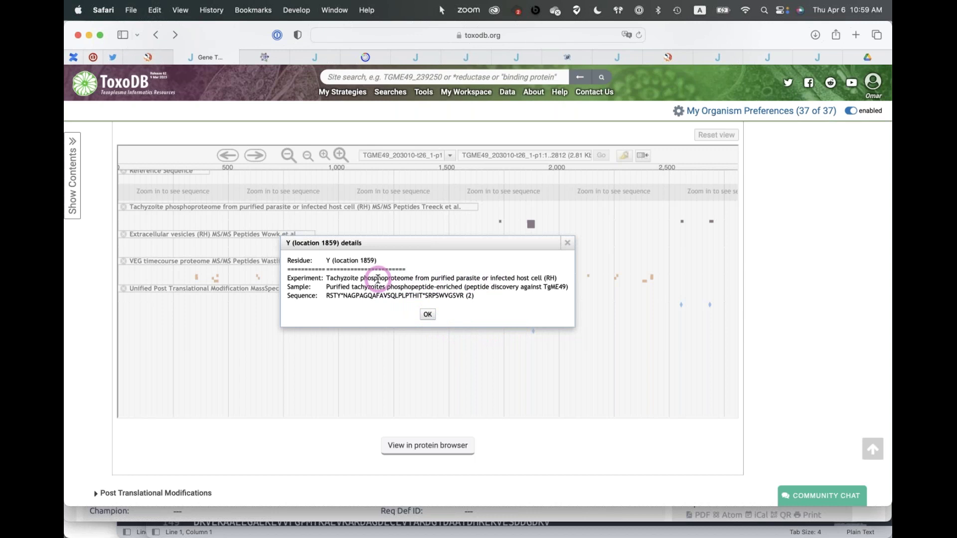
{"action": "left_click", "coordinate": [566, 243]}
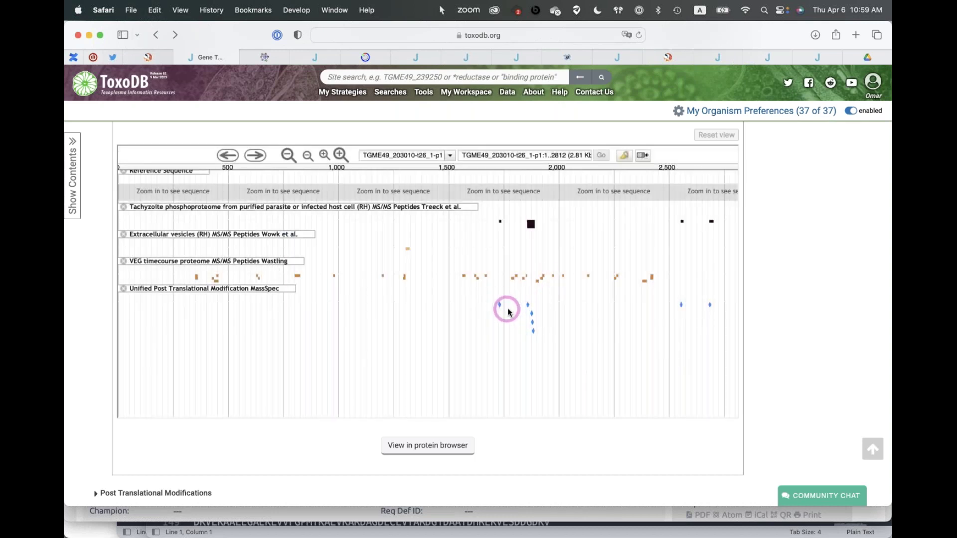
Step: Review Post Translational Modifications, Quantitative Mass Spec. and Epitopes from IEDB, and return to the start of the gene page
{"action": "scroll", "coordinate": [781, 407], "scroll_direction": "down", "scroll_amount": 1}
{"action": "scroll", "coordinate": [781, 406], "scroll_direction": "down", "scroll_amount": 5}
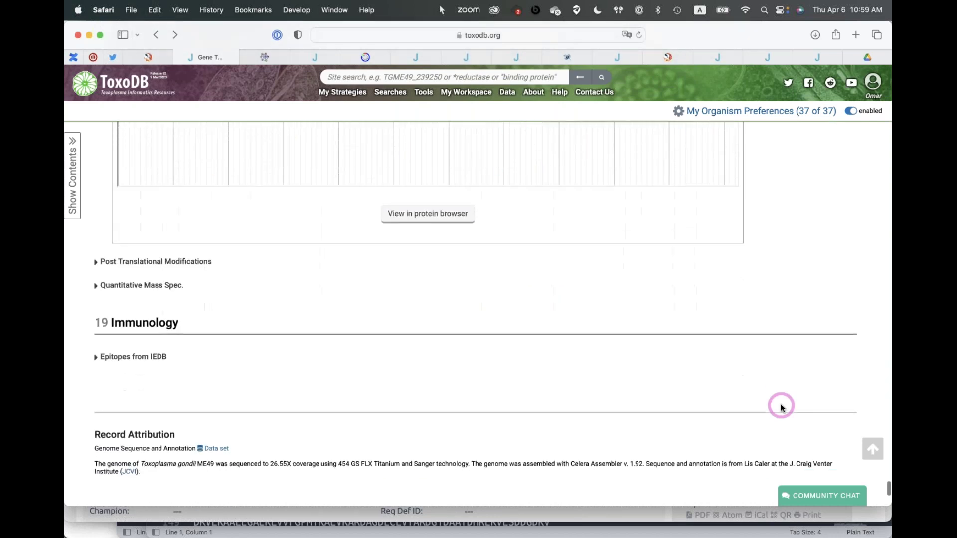
{"action": "left_click", "coordinate": [98, 225]}
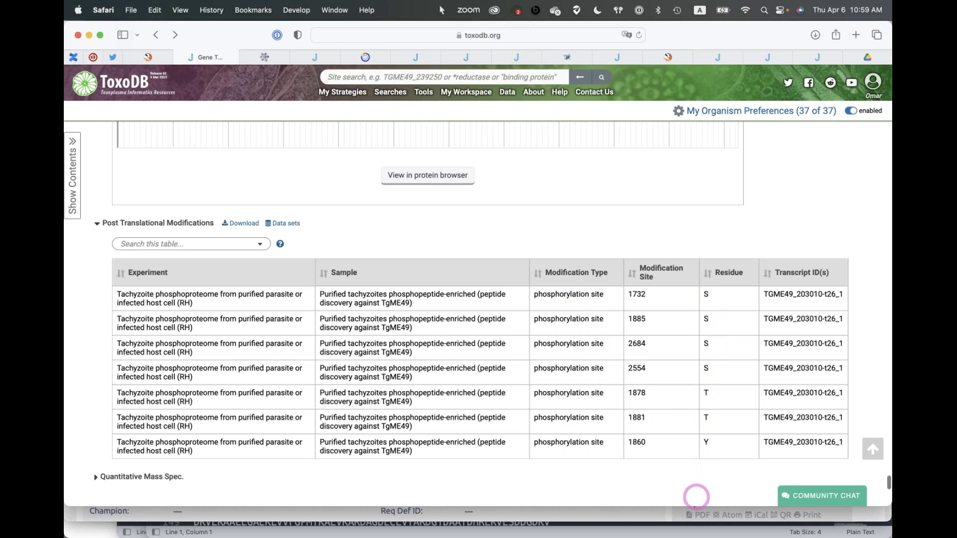
{"action": "scroll", "coordinate": [696, 496], "scroll_direction": "down", "scroll_amount": 2}
{"action": "scroll", "coordinate": [715, 387], "scroll_direction": "down", "scroll_amount": 5}
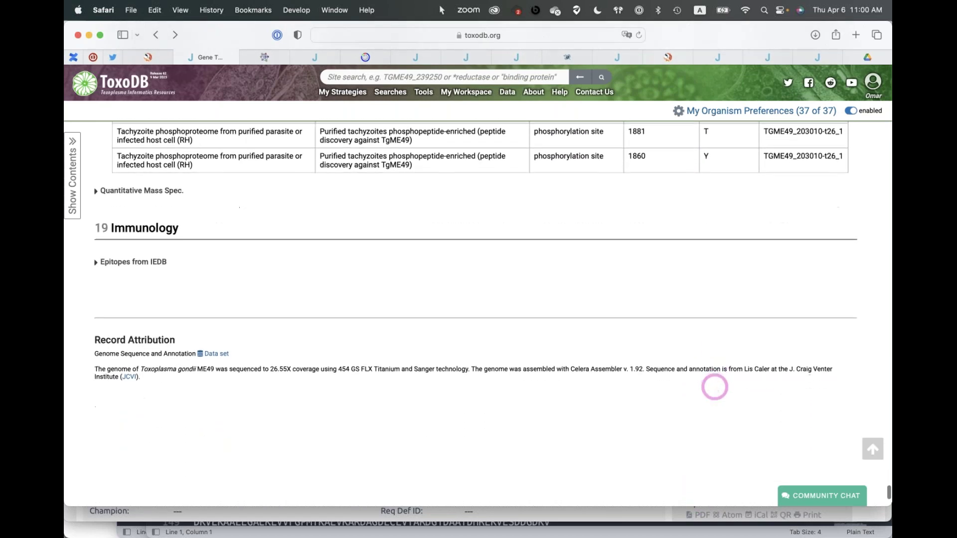
{"action": "left_click", "coordinate": [102, 190]}
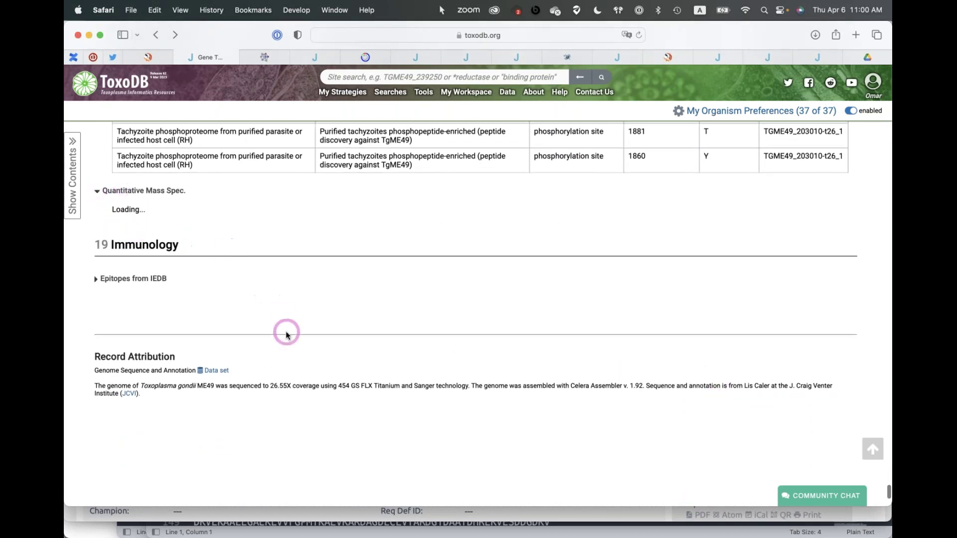
{"action": "left_click", "coordinate": [97, 278]}
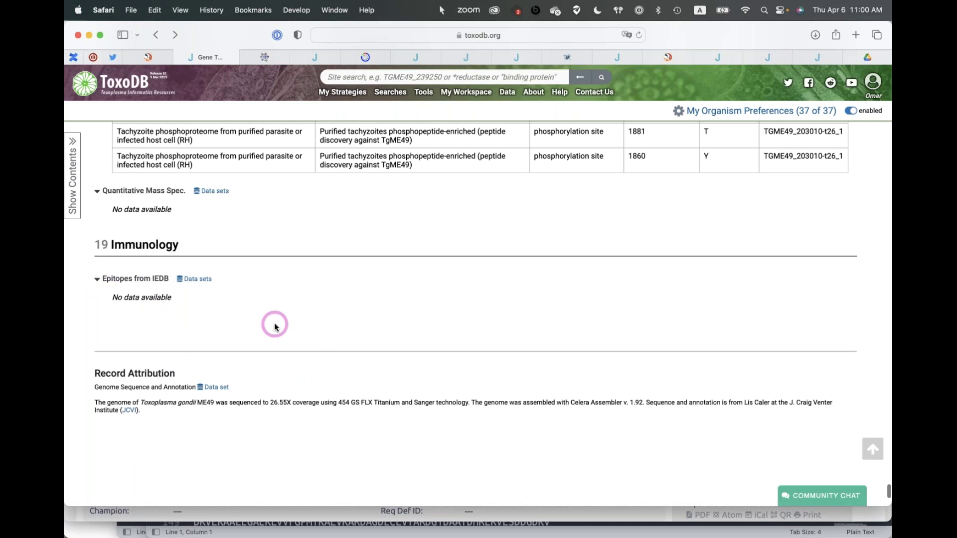
{"action": "left_click", "coordinate": [872, 450]}
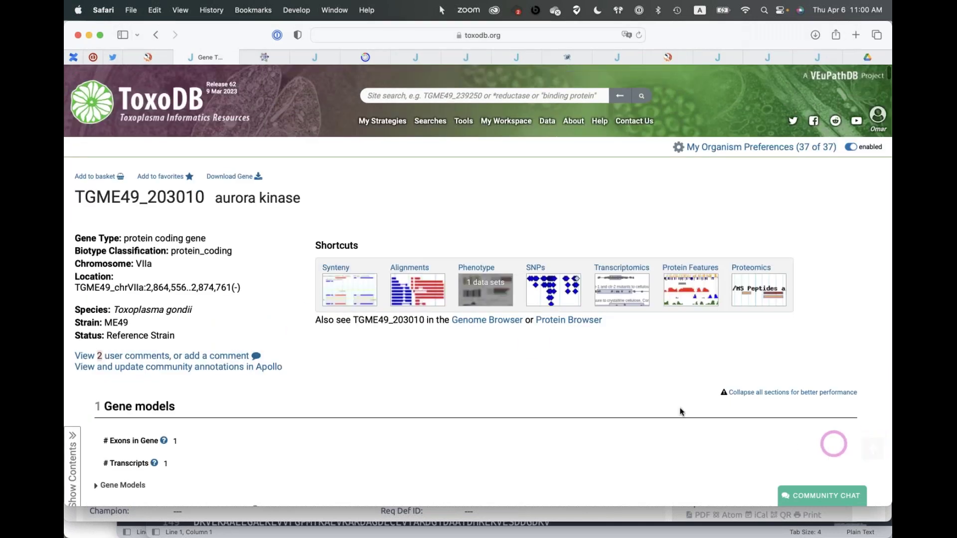
Step: Open the download page for gene TGME49_203010 and compare the Text report options with the FASTA options for Protein and Genomic sequences
{"action": "left_click", "coordinate": [230, 177]}
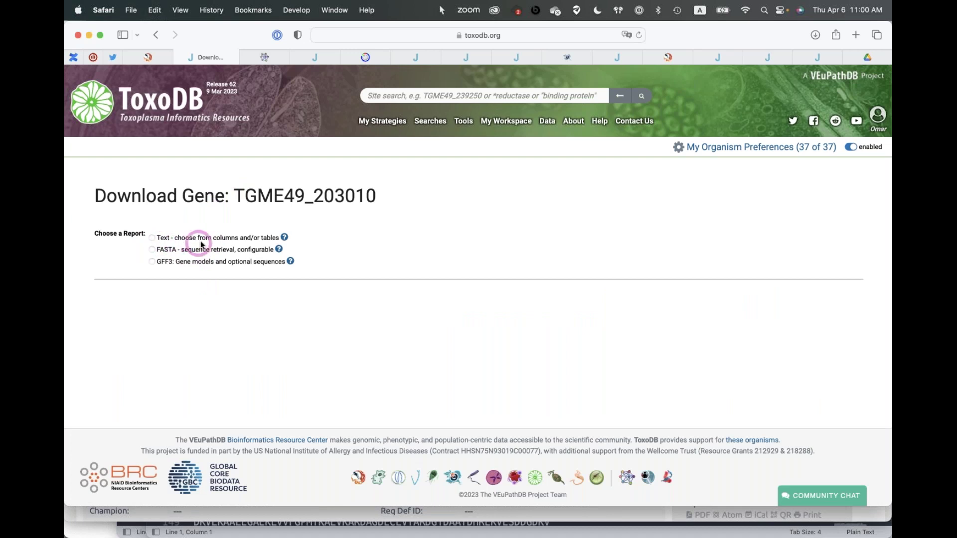
{"action": "left_click", "coordinate": [152, 237]}
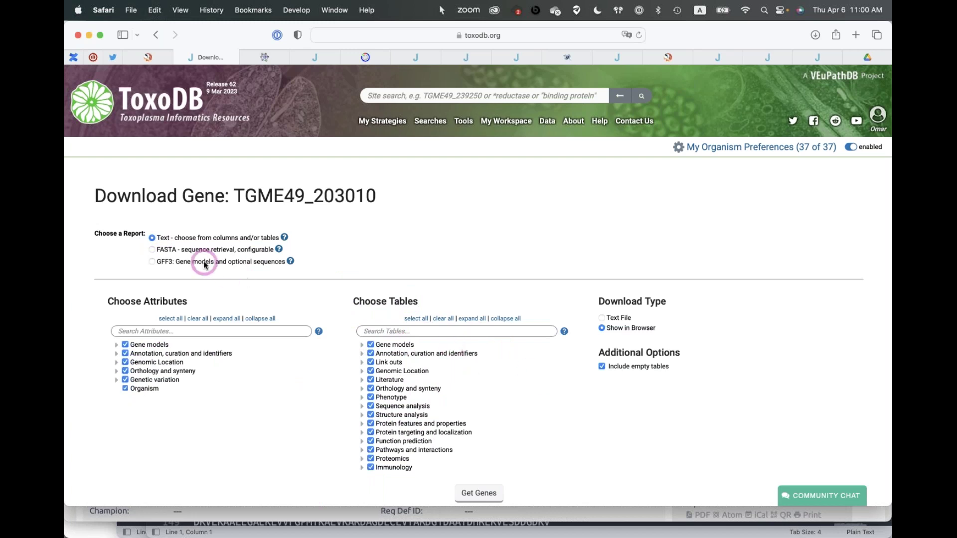
{"action": "left_click", "coordinate": [152, 250]}
{"action": "scroll", "coordinate": [295, 364], "scroll_direction": "down", "scroll_amount": 2}
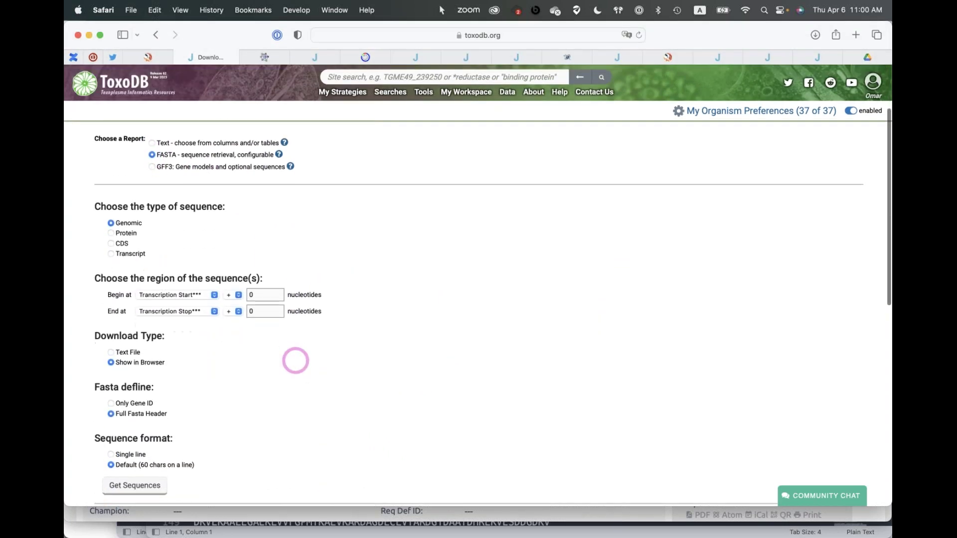
{"action": "left_click", "coordinate": [126, 233]}
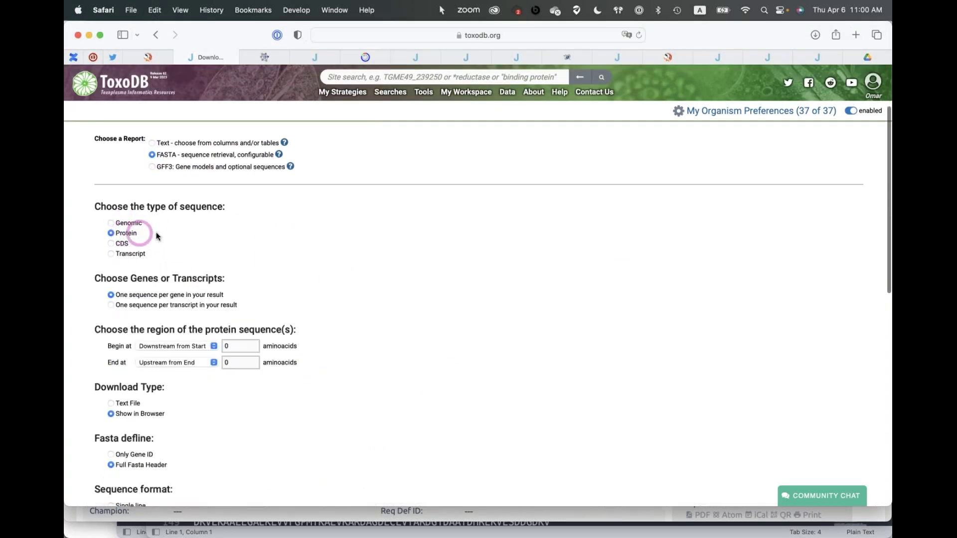
{"action": "left_click", "coordinate": [112, 224]}
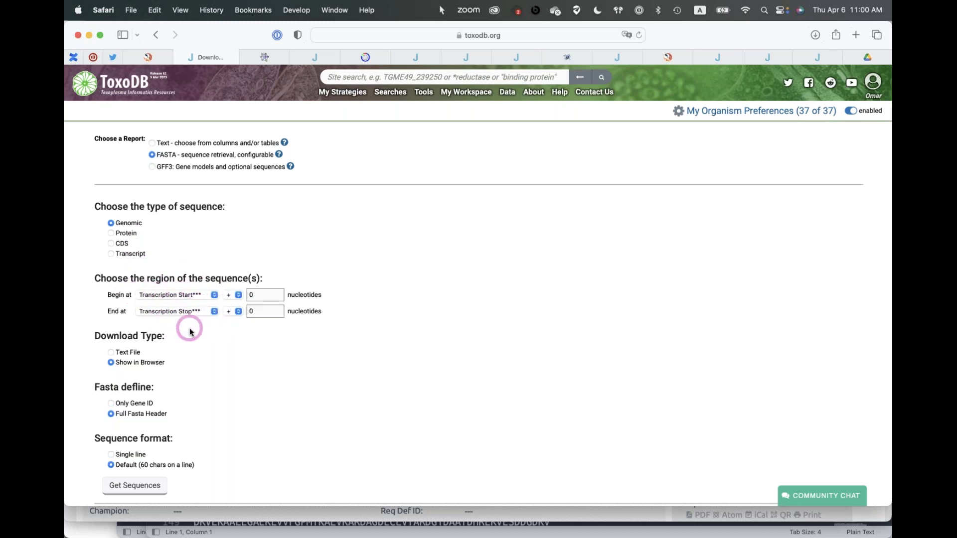
Step: Return to the ToxoDB home page and its Overview of Resources and Tools
{"action": "left_click", "coordinate": [132, 95]}
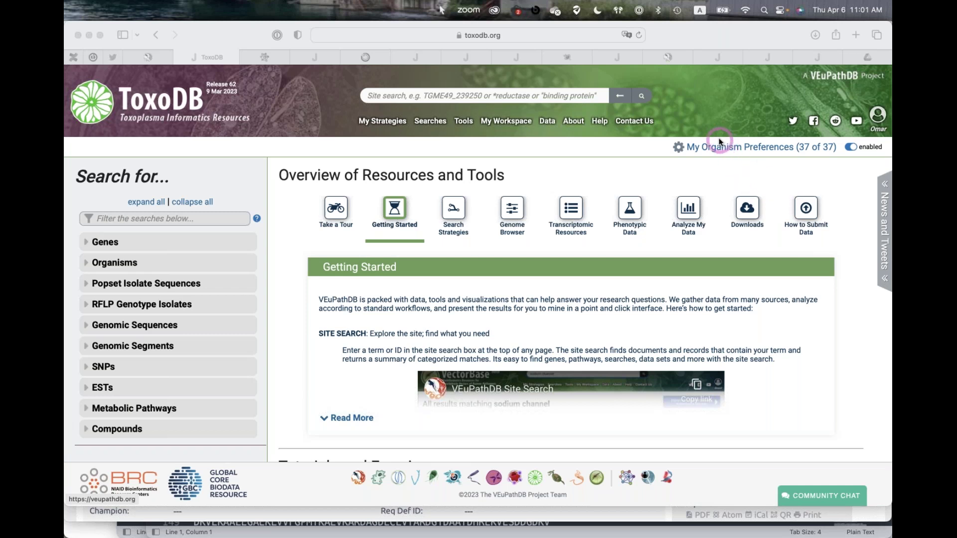
{"action": "left_click", "coordinate": [631, 129]}
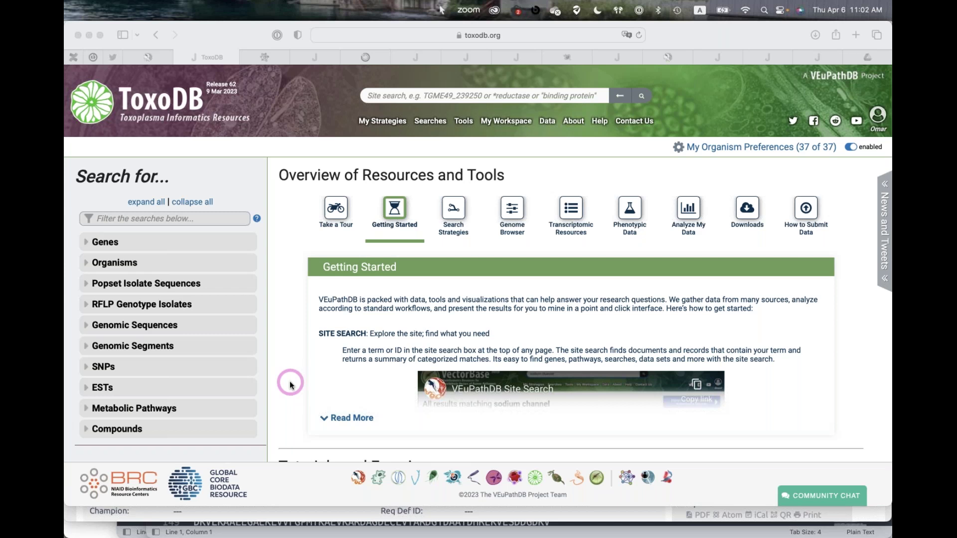
{"action": "scroll", "coordinate": [294, 384], "scroll_direction": "down", "scroll_amount": 2}
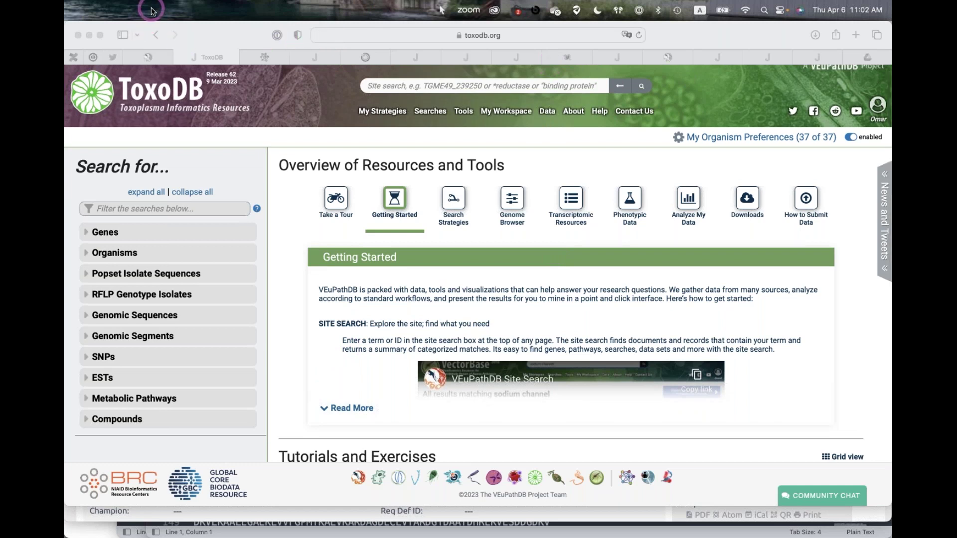